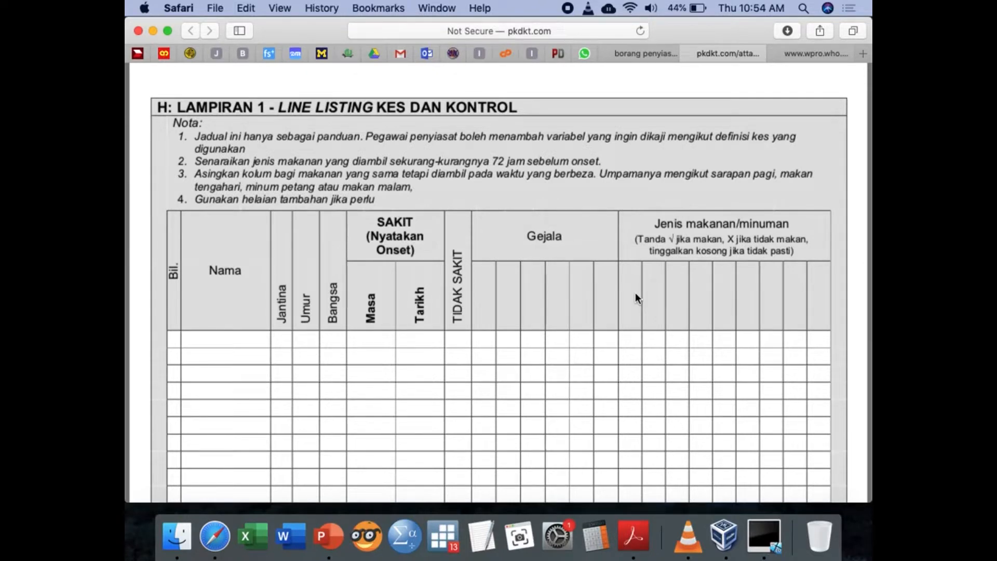
scroll(635, 295, down, 10)
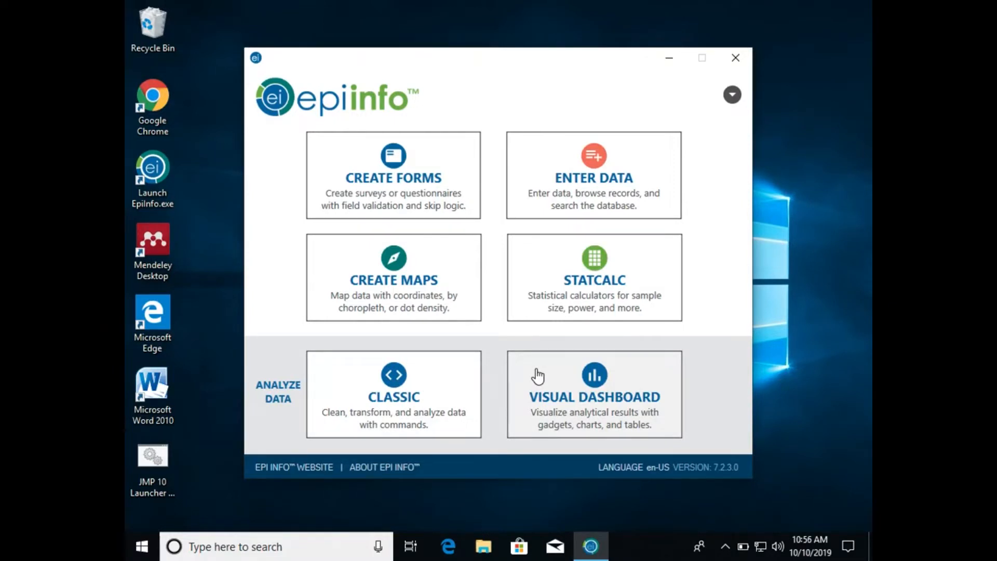
- Open StatCalc from the Epi Info launcher to view its list of statistical calculators, and close its windows
click(597, 281)
mouse_move(627, 545)
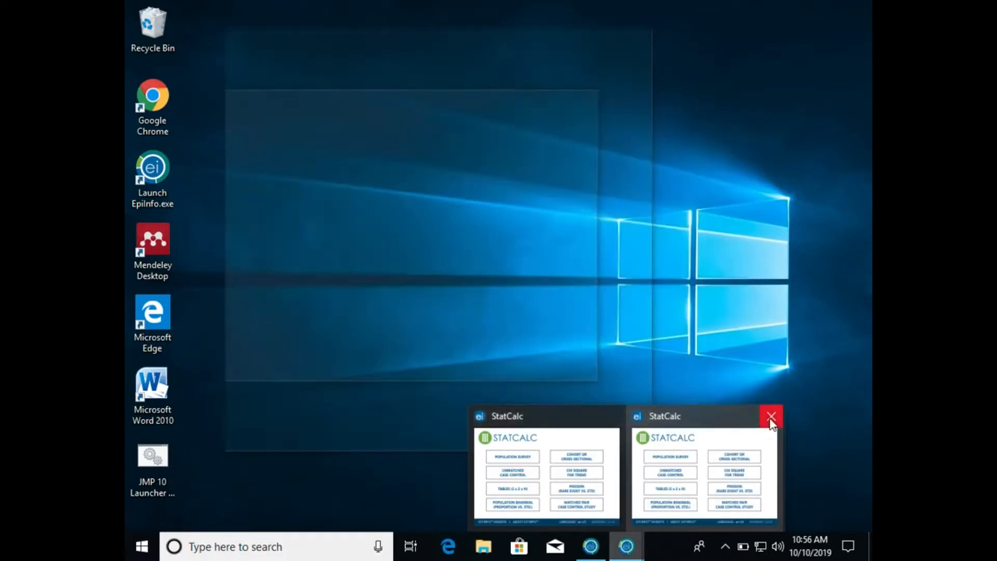
click(770, 417)
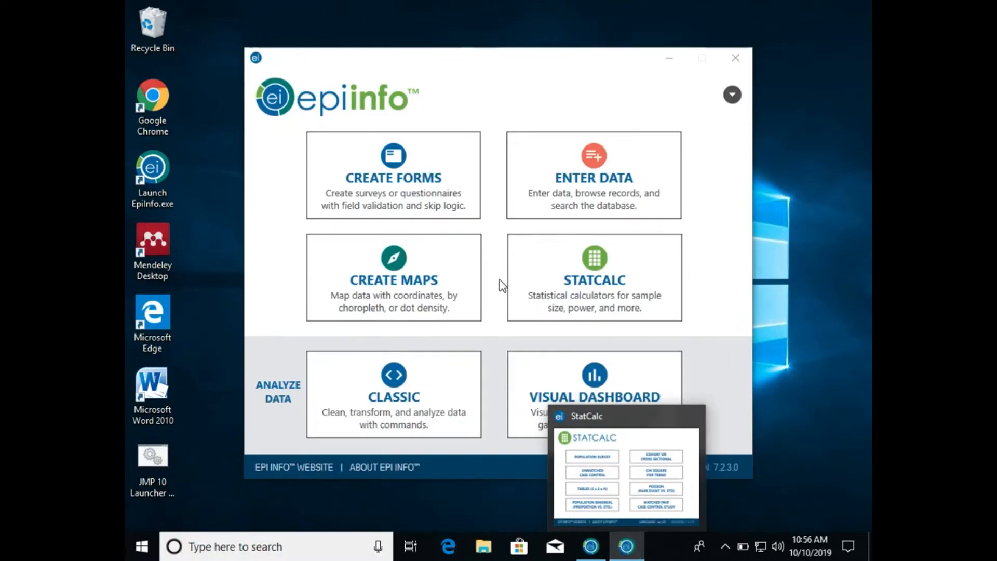
click(594, 443)
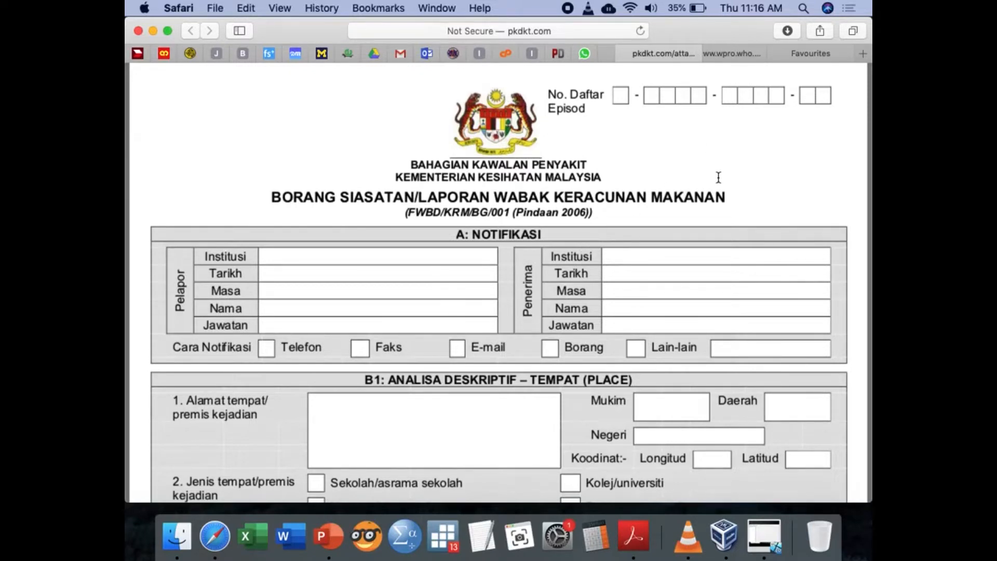
- Switch from the Safari browser to the Windows virtual machine running Form Designer
click(817, 52)
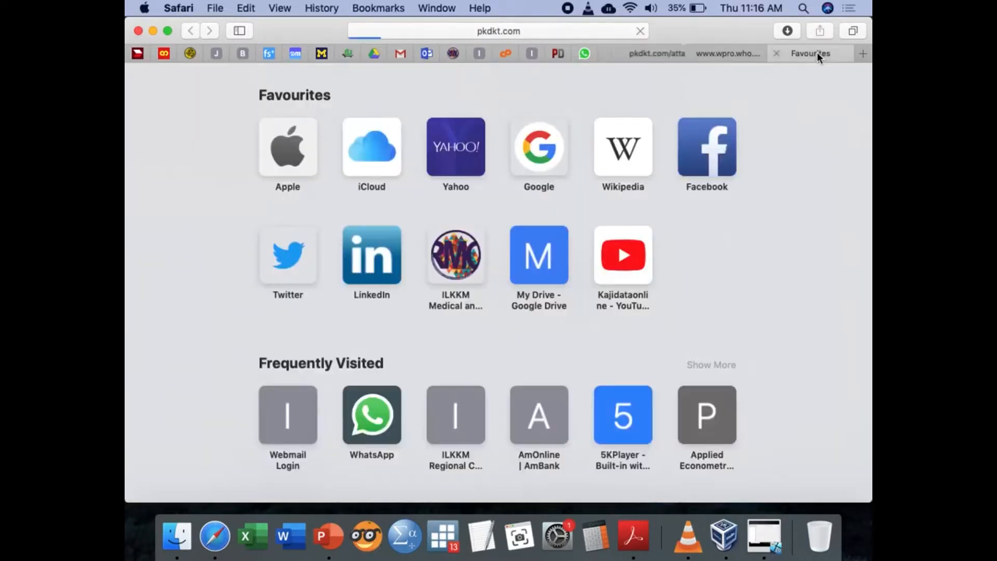
key(ctrl+Up)
key(ctrl+Right)
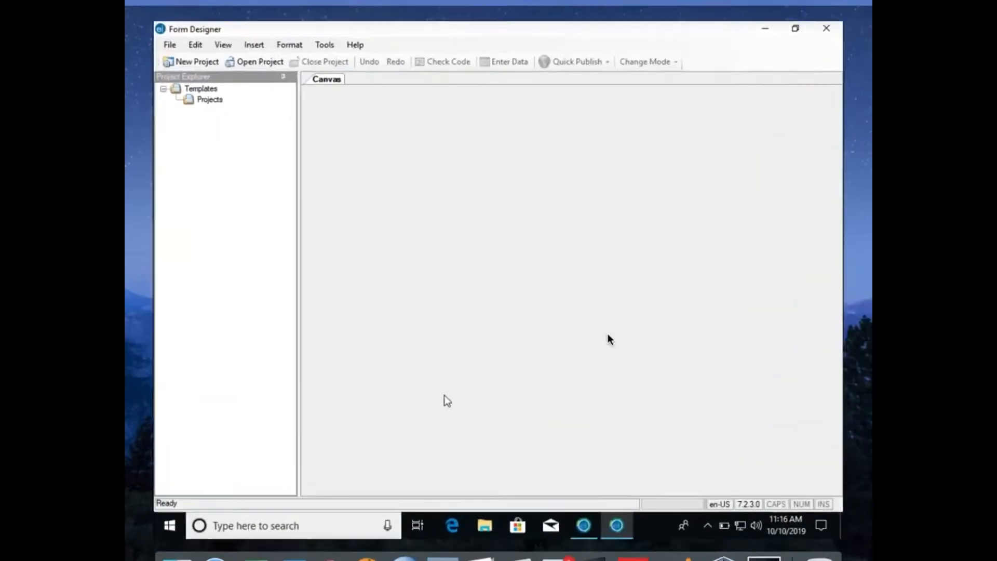
click(607, 337)
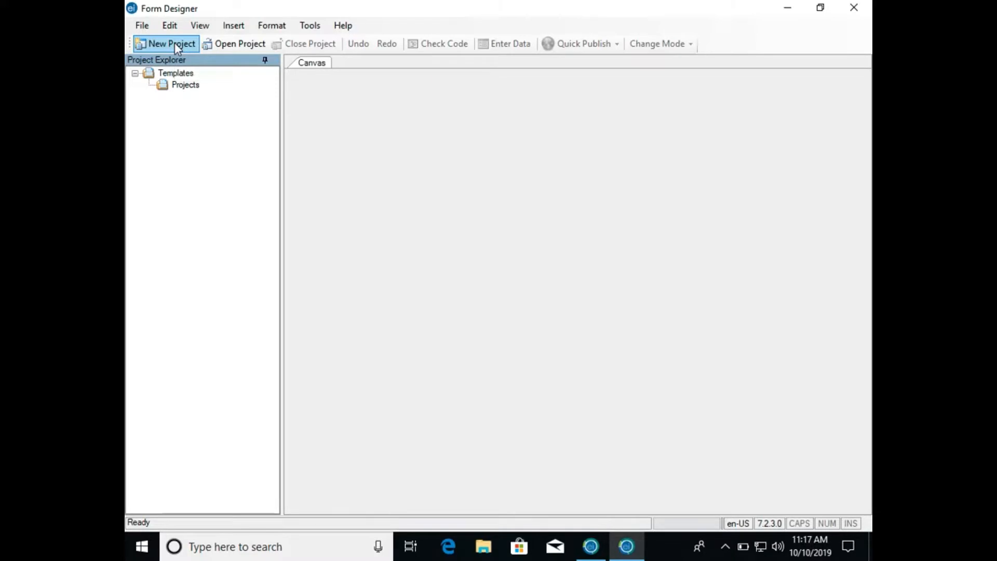
- Start a new project named Food and browse to the Downloads folder for its location
click(175, 42)
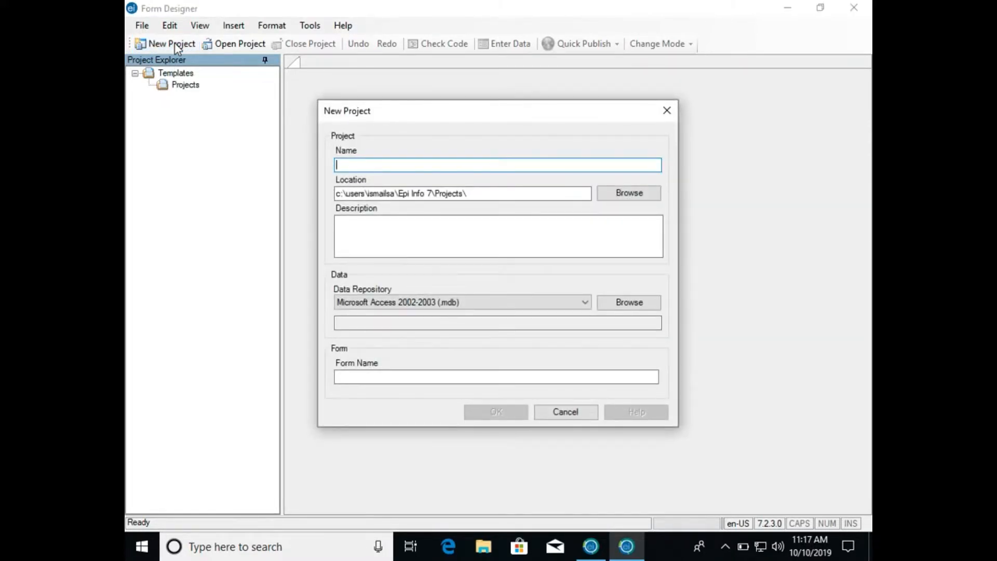
text(Food)
click(611, 194)
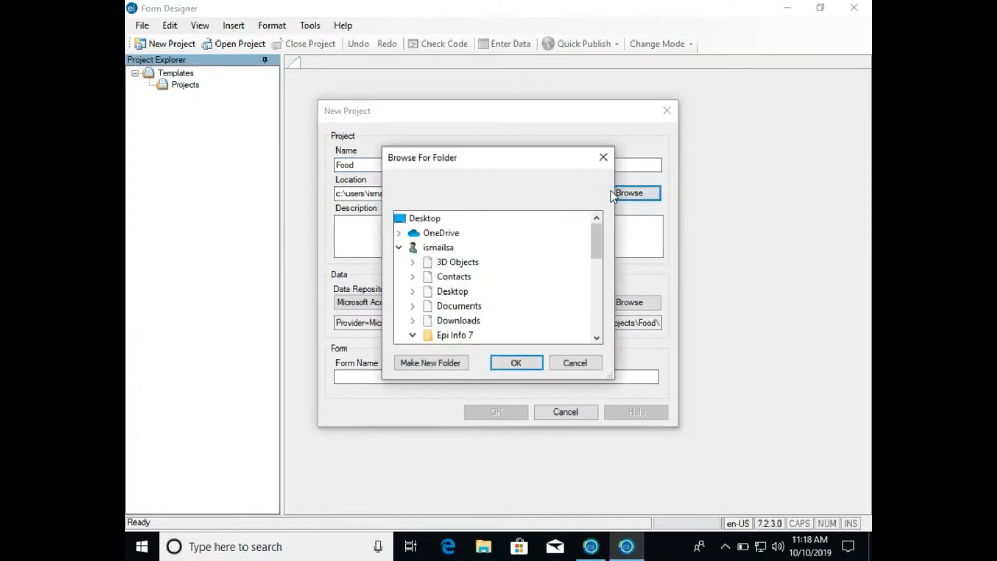
click(399, 249)
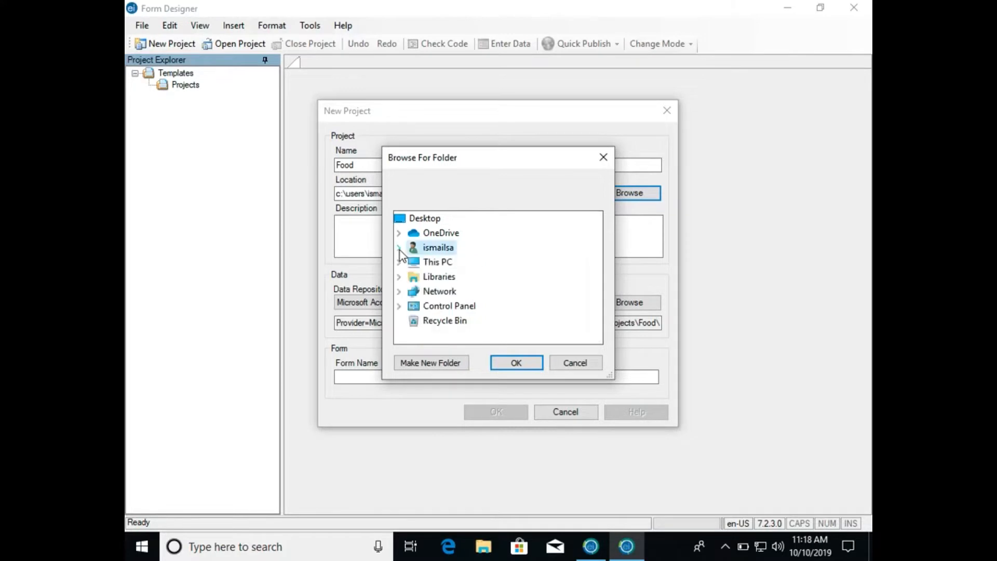
click(399, 249)
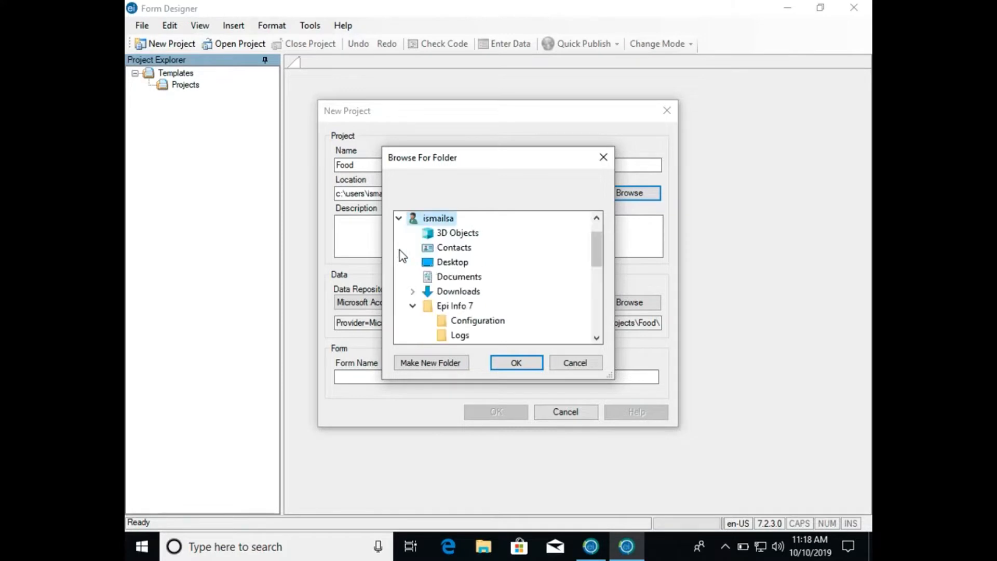
click(413, 306)
double_click(432, 293)
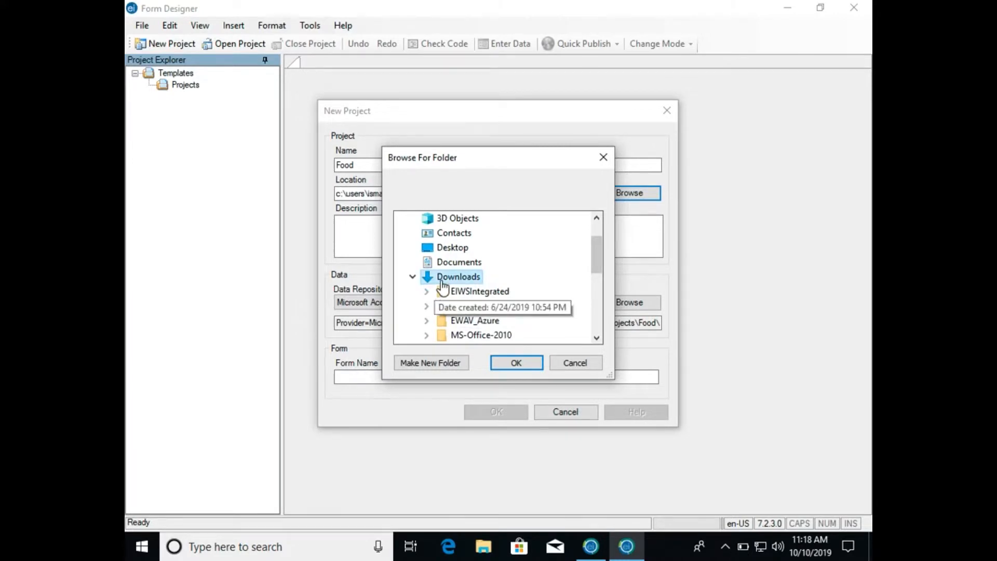
- Create a folder named Cordoba 2 inside Downloads and use it as the project location
click(431, 362)
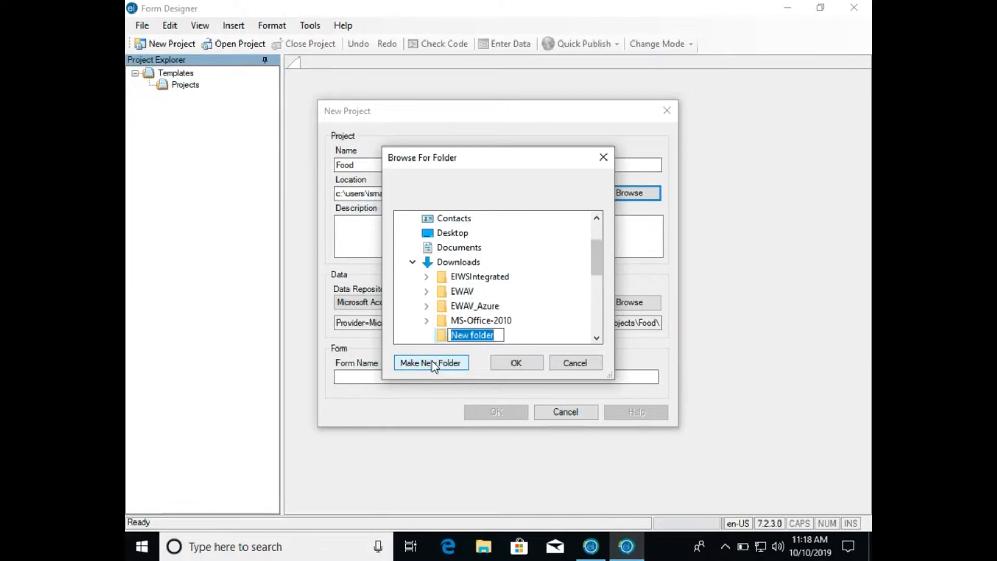
text(Cordoba 1)
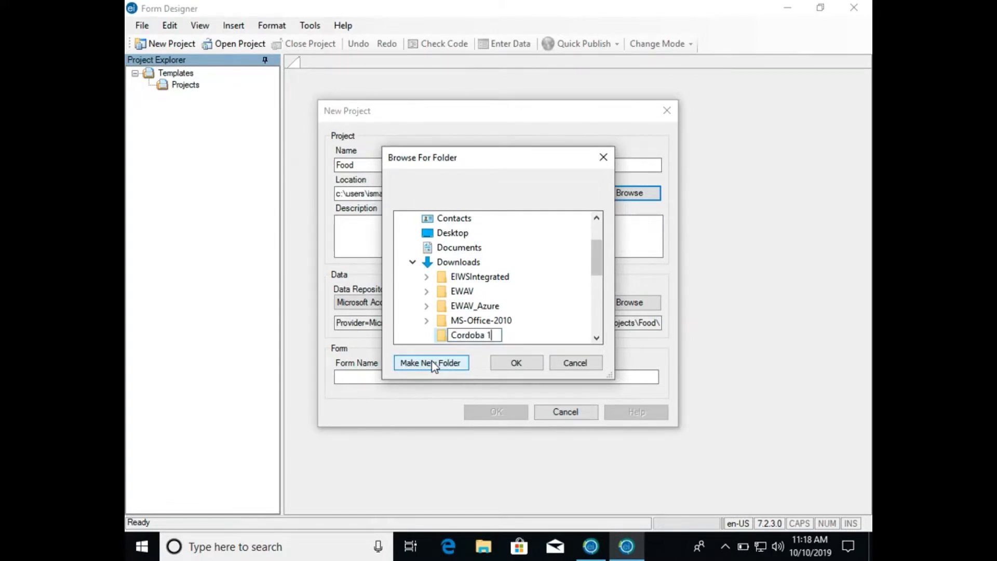
key(BackSpace)
text(2)
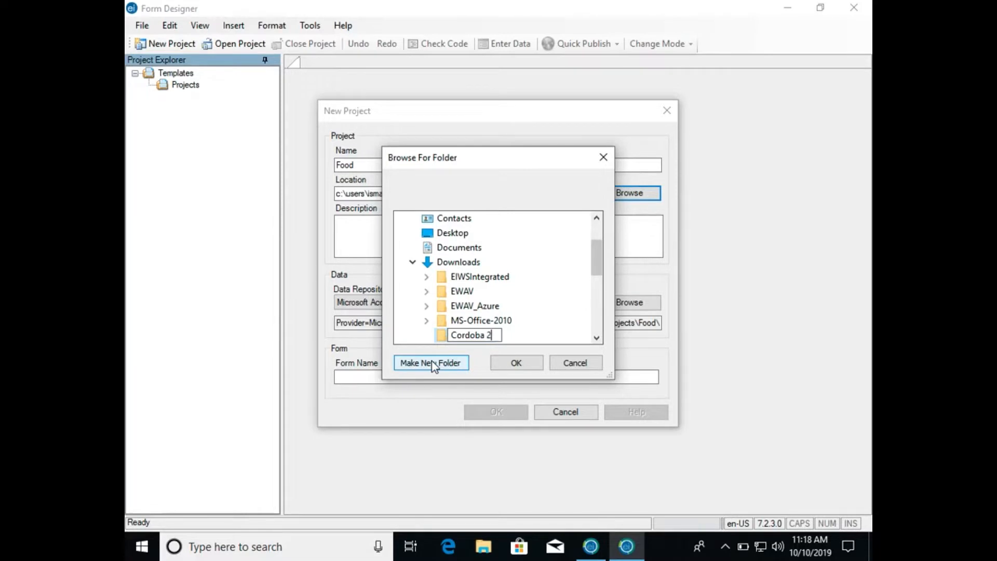
click(512, 365)
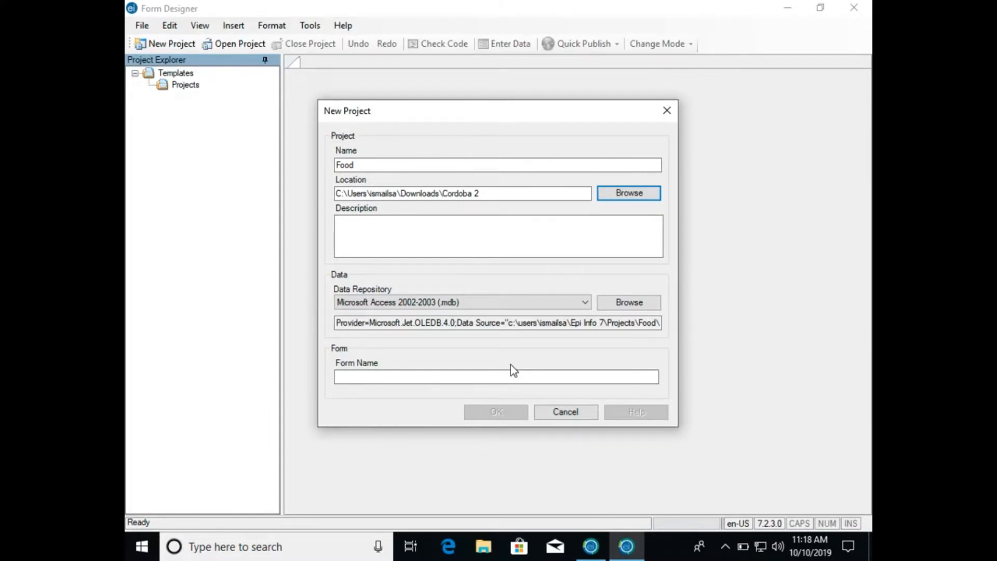
- Try to create the project with the form name Siasatan_Makanan
click(483, 378)
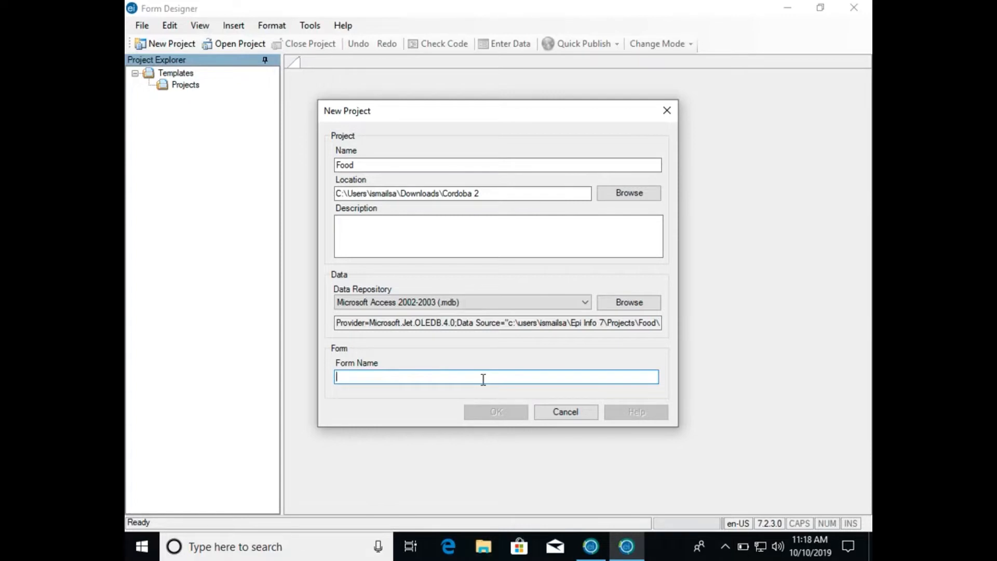
text(Siasat)
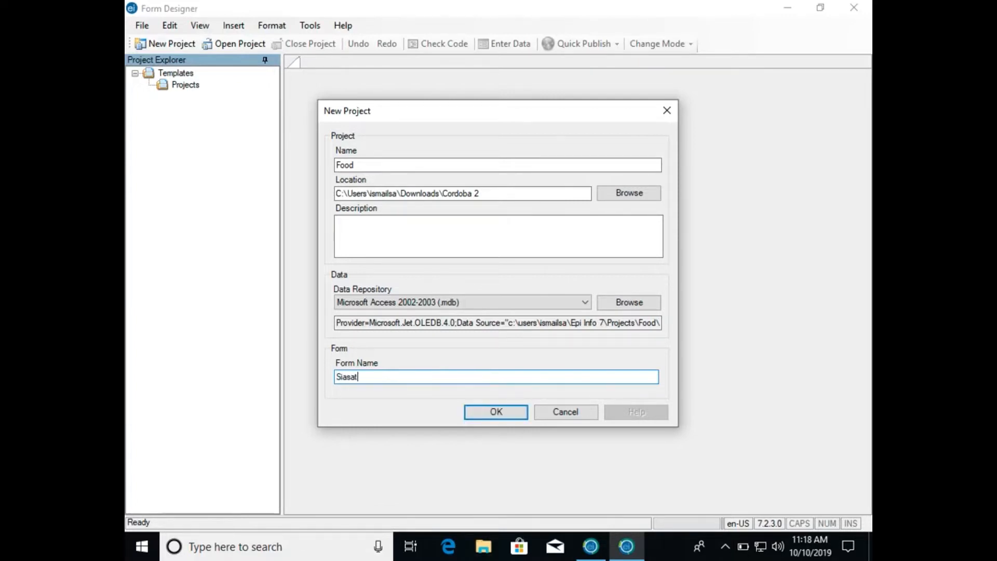
text(an Makanan)
click(369, 377)
key(BackSpace)
text(_)
click(474, 416)
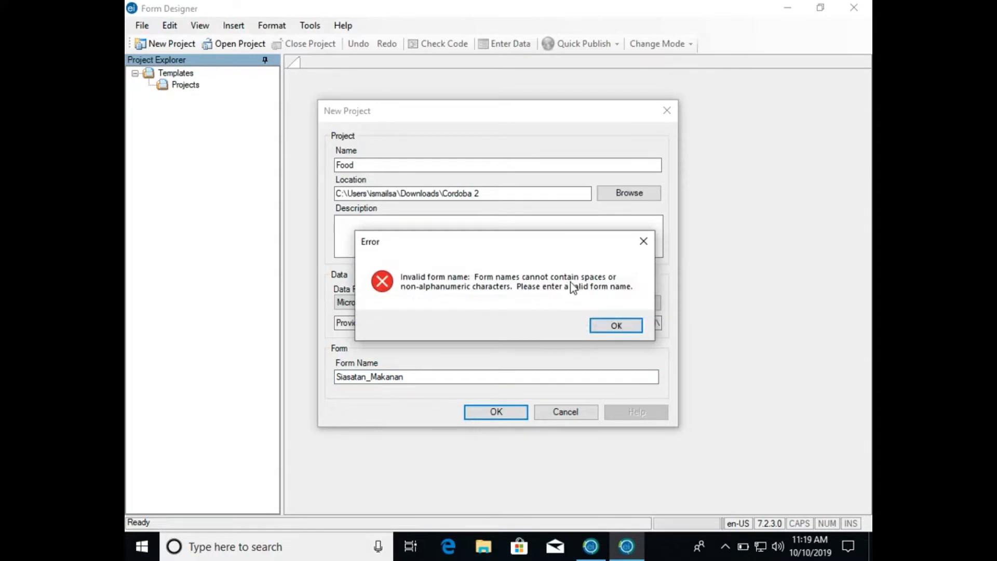
click(607, 326)
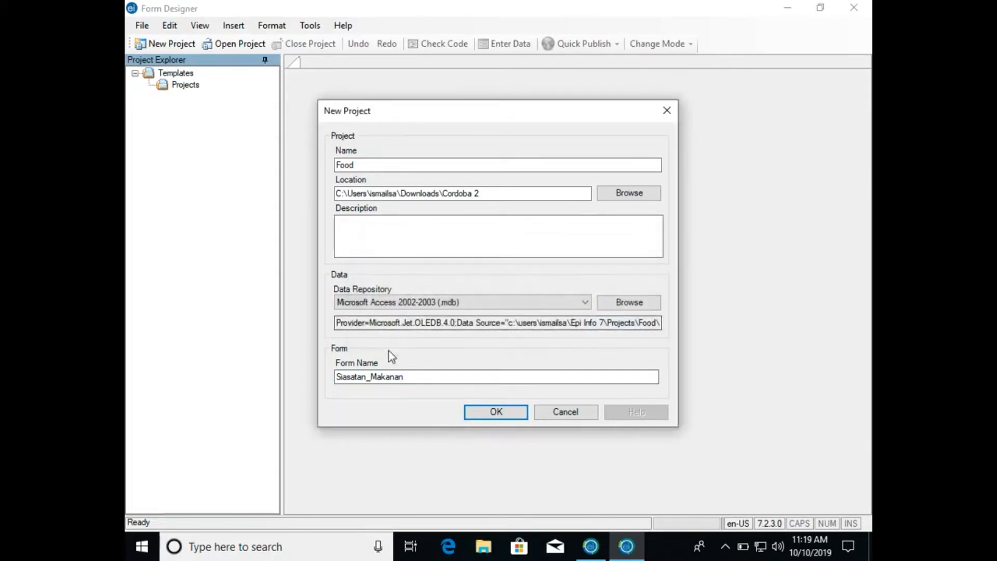
- Try to create the project with the underscore removed from the form name, as SiasatanMakanan
click(373, 378)
key(BackSpace)
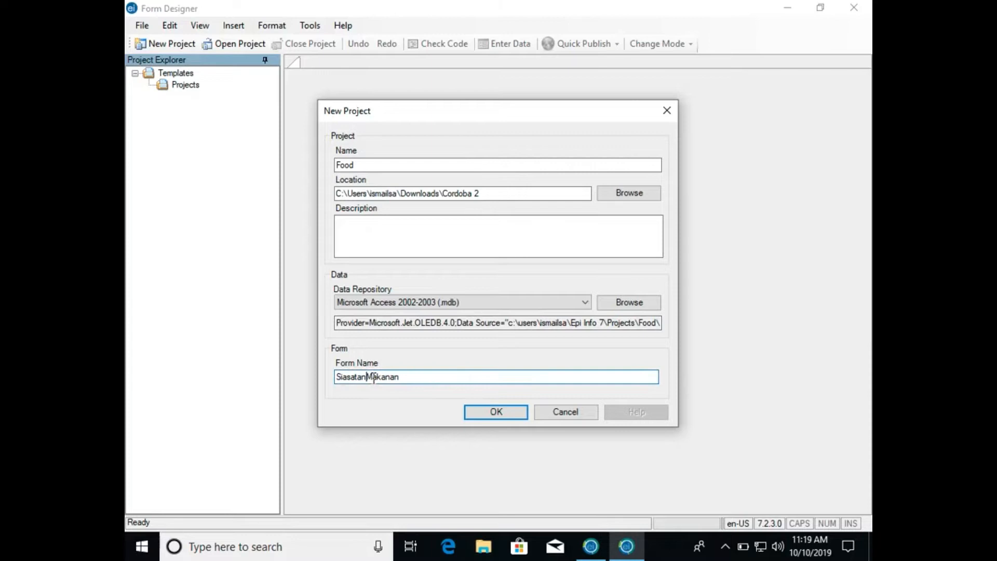
click(495, 415)
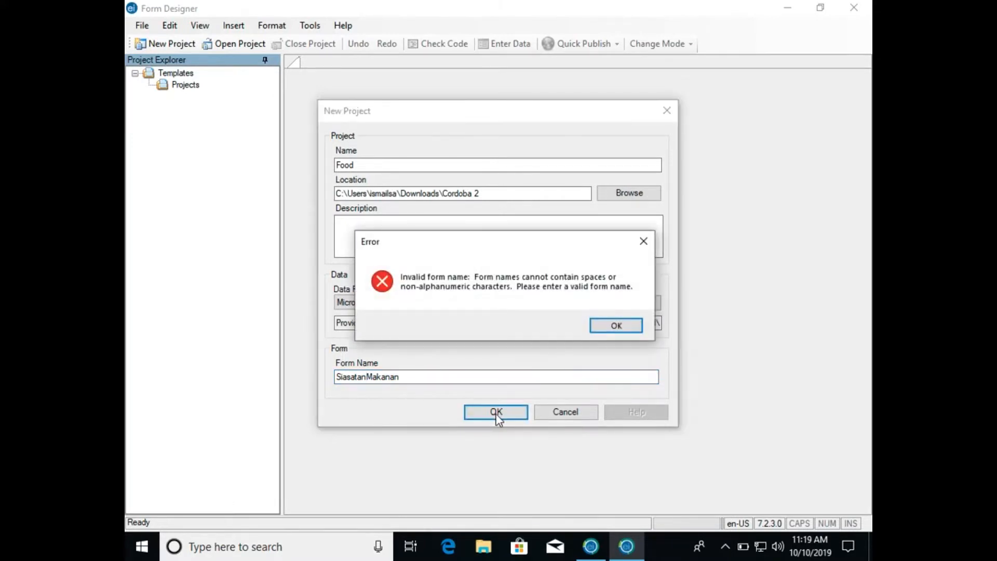
click(598, 326)
- Replace the form name with Makanan and create the Food project
click(431, 377)
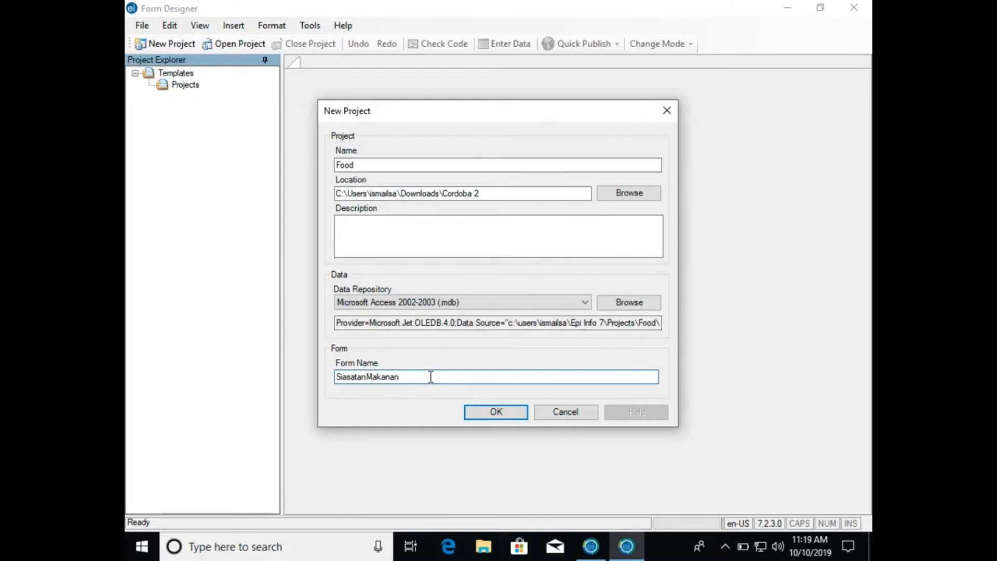
double_click(431, 377)
text(Makanan)
click(480, 418)
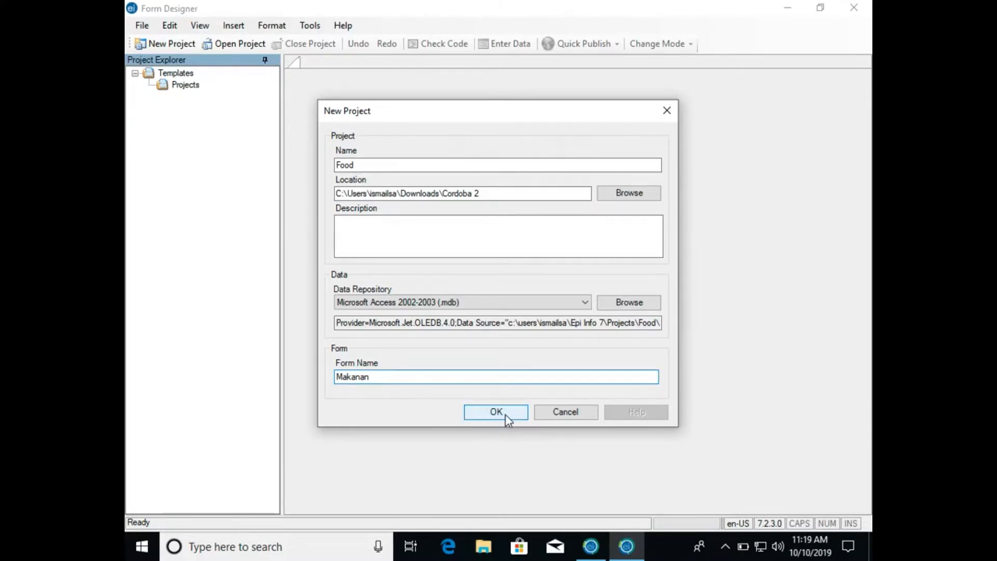
click(493, 415)
click(502, 412)
click(510, 412)
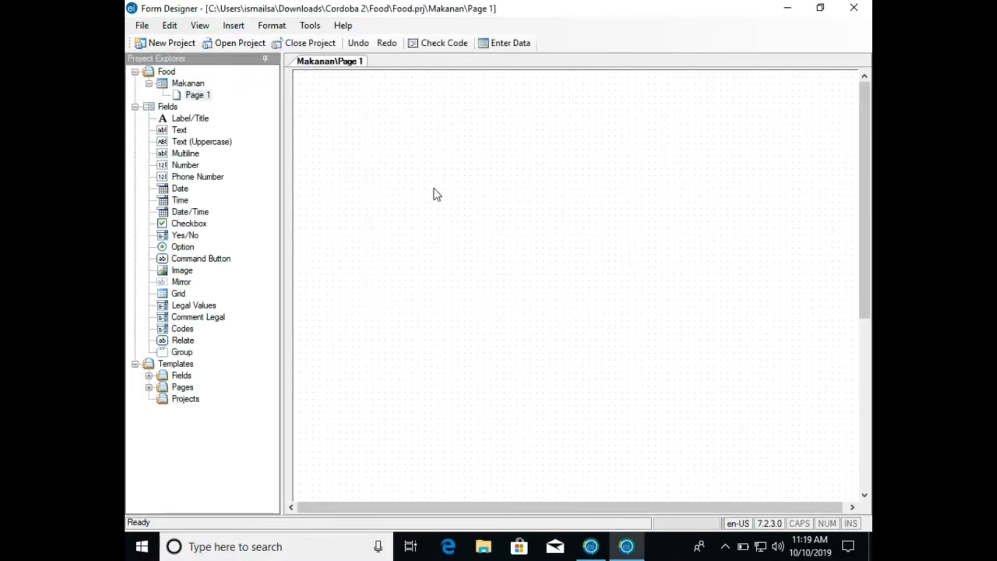
- Collapse the Makanan form and the project's list of field types in the project tree
click(151, 85)
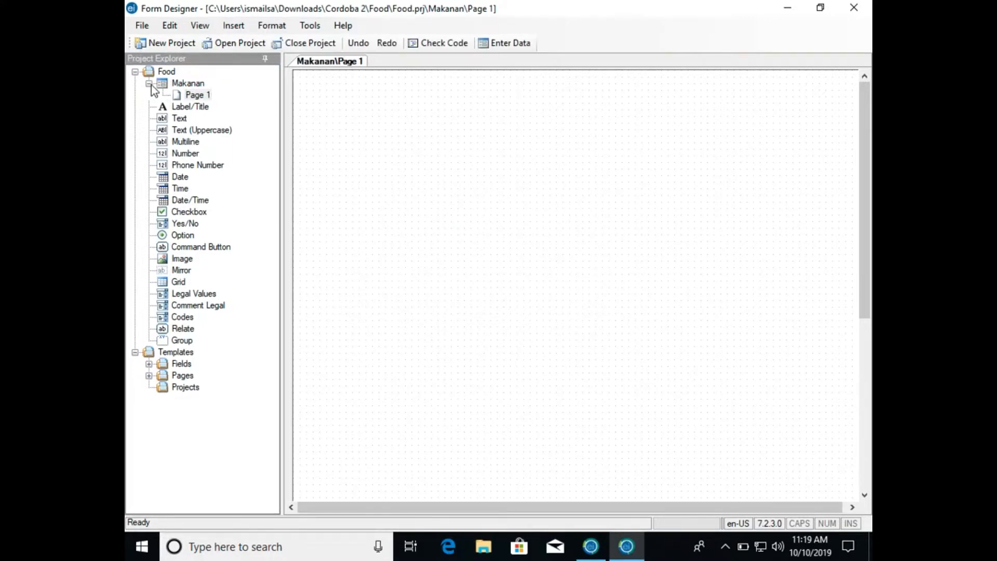
click(151, 85)
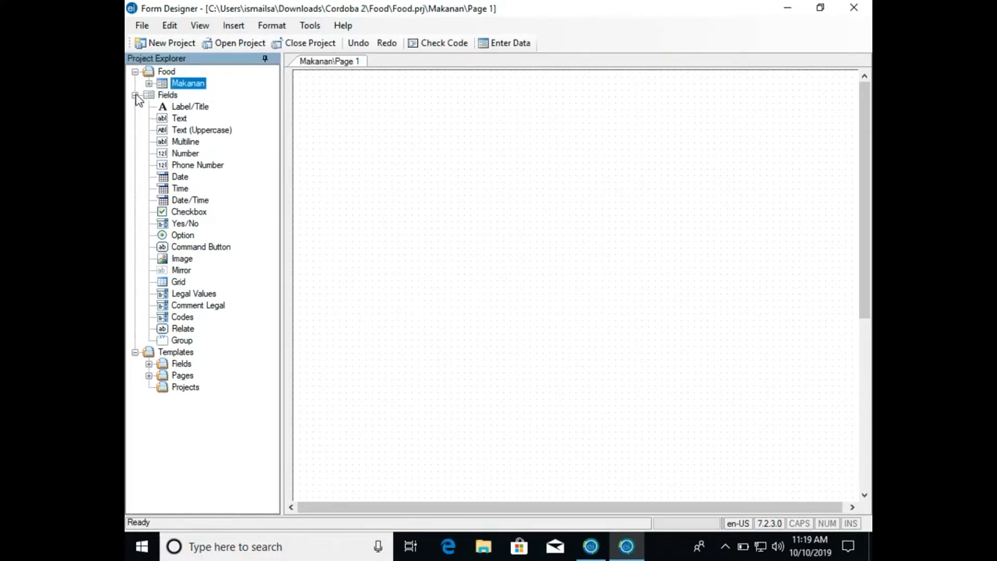
click(135, 95)
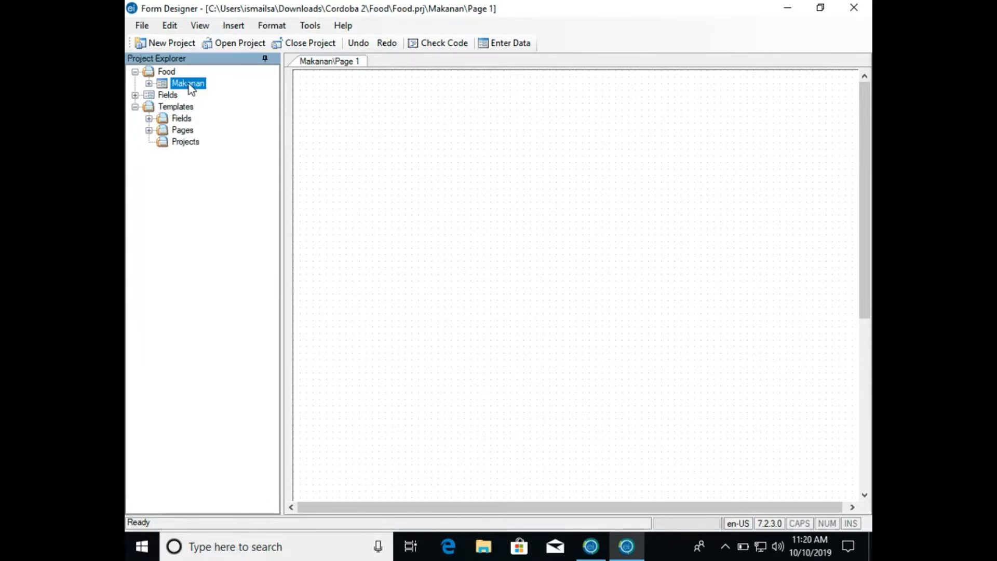
- Switch to the Safari browser and look over the Kota Tinggi district health office home page
key(ctrl+Left)
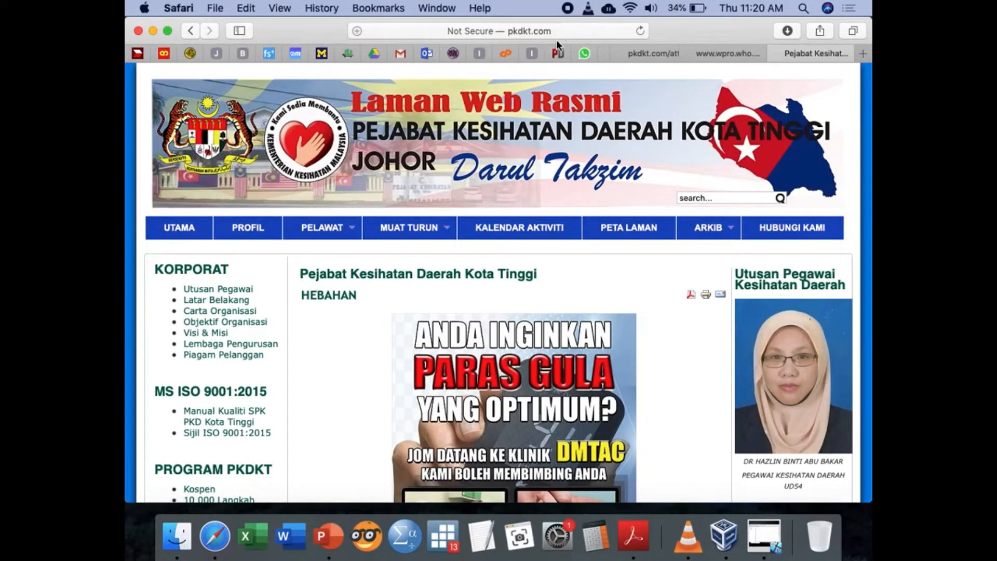
scroll(495, 174, down, 20)
scroll(494, 174, down, 12)
scroll(494, 173, up, 20)
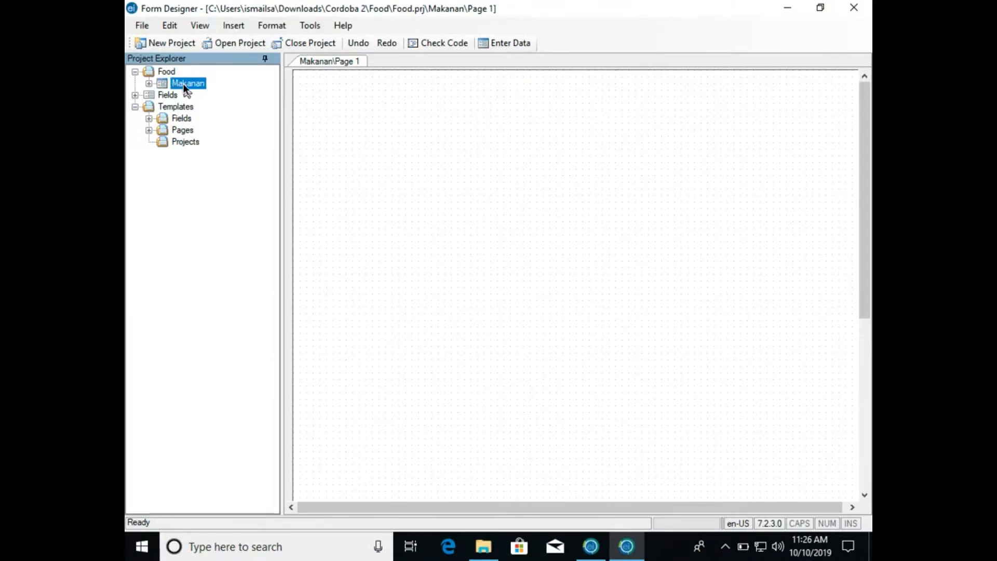
- Expand the Makanan form in the project tree and rename its Page 1 to Demo
click(149, 83)
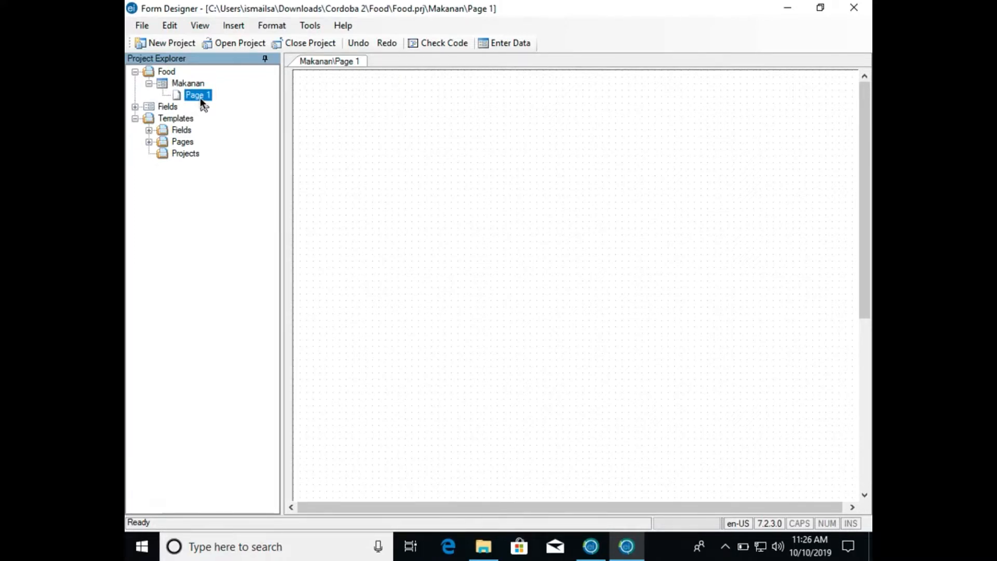
click(343, 106)
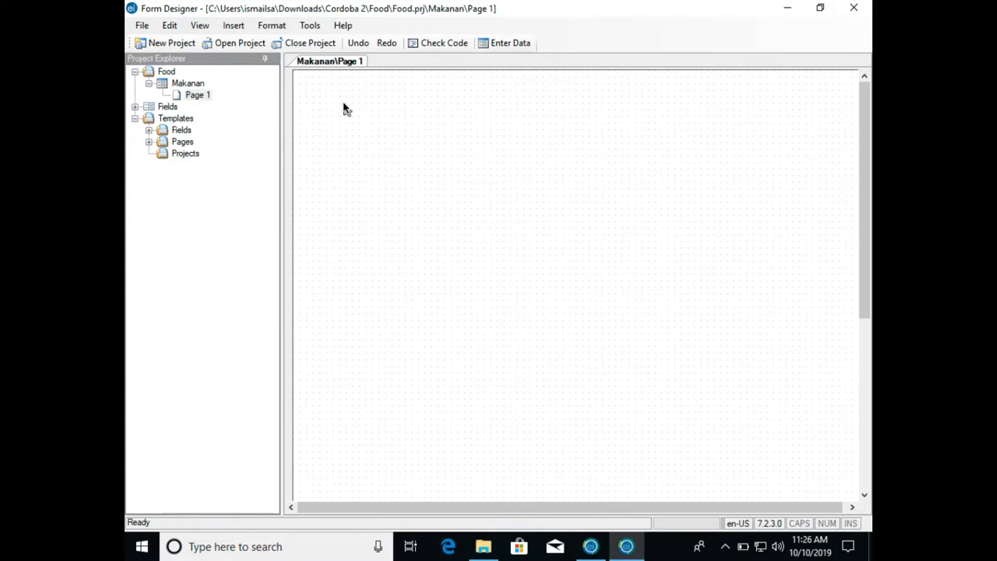
click(205, 95)
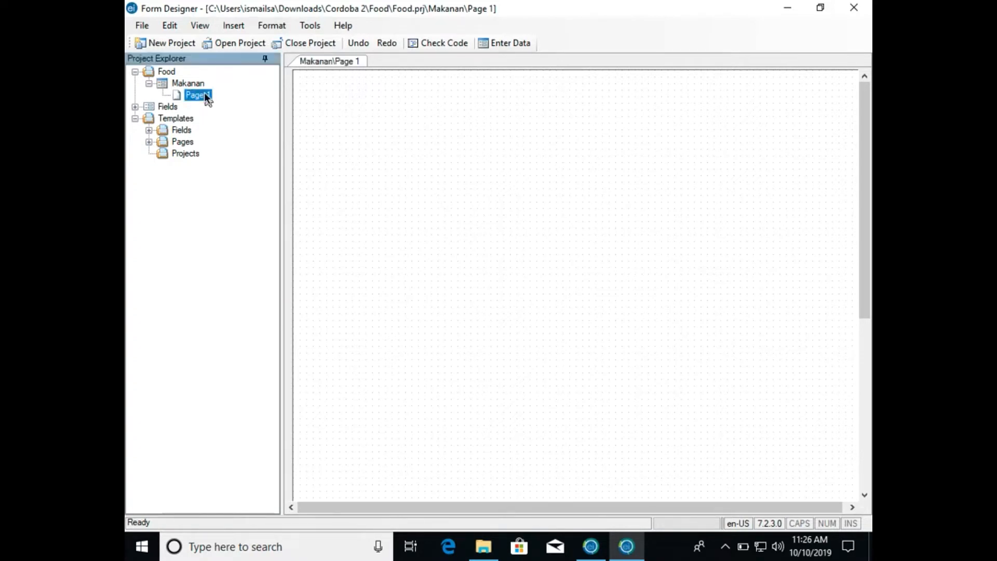
right_click(204, 92)
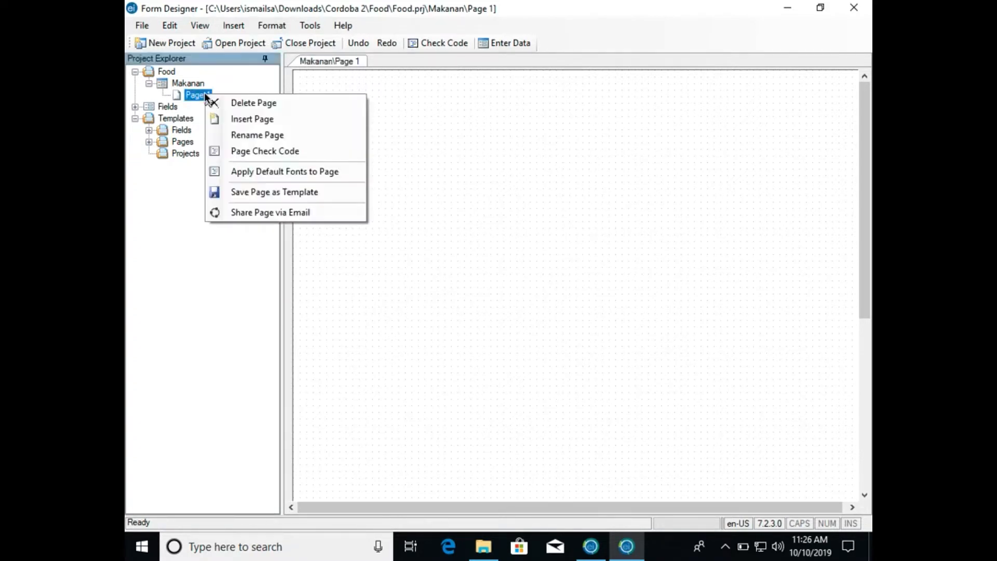
click(244, 130)
text(Data)
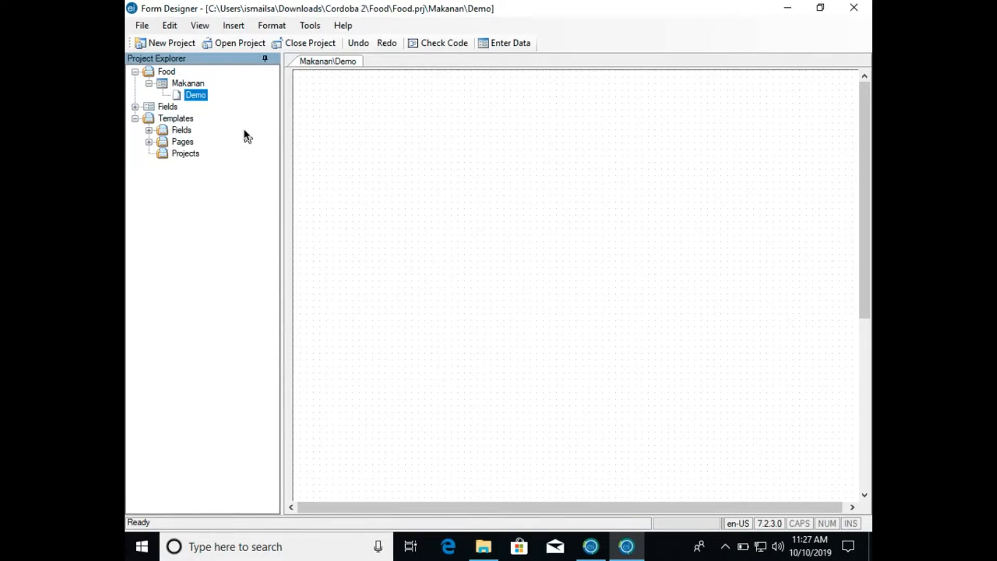
- Add a page named Clinical to the Makanan form
right_click(193, 86)
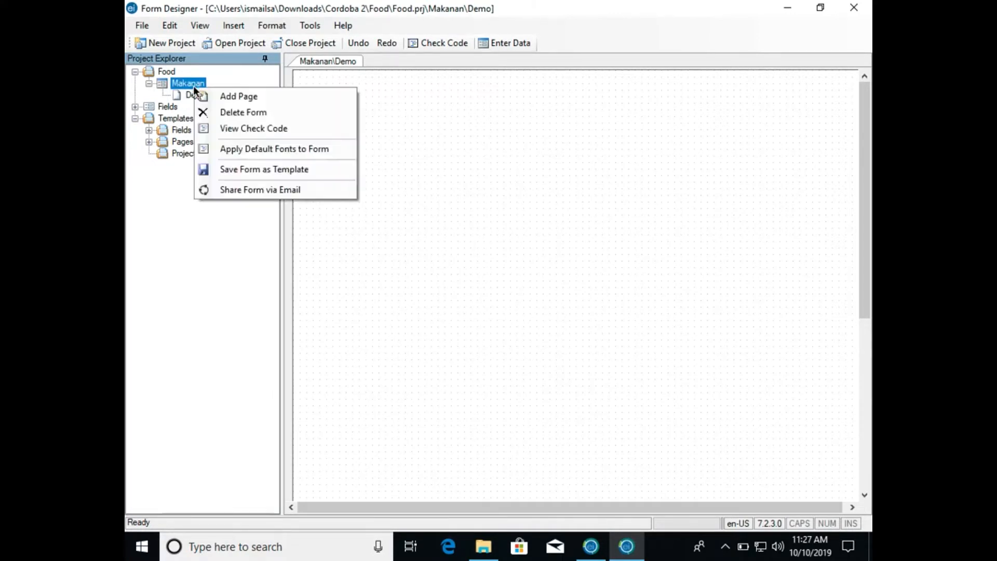
click(205, 94)
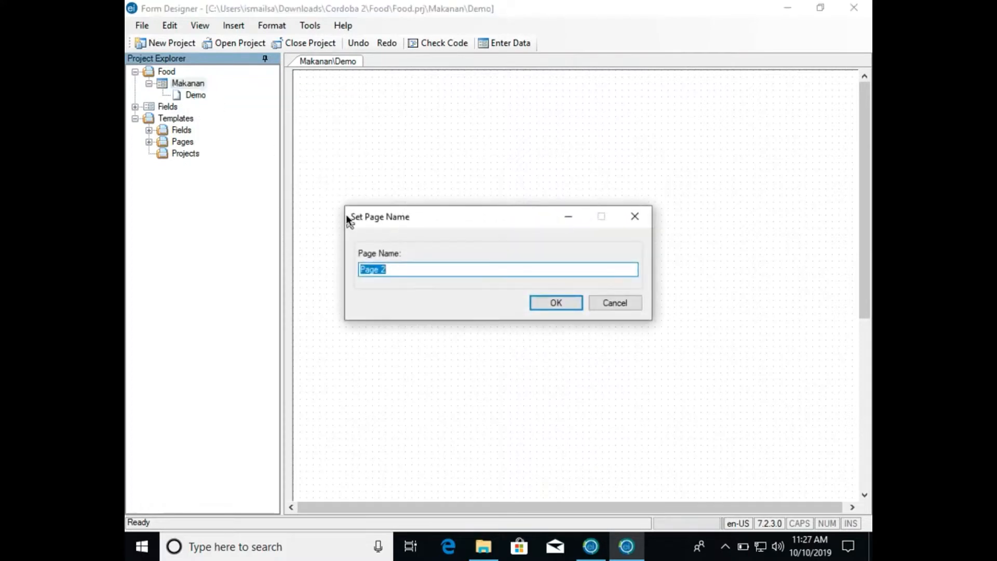
text(Clinical)
click(565, 303)
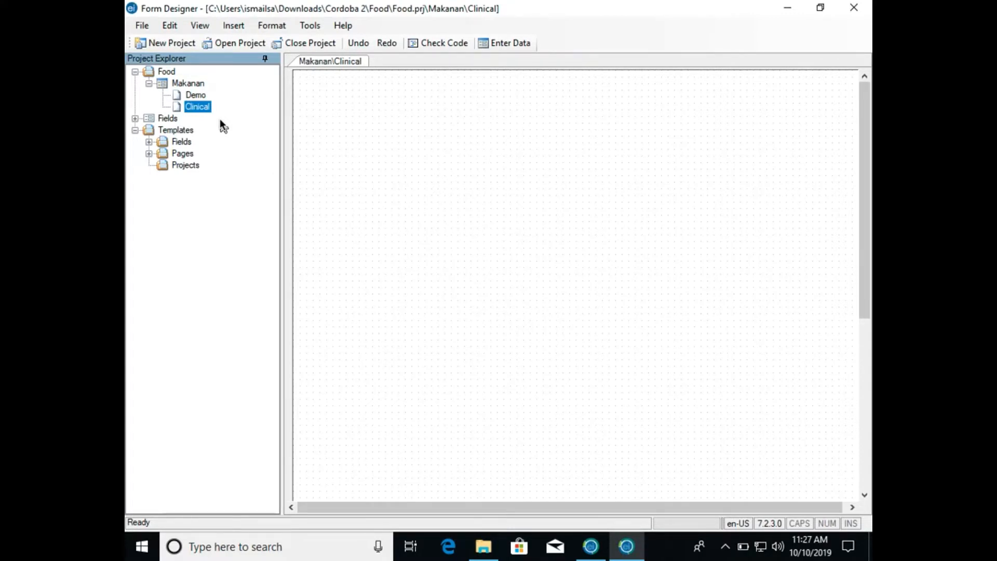
- Add another page named Env to the Makanan form
click(195, 84)
right_click(195, 84)
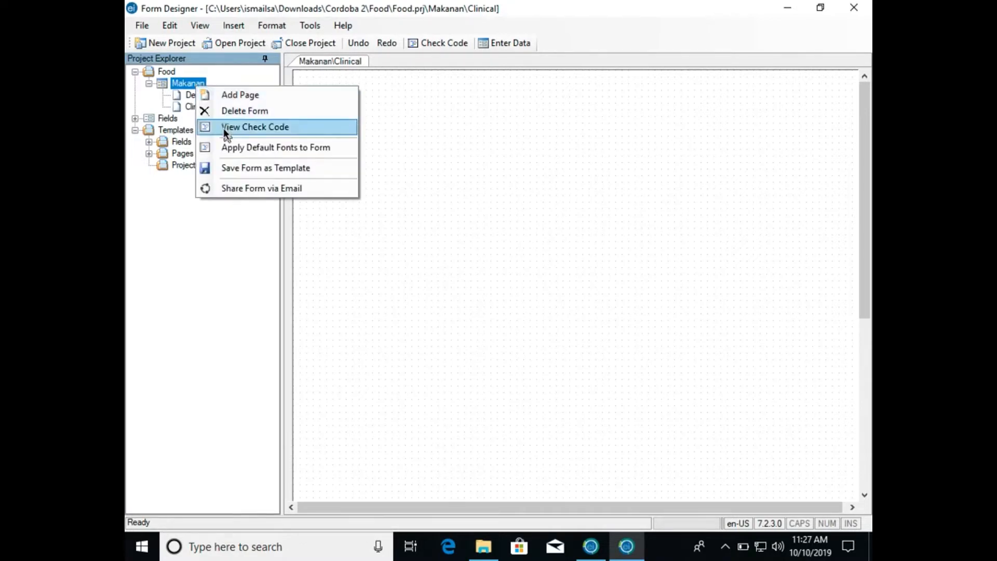
click(227, 96)
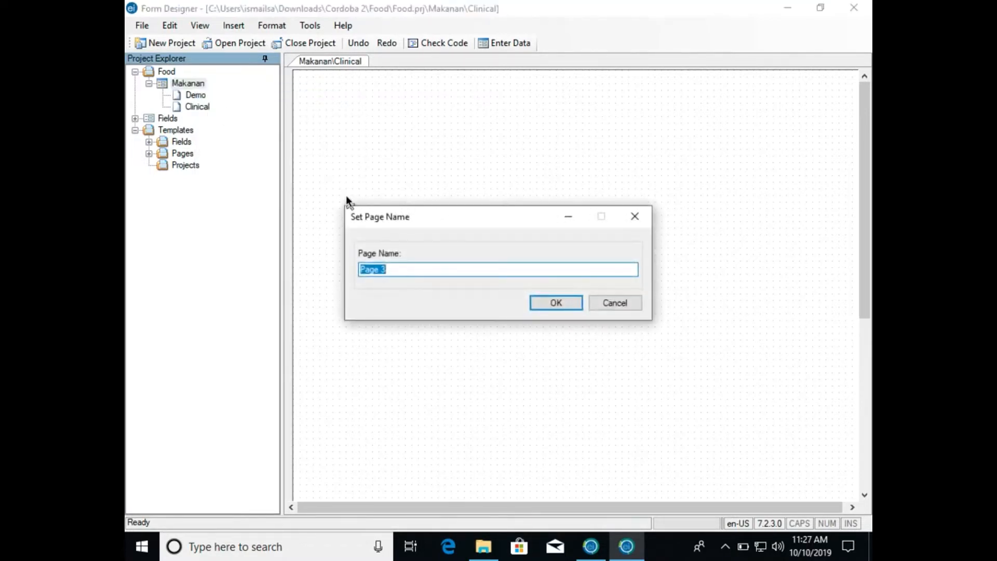
text(Env)
key(Return)
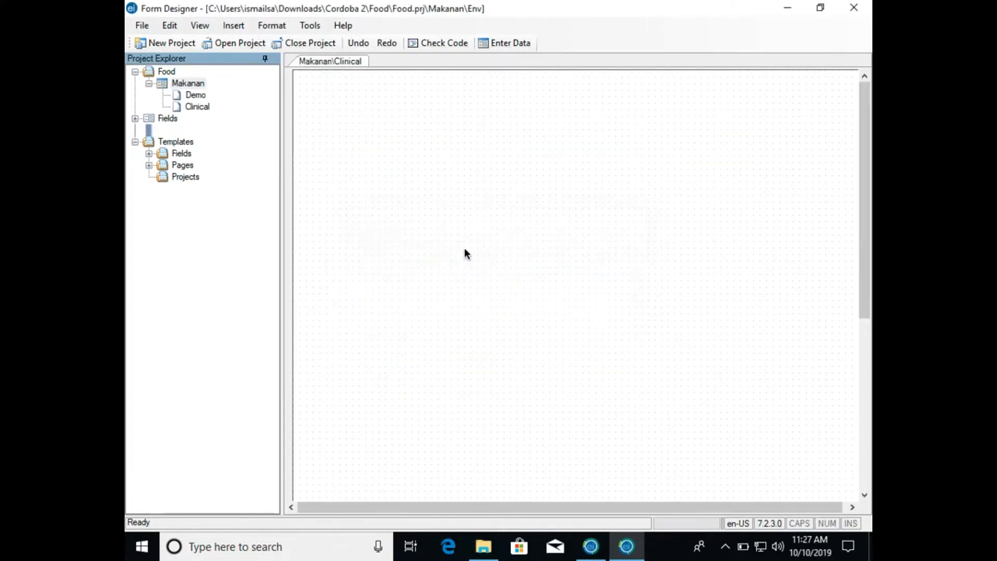
- Rename the Makanan form's Clinical page to "clinical lab"
click(204, 105)
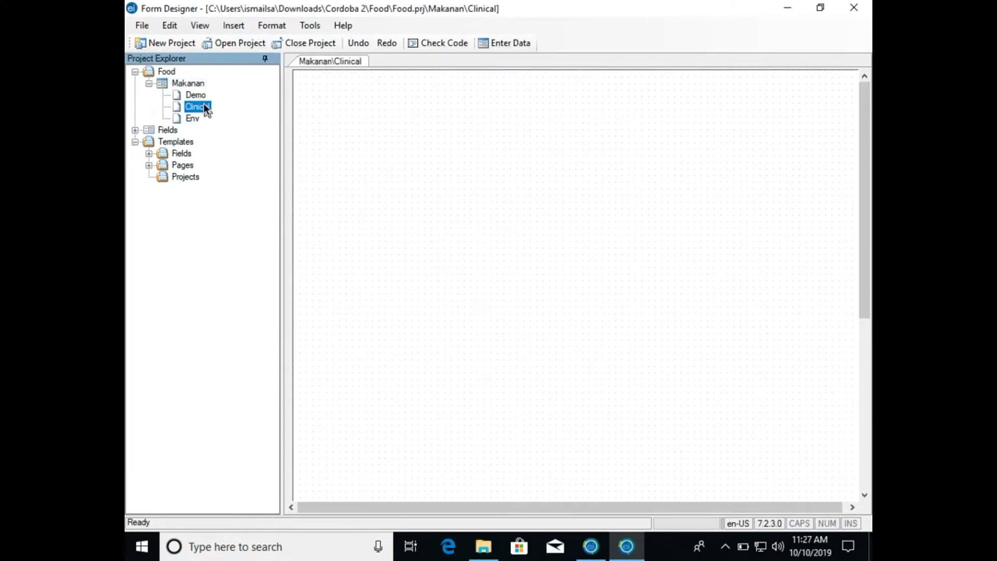
right_click(204, 107)
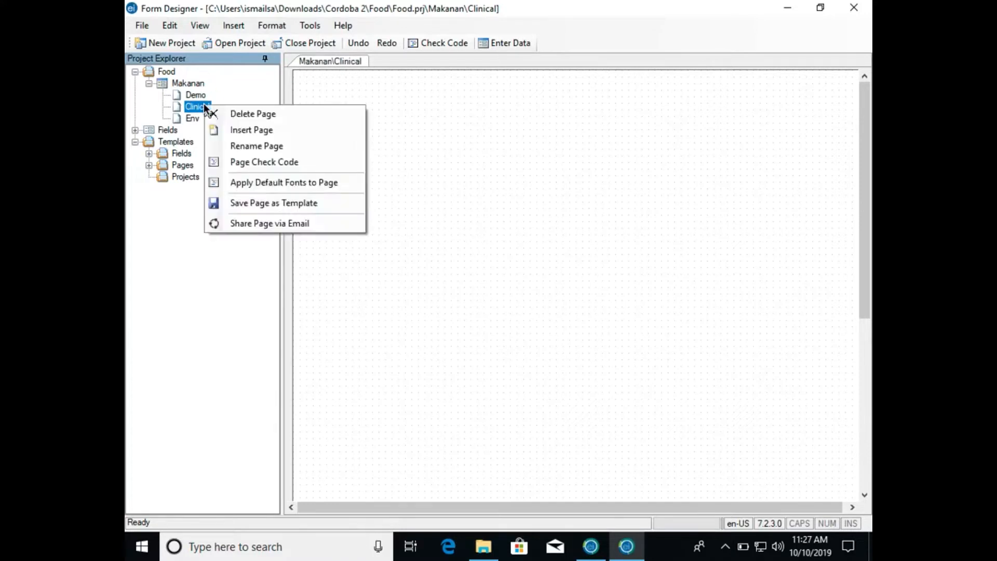
click(232, 147)
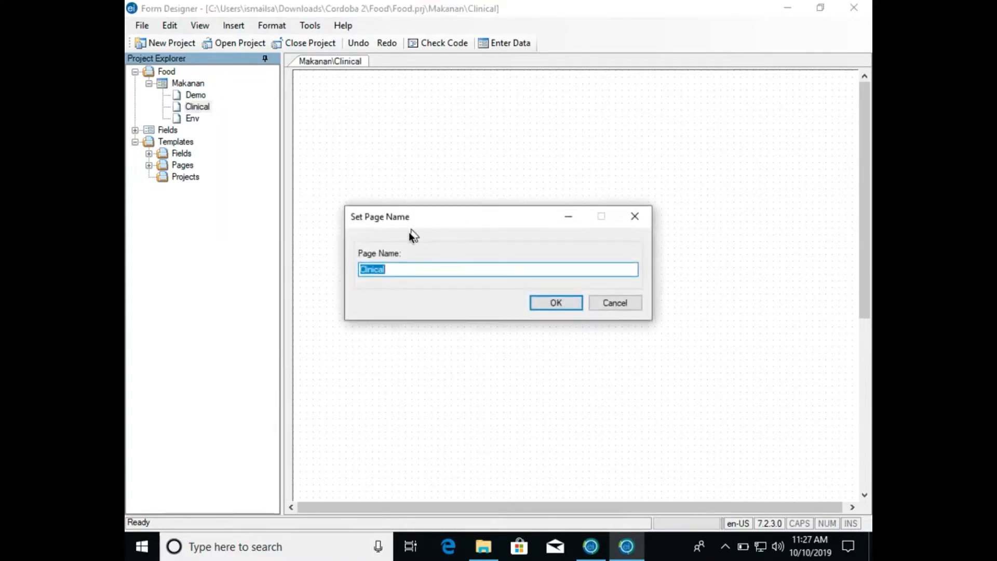
click(398, 268)
text(&)
key(BackSpace)
key(BackSpace)
key(BackSpace)
key(BackSpace)
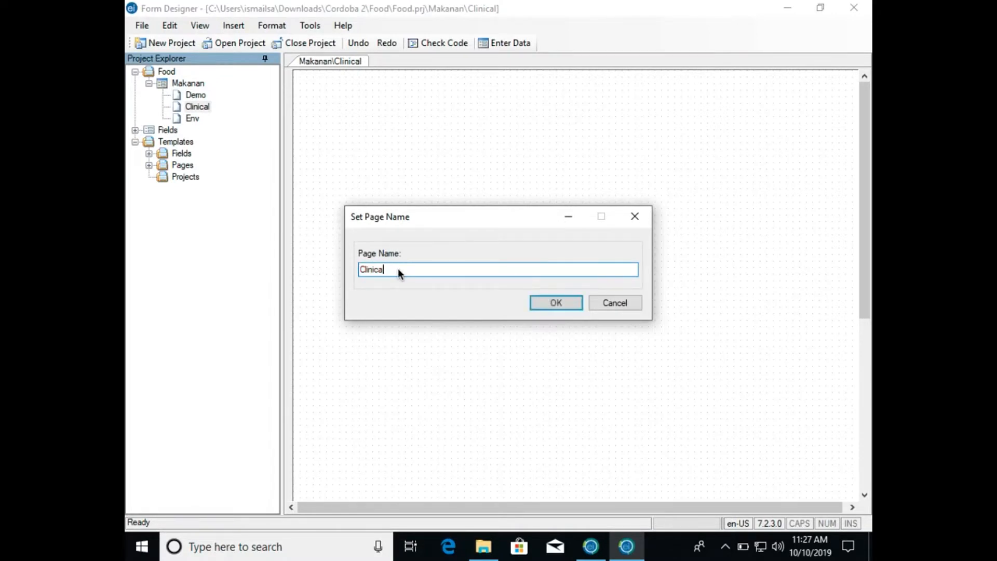
key(BackSpace)
key(BackSpace)
key(BackSpace)
key(BackSpace)
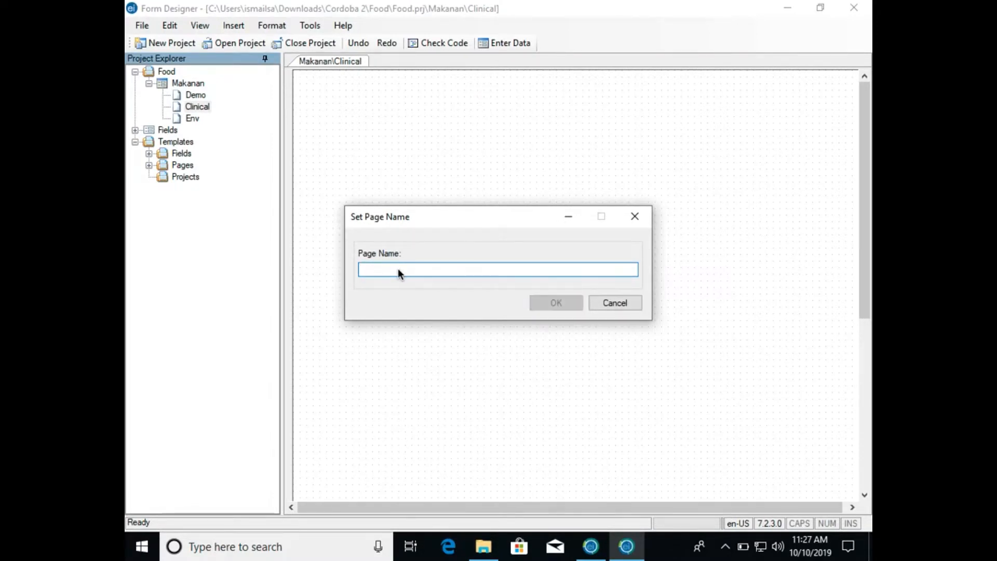
text(c)
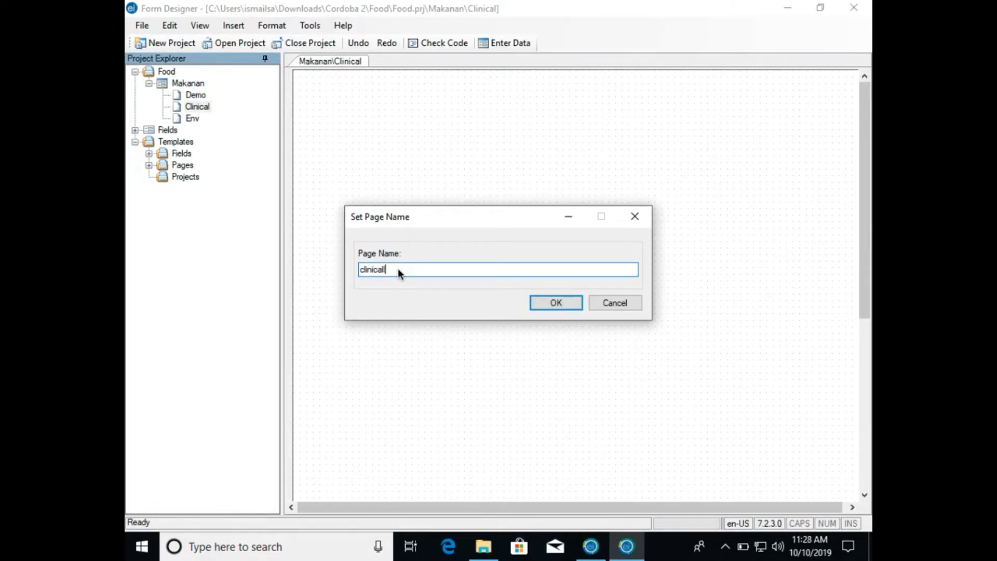
text(linical)
key(BackSpace)
text(_)
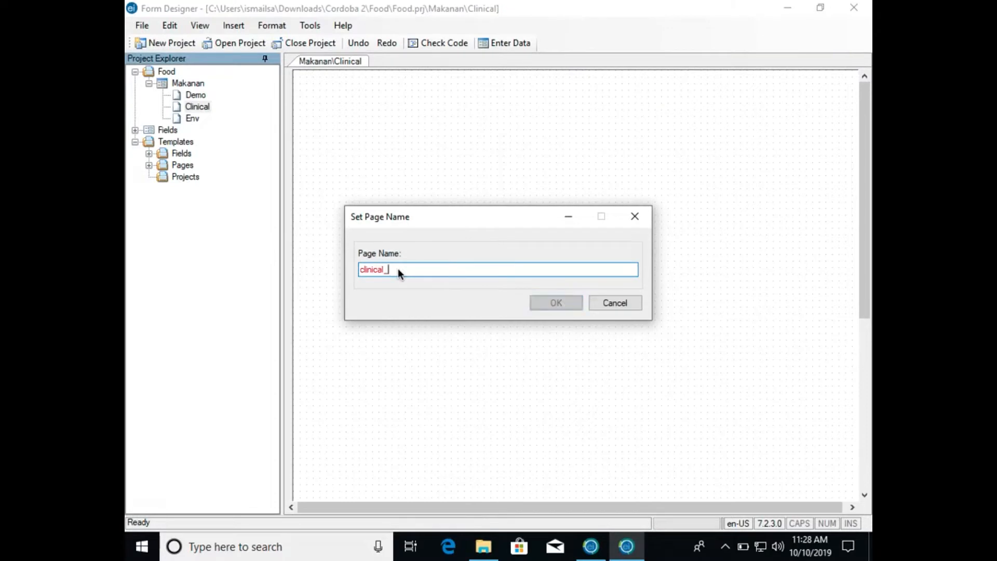
key(BackSpace)
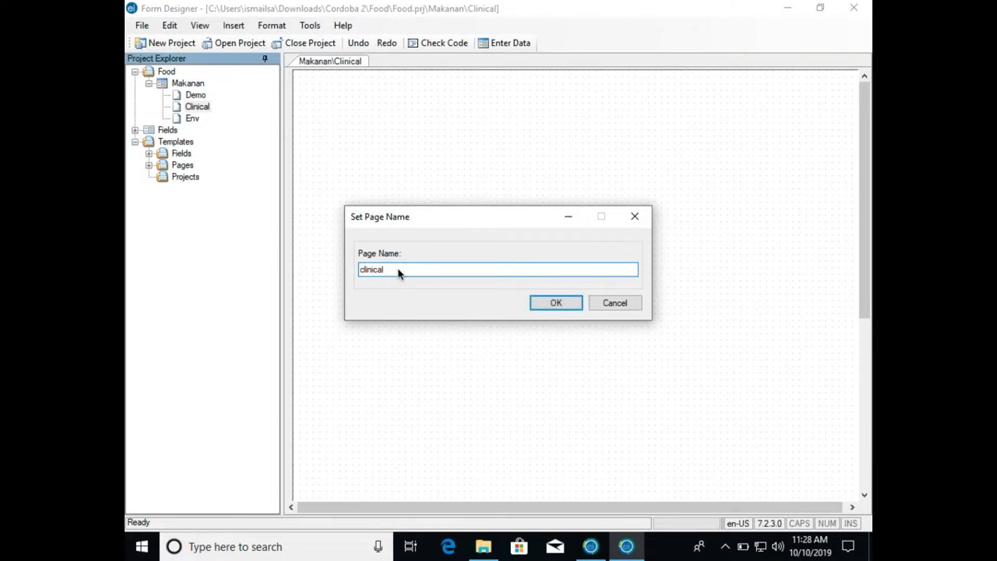
text(lab)
click(535, 299)
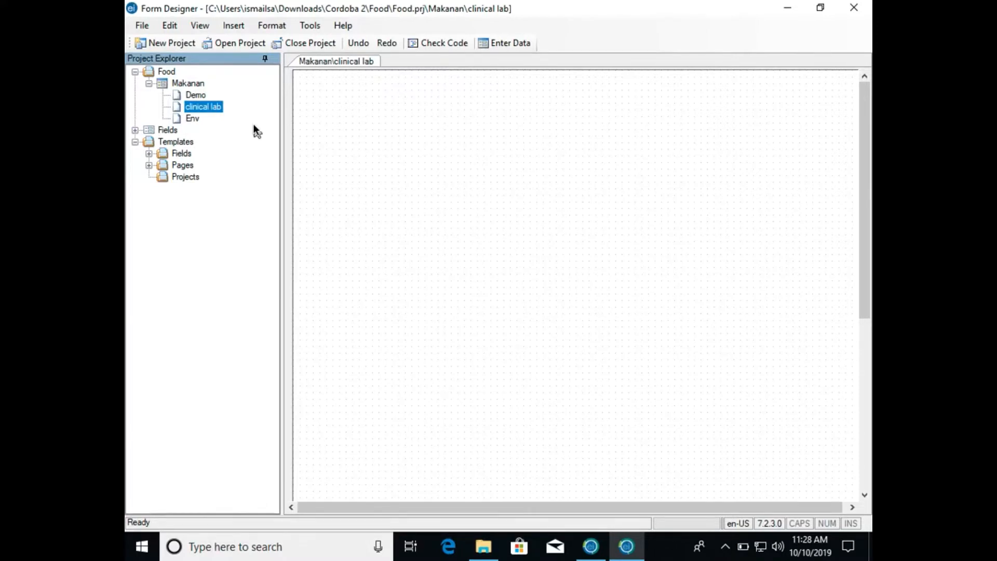
- Open the Demo, clinical lab and Env pages in turn to check each one's canvas
click(203, 97)
click(203, 108)
click(190, 119)
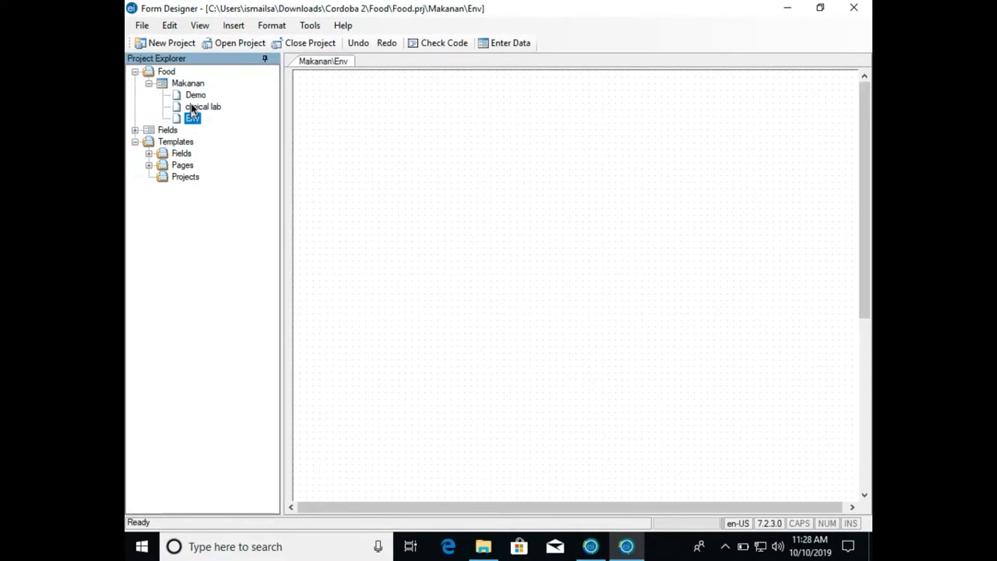
click(195, 96)
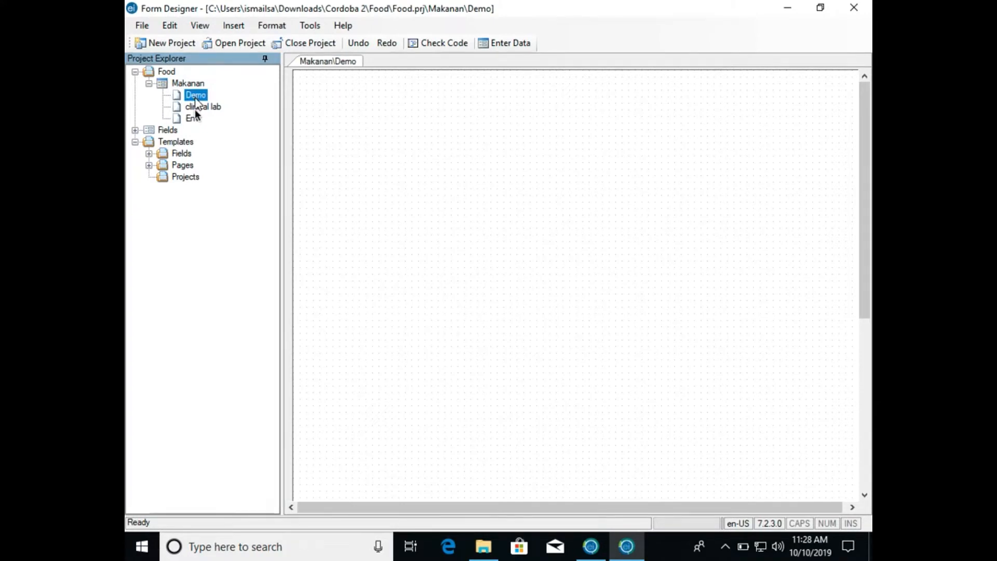
click(199, 106)
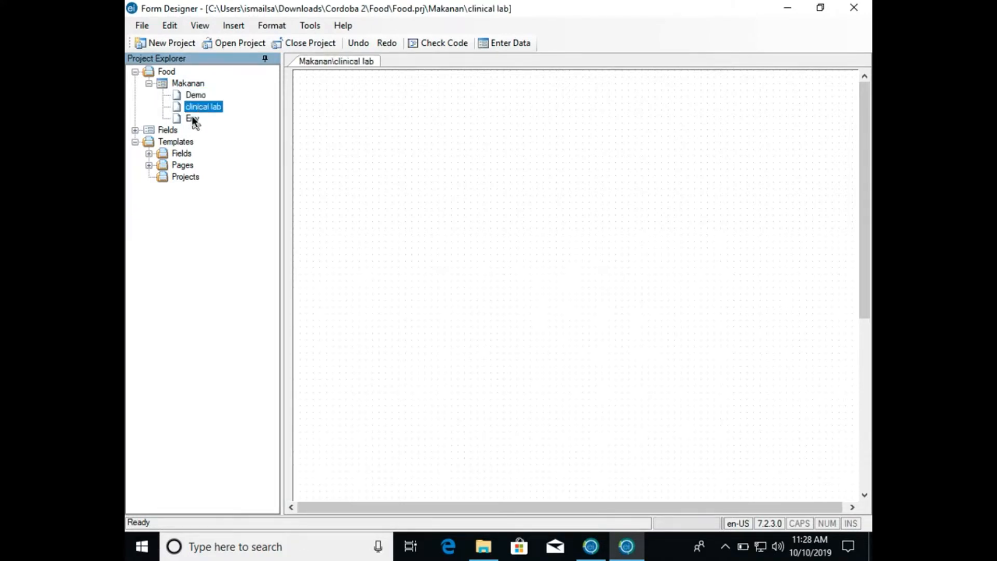
click(192, 117)
- Add a page named others to the Makanan form
click(195, 85)
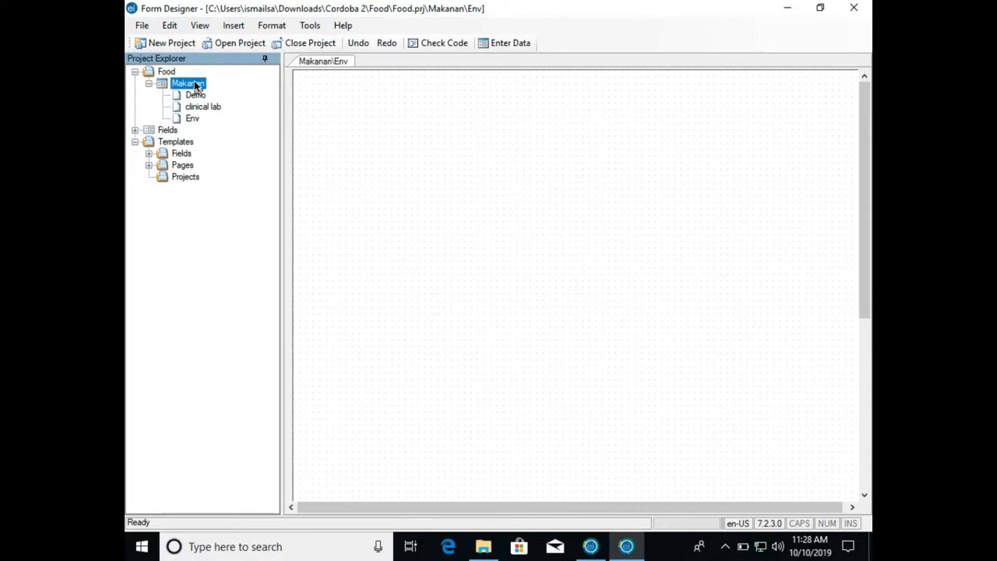
right_click(195, 86)
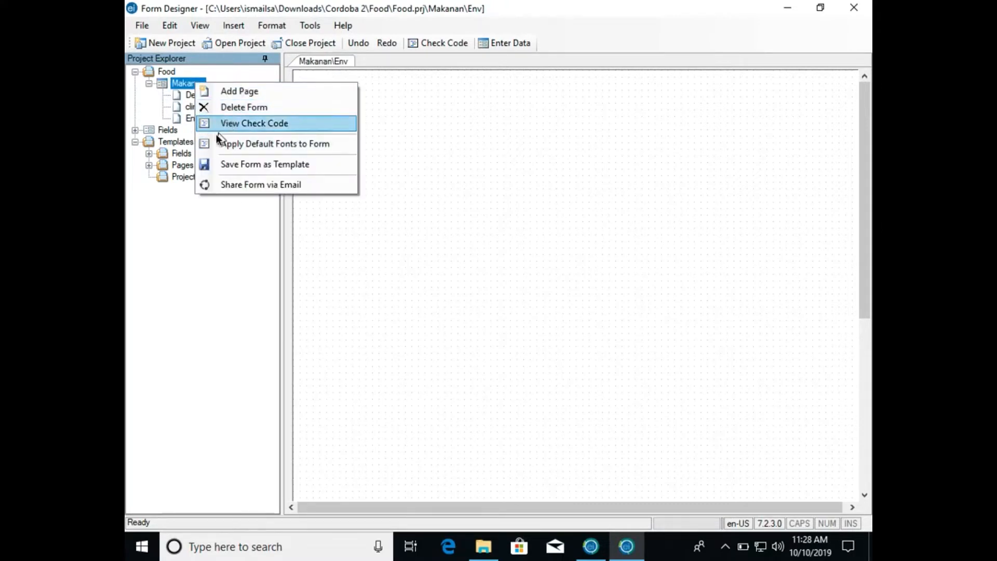
click(232, 92)
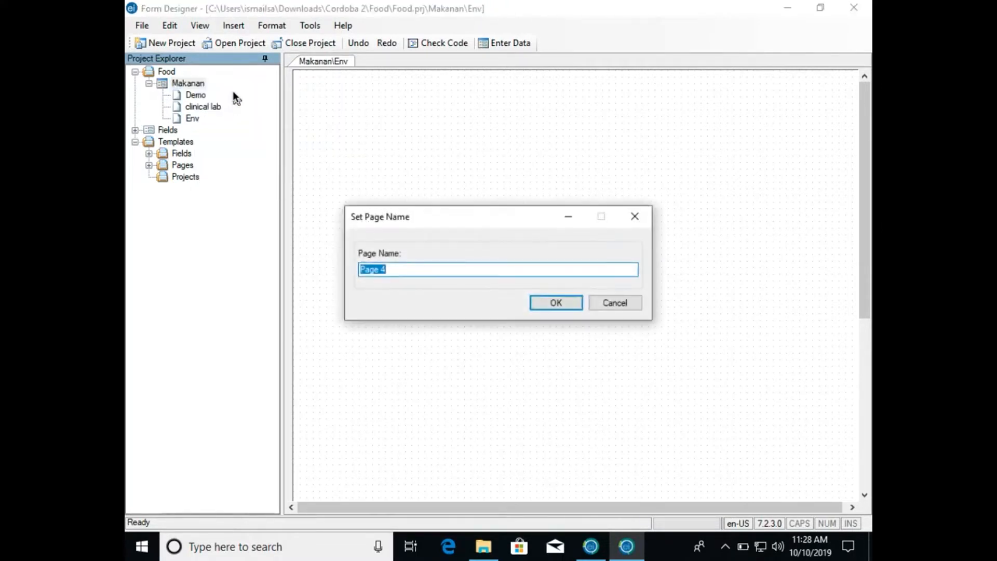
text(others)
key(Return)
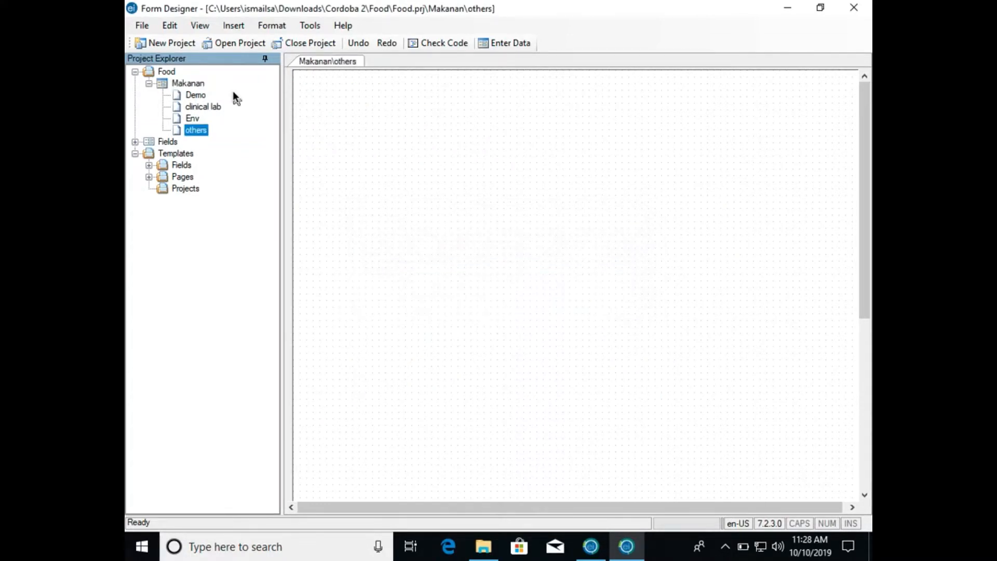
- Look through the Demo, clinical lab, Env and others pages of the Makanan form, ending on the Demo page
click(200, 94)
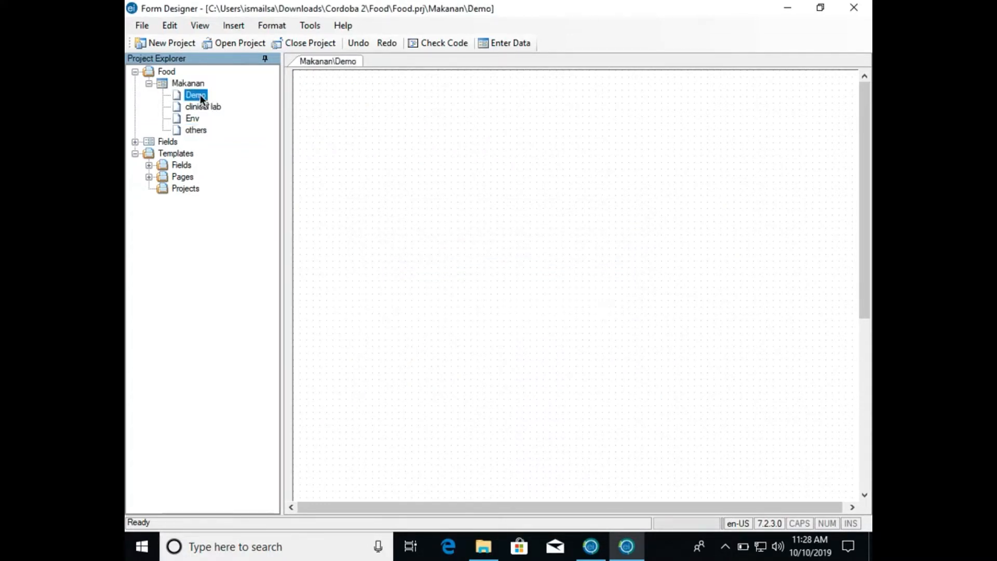
right_click(200, 94)
click(247, 73)
click(197, 105)
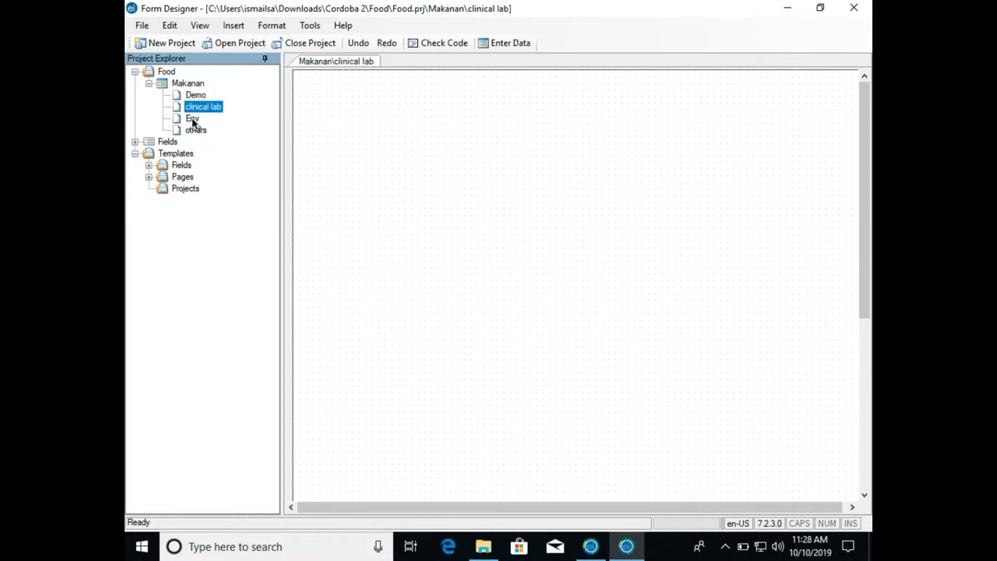
click(192, 128)
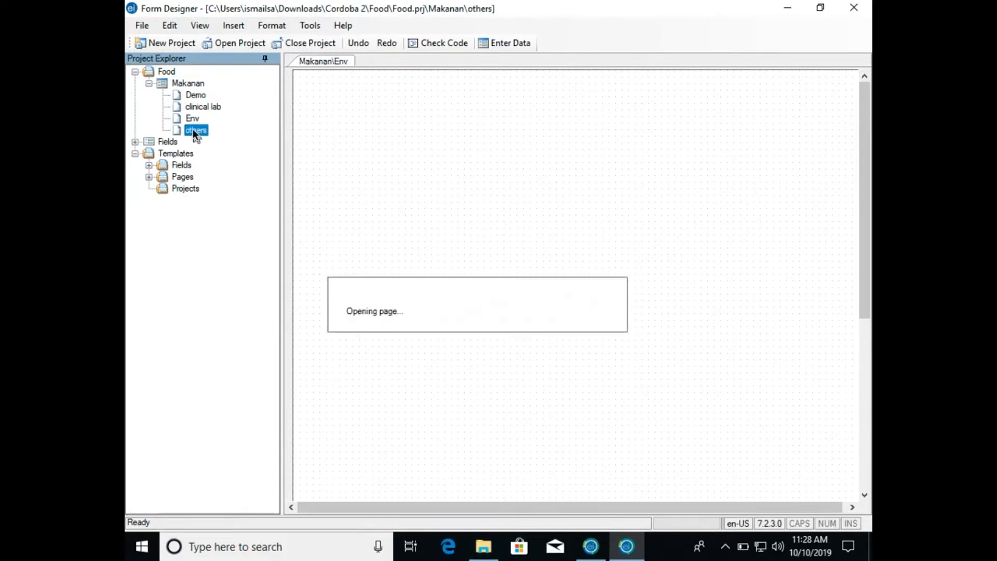
click(194, 92)
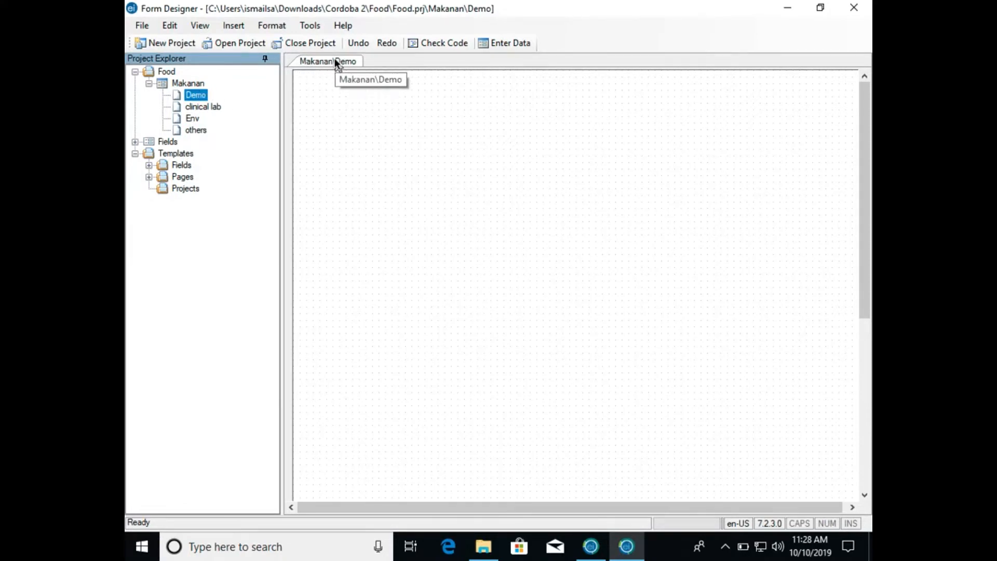
click(209, 107)
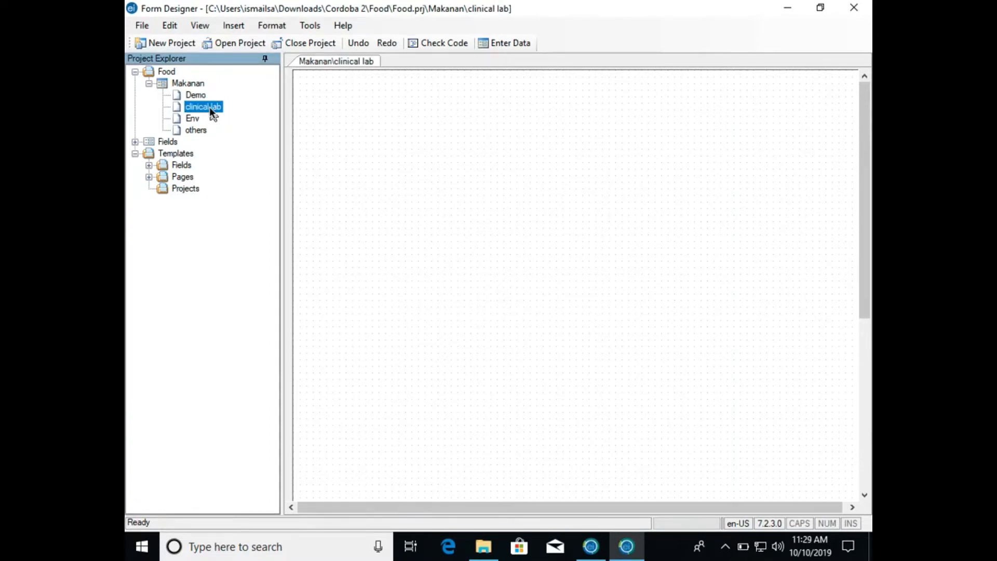
click(192, 119)
click(191, 129)
click(197, 95)
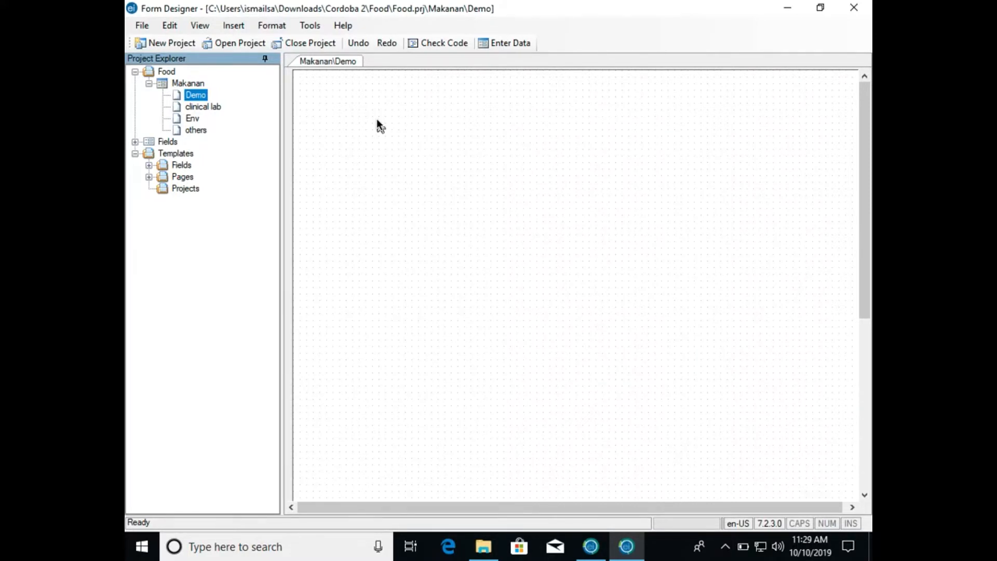
click(377, 121)
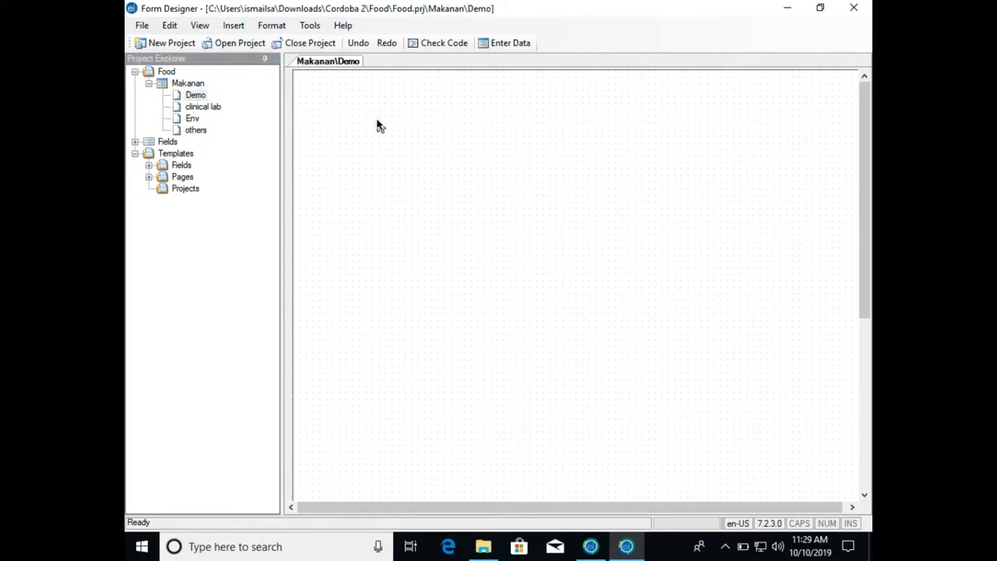
click(198, 94)
click(384, 92)
- Expand the project's list of field types and look over the types from Label/Title to Number
click(135, 142)
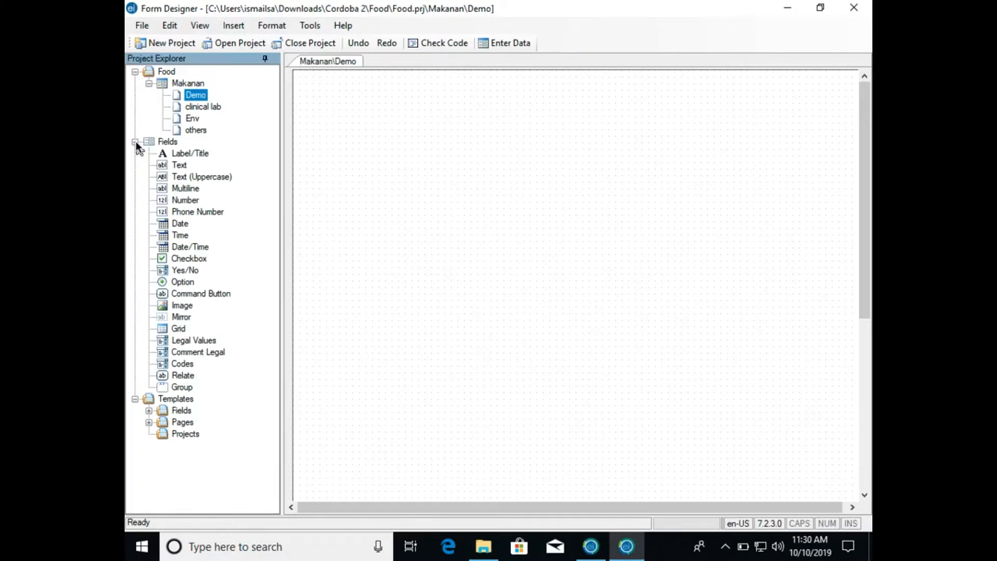
click(183, 152)
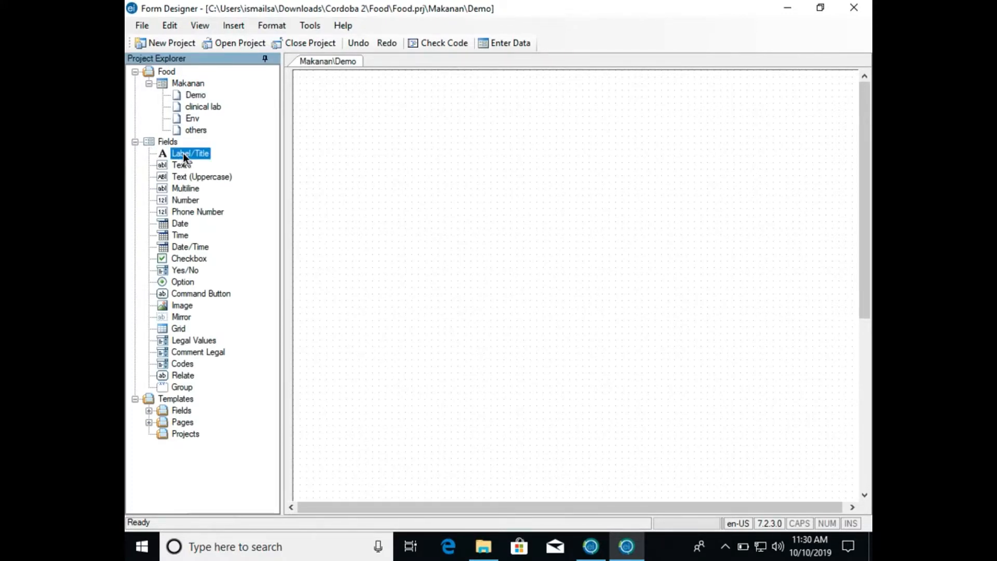
key(Down)
key(Down)
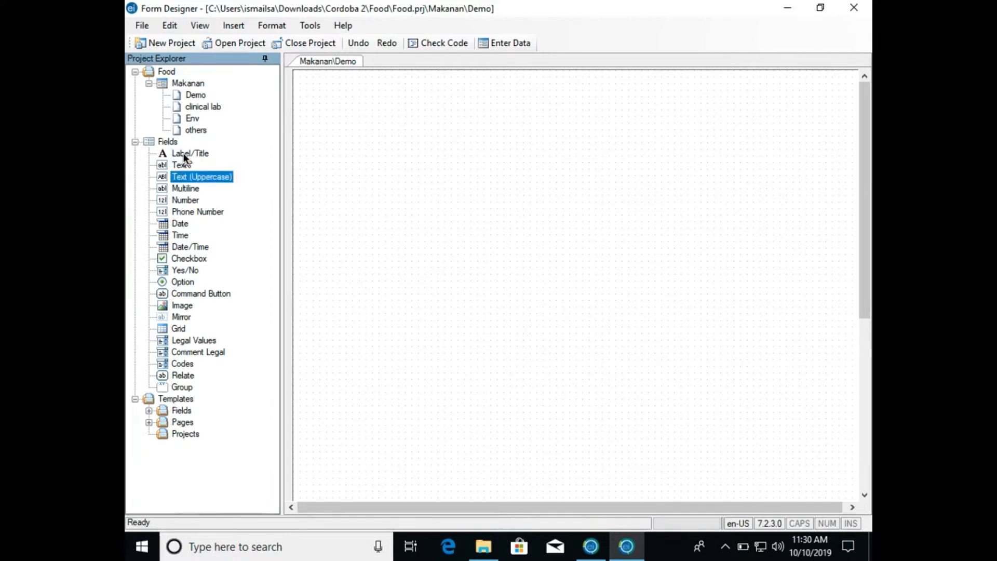
key(Down)
key(Down)
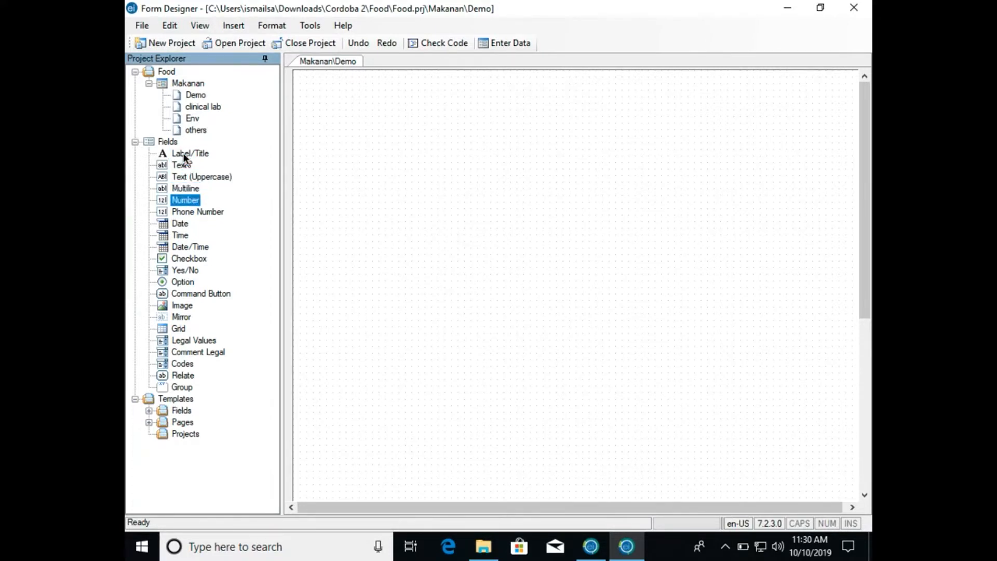
- Add a Label/Title field to the Demo page with the prompt BORANG SOAL SELIDIK PENYAKIT BERJANGKIT BAWAAN MAKANAN
key(Up)
key(Up)
key(Up)
key(Up)
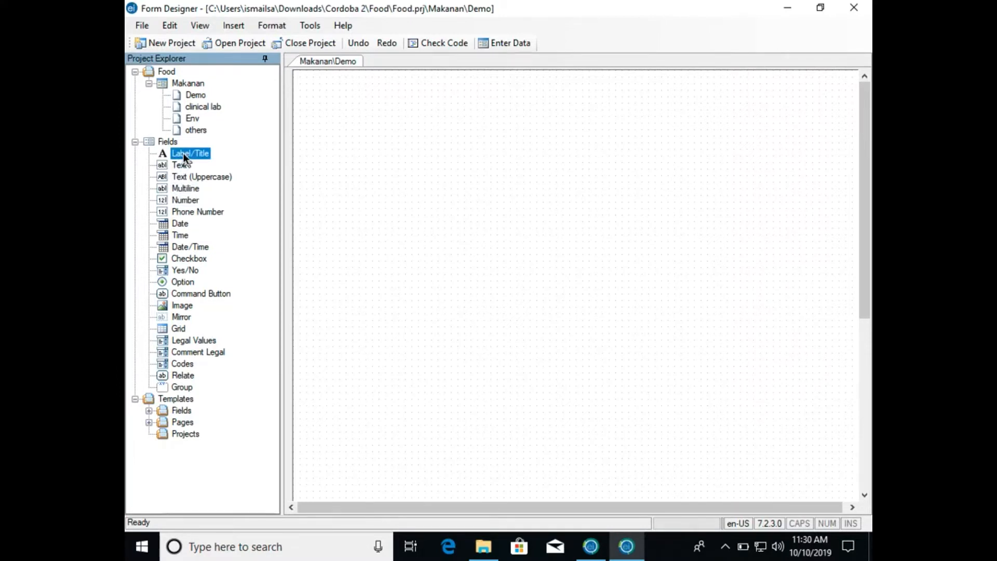
drag(184, 156, 320, 157)
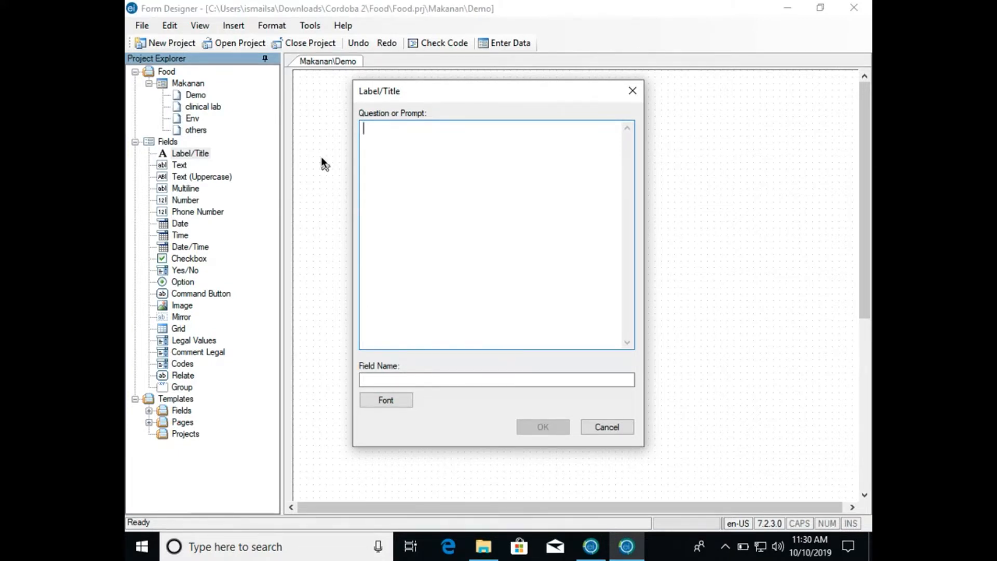
text(BORANG)
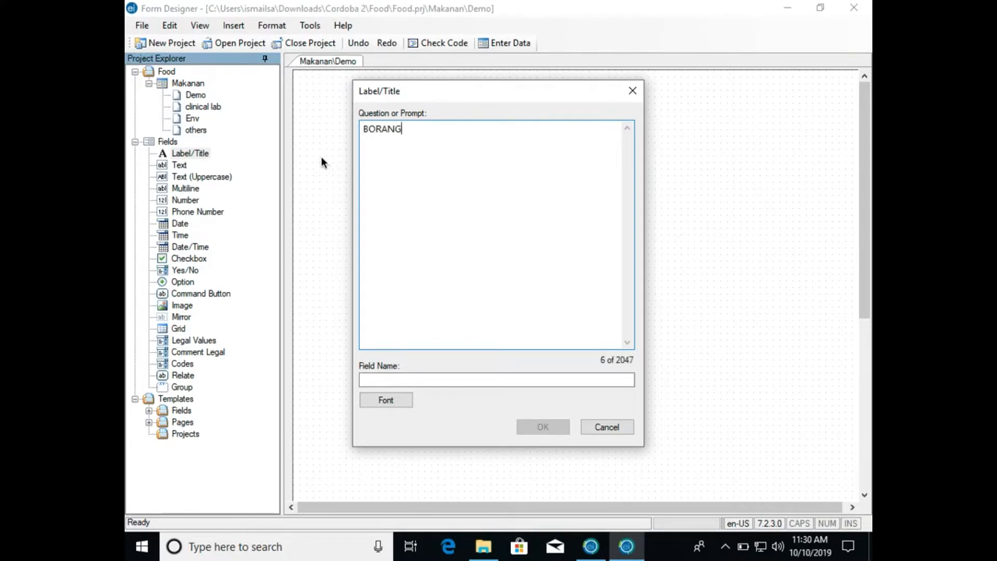
text( SOAL SELIDIK PENYAKIT)
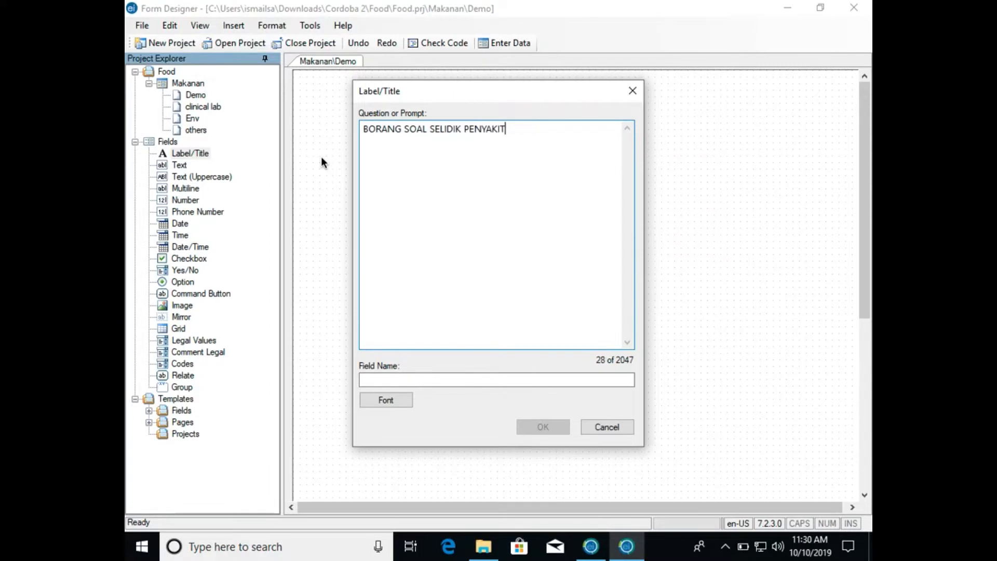
text( BERJANGKIT )
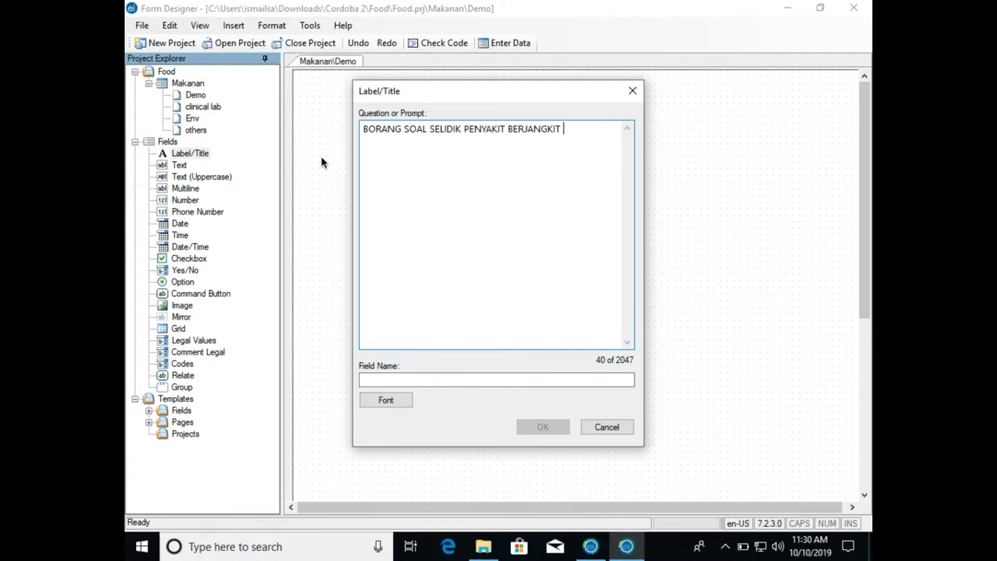
text(BAWAAN  MAKANAN)
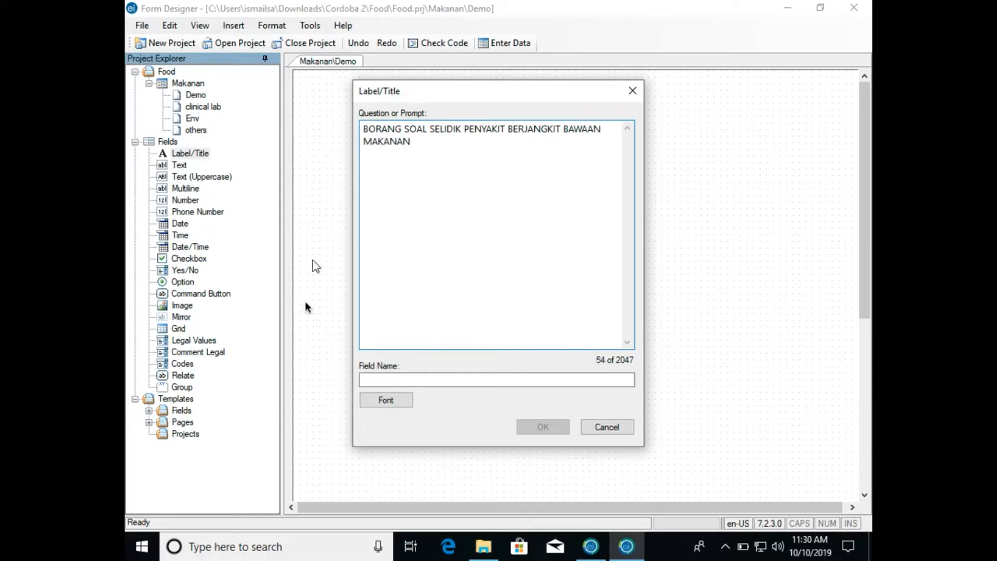
- Replace the title's suggested field name with namaborang and place the title on the Demo page
click(370, 378)
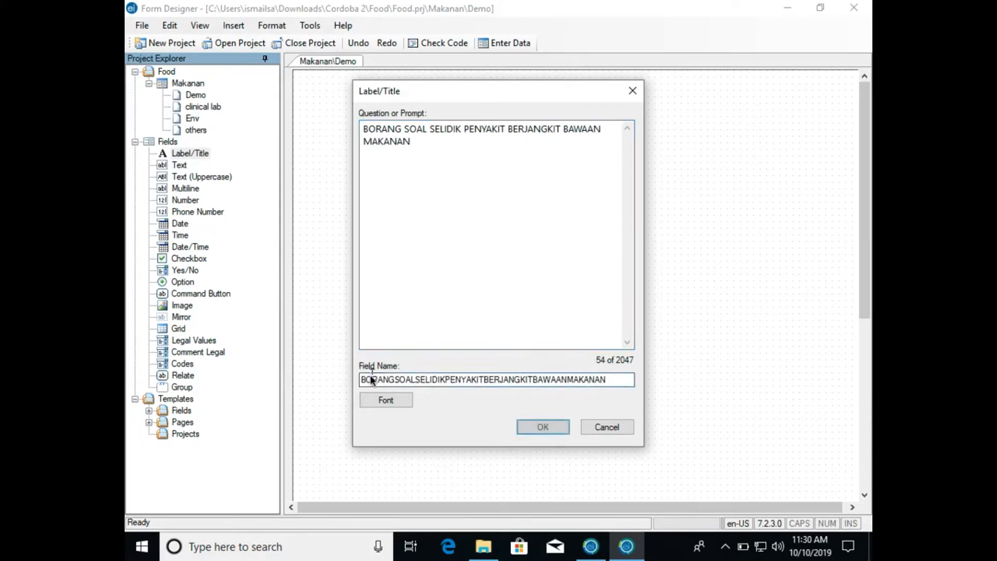
double_click(427, 379)
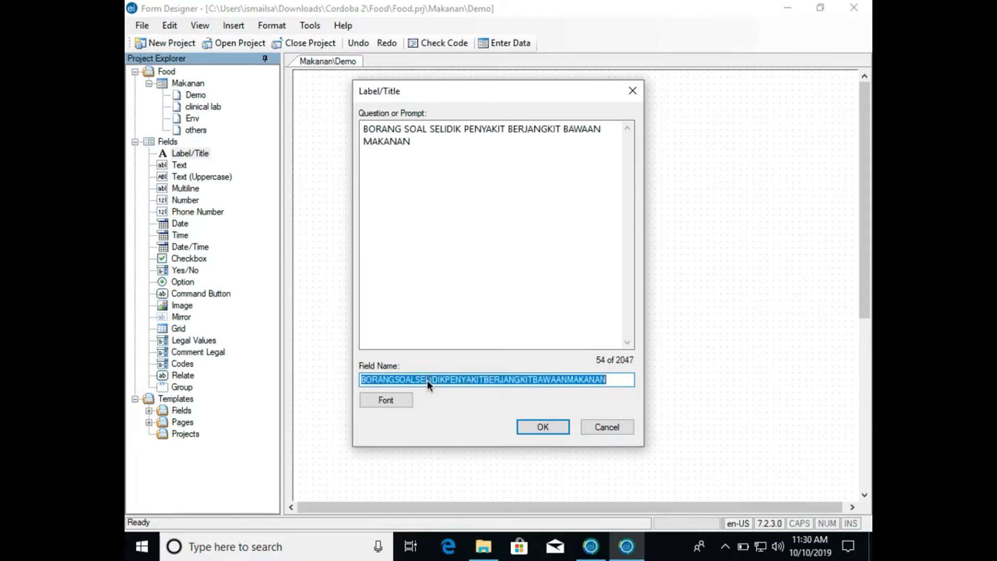
text(namaborang)
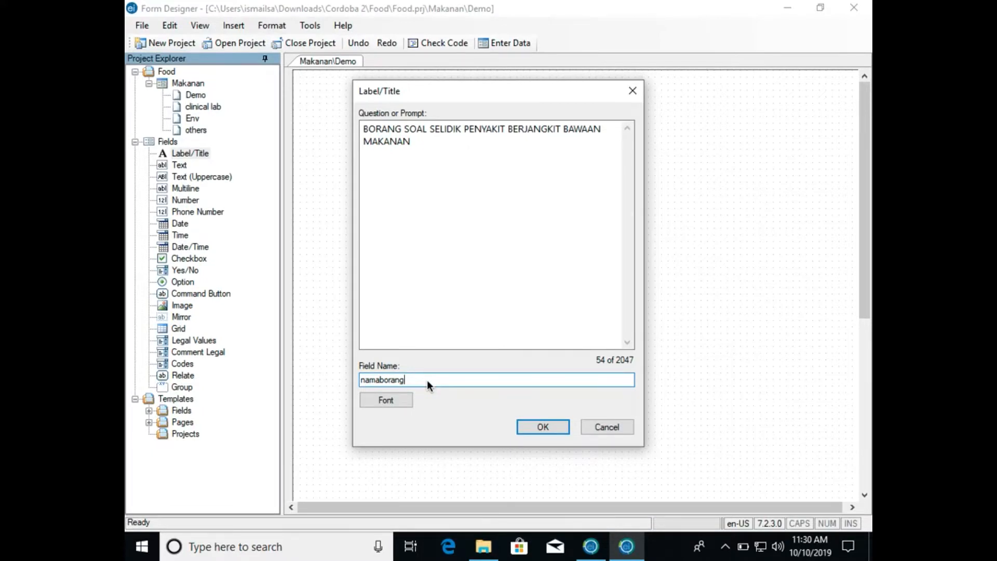
click(528, 426)
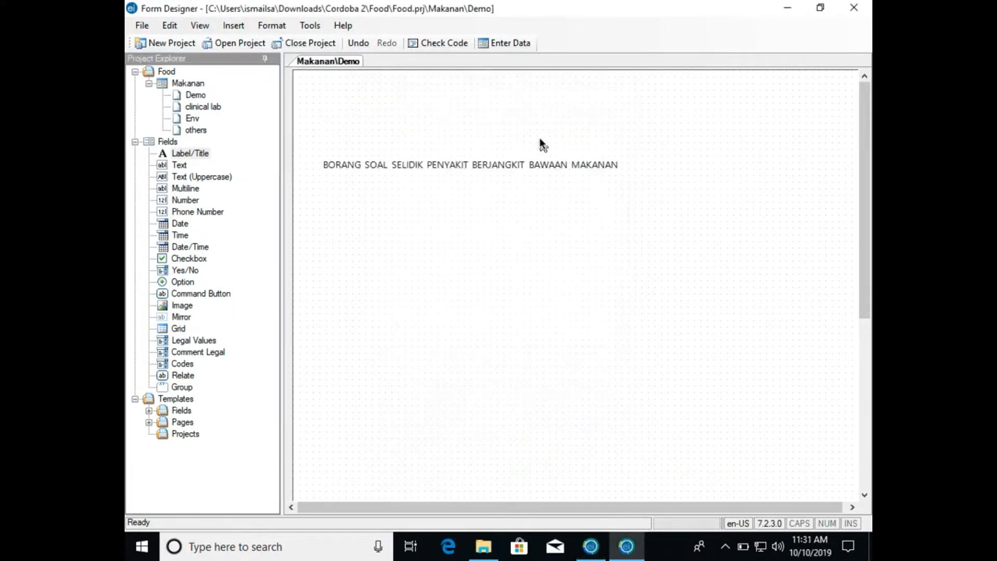
- Move the title closer to the Demo page's top centre and set its font to bold, size 20
drag(507, 163, 576, 122)
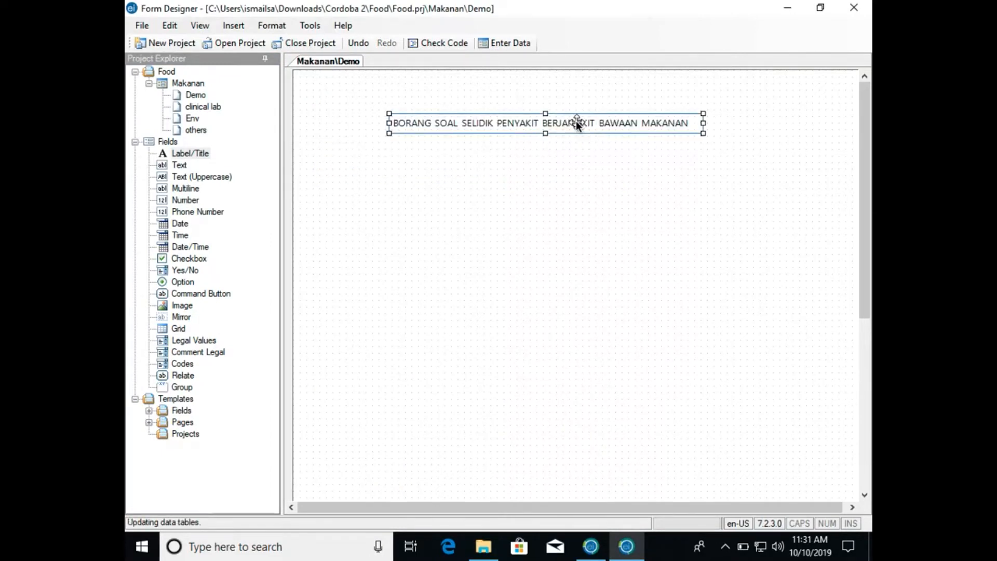
right_click(576, 122)
click(588, 132)
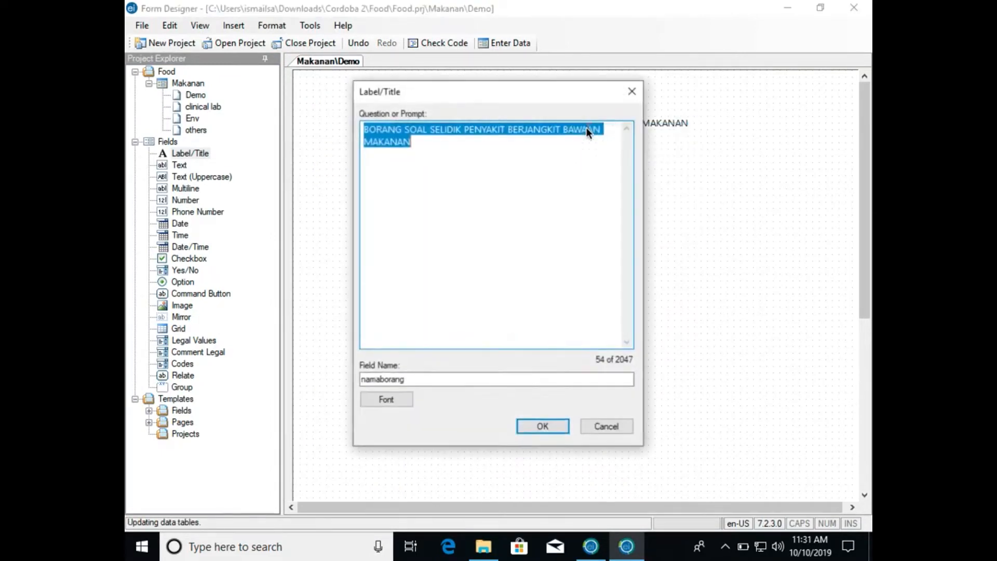
click(399, 398)
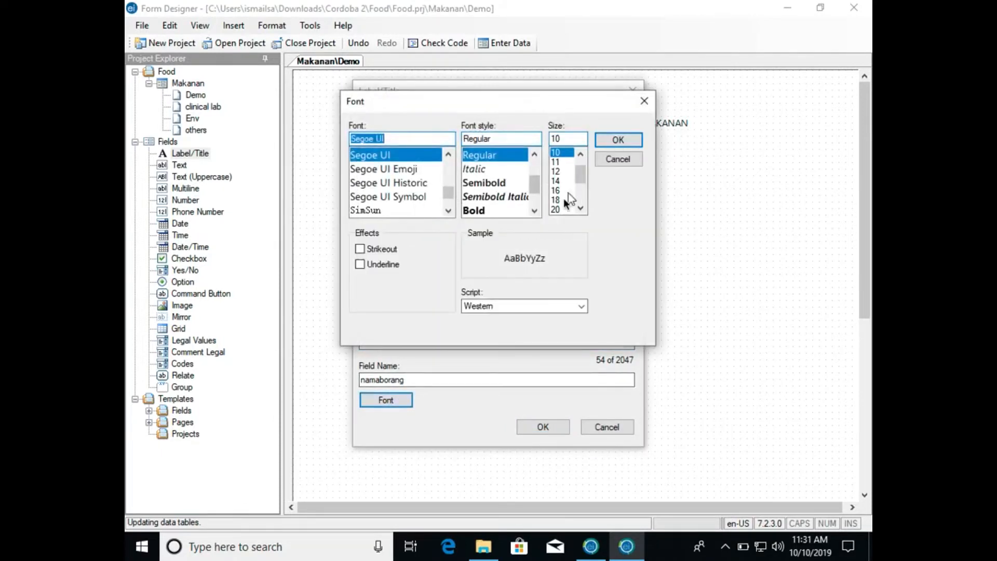
click(565, 199)
click(563, 208)
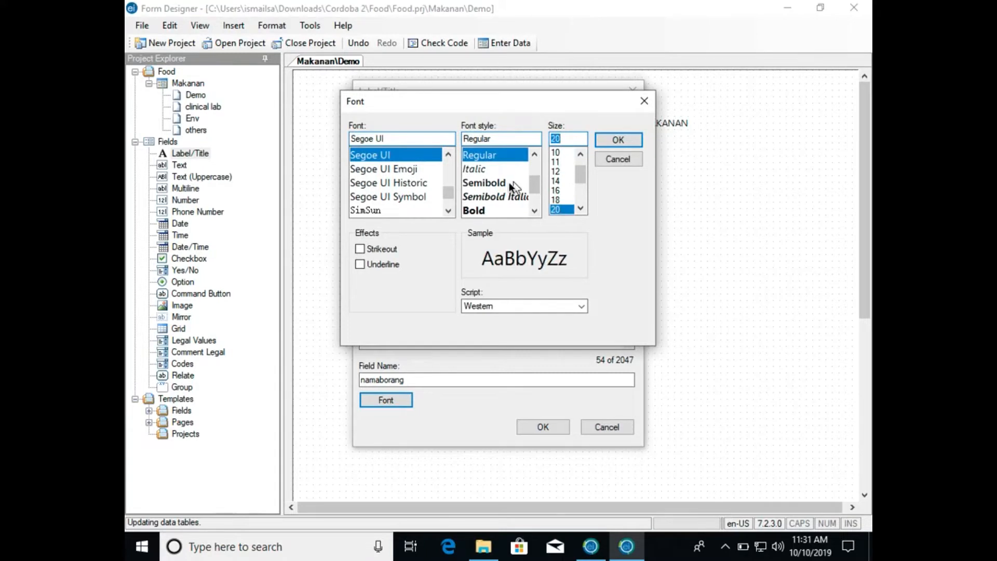
click(482, 210)
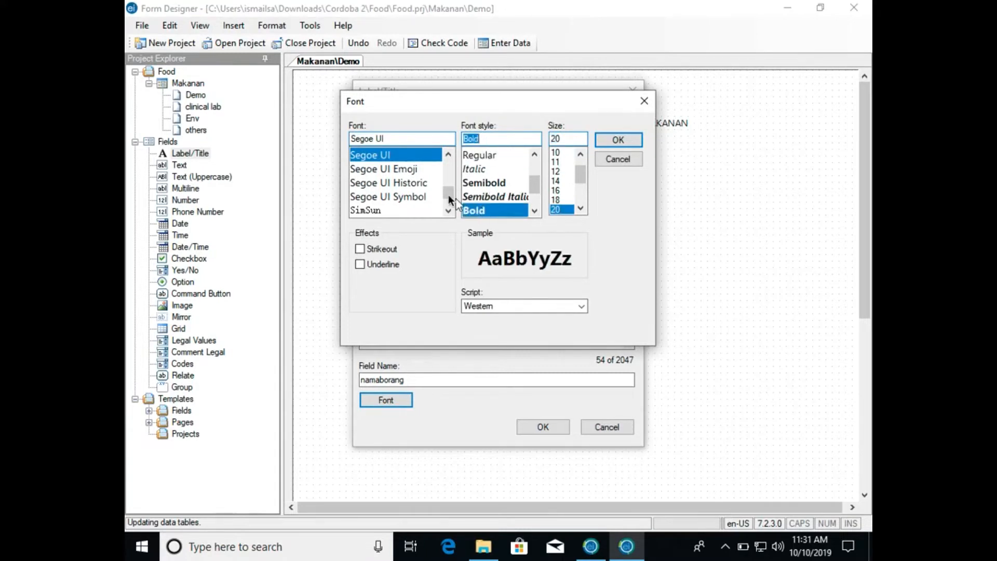
click(631, 140)
click(533, 429)
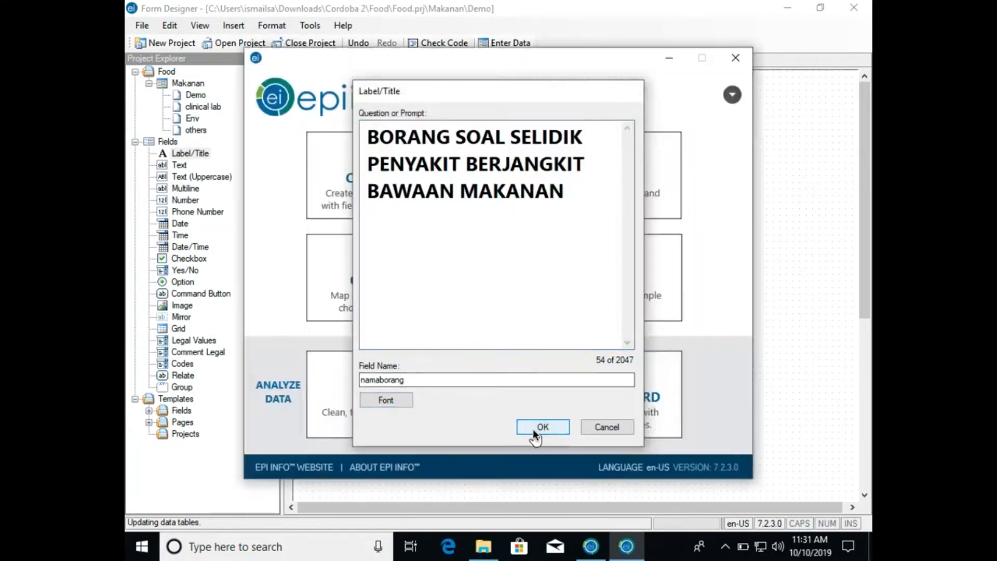
- Delete the bold BORANG SOAL SELIDIK PENYAKIT BERJANGKIT BAWAAN MAKANAN title from the Demo page
drag(646, 162, 674, 160)
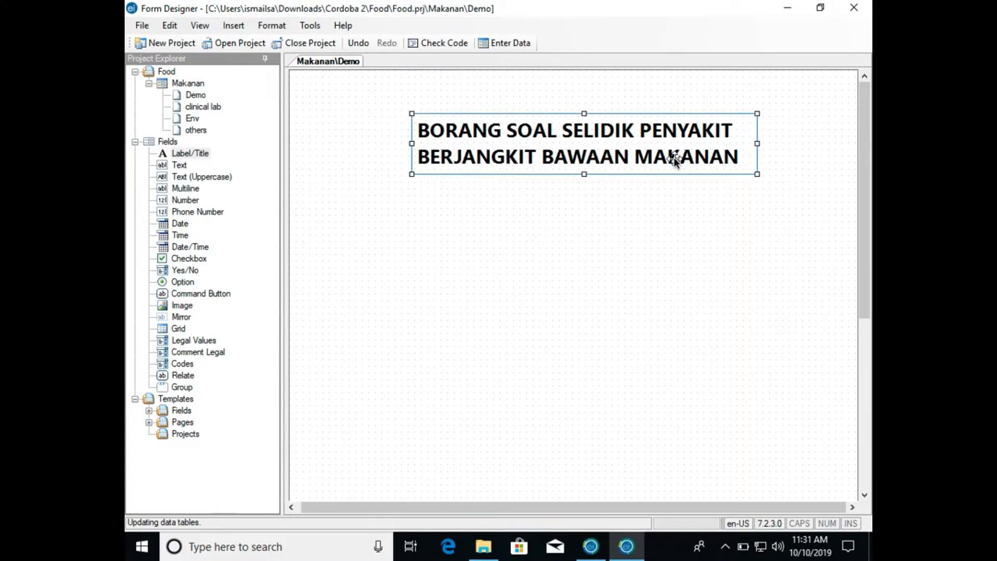
right_click(674, 160)
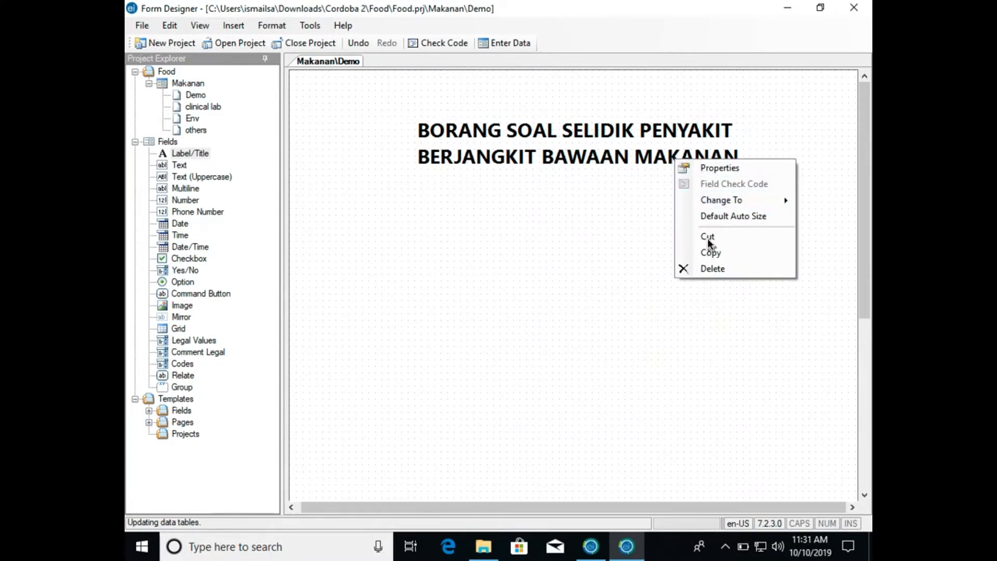
click(708, 266)
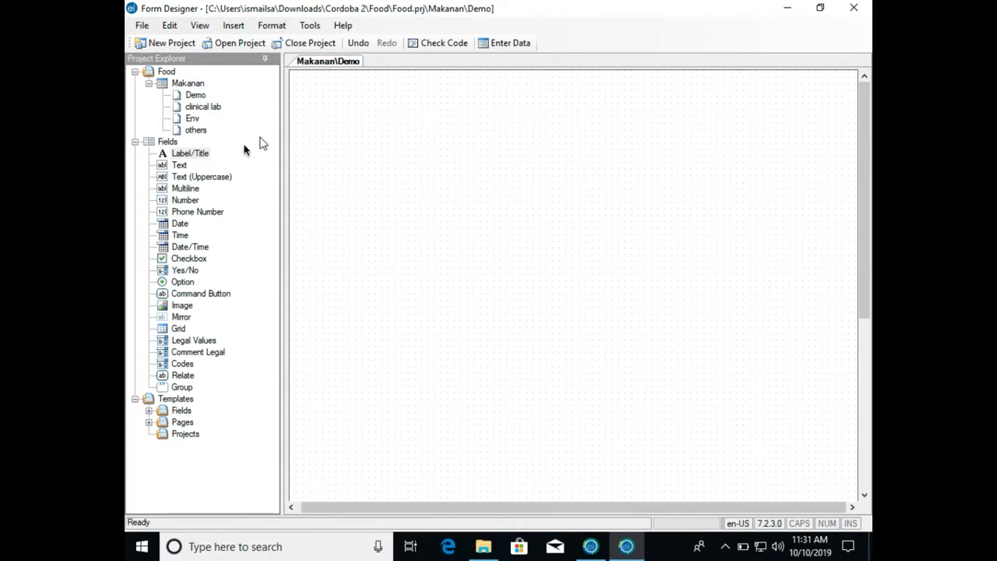
- Add a new Label/Title near the Demo page's top centre with the prompt BORANG SOAL SELIDIK PENYAKIT BERJANGKIT BAWAAN MAKANAN
click(204, 153)
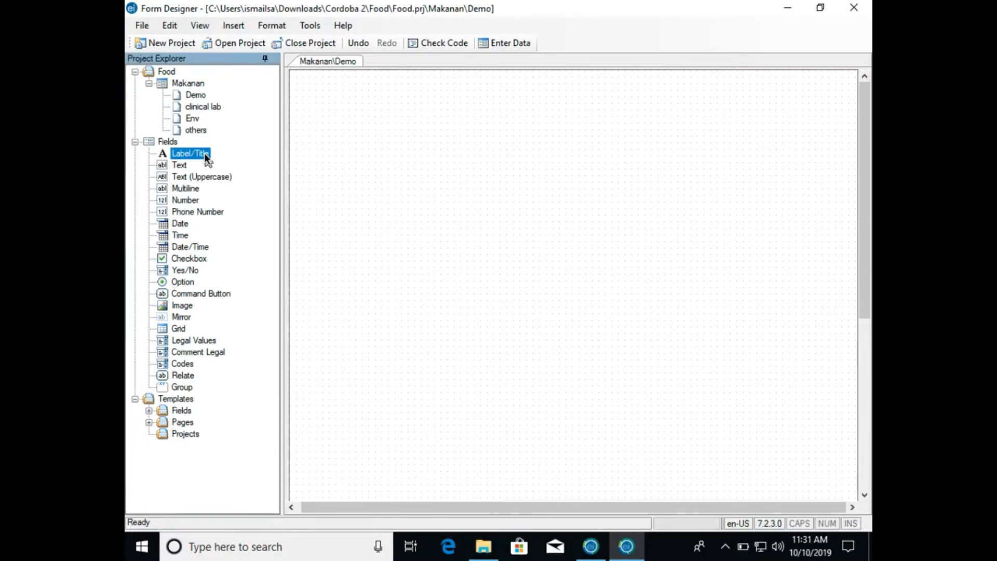
drag(204, 152, 408, 123)
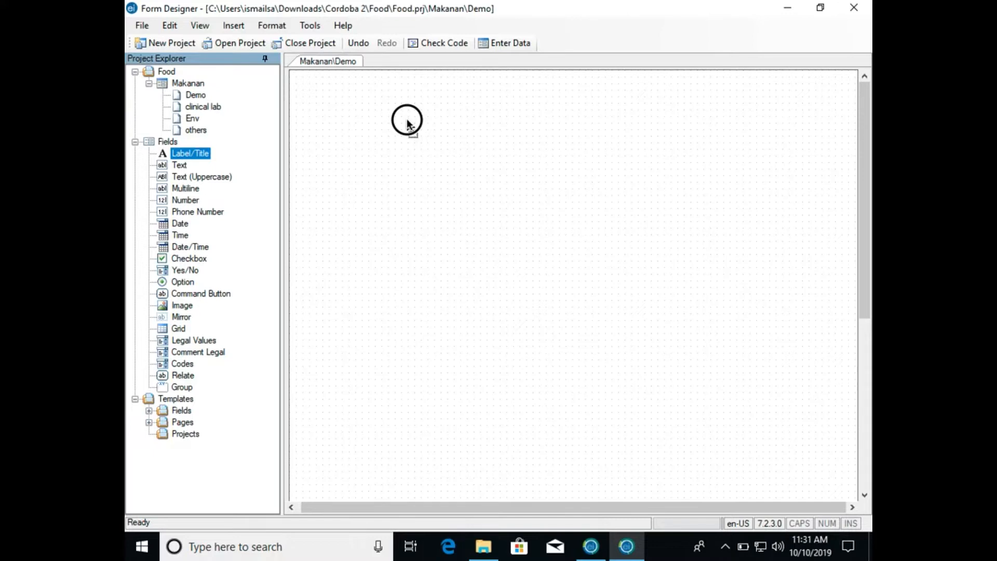
drag(408, 123, 408, 123)
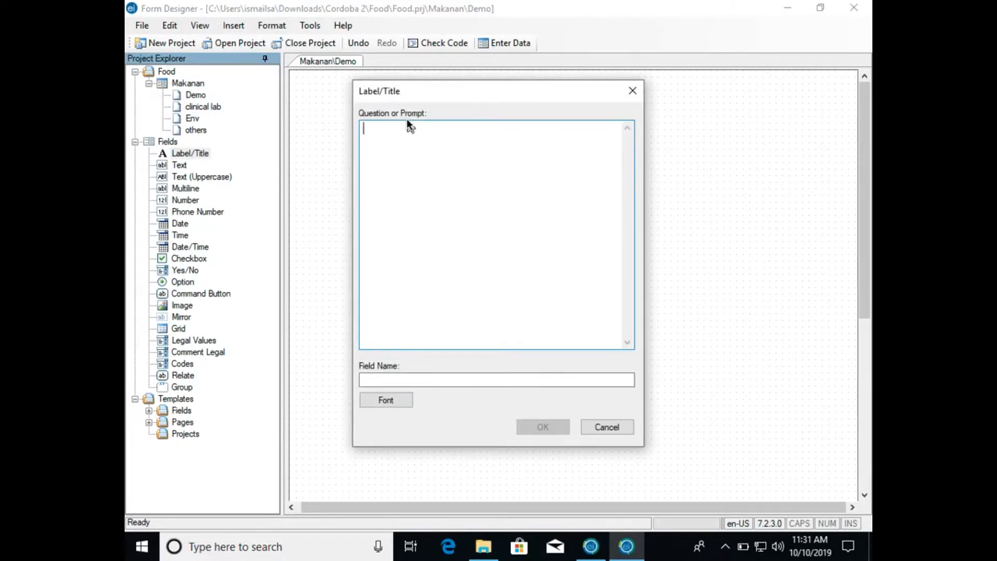
text(BORANG SOAL SELIDIK B)
key(BackSpace)
text(PENYAK)
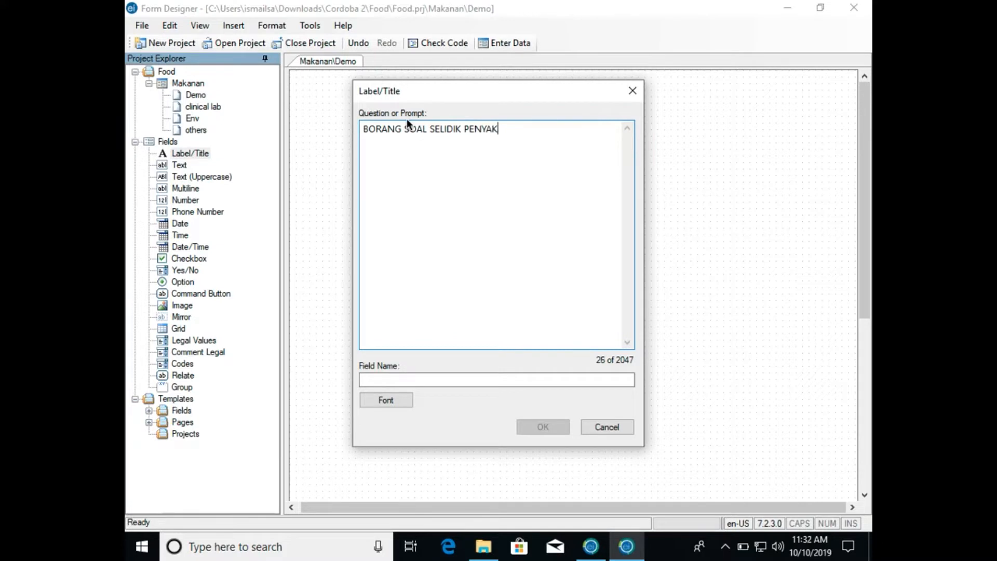
text(IT BERJANGKIT)
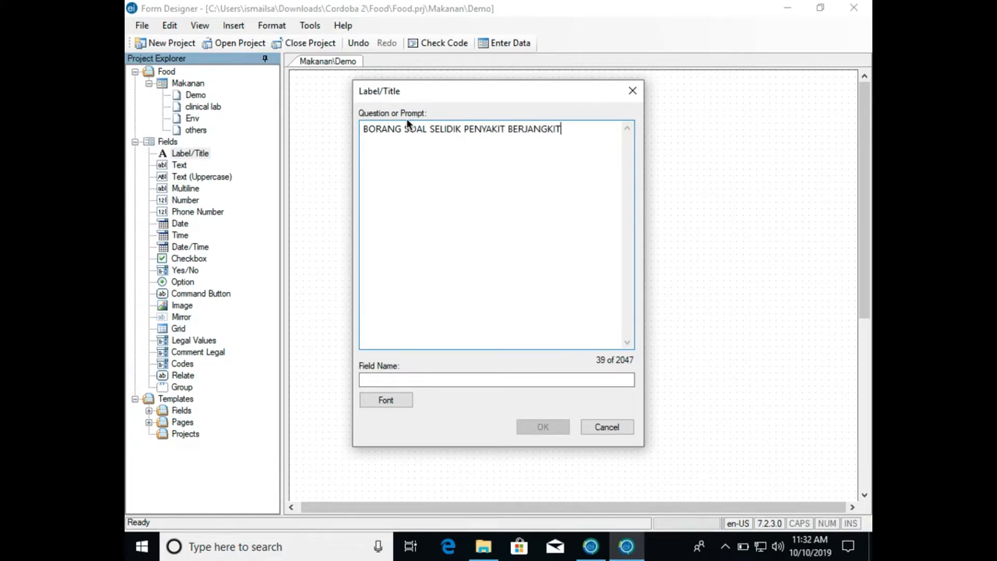
text( BAWAAN MAKANAN)
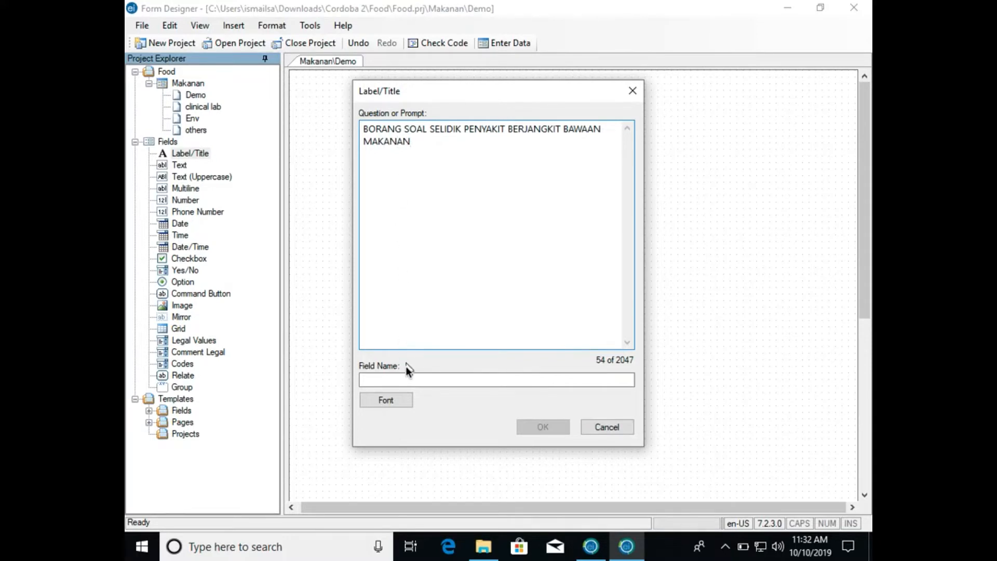
- Set the new title's field name to namaborang and confirm the field
click(414, 380)
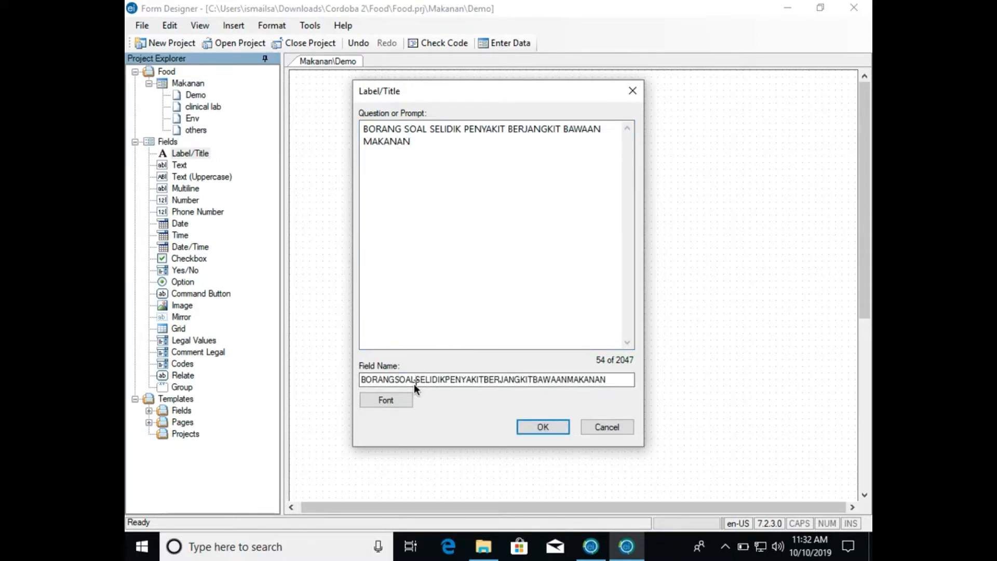
double_click(413, 384)
click(414, 384)
double_click(413, 384)
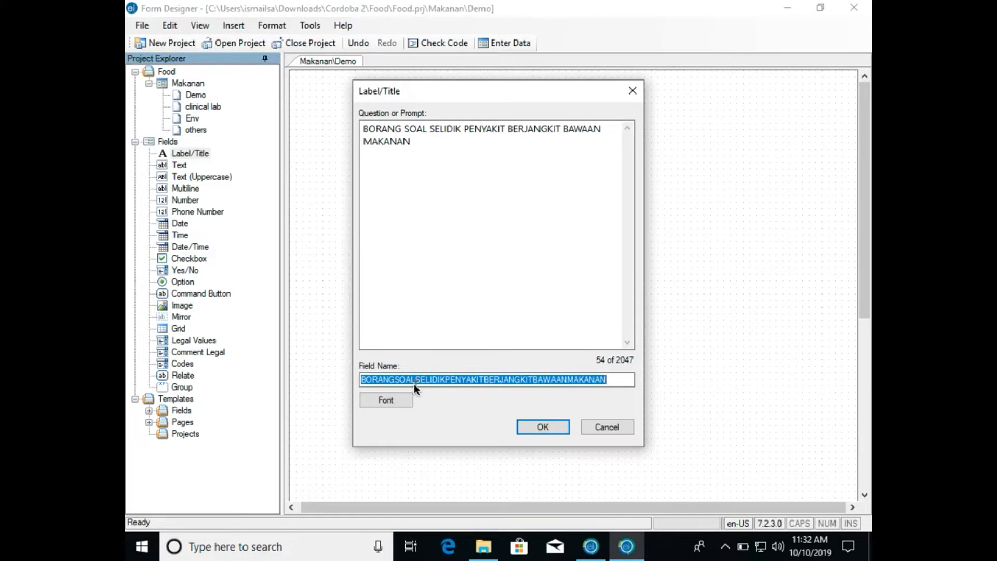
text(NAMA)
key(BackSpace)
key(BackSpace)
key(BackSpace)
key(BackSpace)
text(namaborang)
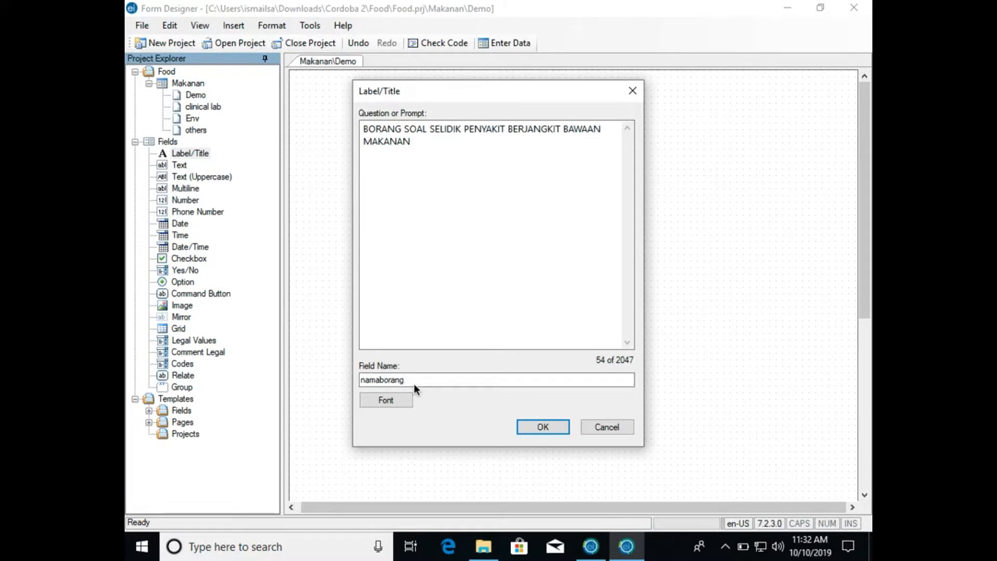
key(Return)
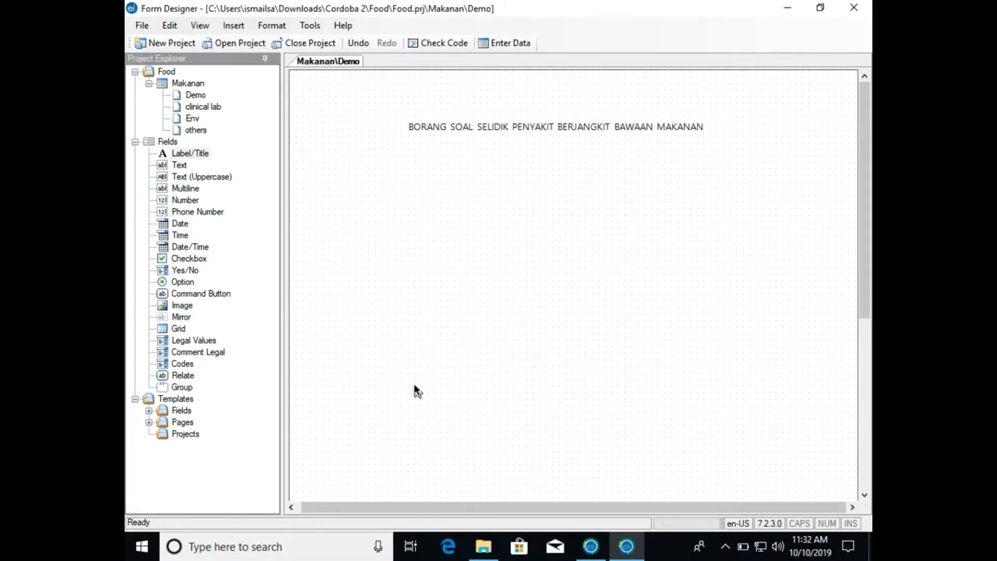
- Switch to Safari to check the heading of the food poisoning outbreak form on pkdkt.com, and return to Form Designer
click(497, 130)
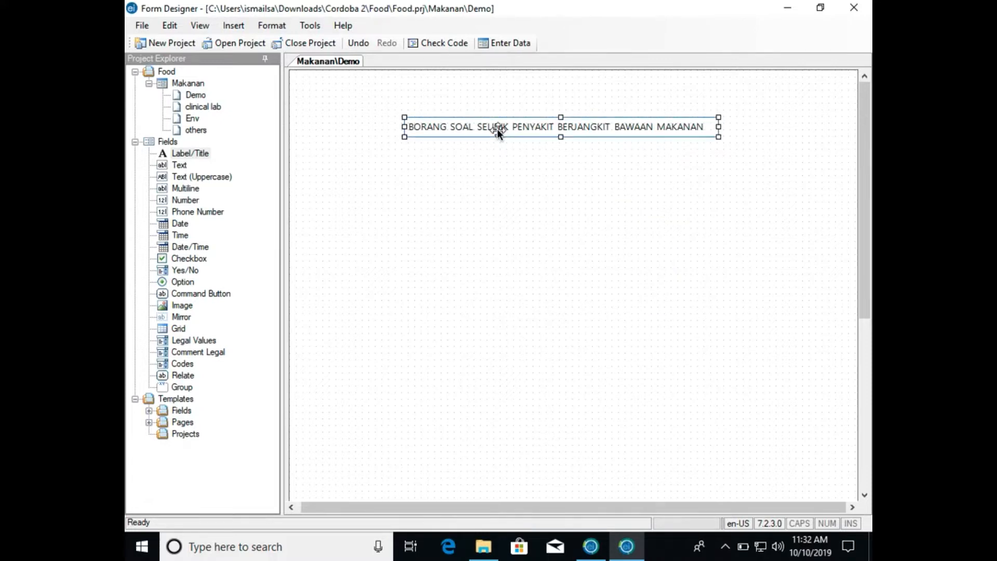
key(ctrl+Left)
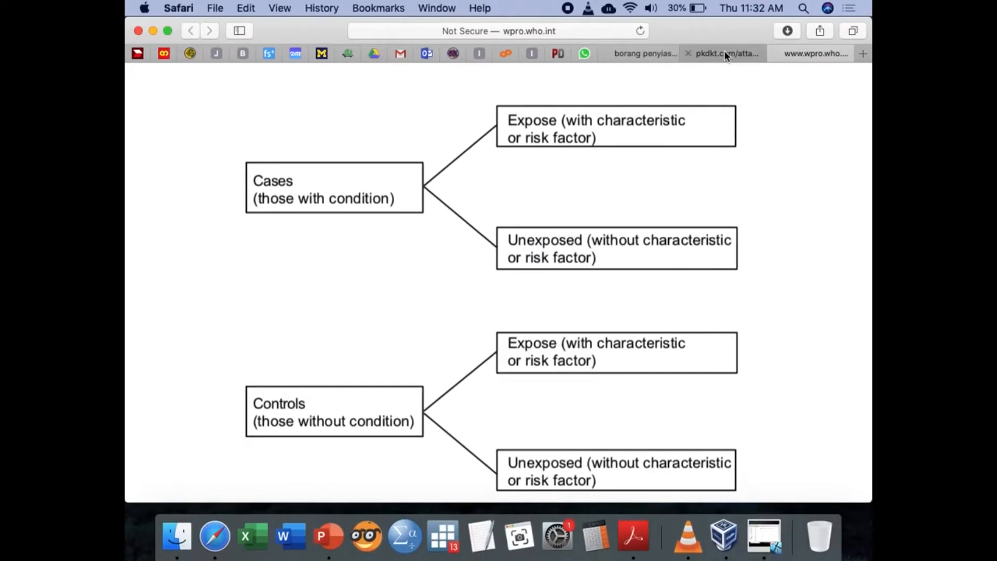
click(727, 52)
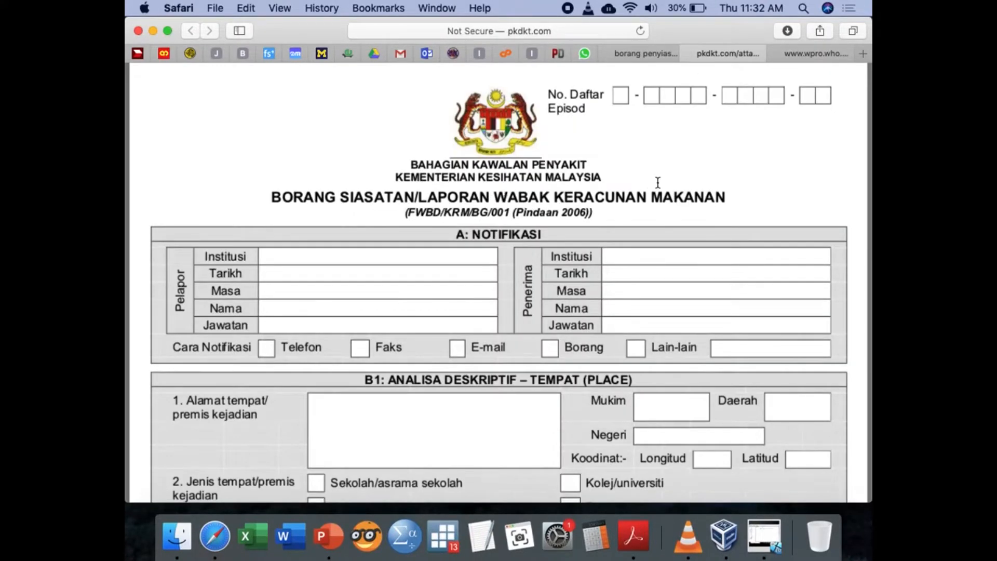
key(ctrl+Right)
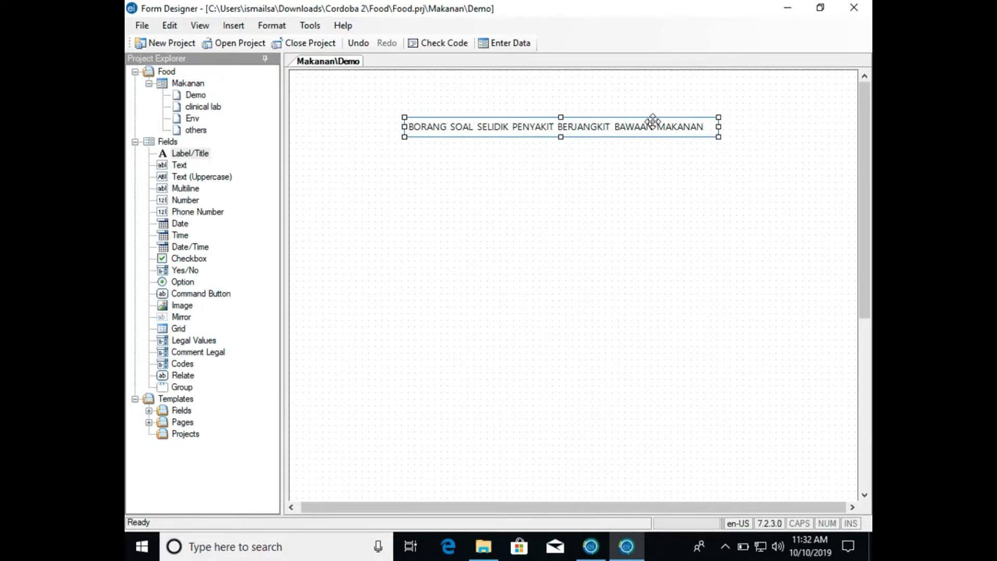
- Set the Demo page title's font to Segoe UI Bold, size 20, and shift the title slightly toward the right
right_click(653, 123)
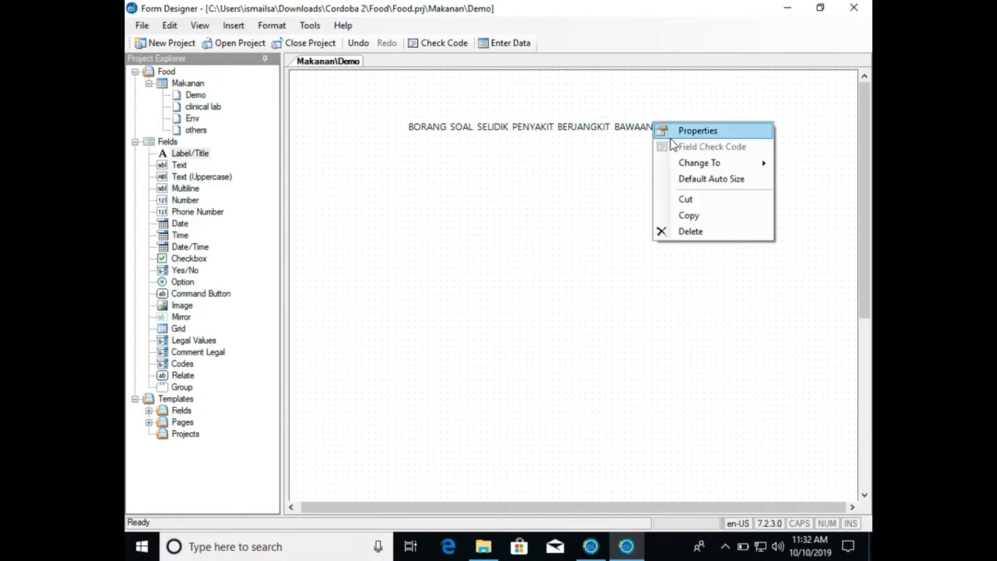
click(671, 138)
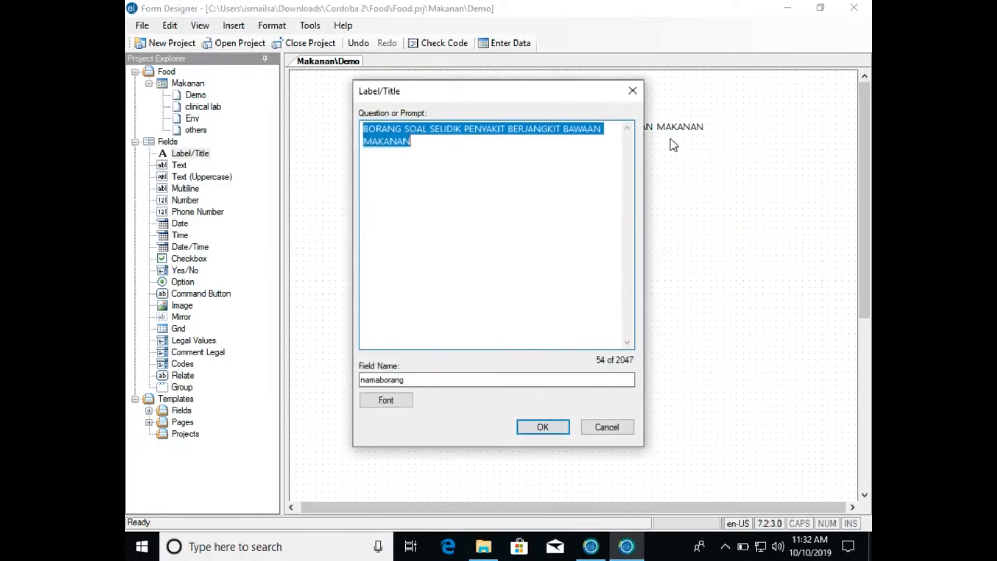
click(404, 401)
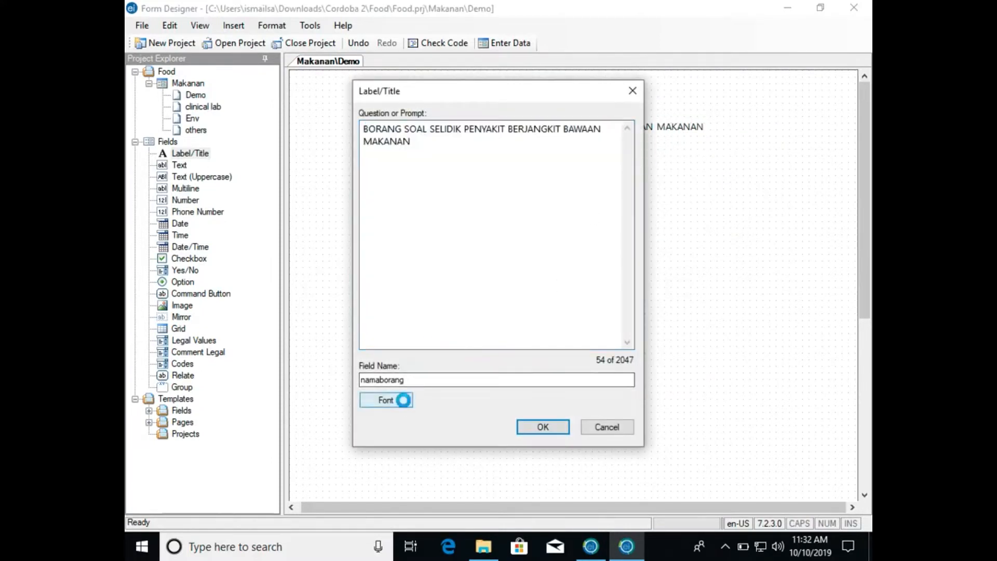
click(499, 211)
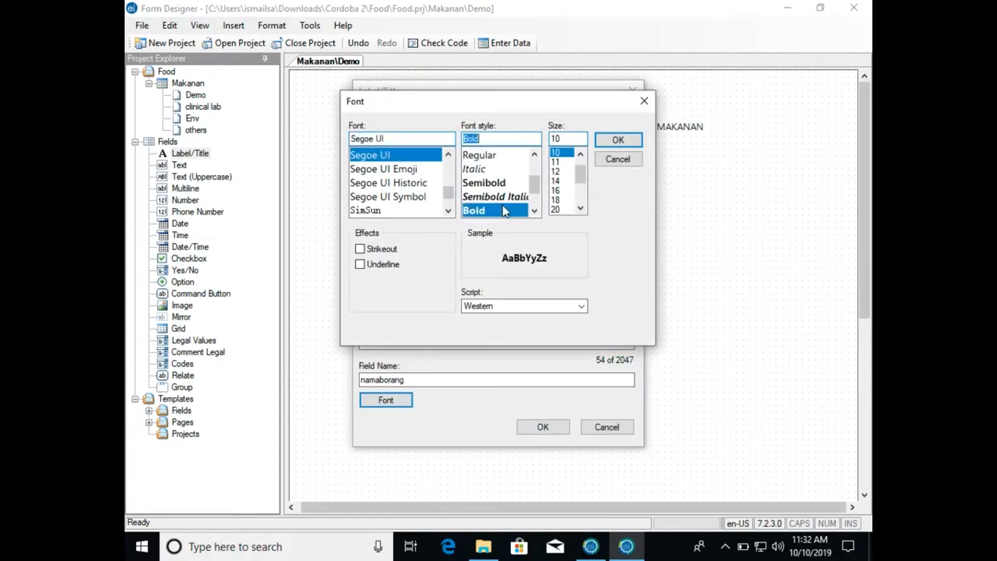
click(564, 209)
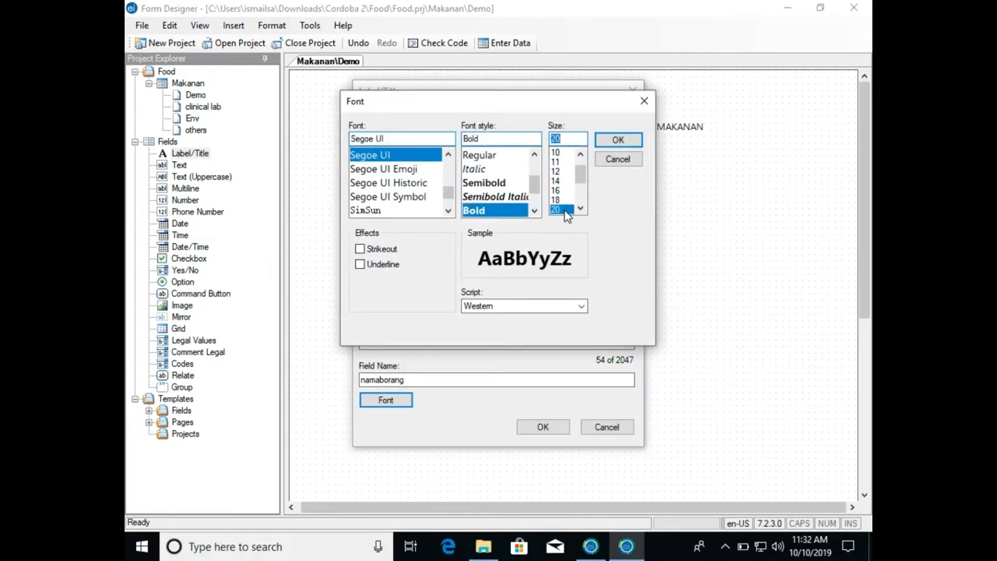
click(618, 140)
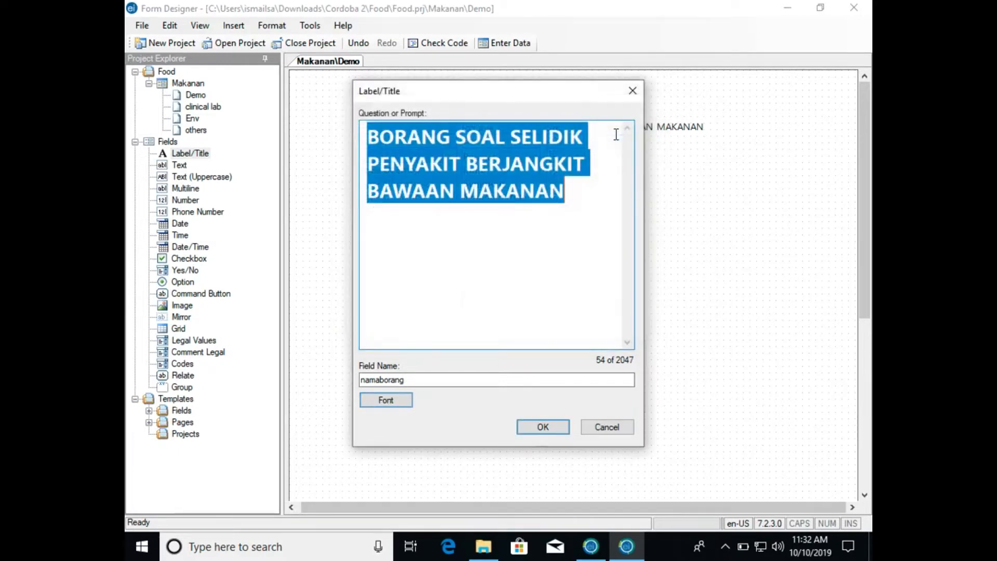
click(547, 428)
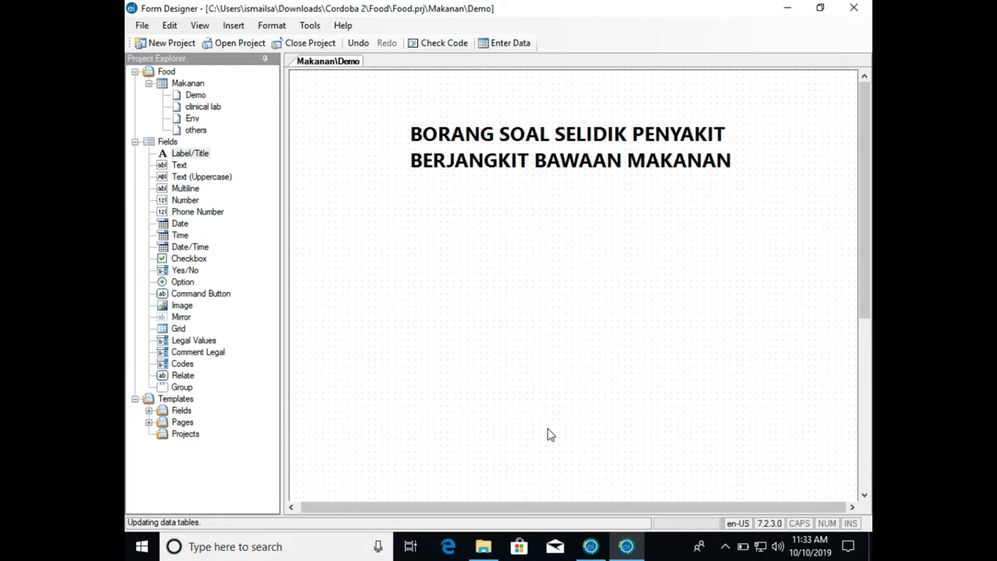
click(605, 163)
drag(605, 162, 624, 164)
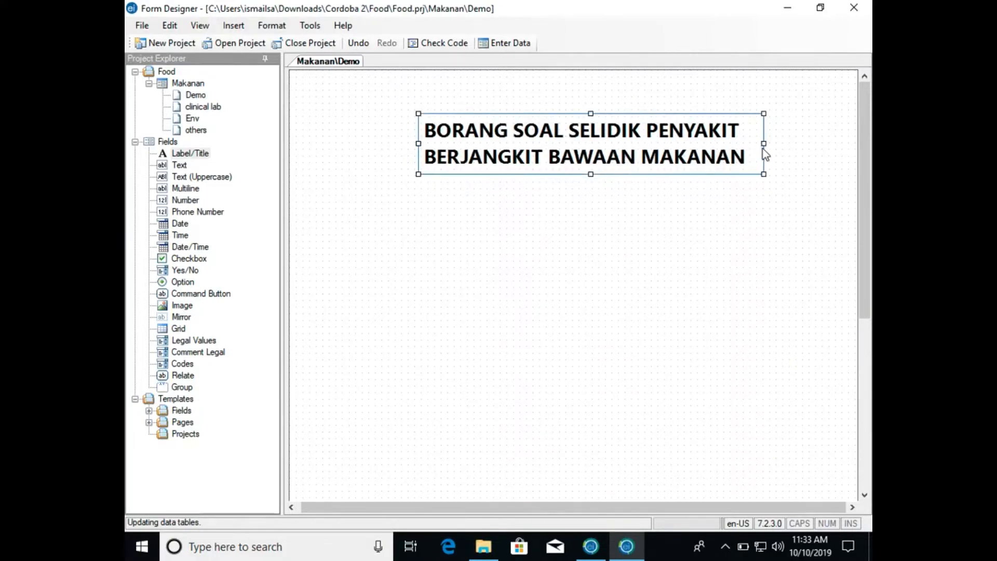
- Try to resize the title's box by narrowing it and widening it again from its right edge
drag(763, 143, 708, 142)
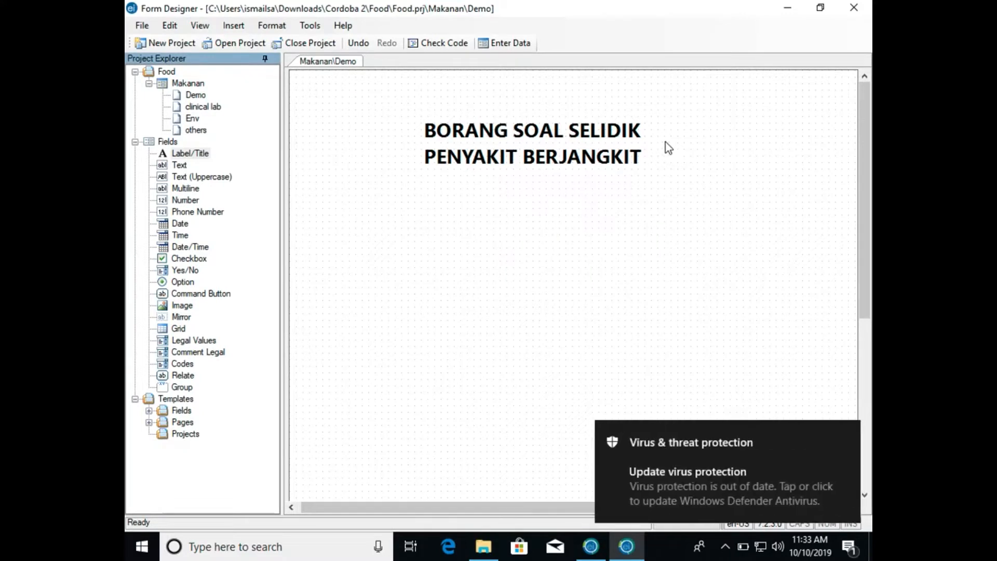
click(631, 136)
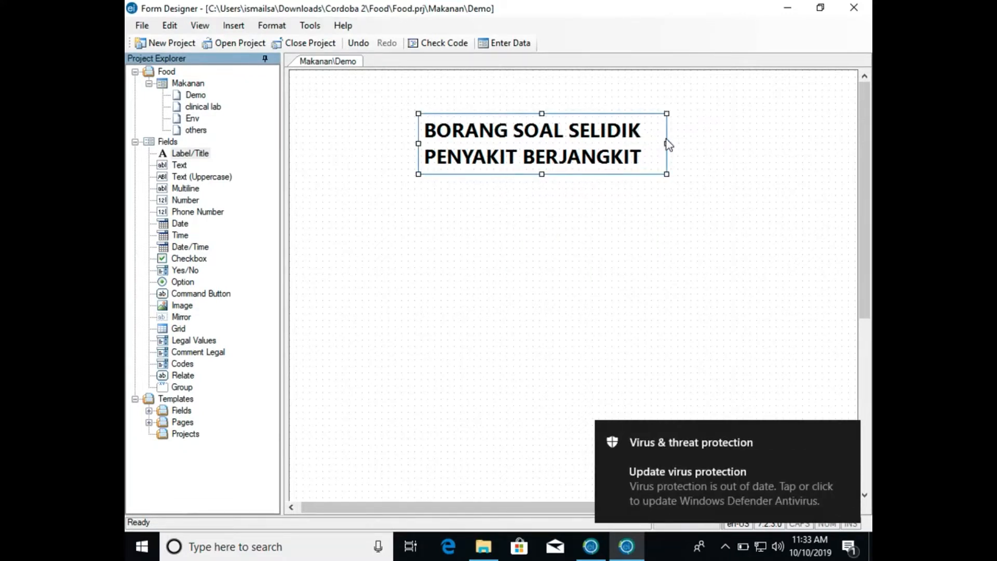
drag(666, 143, 728, 147)
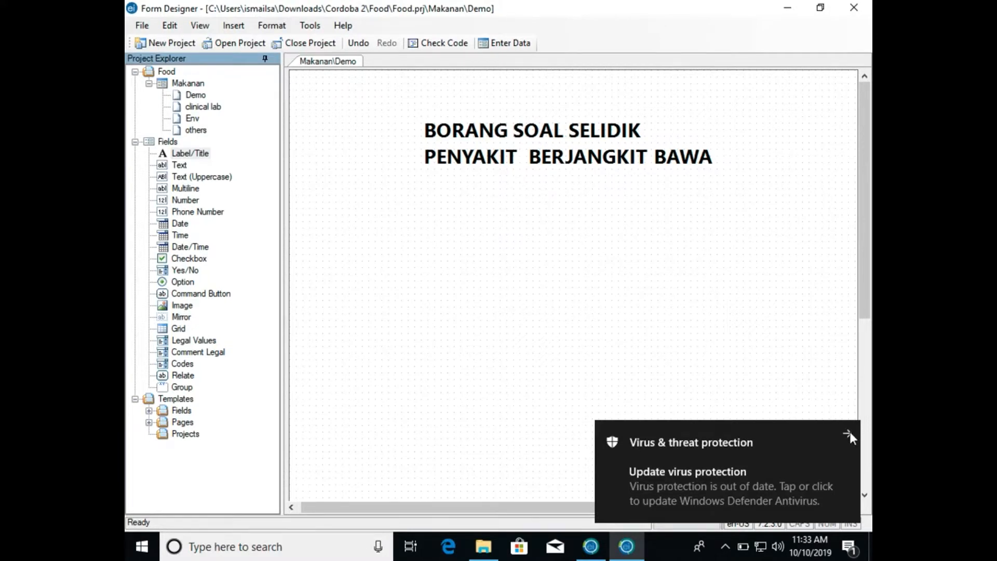
- Underline the title's text, keeping the Segoe UI Bold font at size 20
click(639, 129)
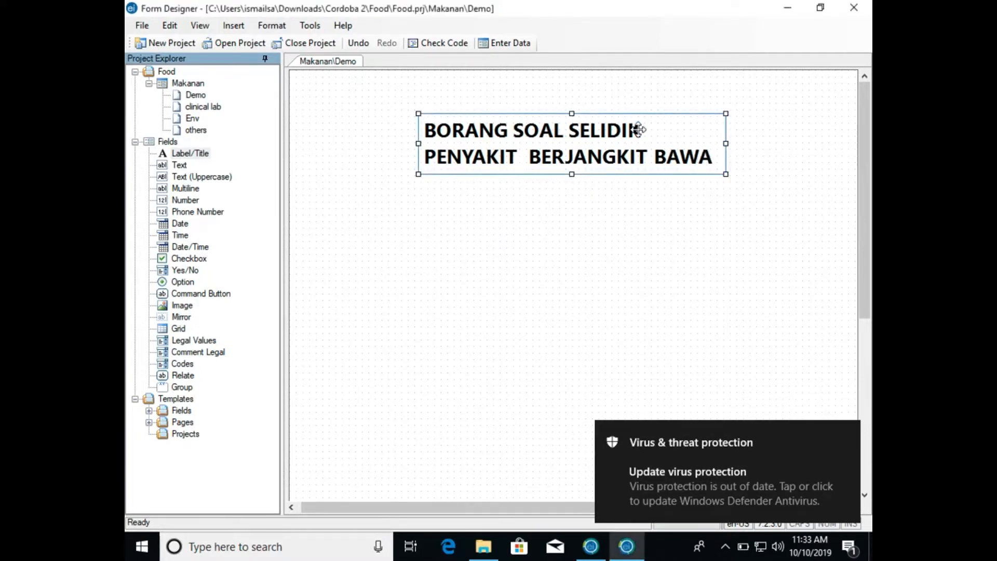
right_click(638, 129)
click(655, 139)
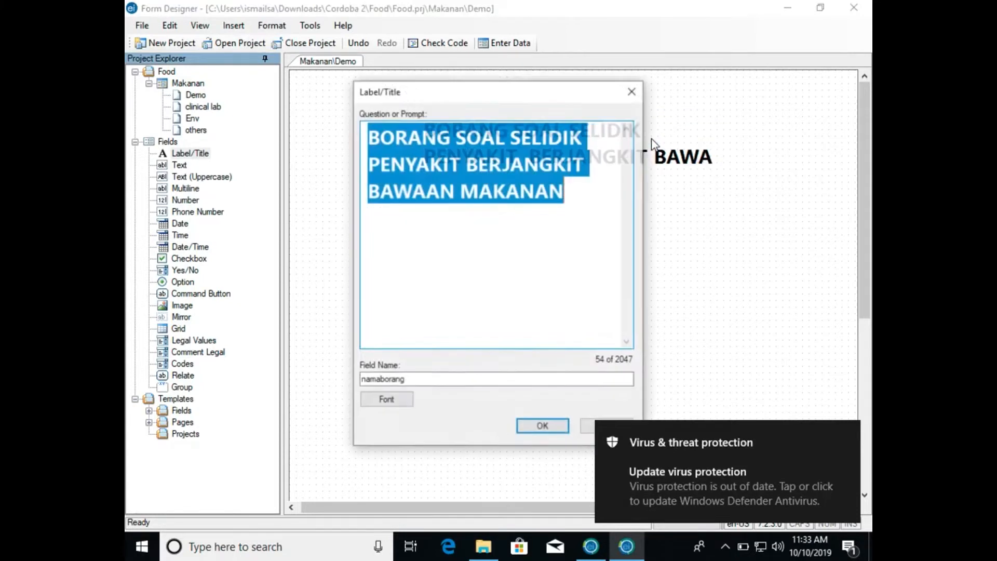
click(387, 399)
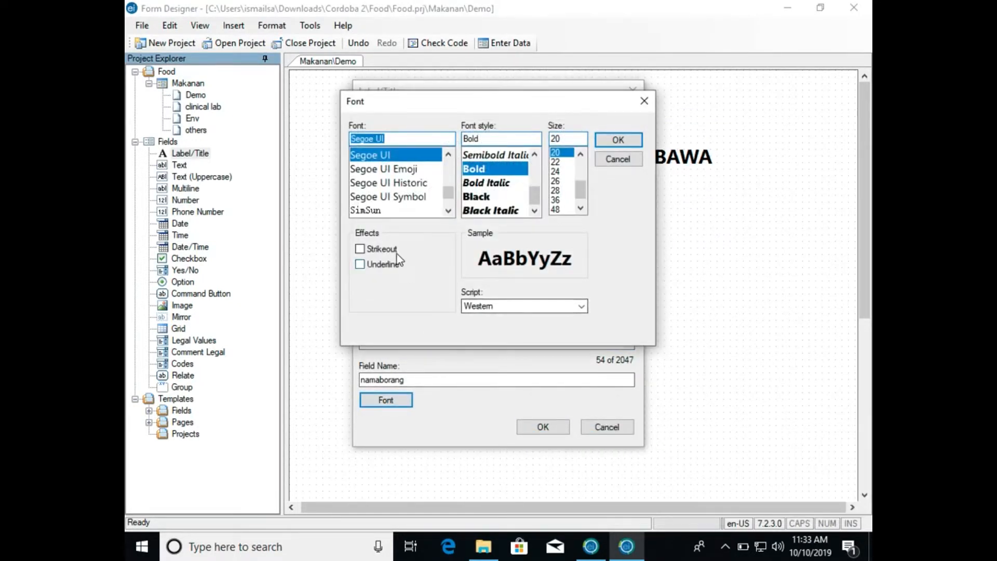
click(394, 250)
click(383, 266)
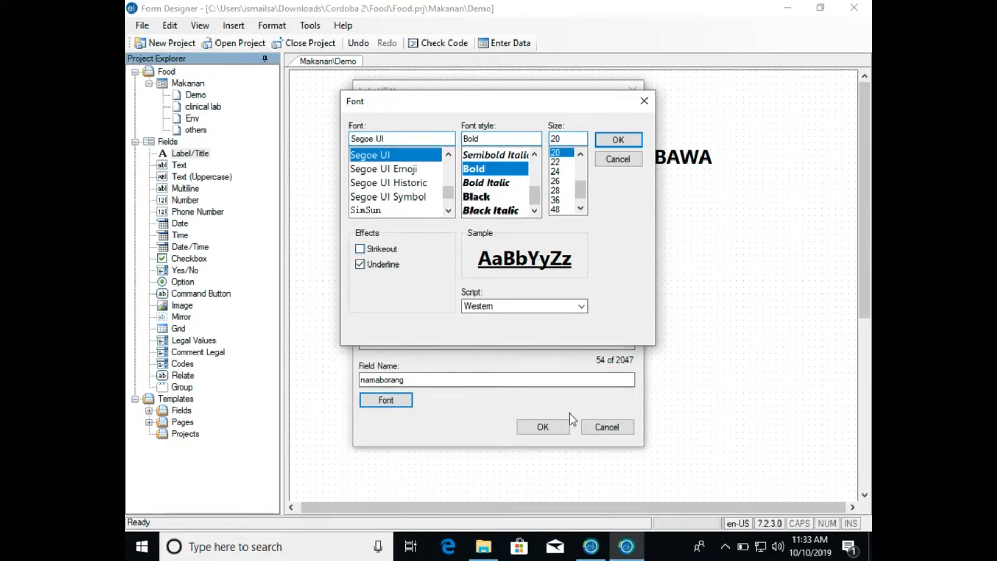
click(630, 141)
click(534, 421)
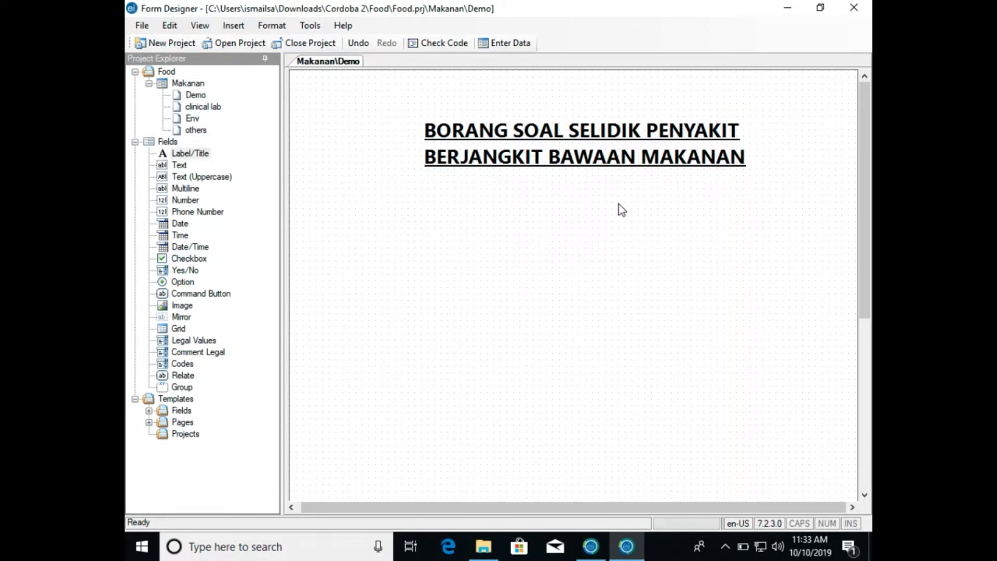
- Look through the clinical lab, Env and others pages and return to the Demo page
click(185, 155)
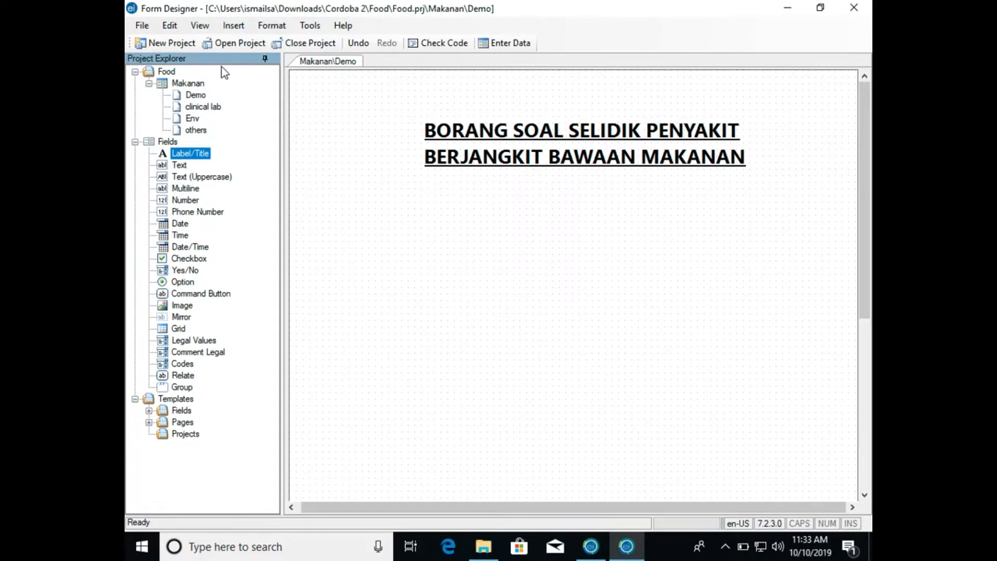
click(206, 107)
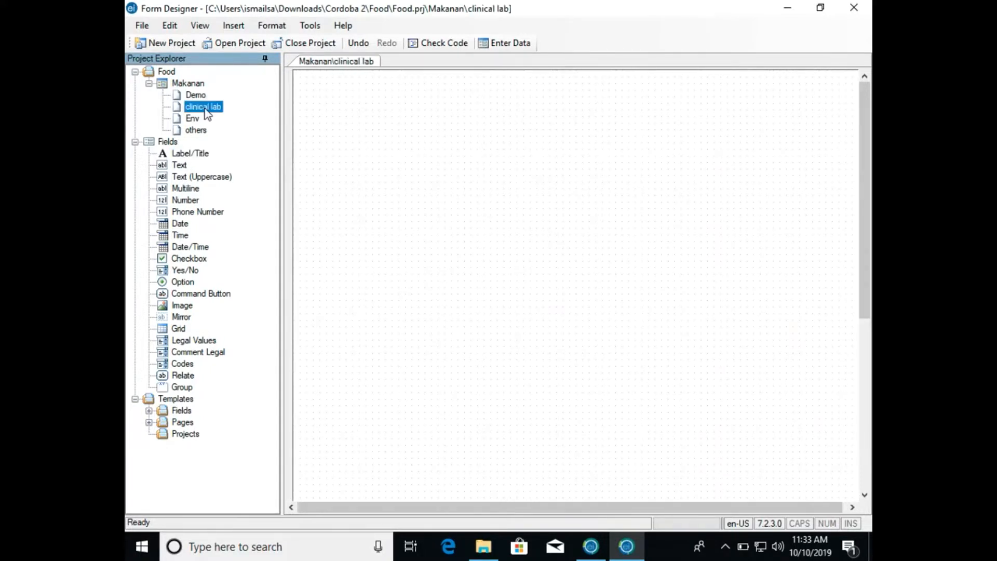
click(192, 120)
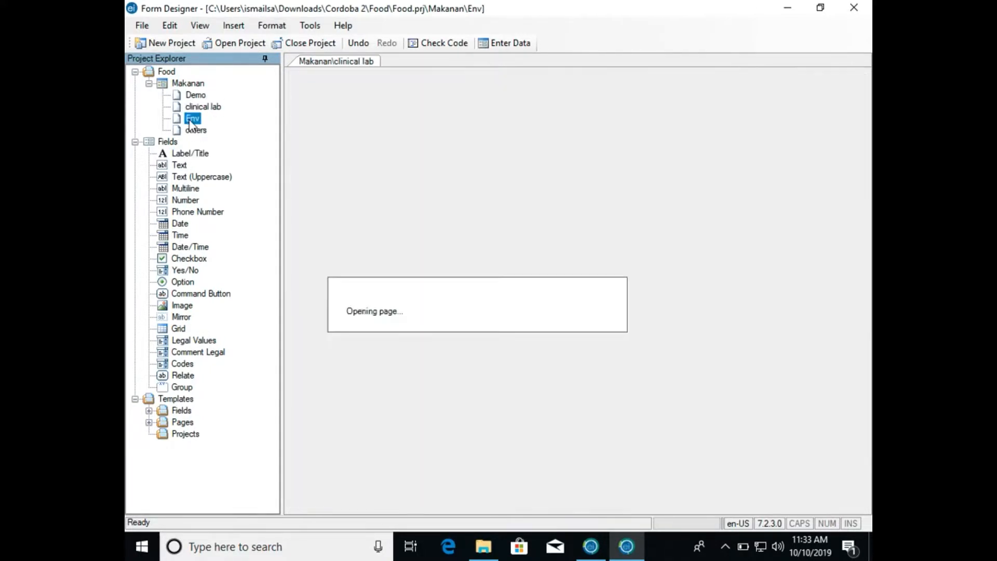
click(191, 131)
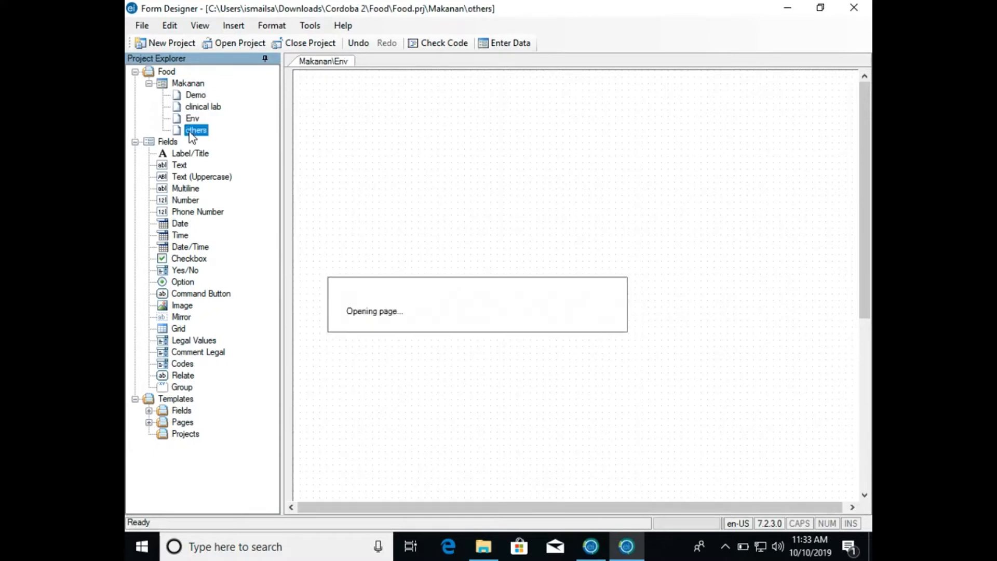
click(201, 96)
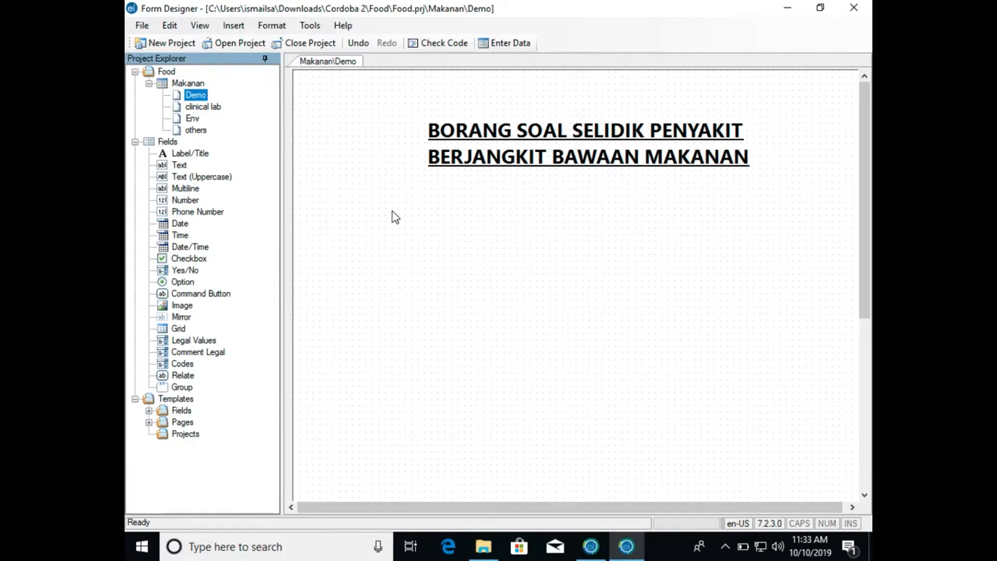
- Add a Text field below the title with prompt NAMA RESPONDENT, field name NAMARESPONDENT and a maximum of 45 characters
click(181, 170)
drag(182, 171, 329, 215)
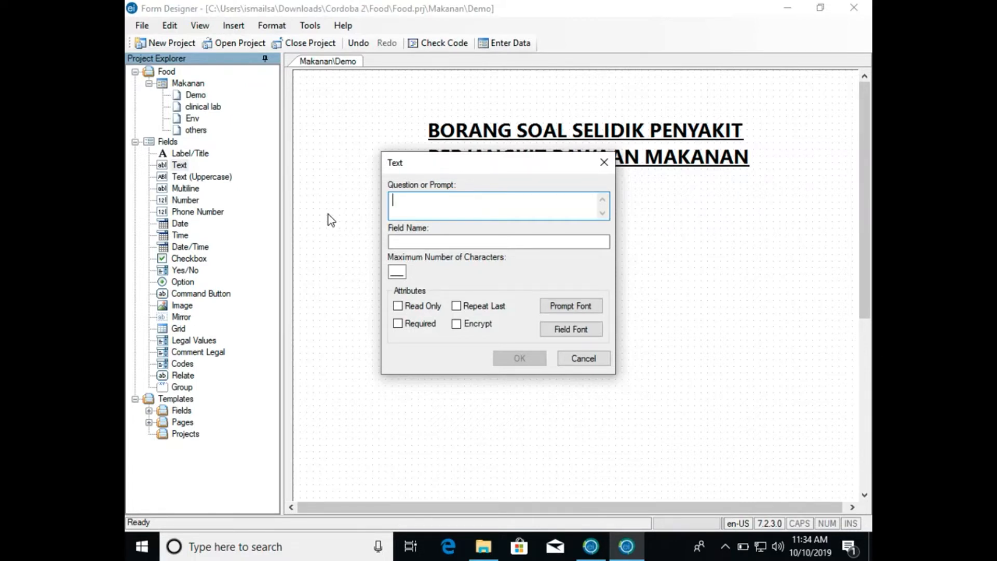
text(NAMA)
text(RESPONDENT)
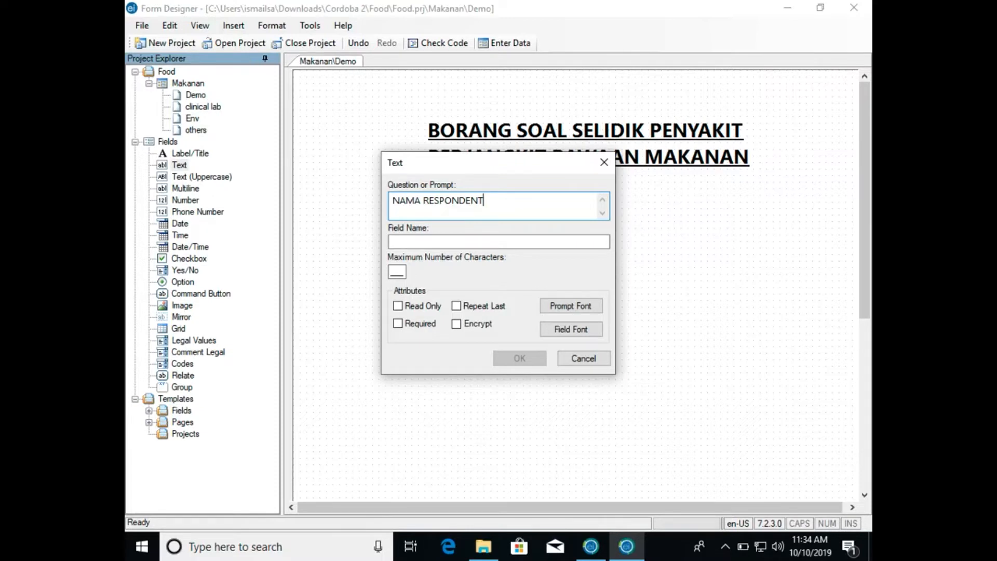
click(402, 271)
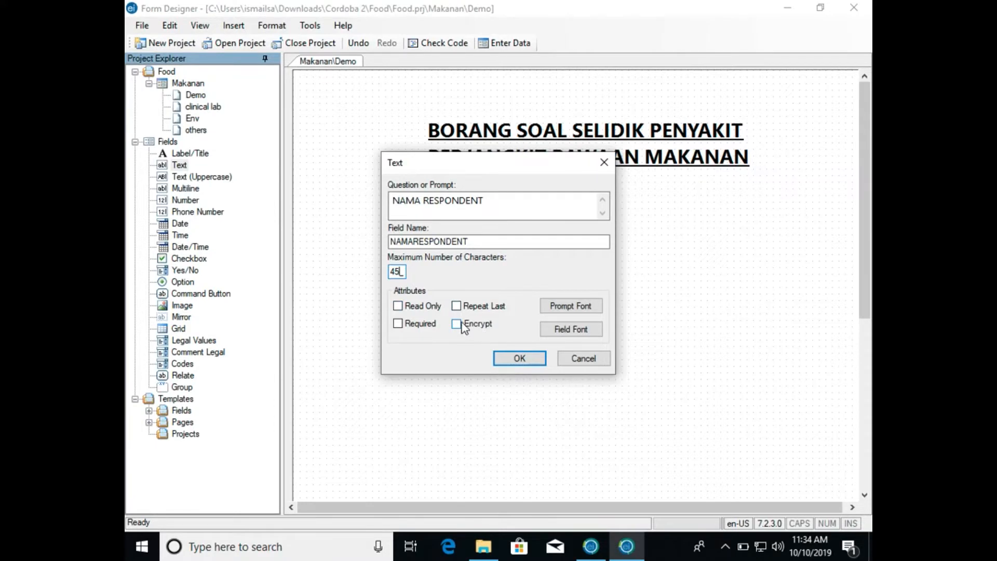
click(423, 323)
click(418, 327)
click(420, 327)
- Set the NAMA RESPONDENT prompt's font size to 12 and confirm the field
click(550, 306)
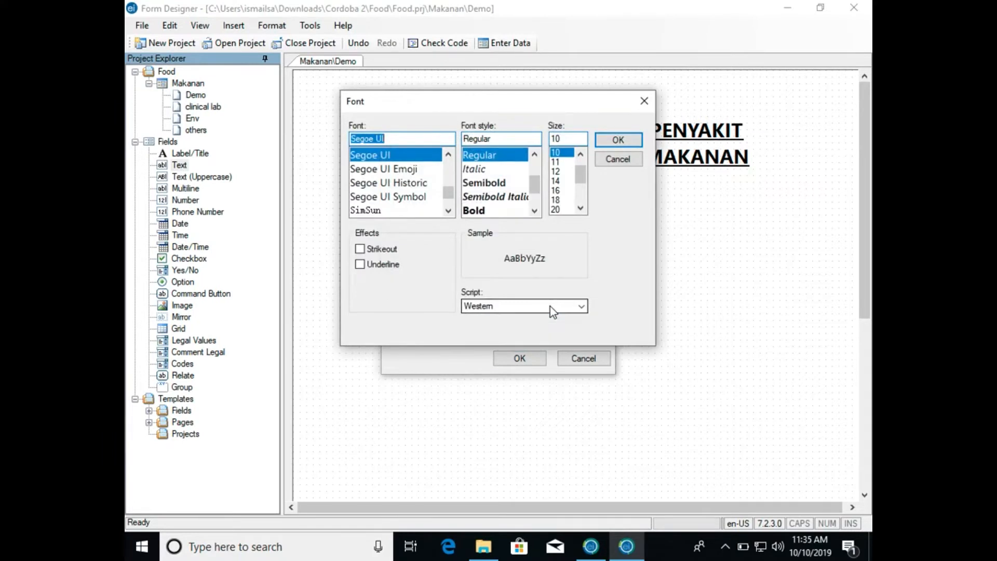
click(561, 170)
click(606, 139)
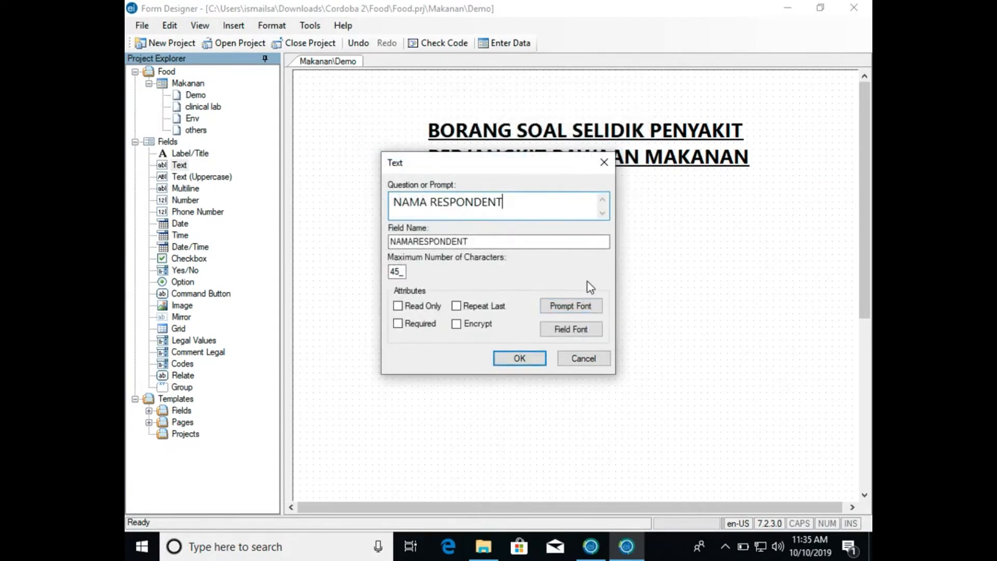
click(574, 330)
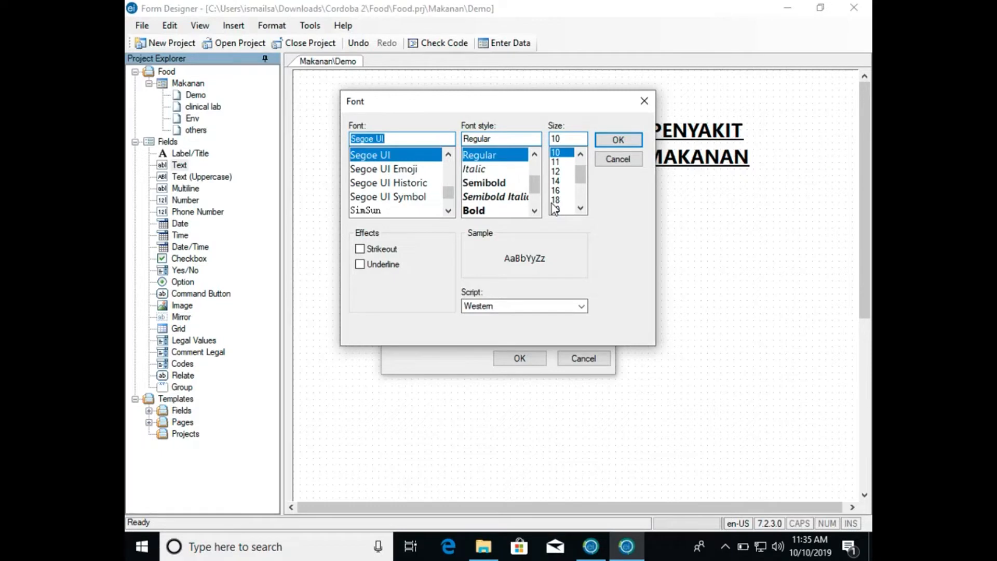
click(627, 158)
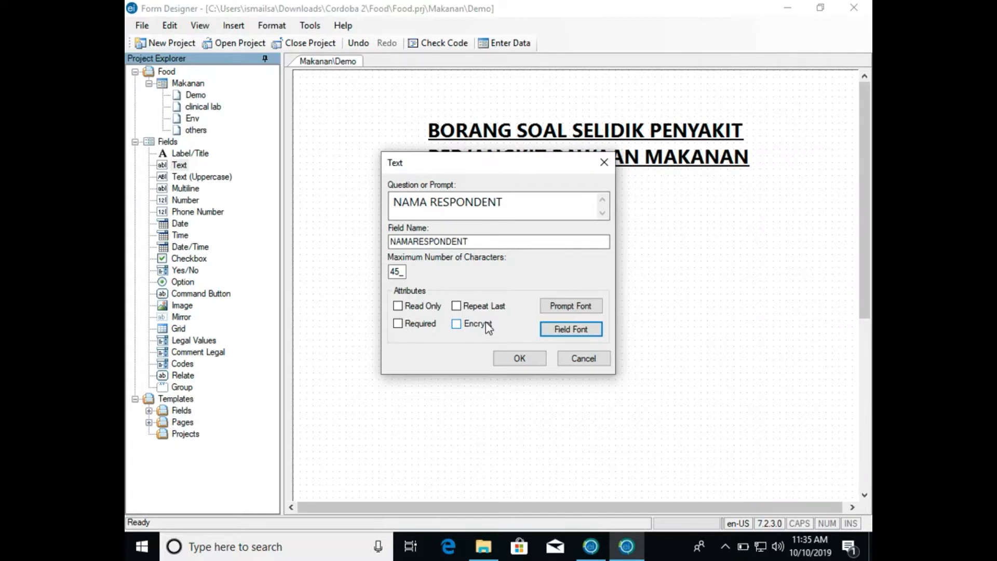
click(505, 360)
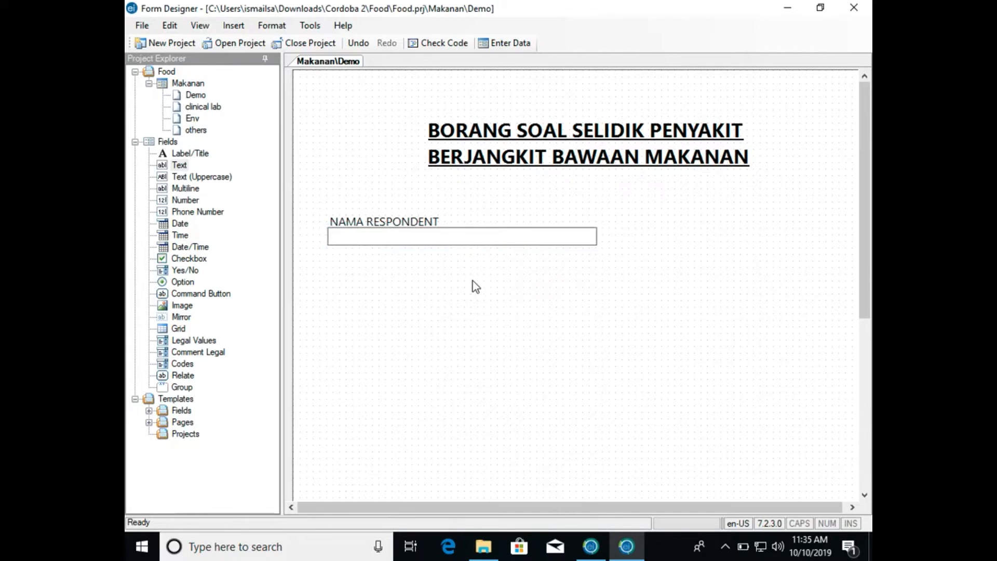
- Place the NAMA RESPONDENT entry box directly to the right of its prompt and align both closer beneath the title
drag(478, 243, 592, 225)
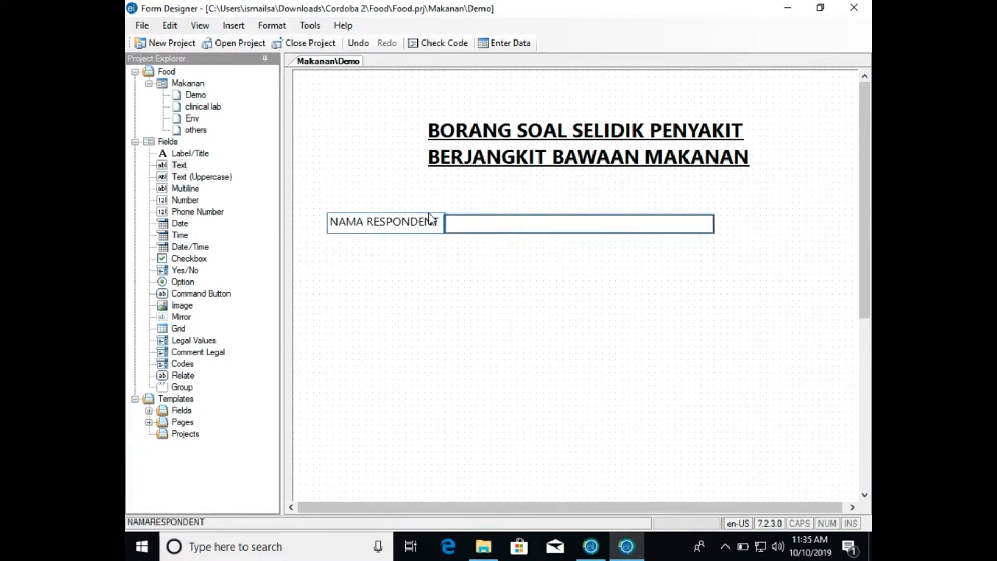
drag(421, 222, 419, 210)
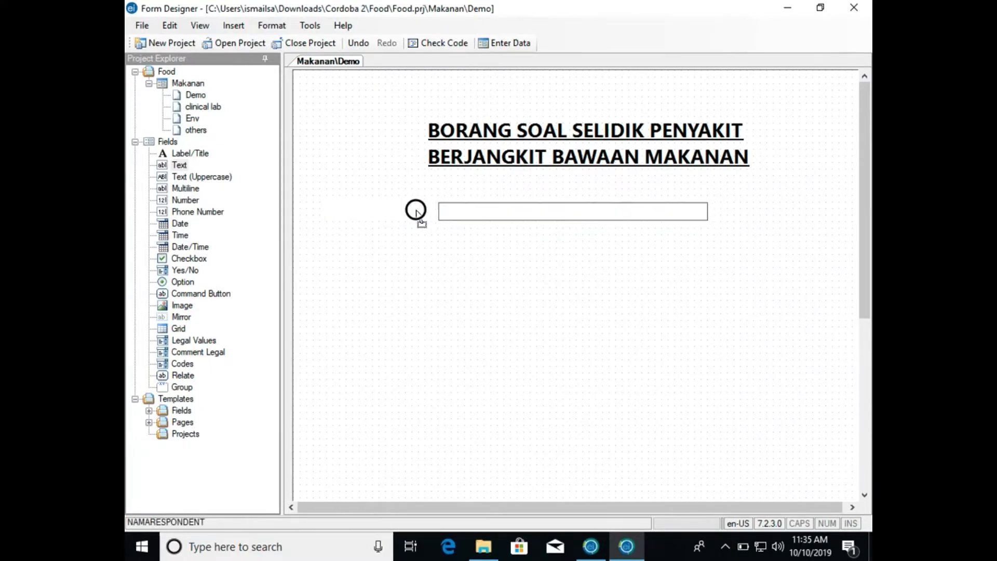
drag(456, 216, 458, 216)
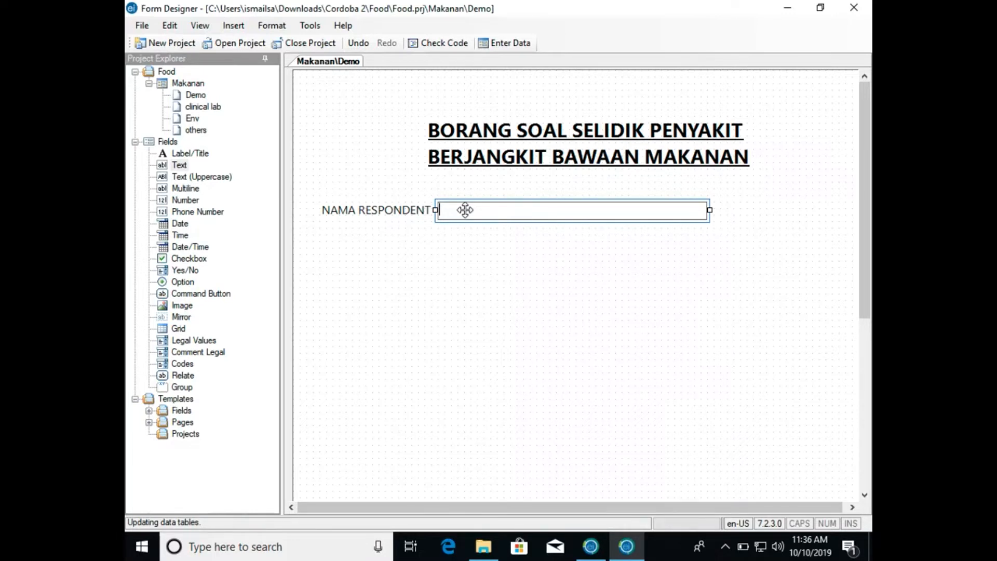
click(448, 234)
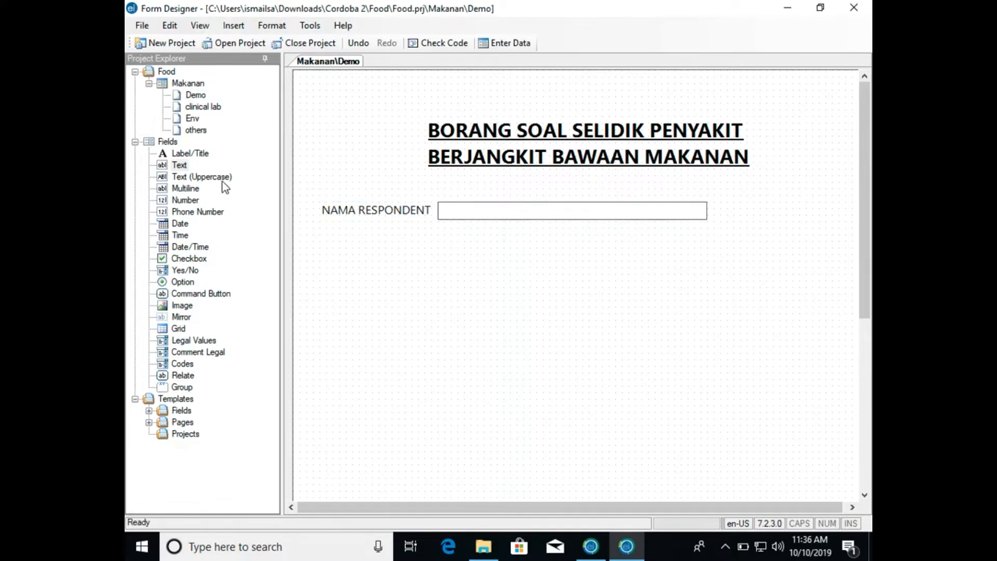
click(207, 177)
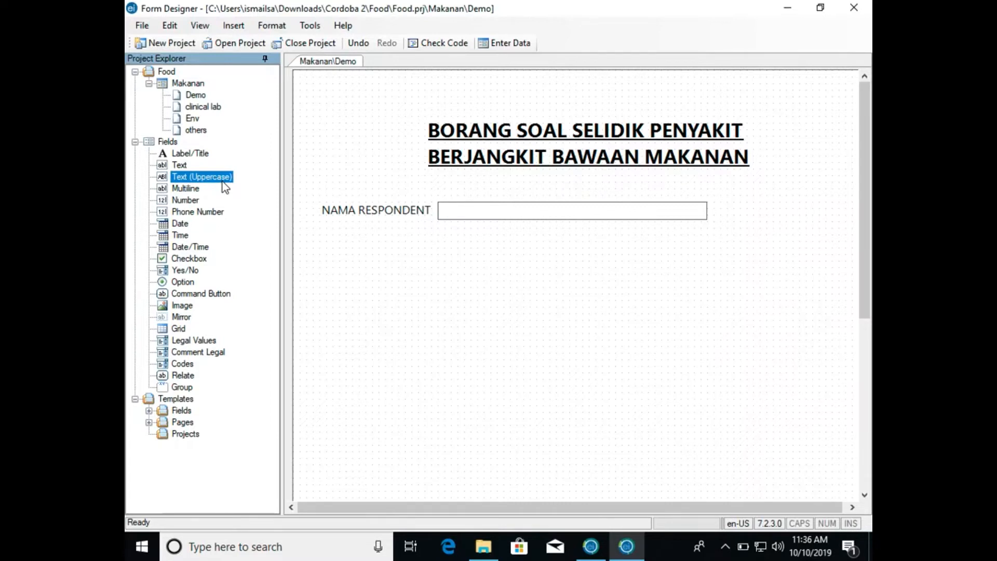
click(187, 190)
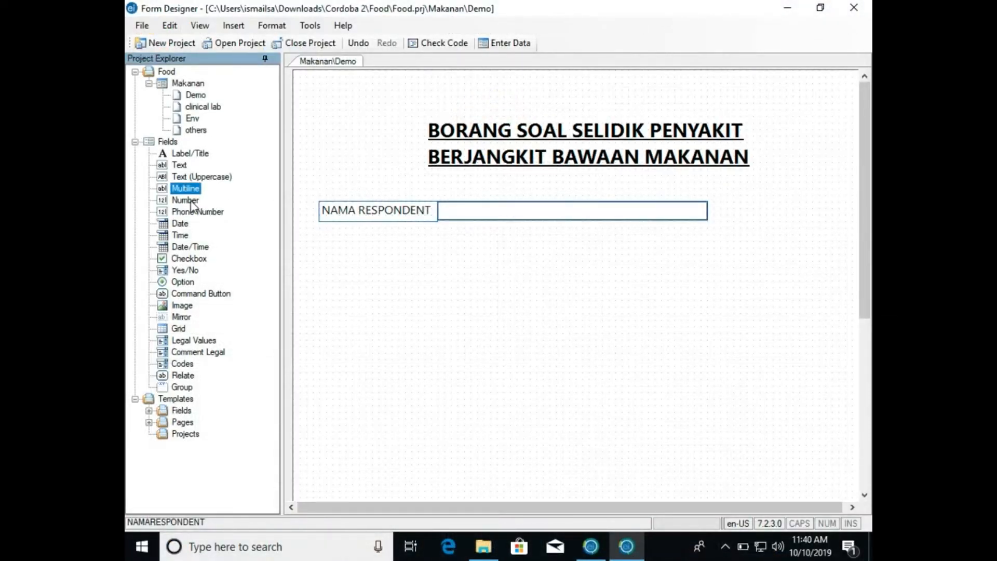
- Switch to Safari, examine sections A and B1 of the food poisoning outbreak report form, and return to Form Designer
click(191, 201)
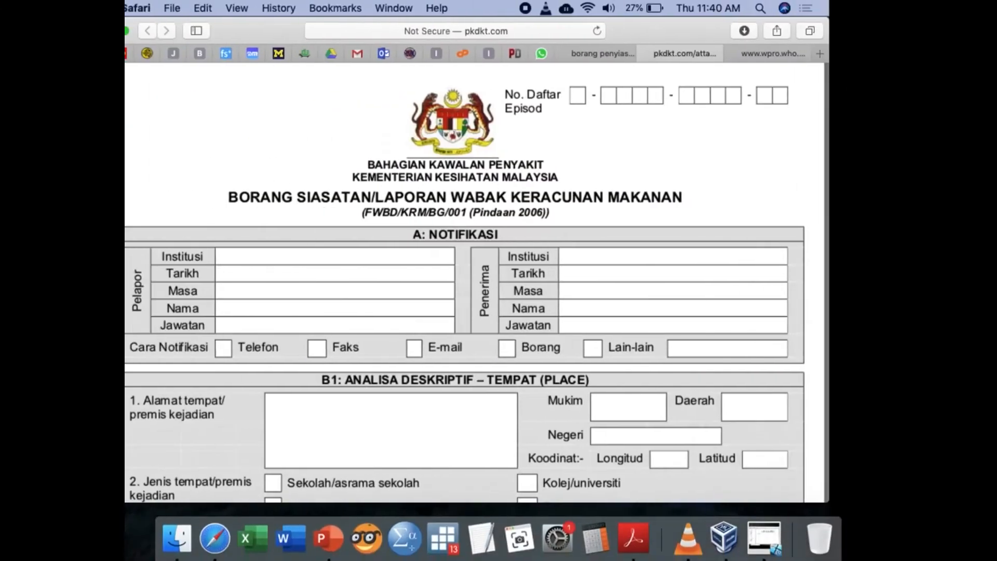
scroll(465, 308, down, 5)
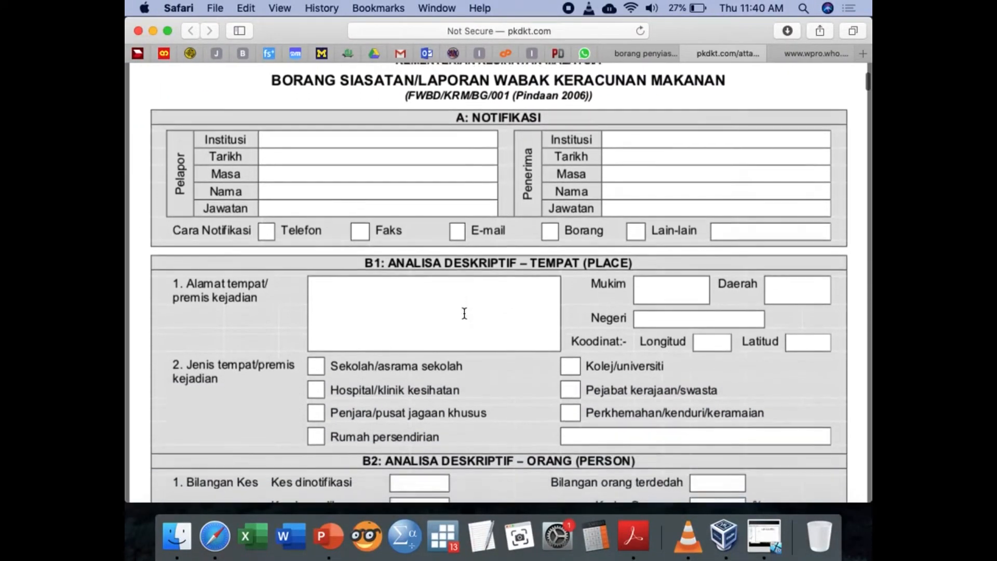
scroll(464, 313, down, 3)
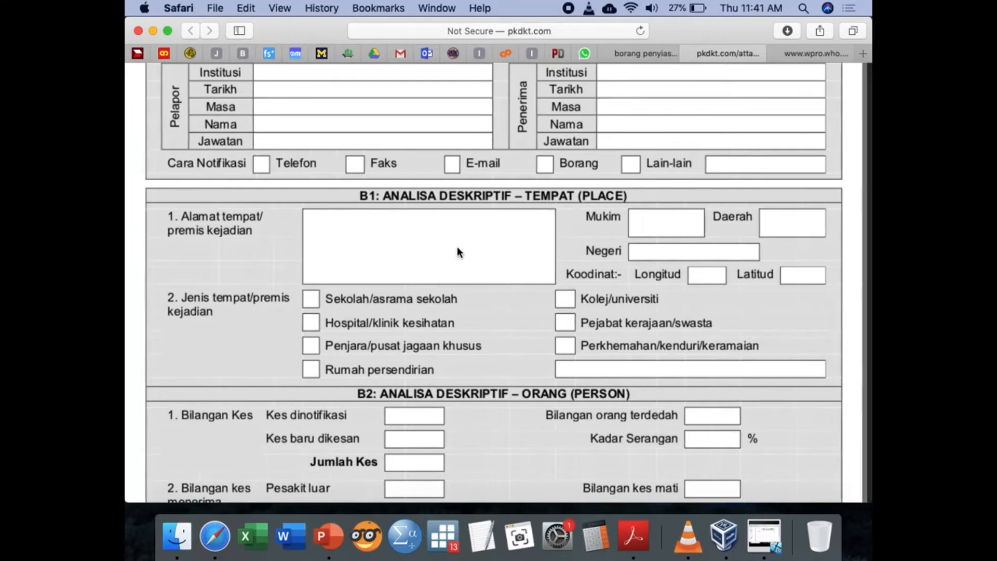
key(ctrl+Right)
click(430, 250)
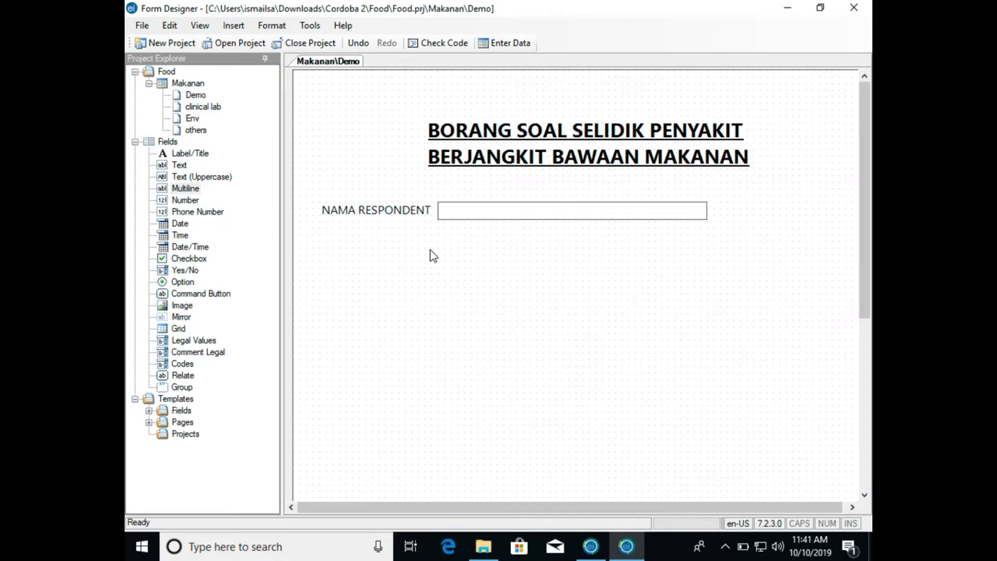
- Switch back to Safari and examine the report form's case, age-group, onset and analytic study sections B2 to C
key(ctrl+Left)
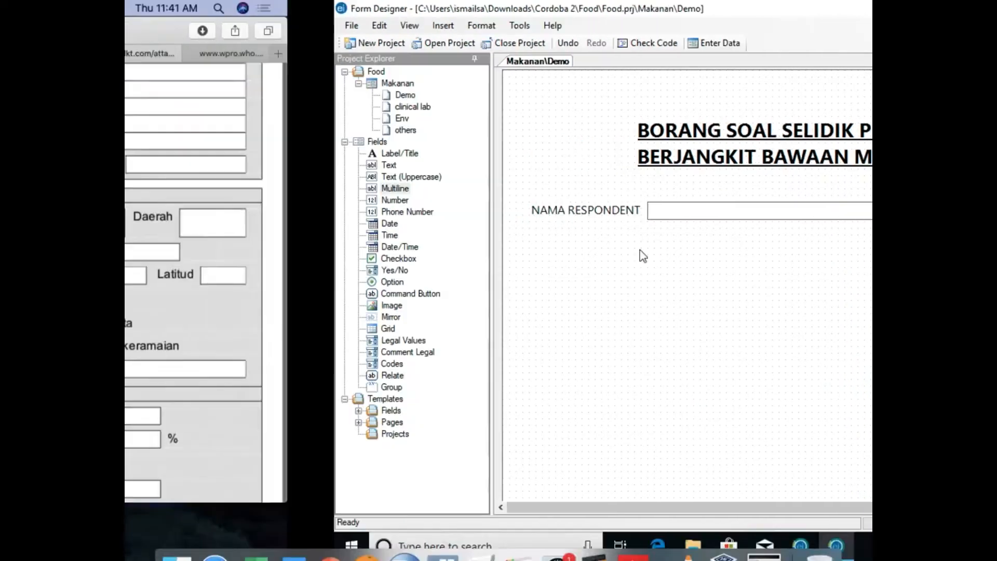
scroll(428, 252, down, 5)
scroll(429, 253, down, 15)
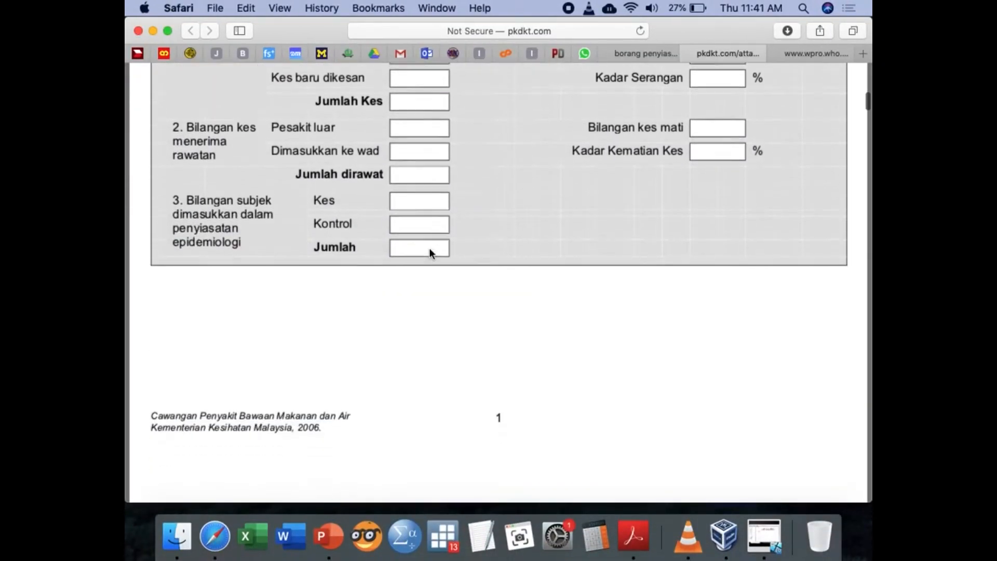
scroll(429, 249, down, 15)
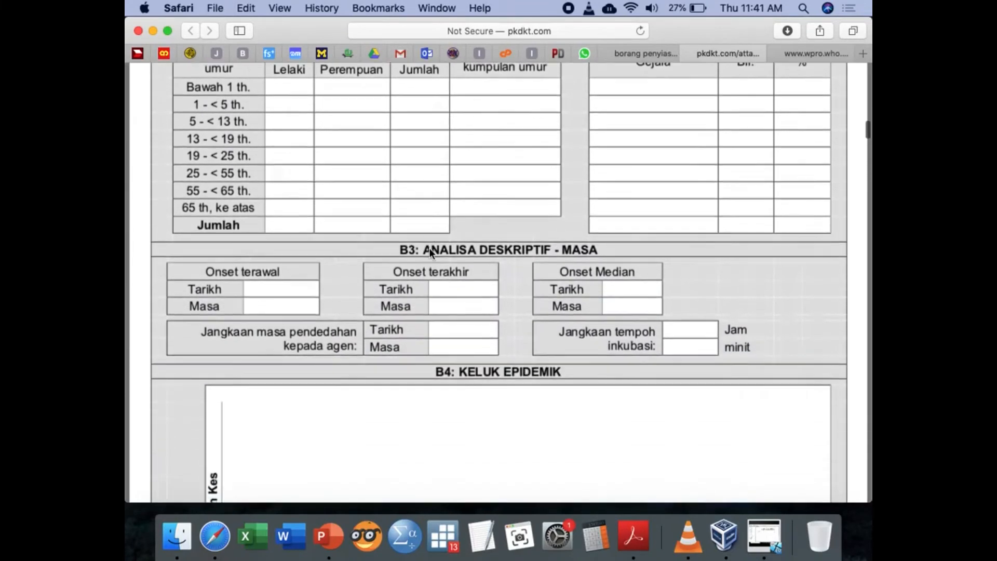
scroll(429, 253, down, 5)
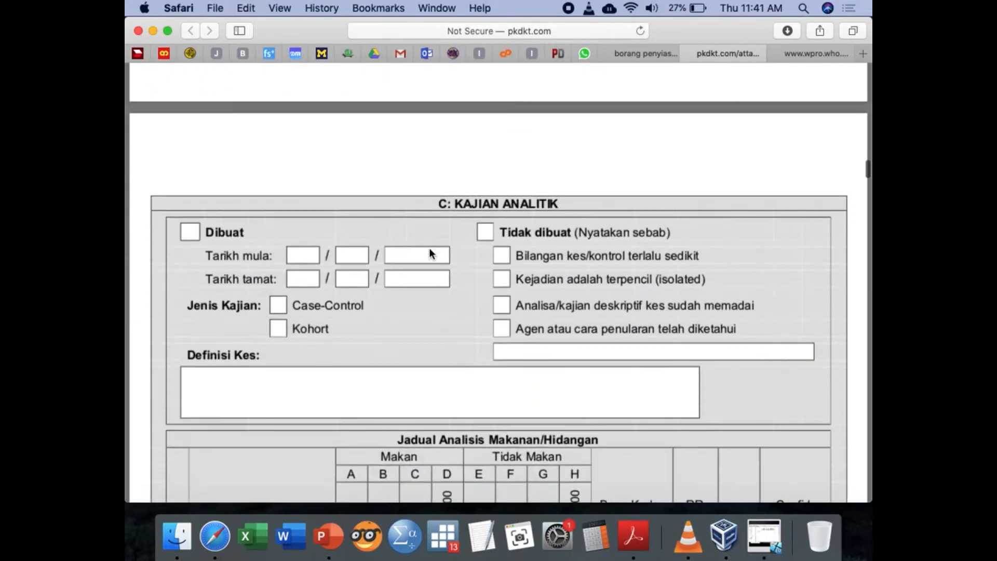
scroll(428, 253, up, 15)
scroll(429, 254, down, 5)
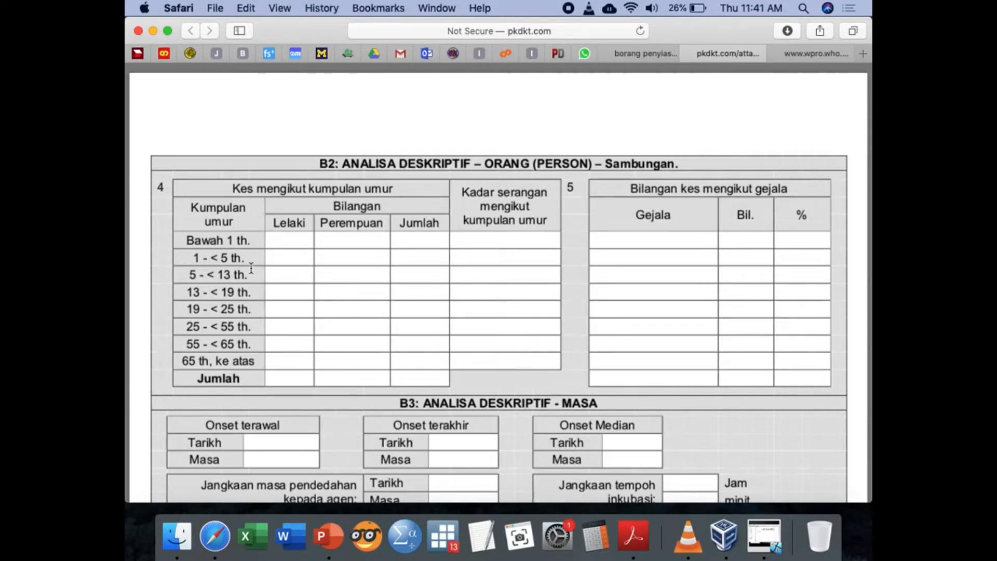
scroll(251, 268, up, 20)
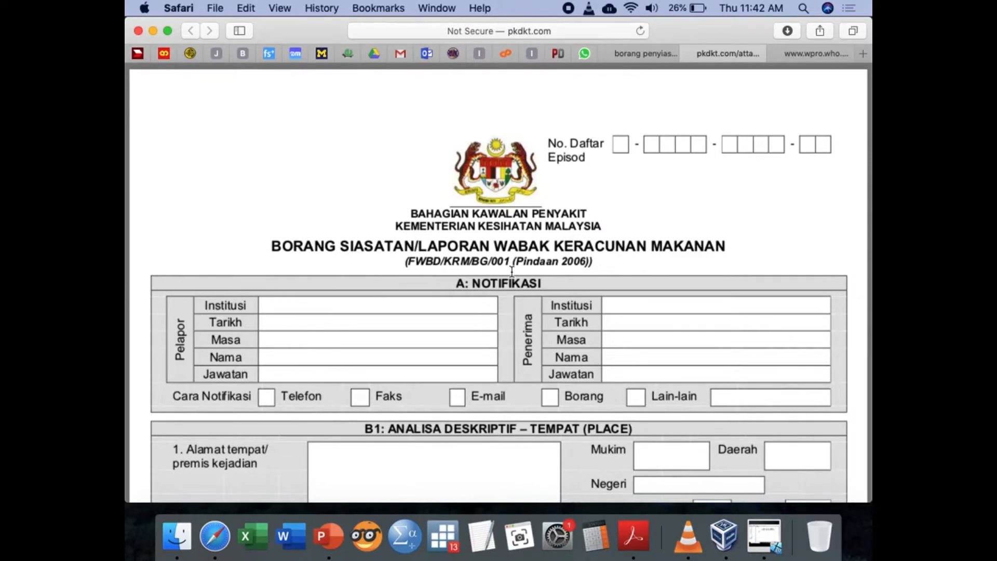
scroll(511, 271, down, 6)
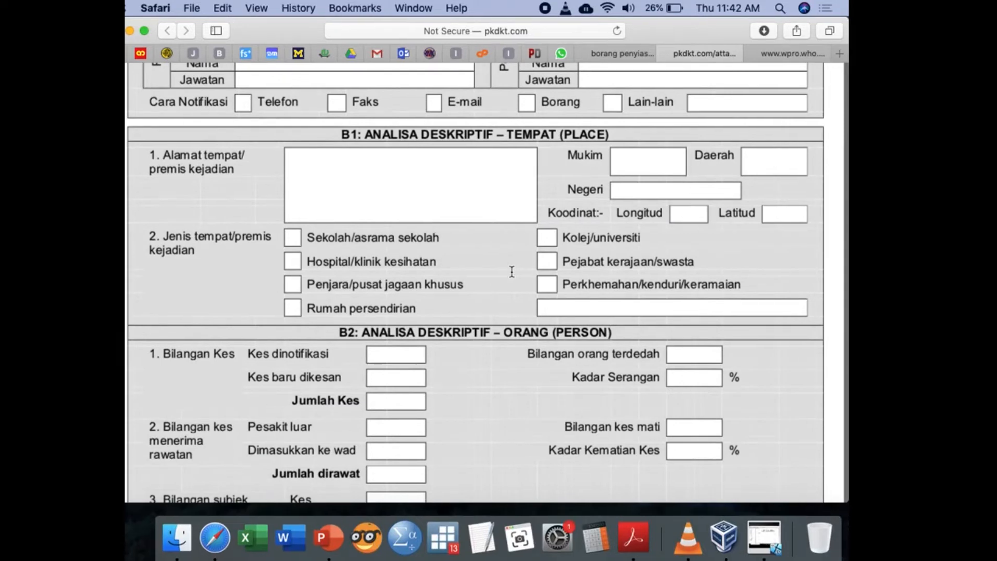
- Return to Form Designer and add a Text field below NAMA RESPONDENT with prompt No Rumha, field name NoRumha and maximum 12 characters
key(ctrl+Right)
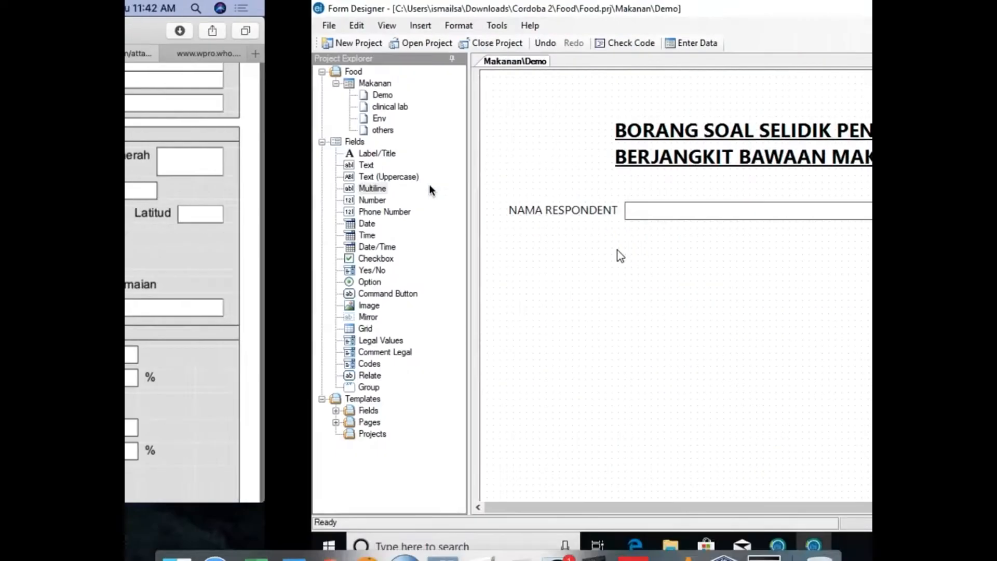
click(367, 208)
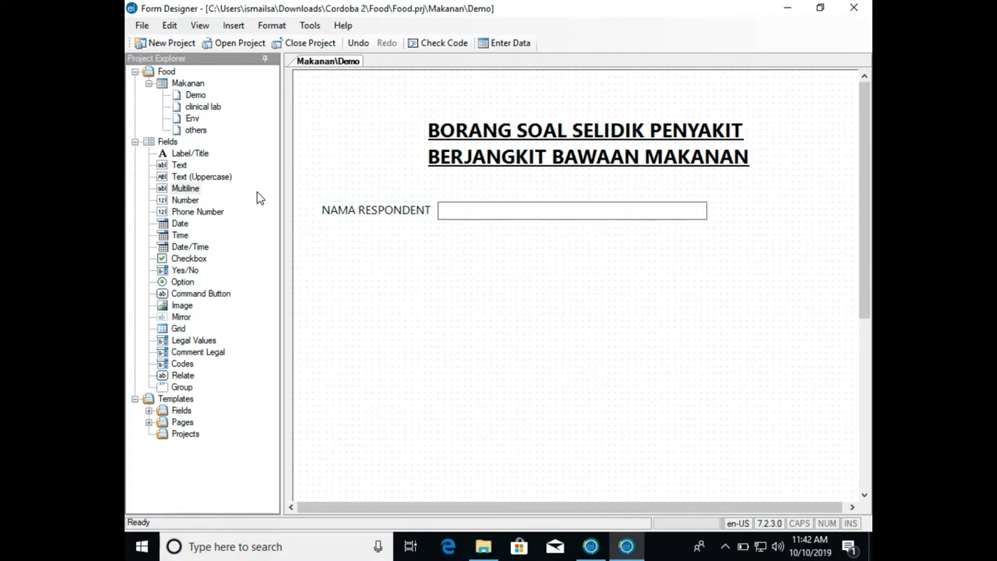
click(169, 165)
drag(169, 165, 341, 240)
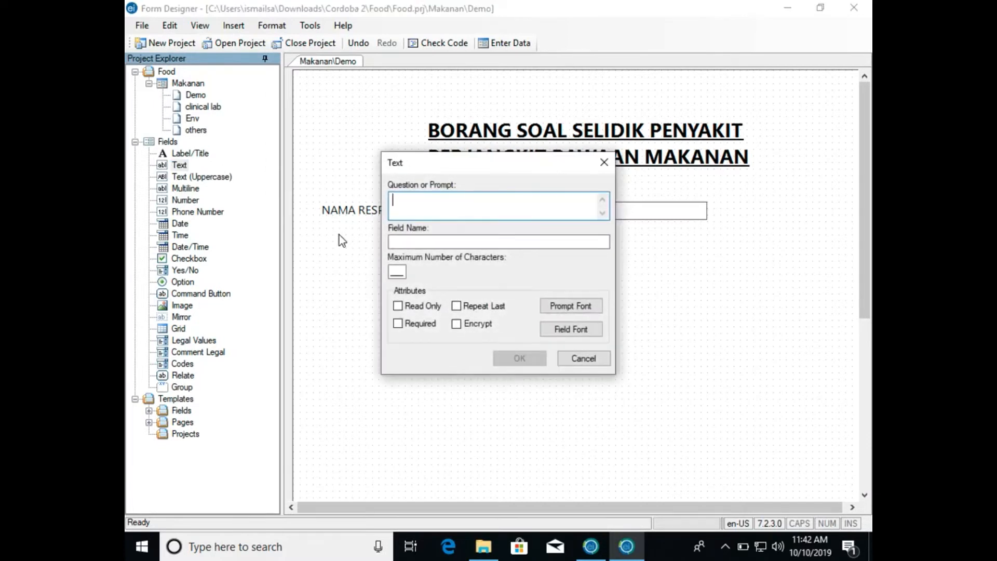
text(No Rumha)
click(397, 271)
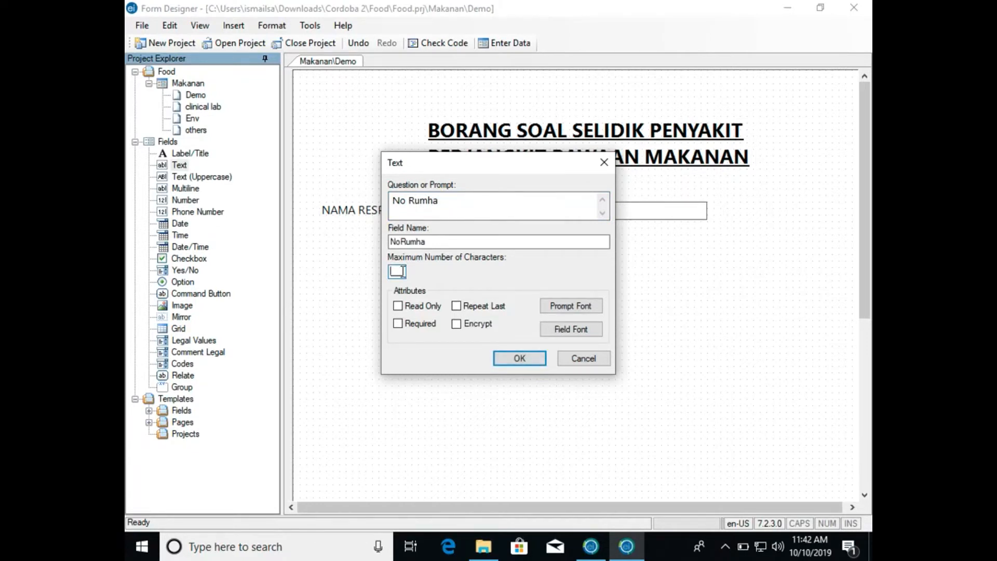
text(12)
click(520, 358)
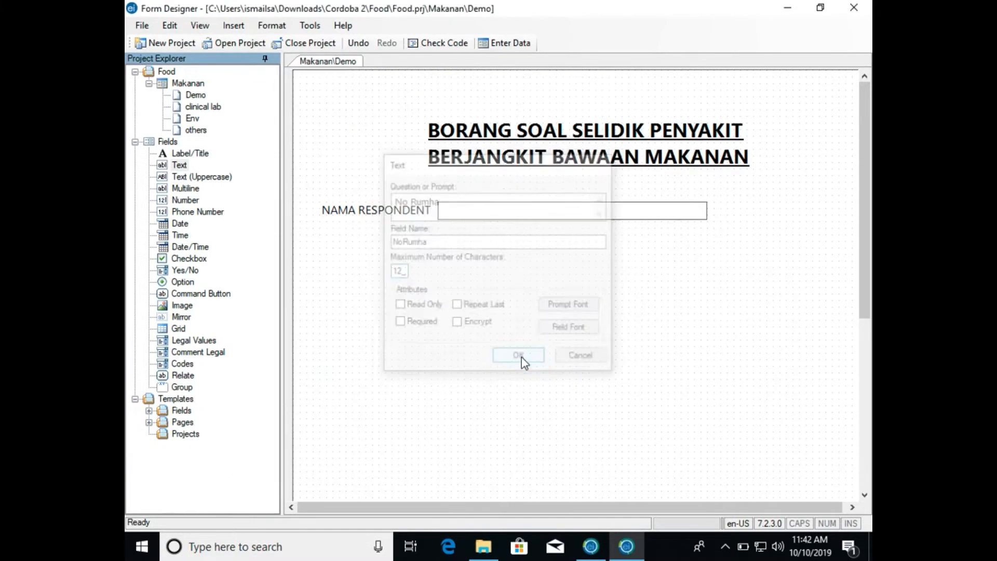
- Correct the house number field's prompt to No Rumah and confirm the field properties
click(399, 245)
click(379, 240)
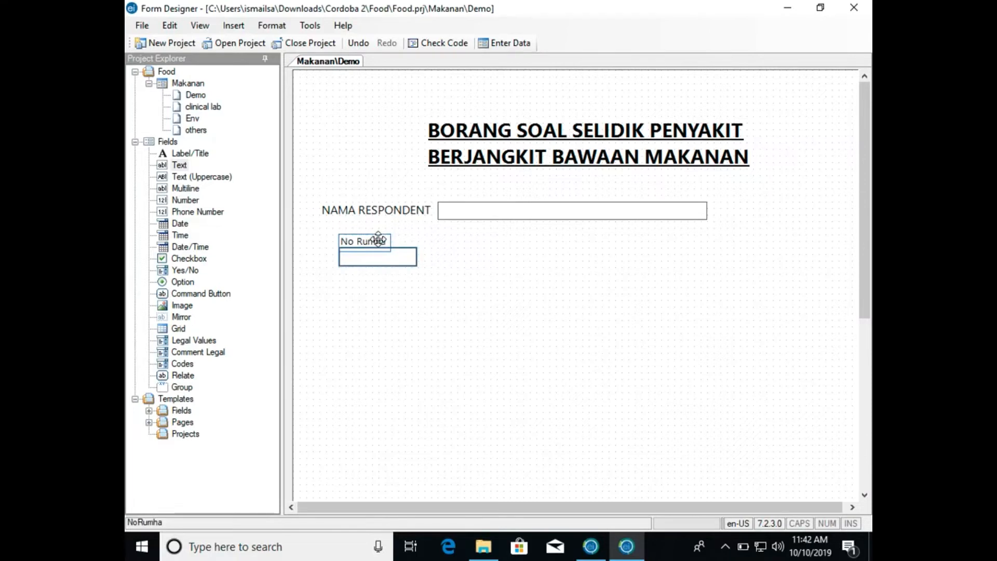
right_click(379, 240)
click(394, 246)
click(439, 202)
text(ah)
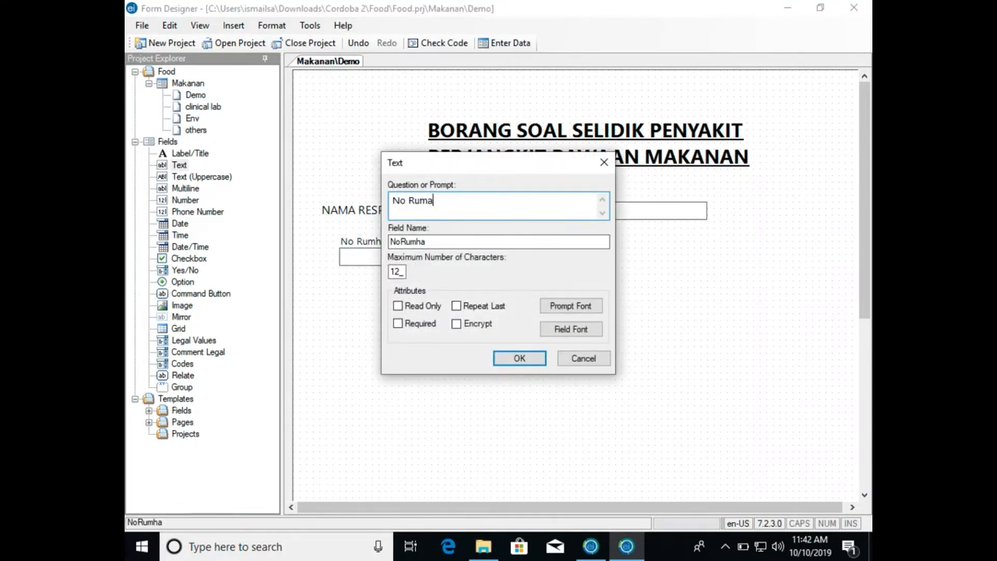
click(520, 359)
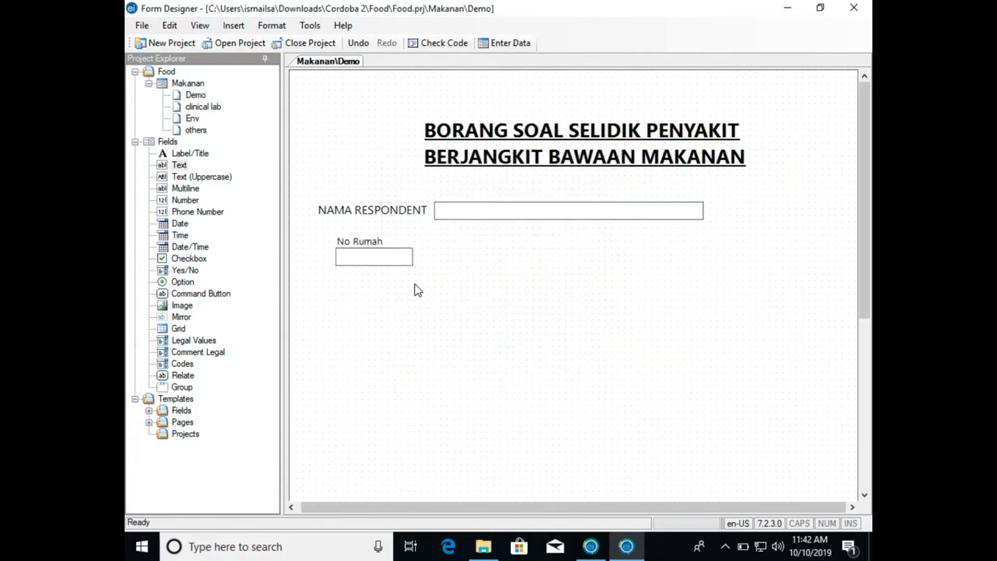
- Place the No Rumah entry box directly to the right of its prompt and align both beneath NAMA RESPONDENT
drag(397, 265, 445, 249)
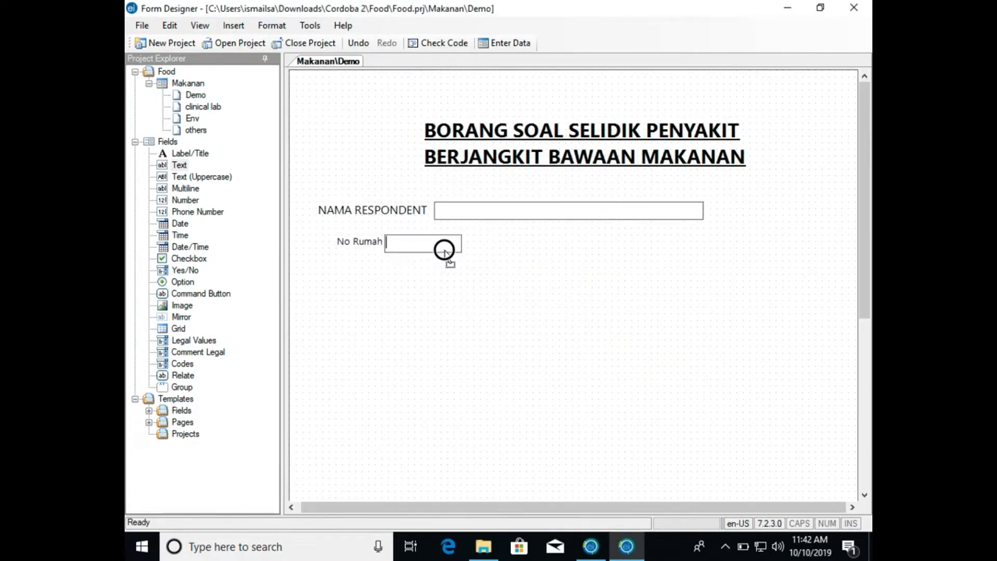
mouse_move(369, 241)
mouse_down()
mouse_move(349, 302)
mouse_move(346, 229)
mouse_move(349, 238)
mouse_up()
click(304, 196)
- Add a Text field with prompt Nama Jalan, field name NamaJalan and maximum 50 characters, aligned directly beneath No Rumah
drag(179, 166, 349, 292)
text(Nama Jalan)
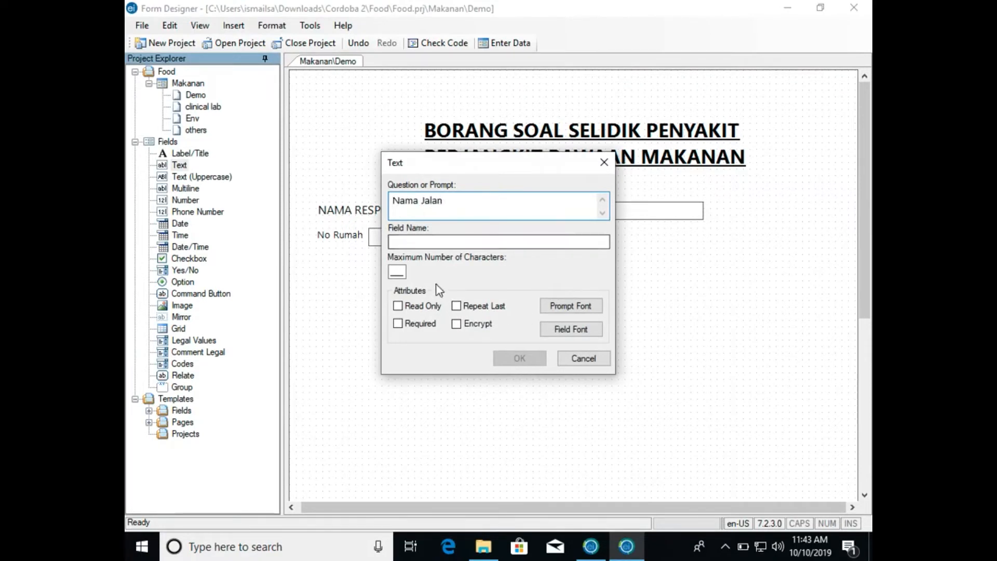
click(397, 270)
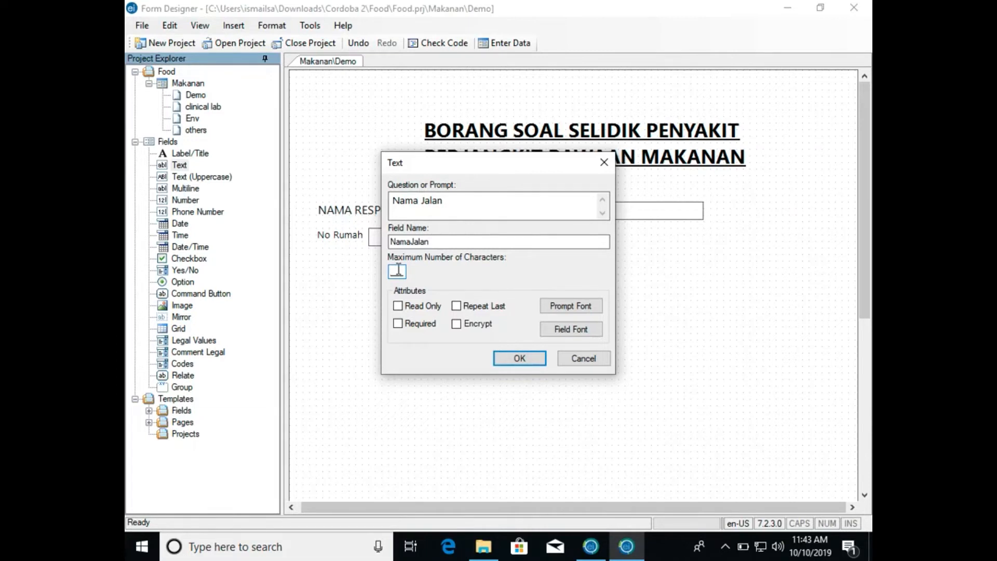
text(50)
click(518, 358)
click(385, 289)
drag(386, 289, 357, 253)
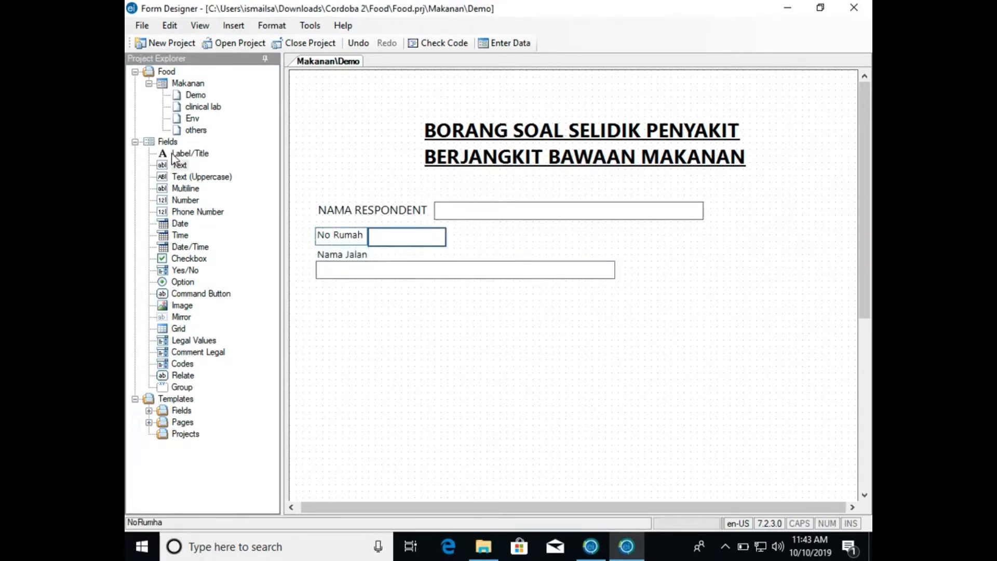
drag(178, 163, 337, 294)
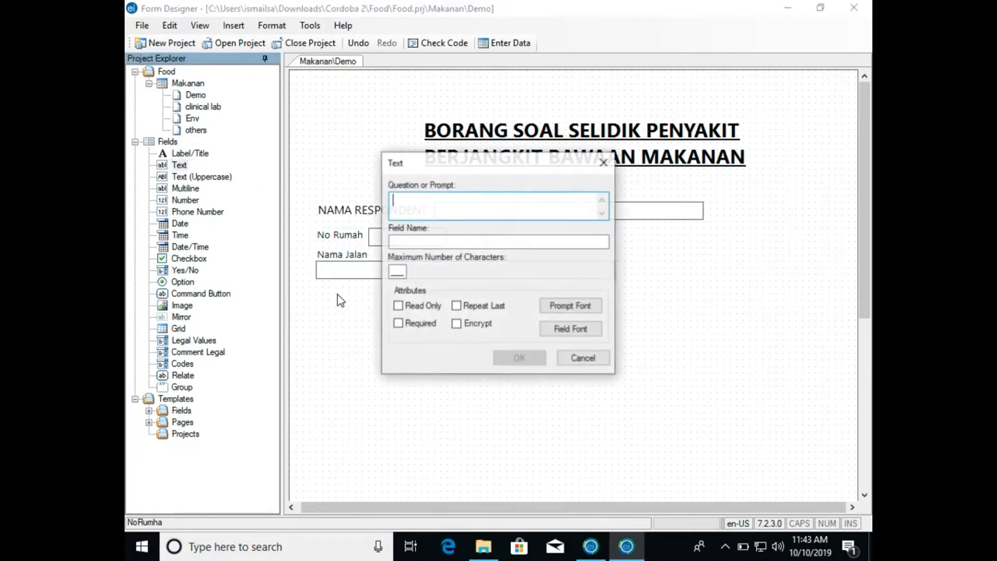
text(Nama Taman)
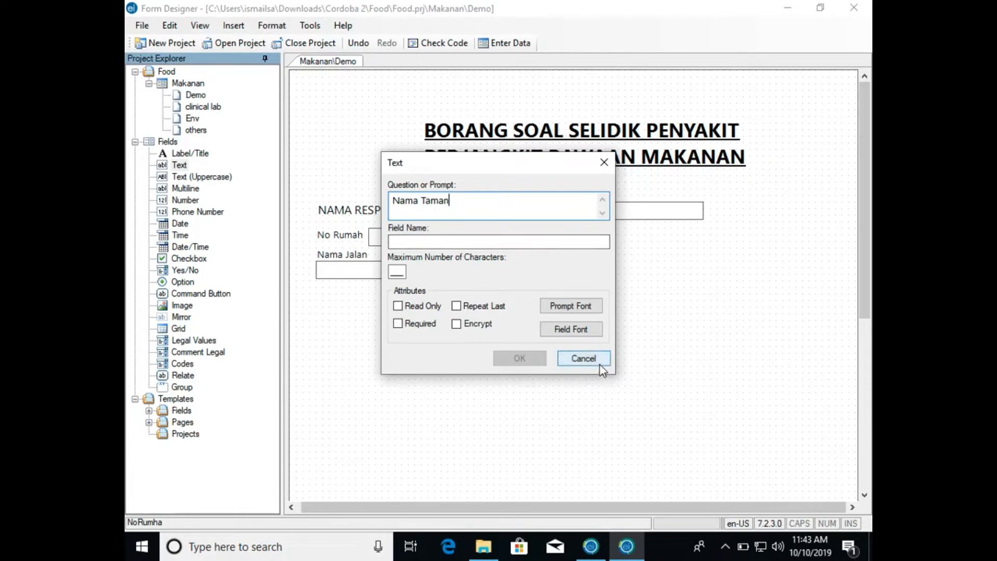
click(584, 358)
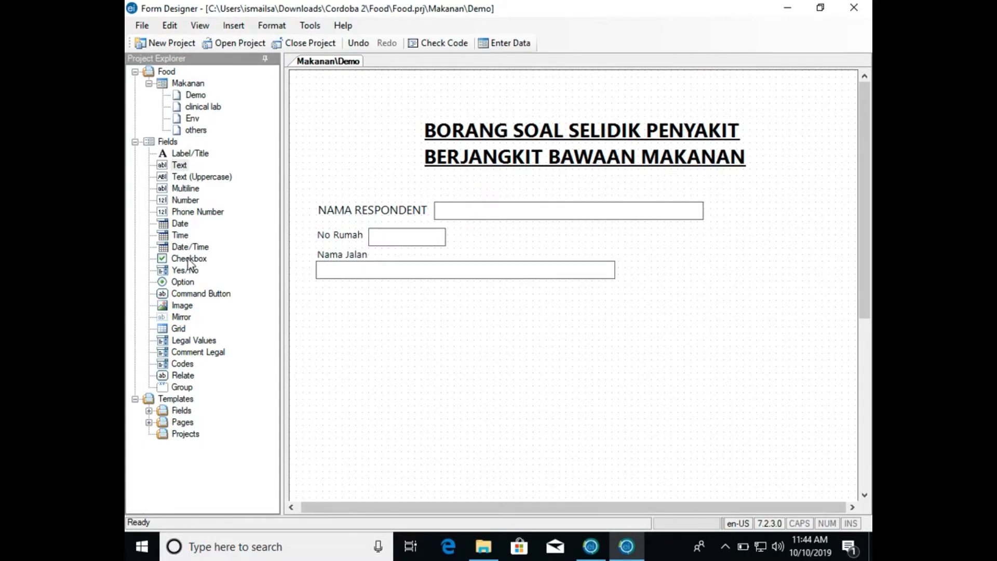
- Look through the field types available around Multiline and Number, ending on Multiline
click(188, 191)
key(Down)
key(Down)
key(Down)
key(Down)
key(Down)
key(Down)
key(Down)
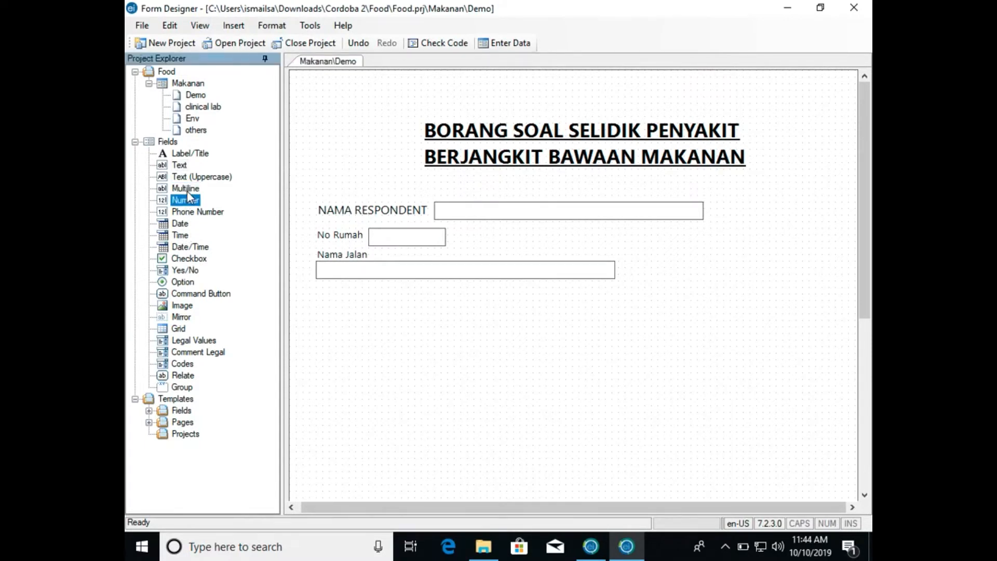
key(Down)
key(Down)
key(Down)
key(Down)
key(Down)
key(Down)
key(Down)
key(Down)
key(Down)
key(Down)
key(Up)
key(Up)
key(Up)
key(Up)
key(Up)
key(Up)
key(Up)
key(Up)
key(Up)
key(Up)
key(Up)
key(Up)
key(Up)
key(Up)
key(Up)
key(Up)
key(Up)
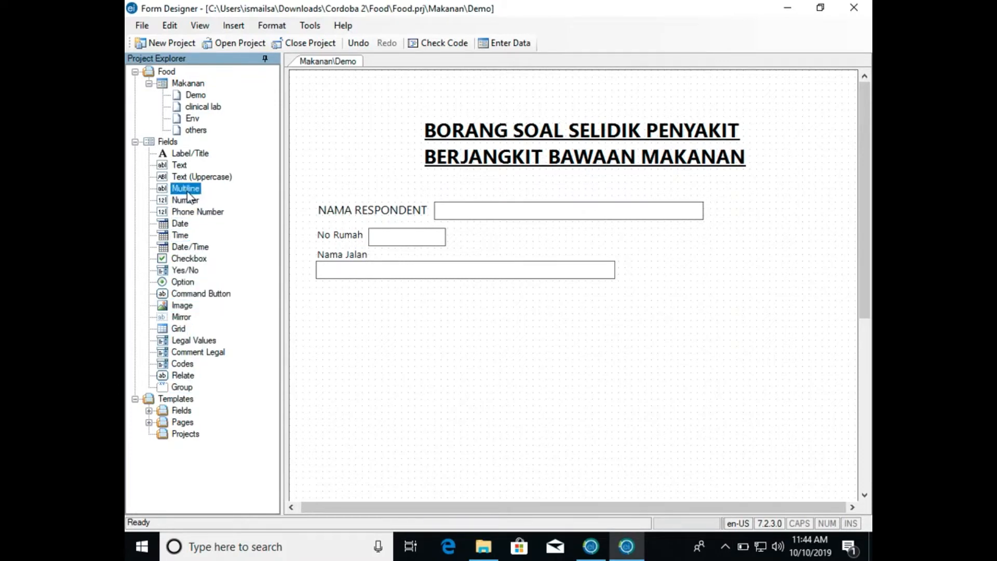
- Add a Multiline field below Nama Jalan with prompt Nama Taman and field name NamaTaman
drag(187, 193, 339, 297)
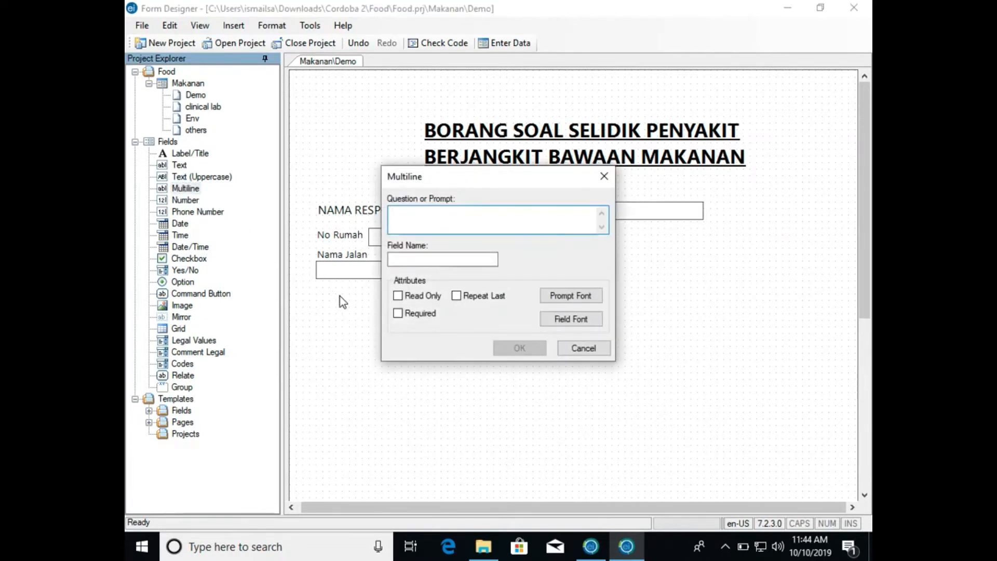
text(Nama )
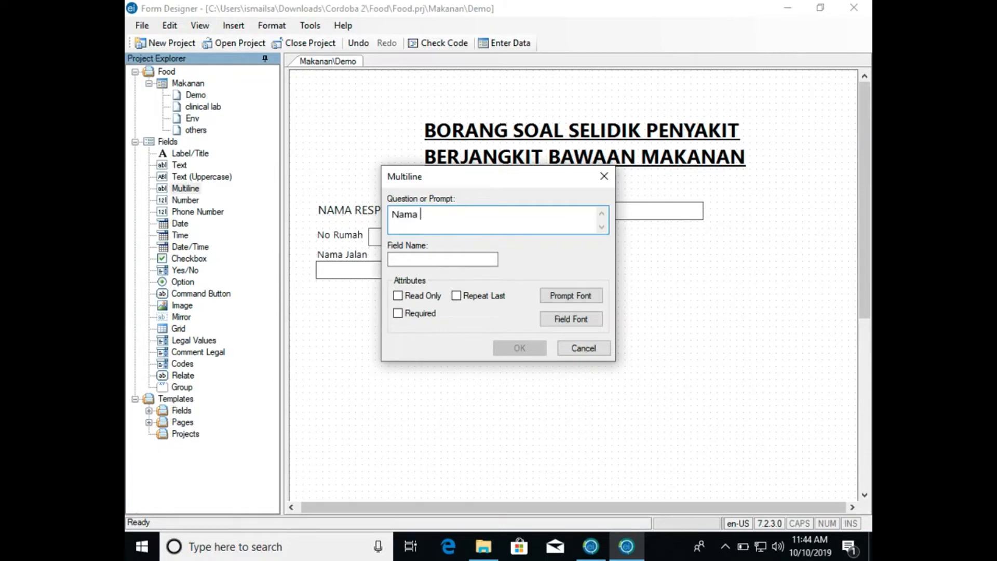
text(Taman)
click(437, 261)
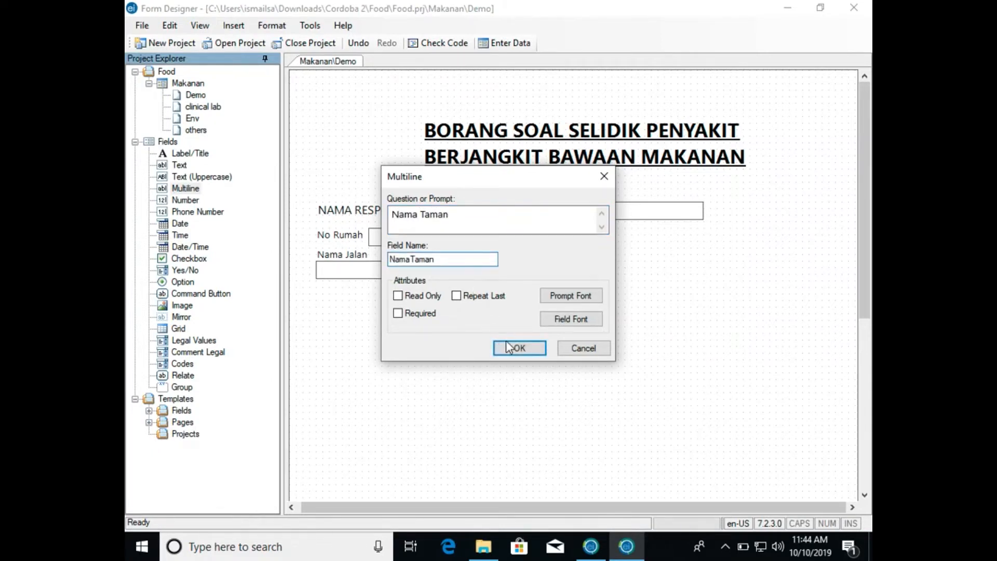
click(513, 347)
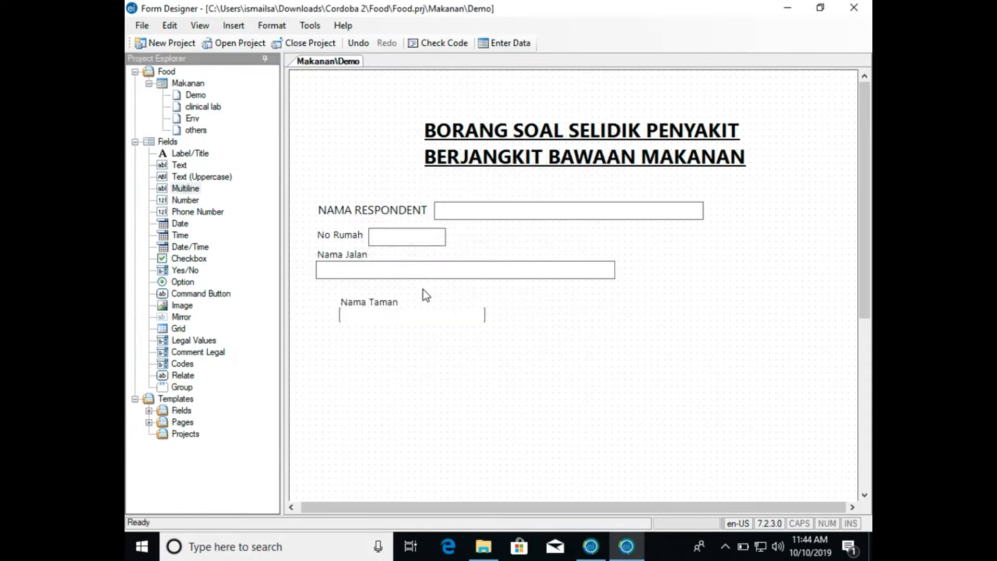
- Align the Nama Taman field beneath Nama Jalan and enlarge its entry box in height and width
drag(391, 303, 367, 290)
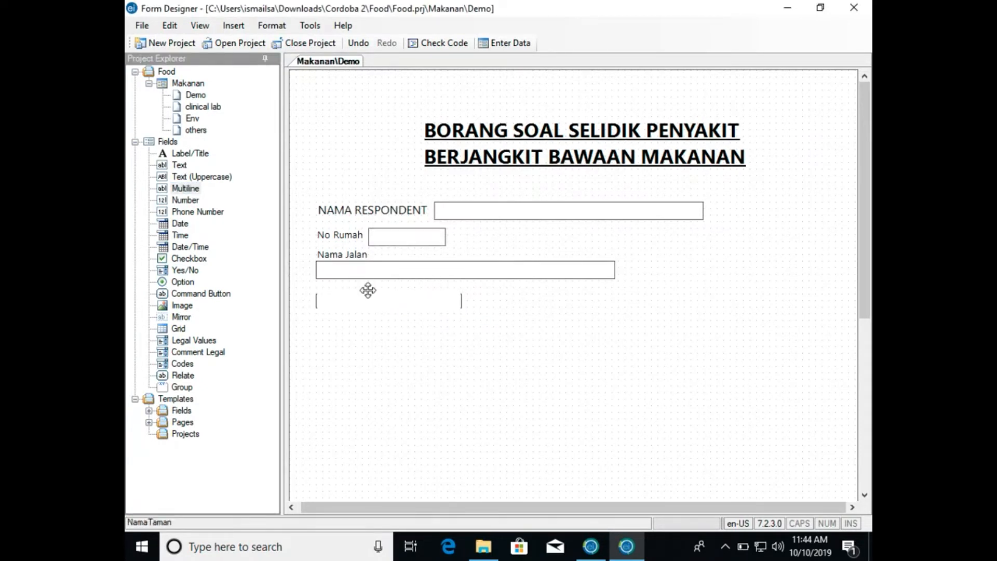
click(375, 301)
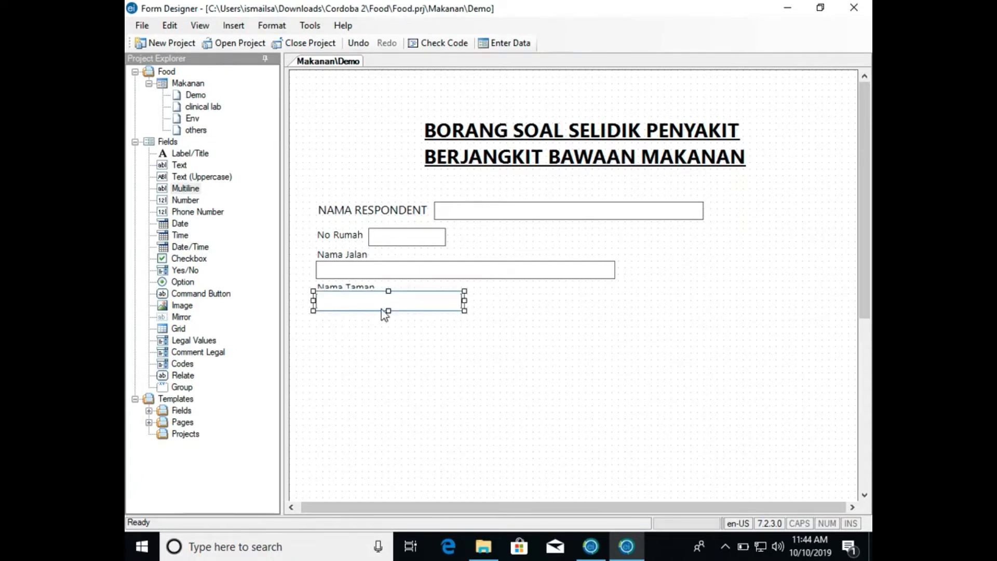
click(389, 315)
click(384, 305)
drag(388, 310, 388, 335)
click(456, 312)
drag(462, 312, 519, 315)
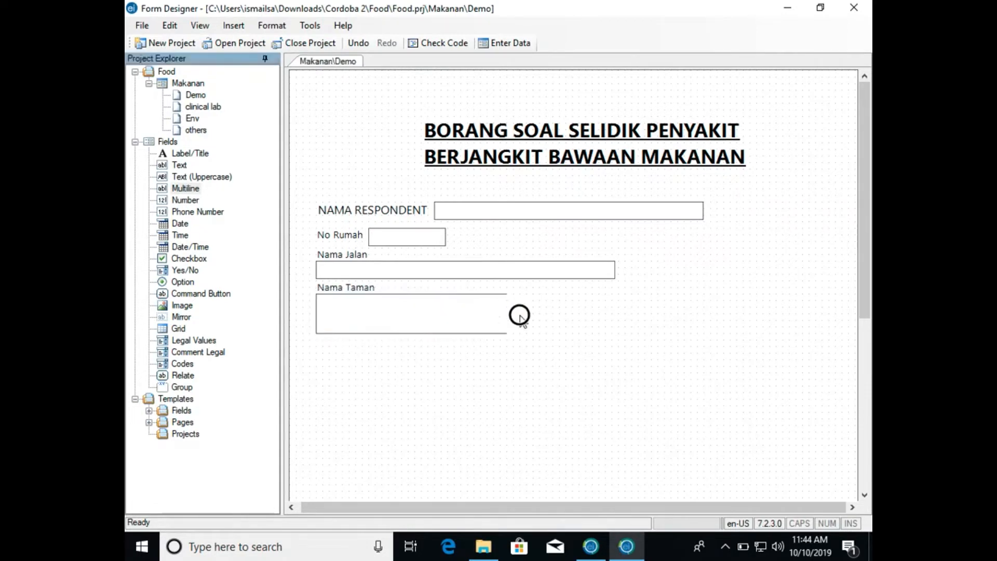
- Add a Number field with prompt and field name Poskod, pattern None, aligned beneath the Nama Taman box
click(493, 334)
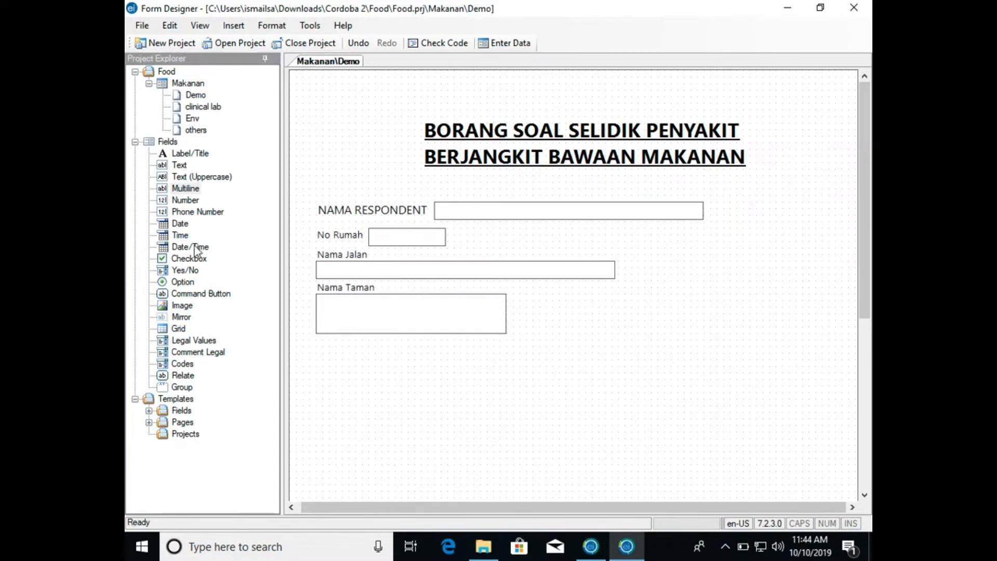
click(180, 201)
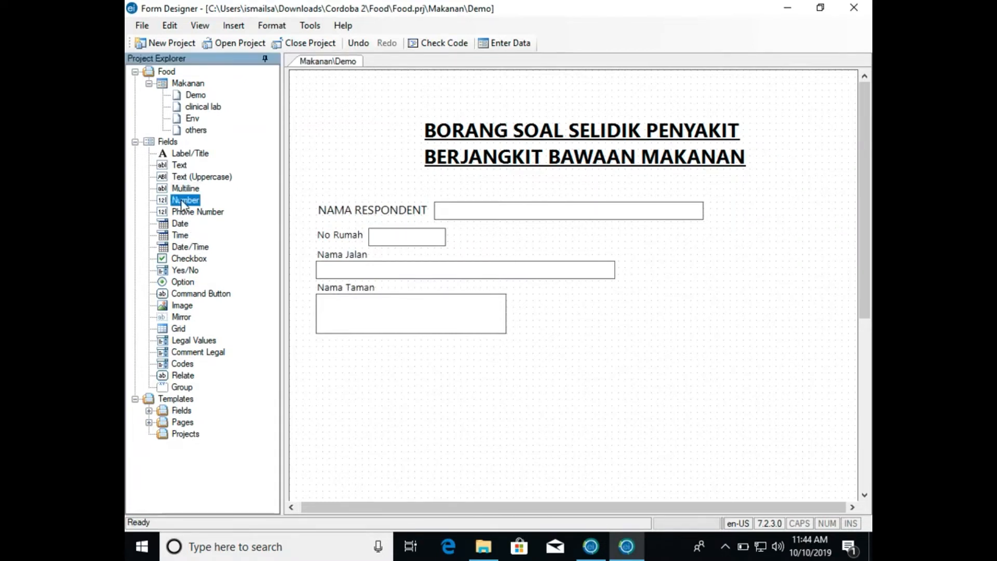
drag(179, 203, 355, 359)
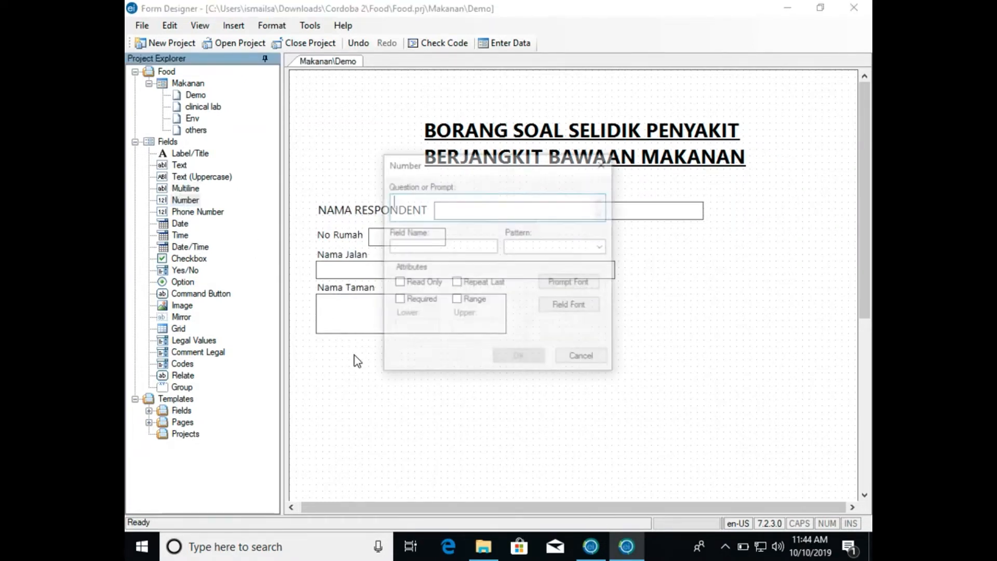
text(Poskod)
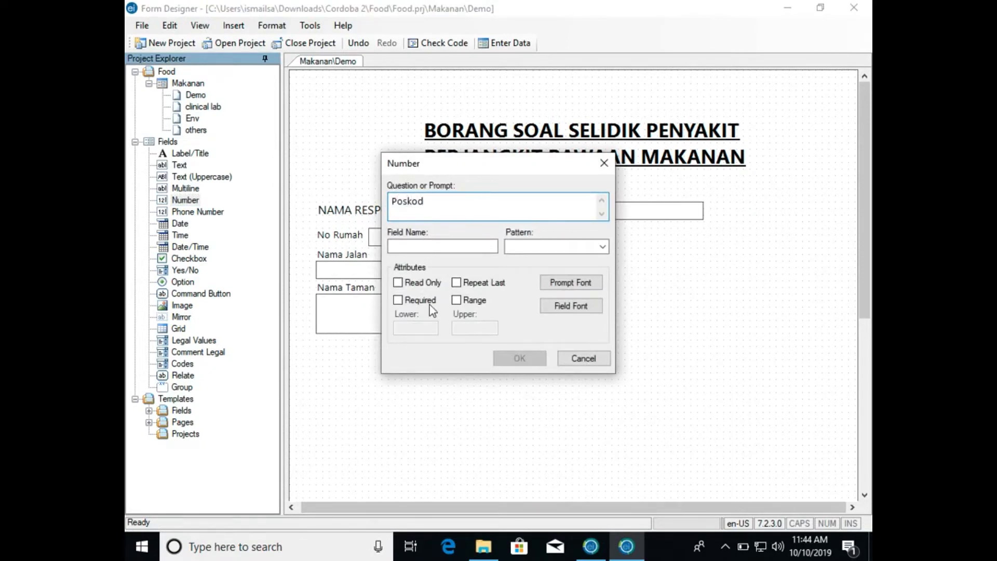
click(603, 247)
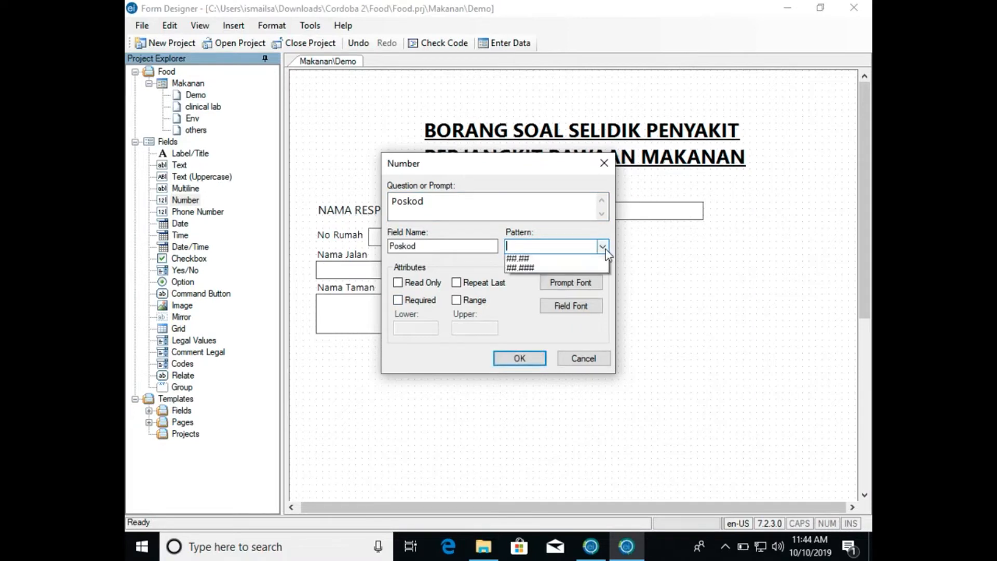
click(592, 259)
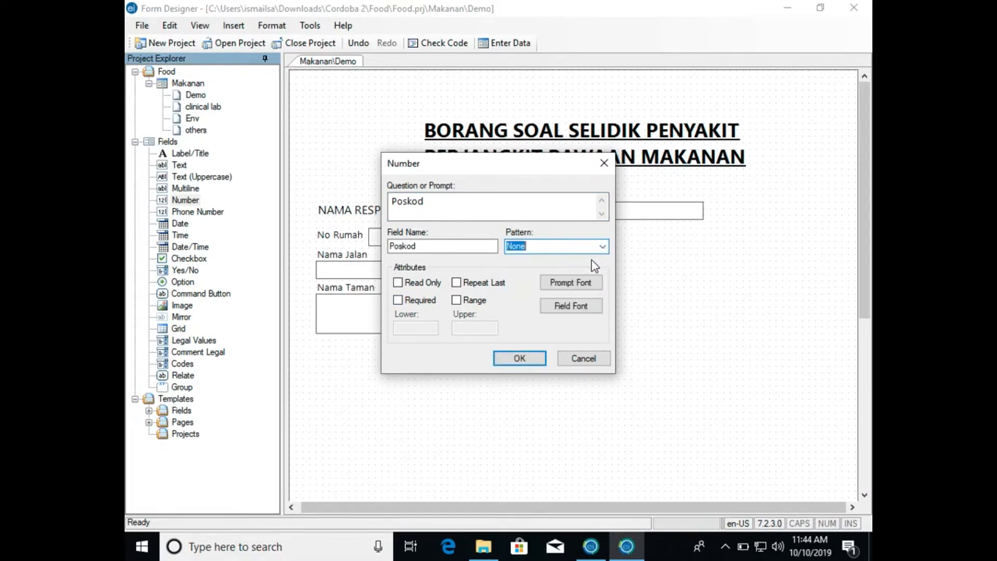
click(528, 360)
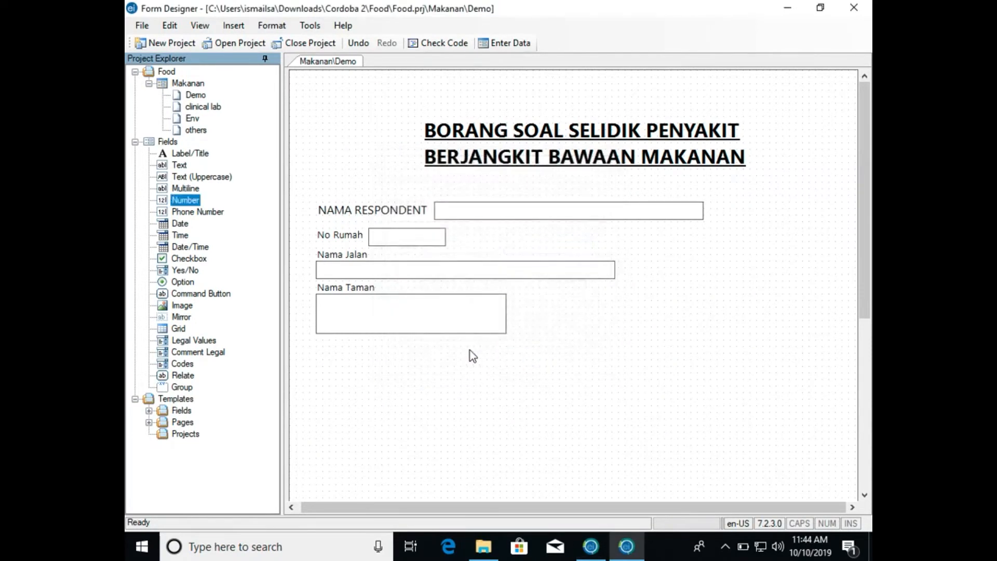
drag(383, 358, 349, 344)
click(318, 359)
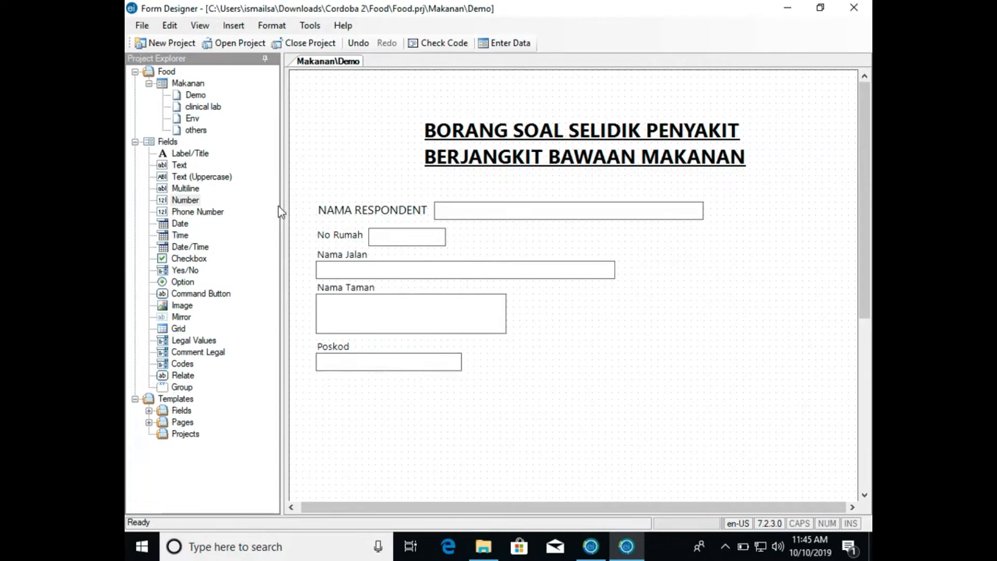
- Add a Text field with prompt and field name Mukim, aligned beneath Poskod
drag(185, 199, 347, 385)
text(Mukim)
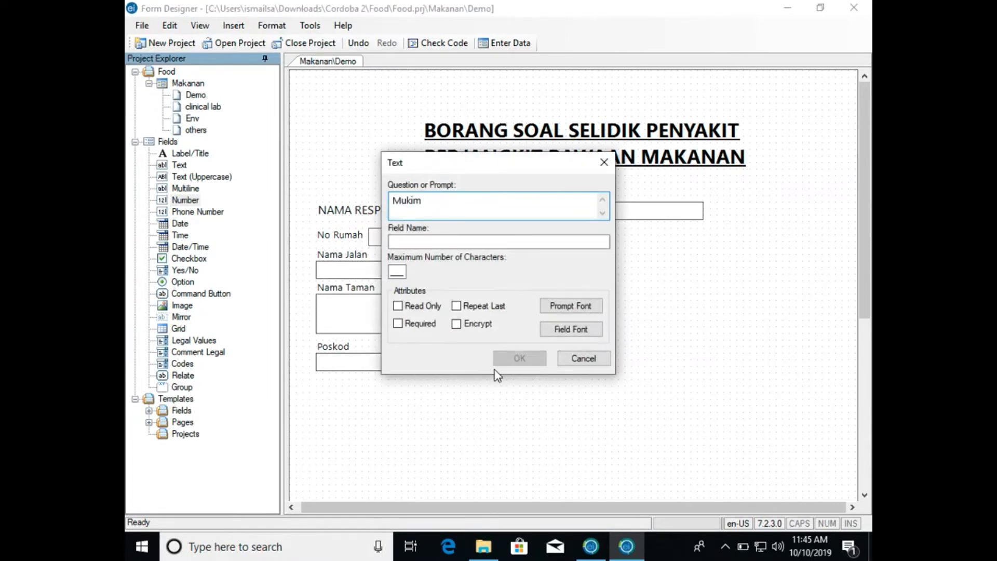
click(396, 271)
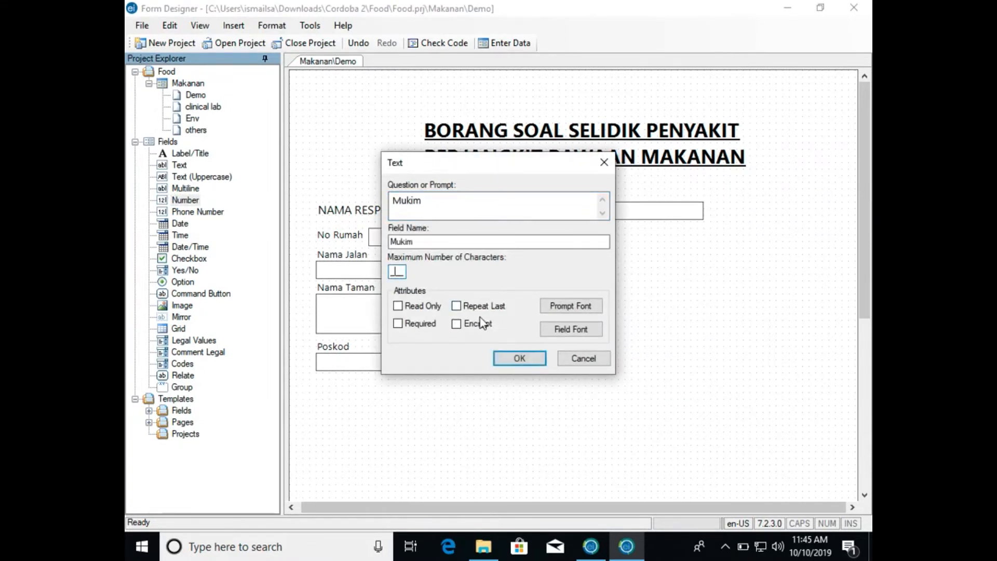
click(519, 358)
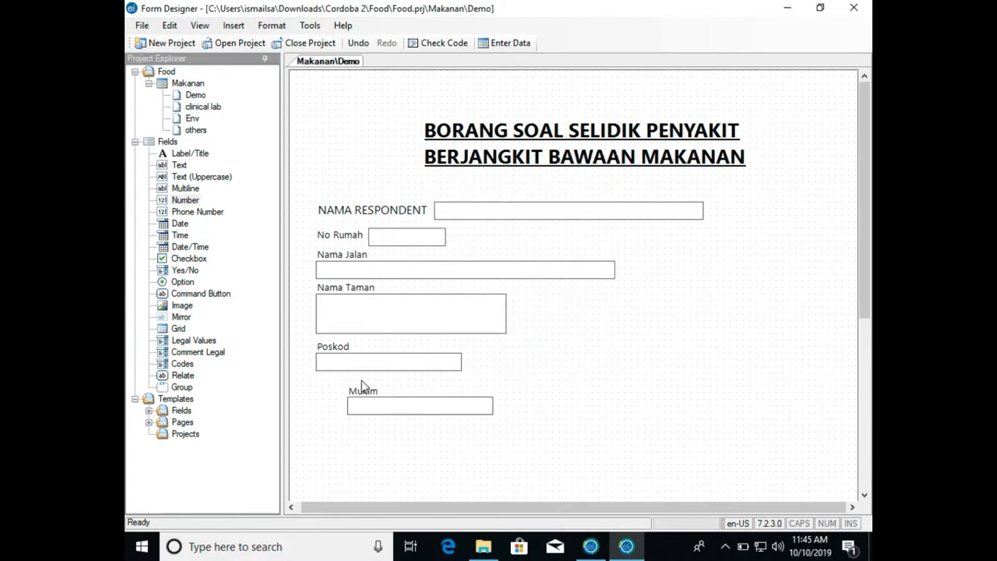
drag(367, 391, 338, 390)
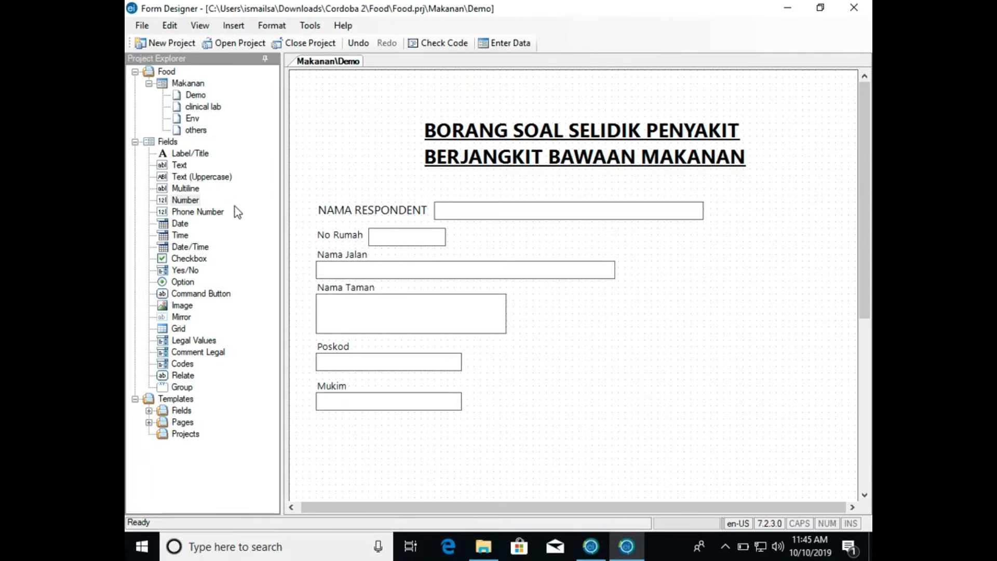
- Add a Label/Title reading Maklumat Diri with field name MaklumatDiri below the Mukim field
scroll(405, 443, down, 5)
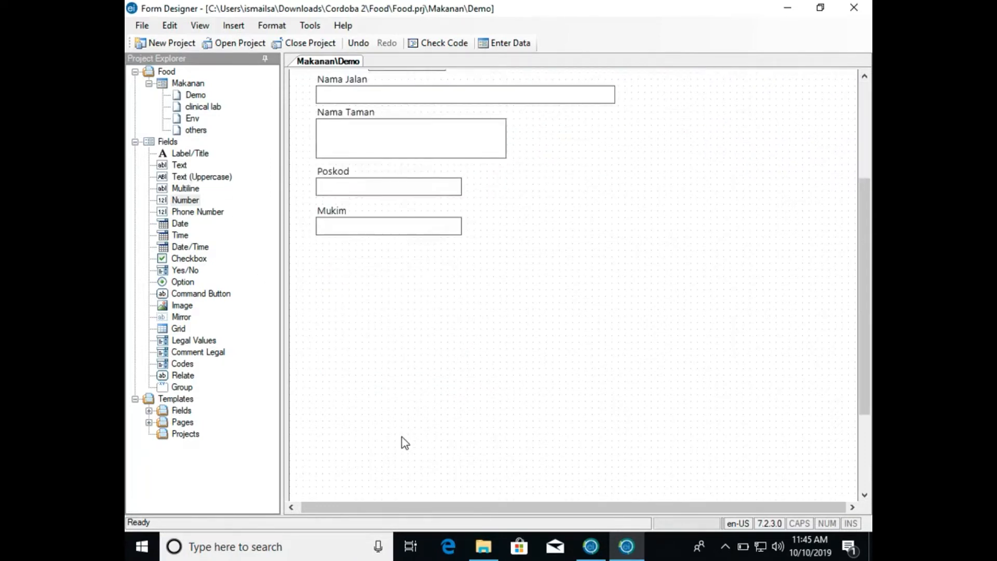
scroll(405, 442, up, 3)
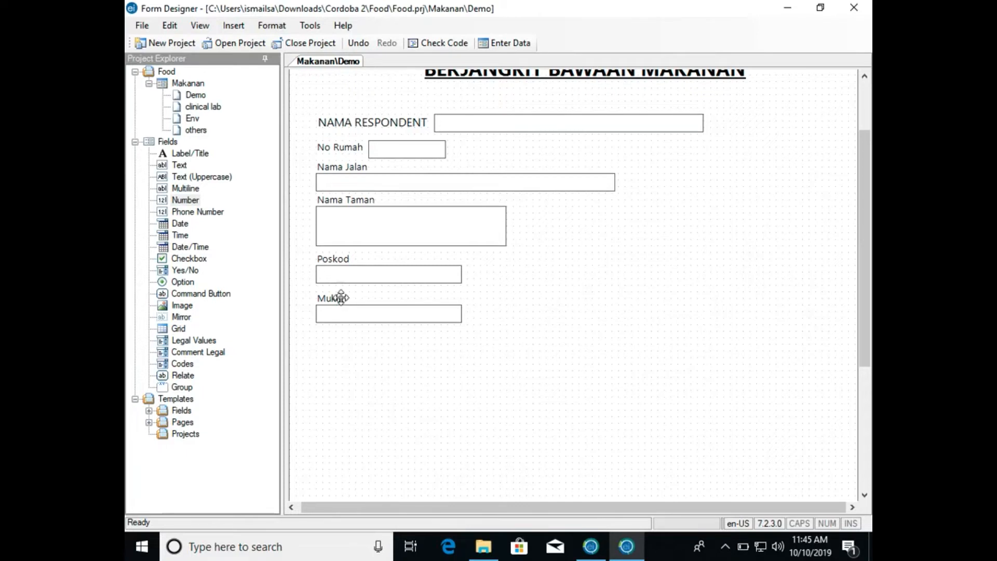
click(196, 154)
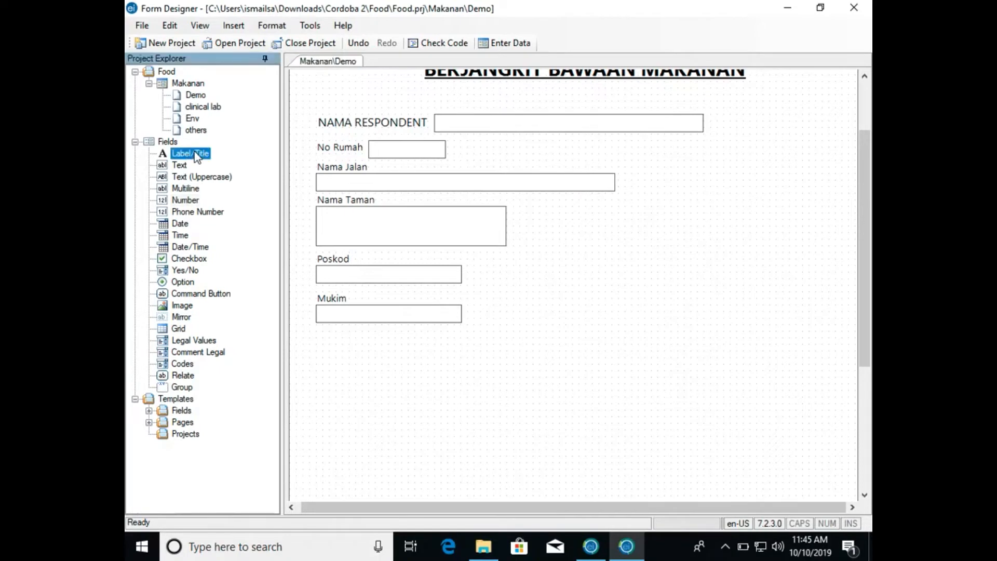
drag(190, 155, 354, 354)
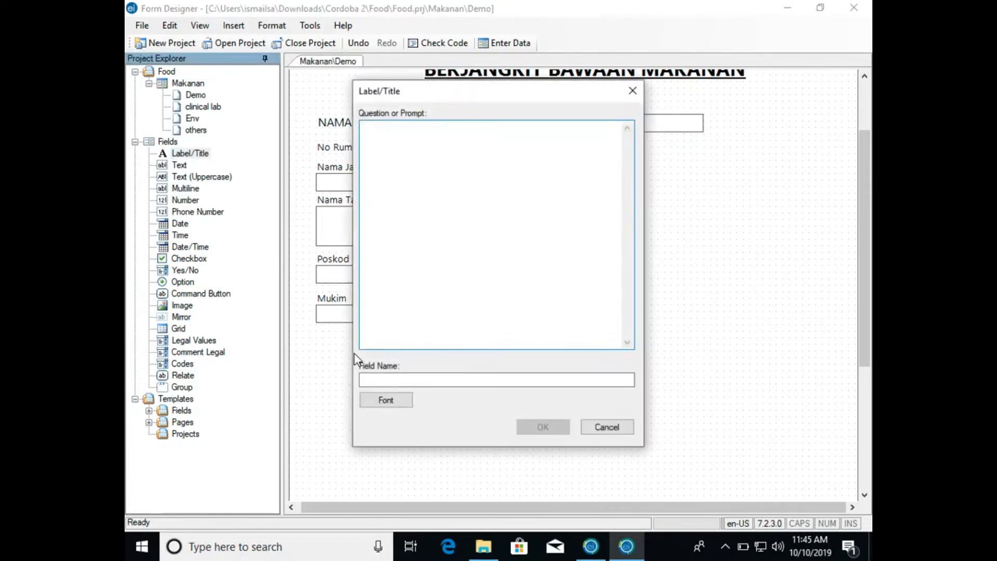
text(Maklumat )
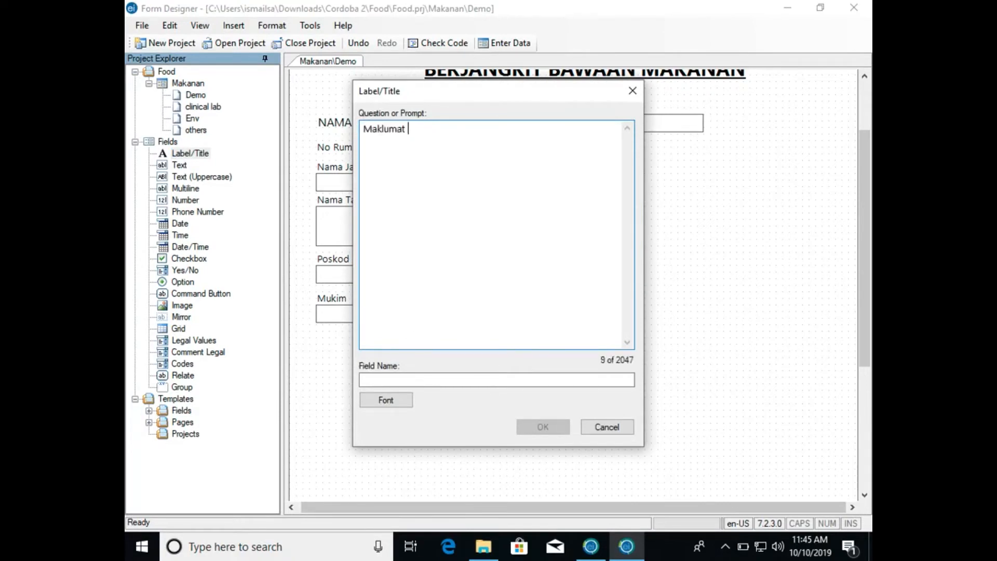
text(Diri)
click(452, 382)
click(526, 427)
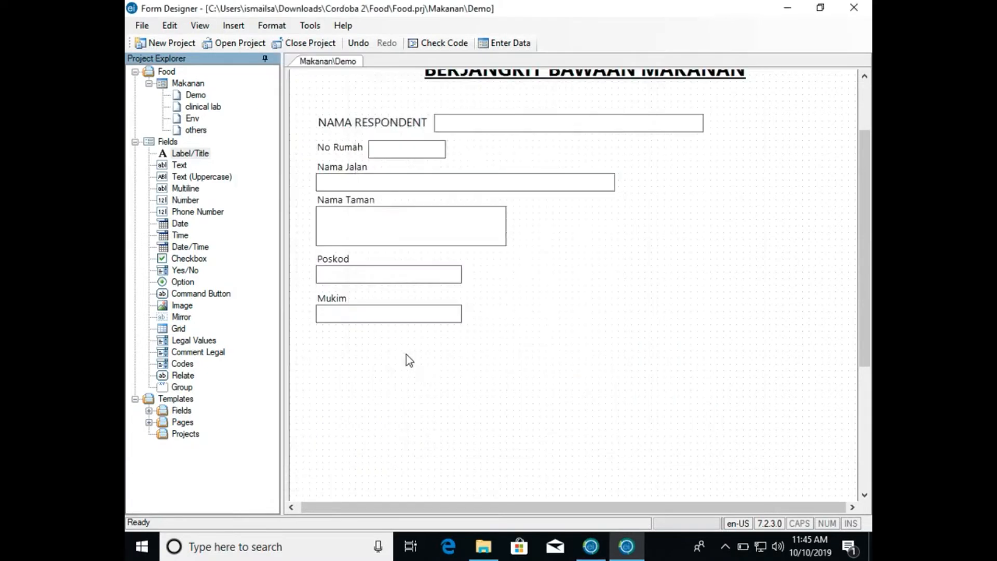
click(374, 349)
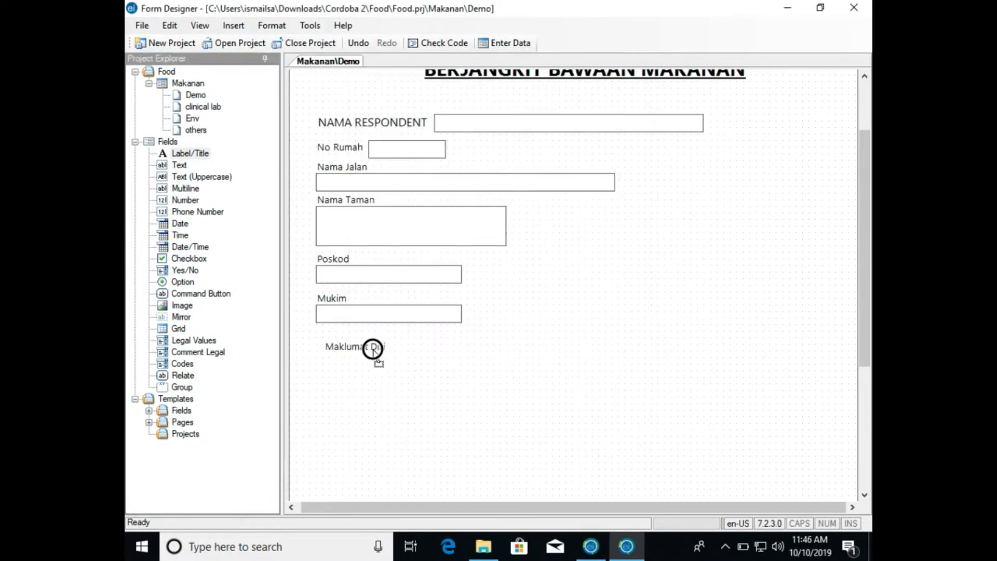
- Set the Maklumat Diri label's font size to 16 and fit the label in line beneath Mukim
right_click(373, 348)
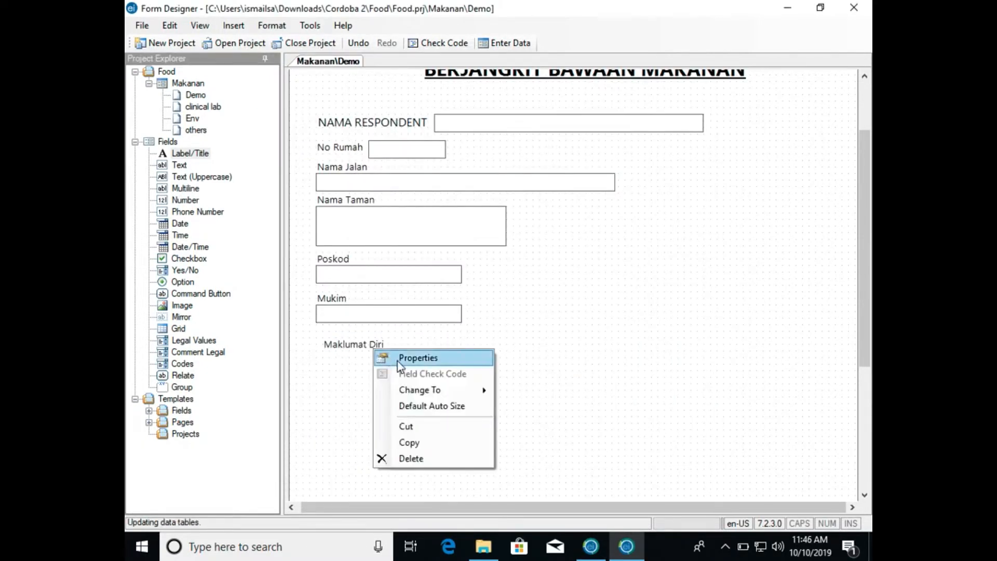
click(397, 358)
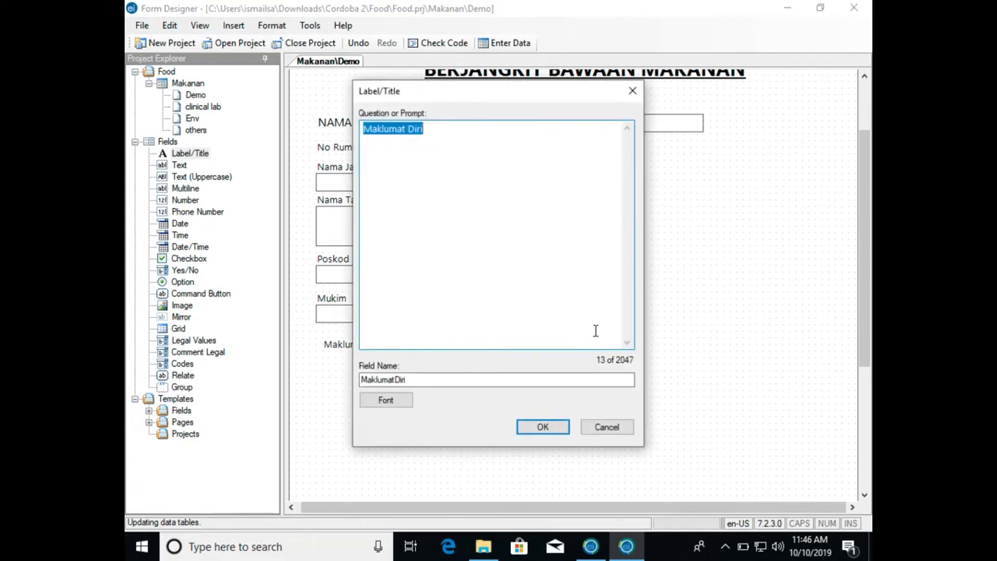
click(395, 398)
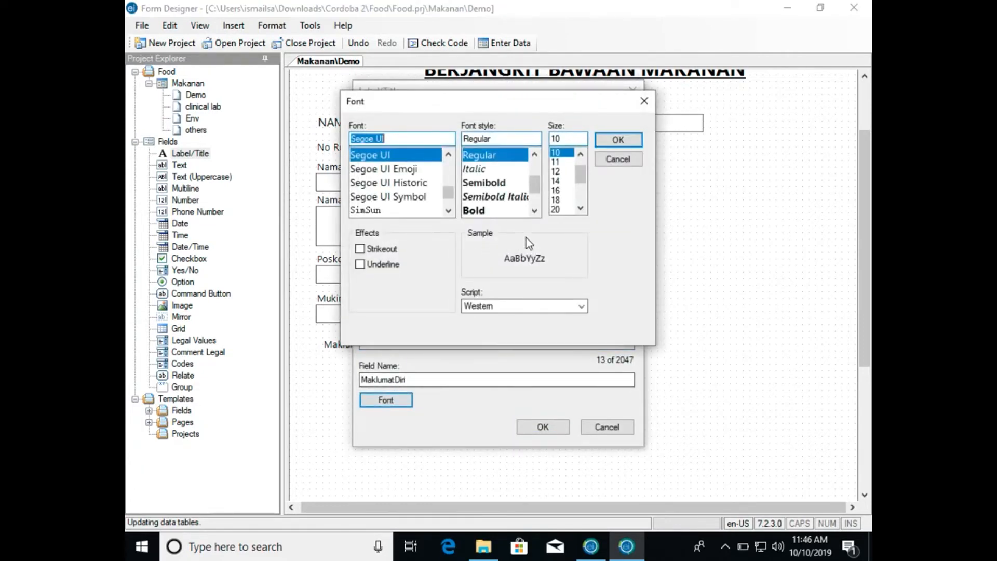
click(556, 190)
click(618, 140)
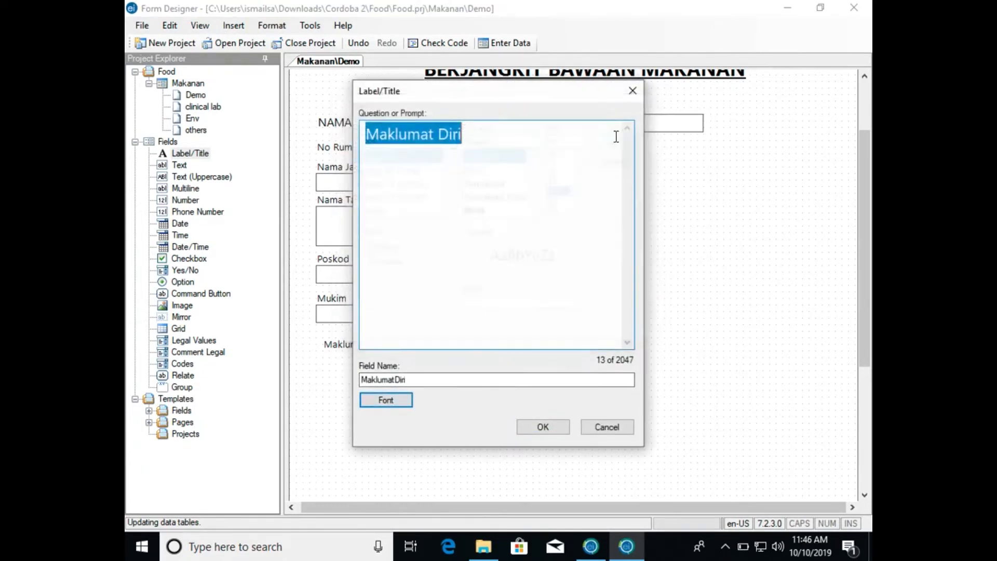
click(535, 425)
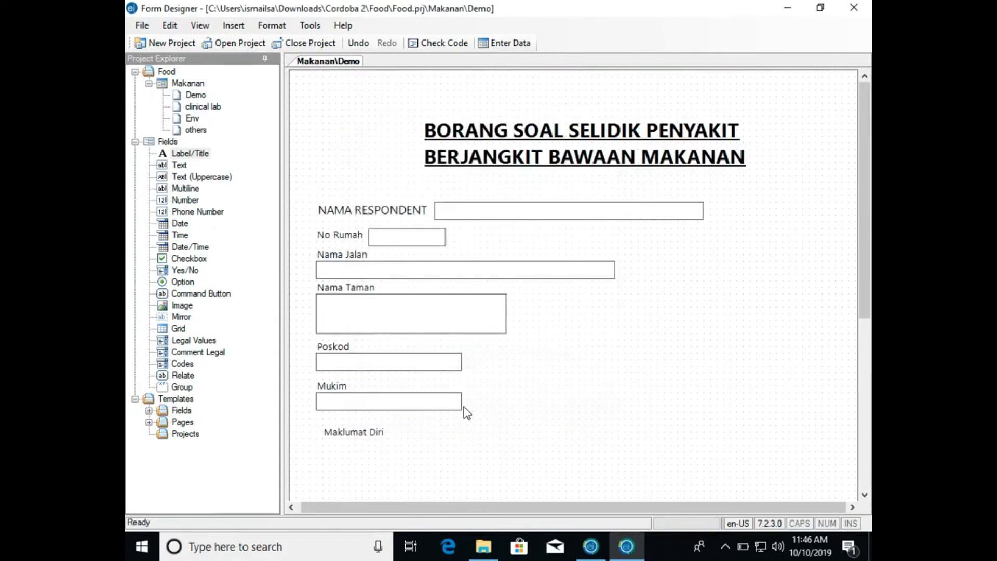
drag(396, 438, 391, 432)
- Add an Option field named Jantina with the two choices Lelaki and Wanita, placed beneath the Maklumat Diri label
scroll(467, 454, down, 3)
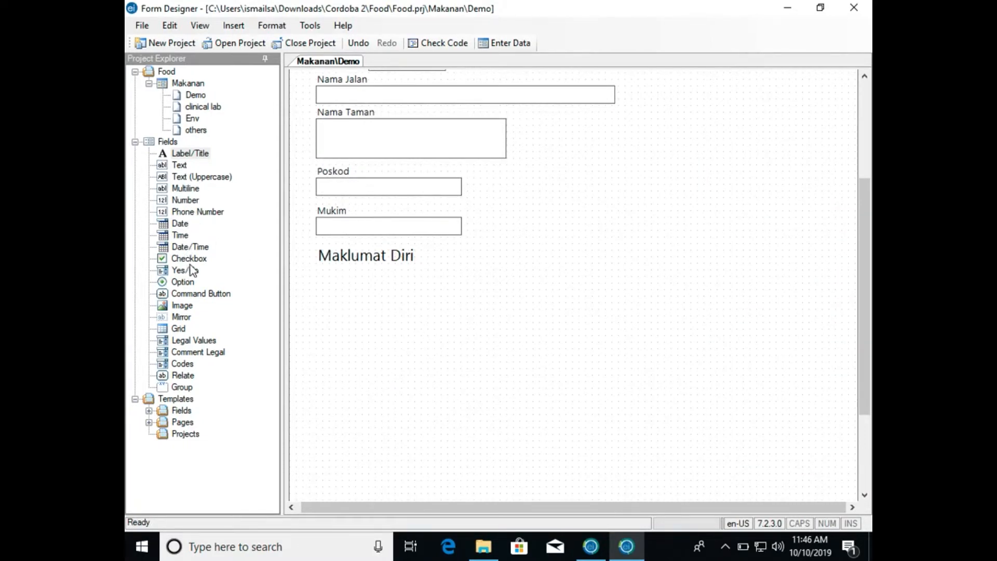
click(186, 284)
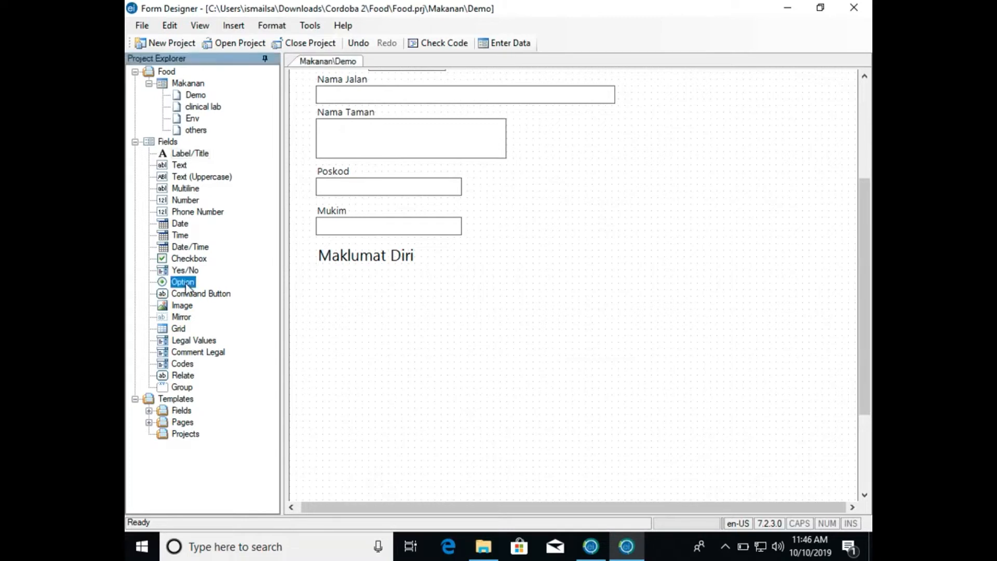
drag(186, 286, 333, 288)
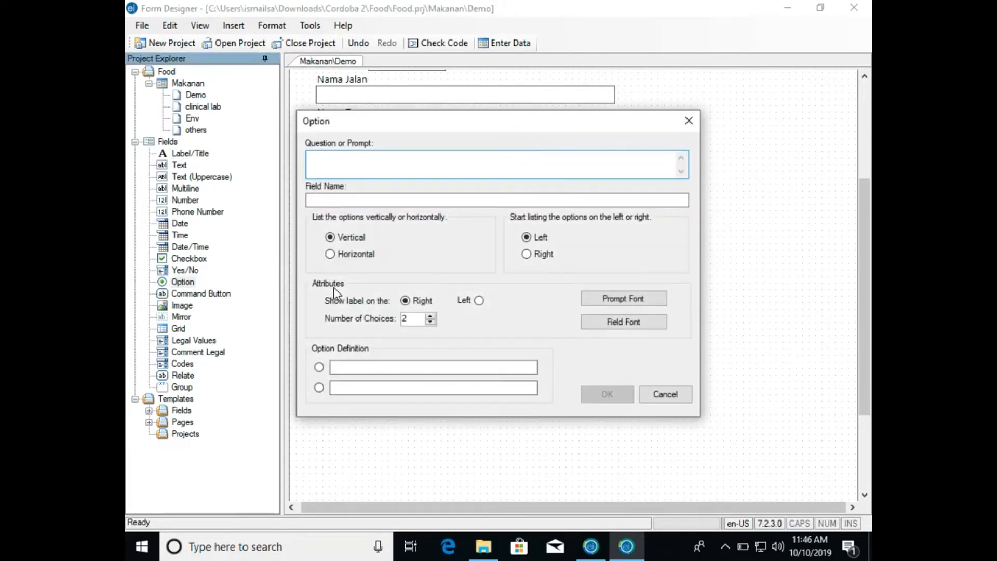
text(JAntina)
click(374, 366)
text(e)
key(BackSpace)
text(Lelaki)
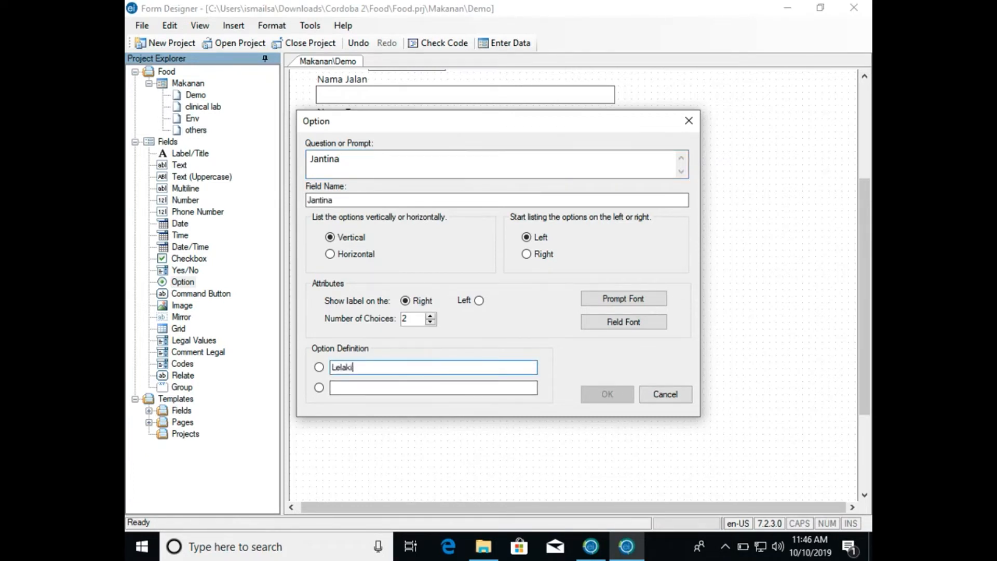
key(Tab)
text(Wanita)
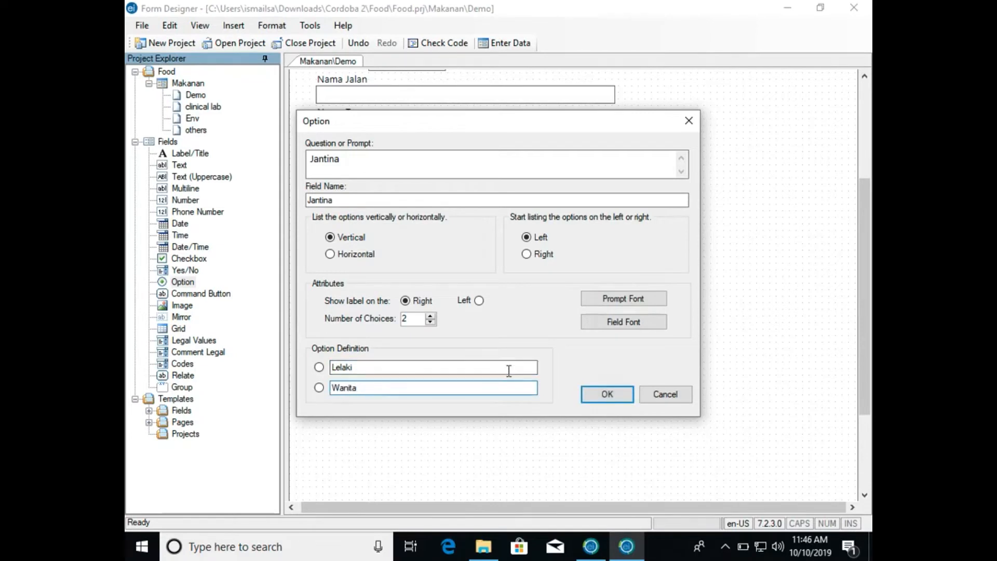
click(598, 394)
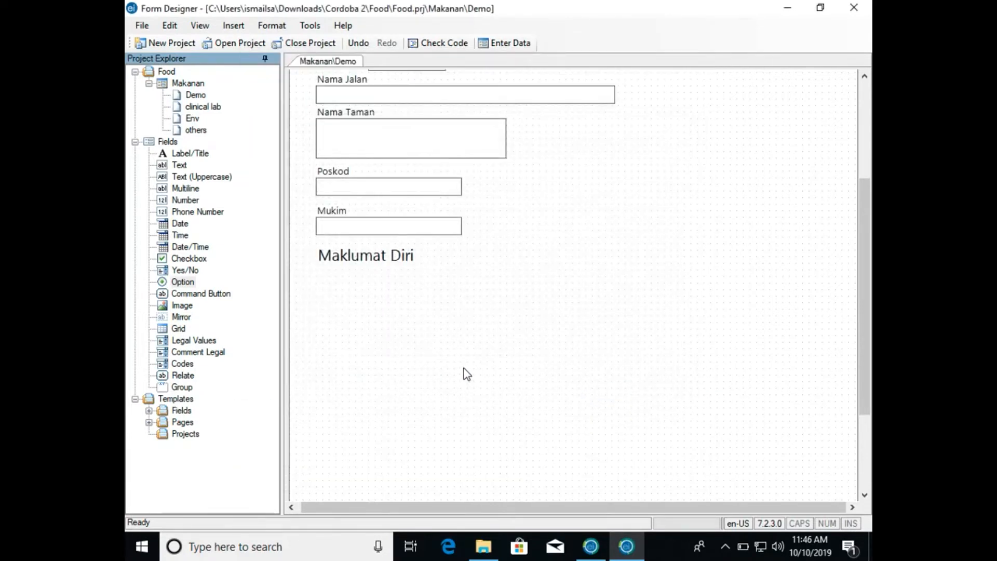
click(358, 285)
drag(358, 286, 355, 282)
- Add an Option field named Bangsa with three choices: Melayu, Cina and India
drag(183, 282, 346, 342)
text(Bangsa)
key(Tab)
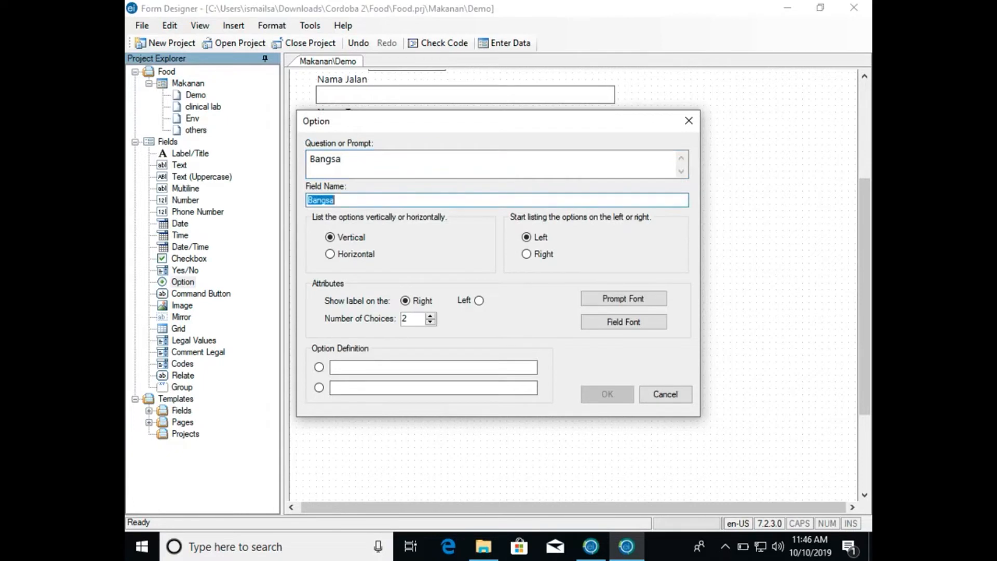
click(431, 316)
click(365, 367)
text(Melayu)
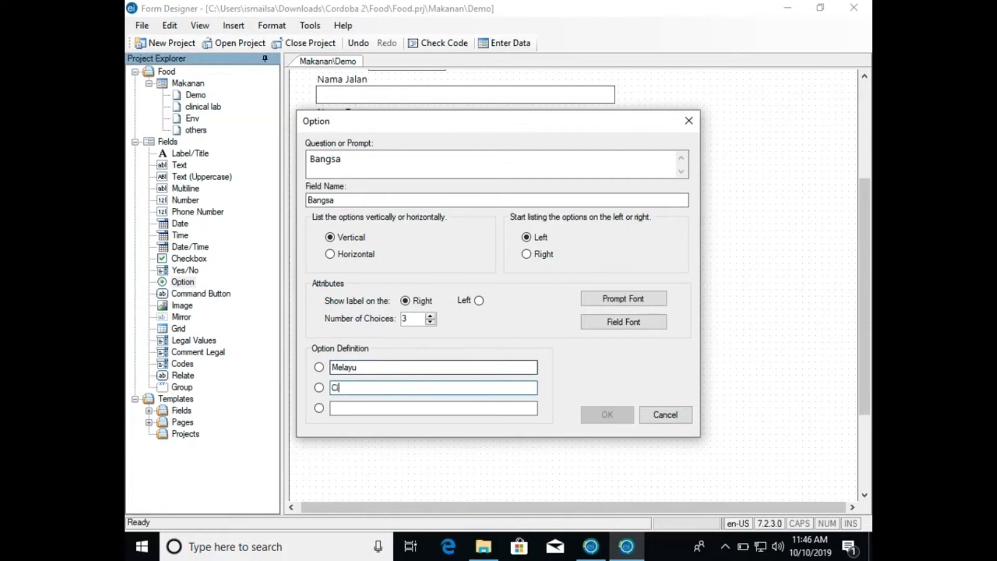
text(India)
key(Tab)
click(596, 415)
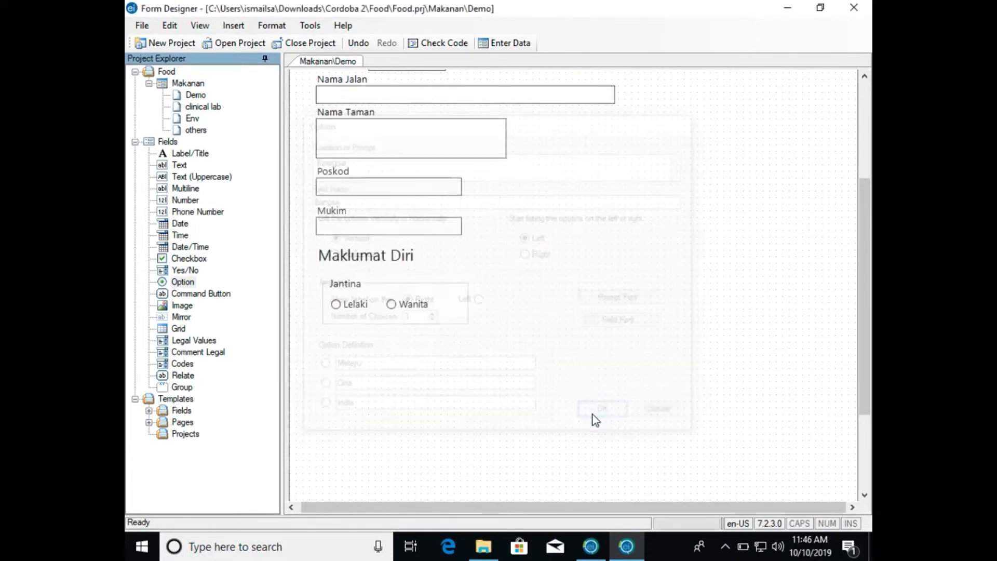
- Move the Bangsa option group beside Jantina and widen its box
drag(464, 349, 576, 274)
click(457, 292)
drag(457, 291, 454, 288)
click(543, 294)
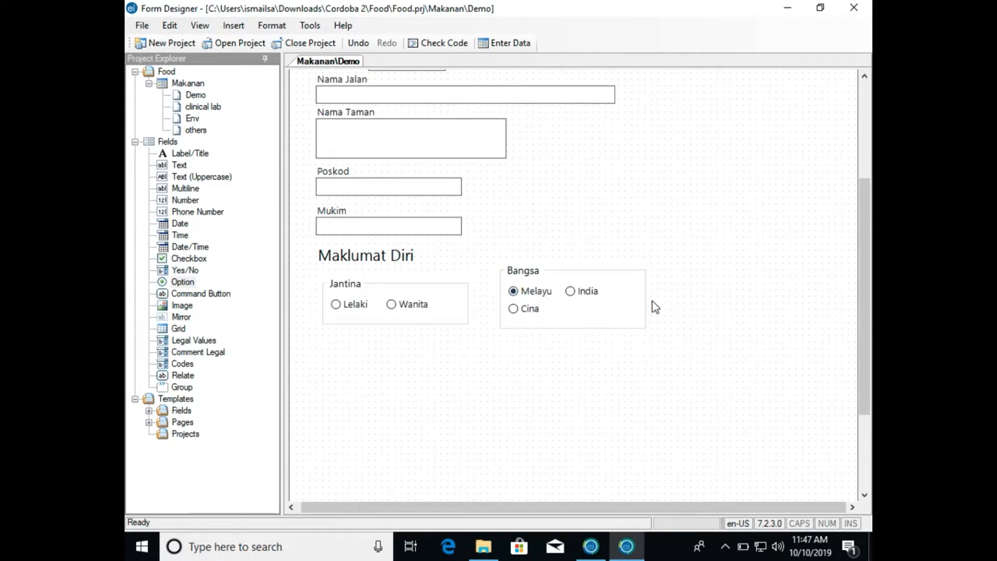
click(649, 295)
drag(649, 294, 692, 298)
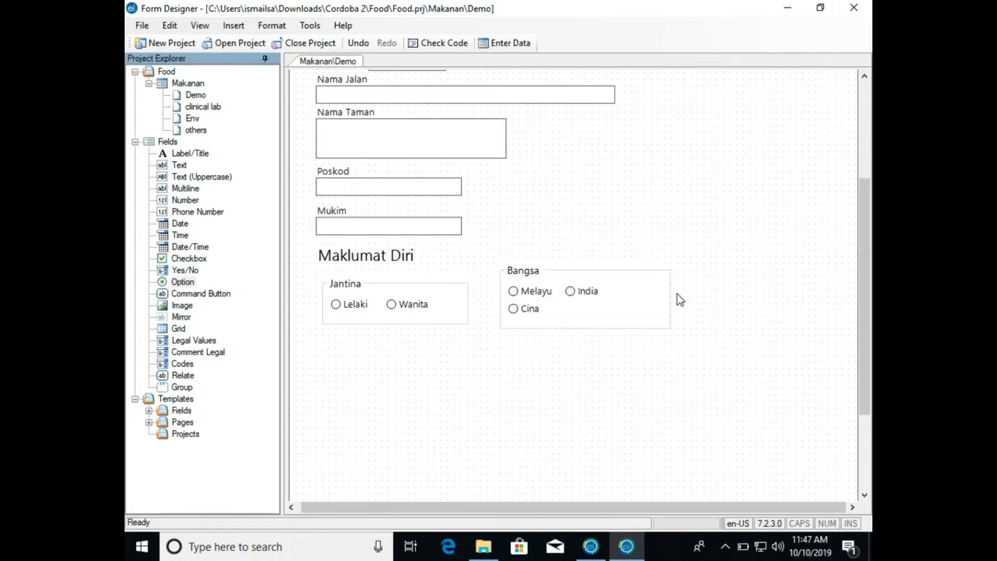
- Resize the Bangsa option group so that Melayu, Cina and India sit in a single row
click(672, 295)
drag(673, 296, 683, 318)
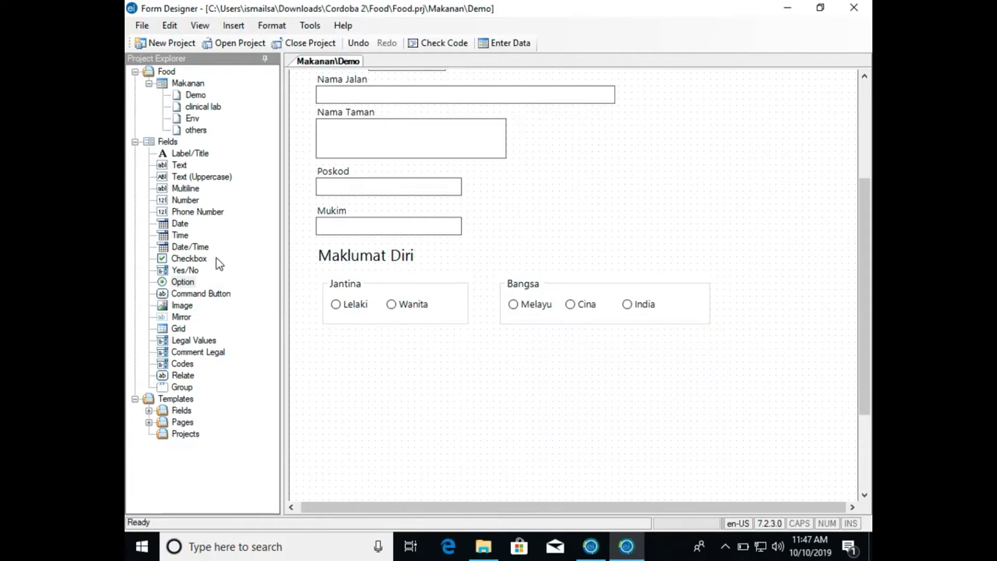
- Add an Option field named Taraf Pendidikan with the choices SPM Kebawah and Diploma Ke Atas, placed beneath Jantina
drag(176, 281, 364, 345)
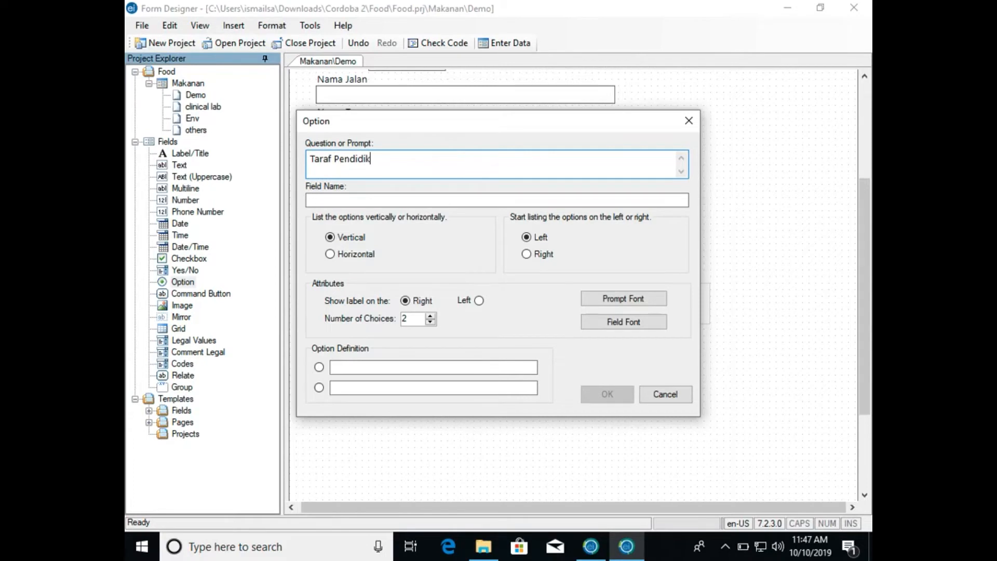
click(394, 367)
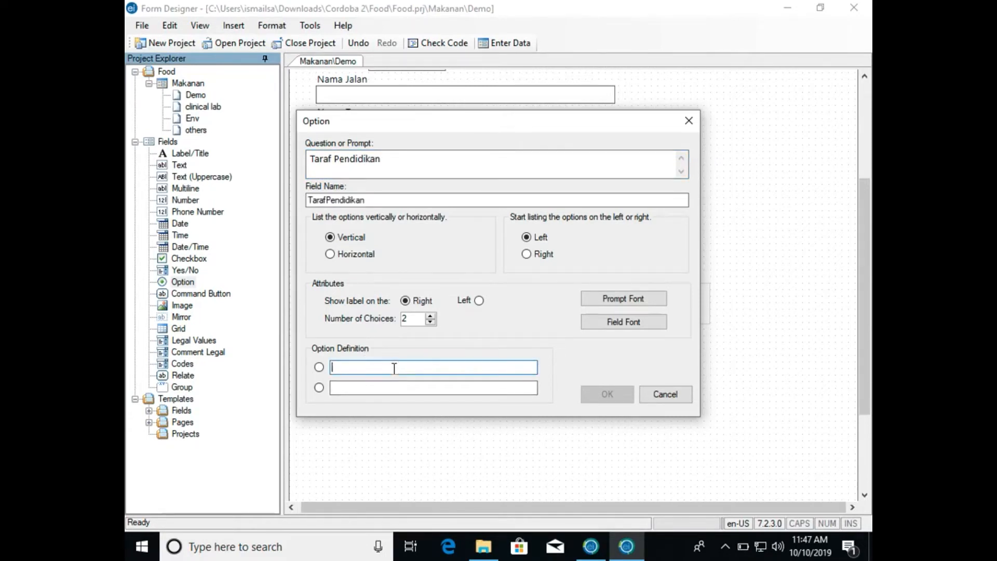
text(SPM KE)
text(bawah)
key(Tab)
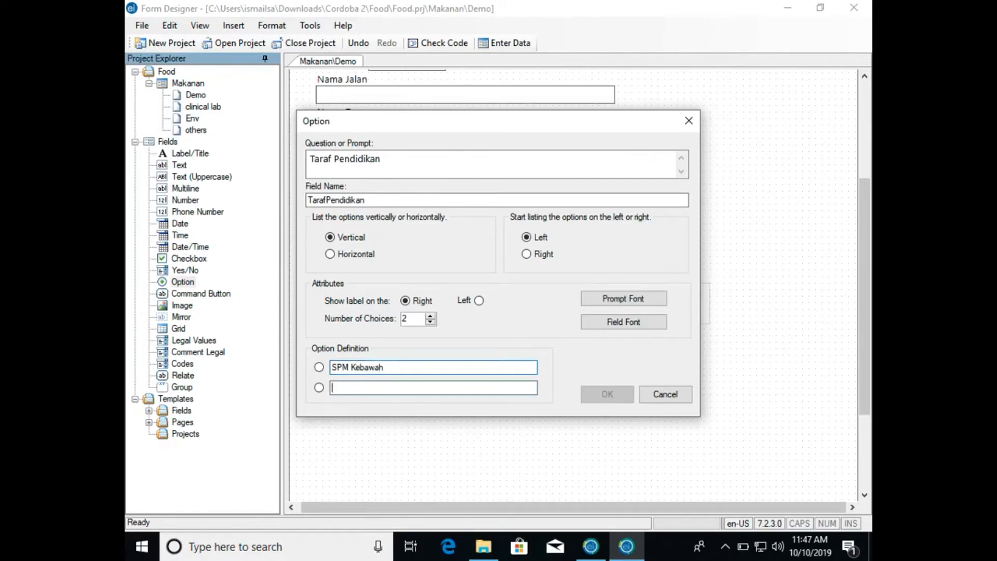
text(Diploma)
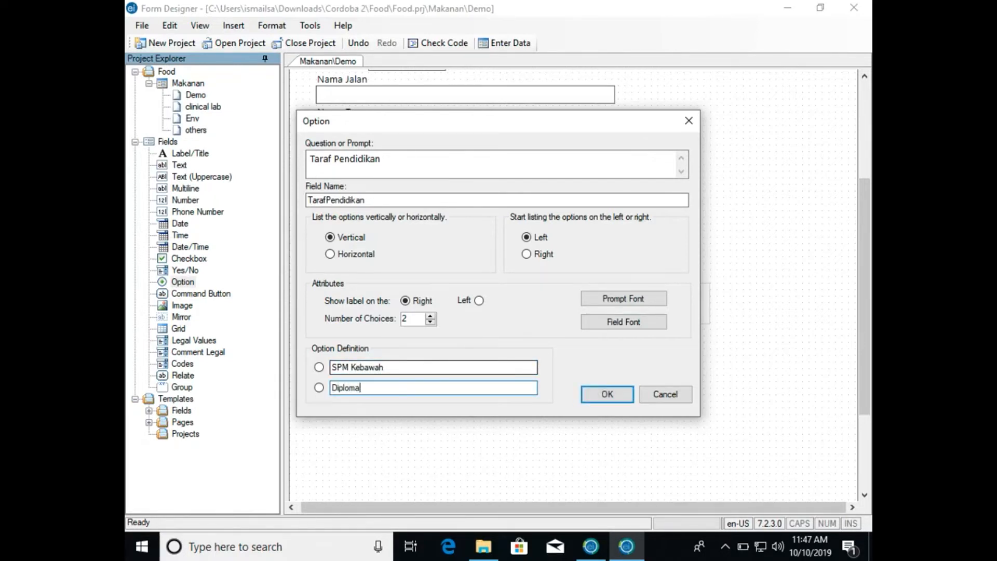
text( Ke Atas)
click(597, 393)
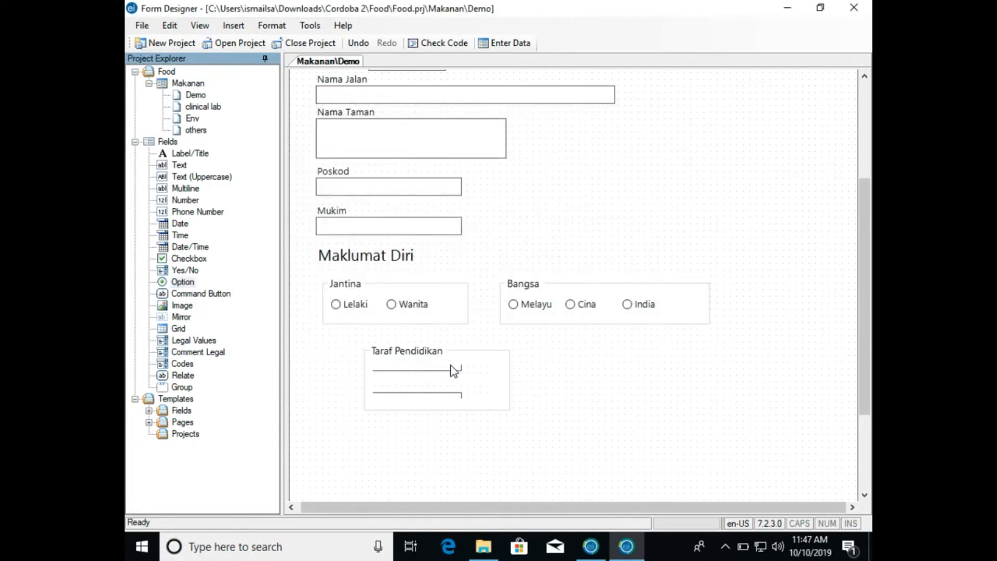
drag(435, 357, 396, 350)
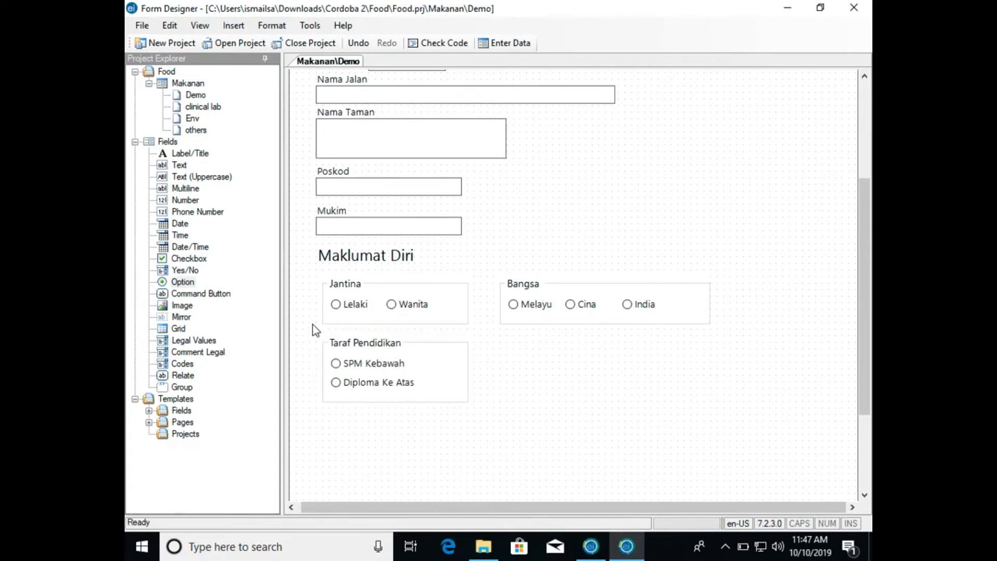
- Add an Option field named Status Perkahwinan with three choices: Bujang, Berkahwin and Janda/ Duda
drag(187, 281, 509, 366)
text(Status PErkahwi)
key(BackSpace)
key(BackSpace)
key(BackSpace)
key(BackSpace)
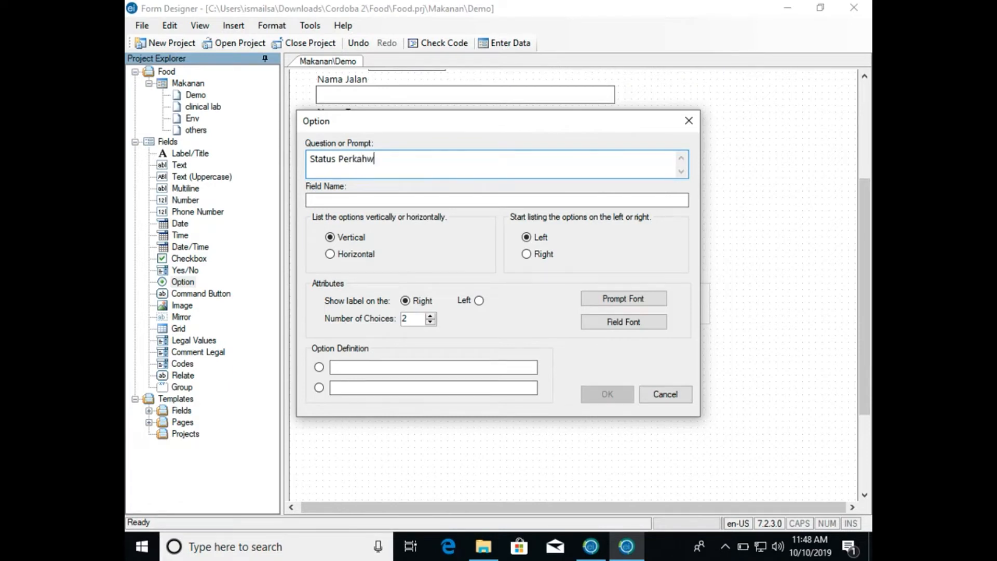
click(429, 315)
click(397, 367)
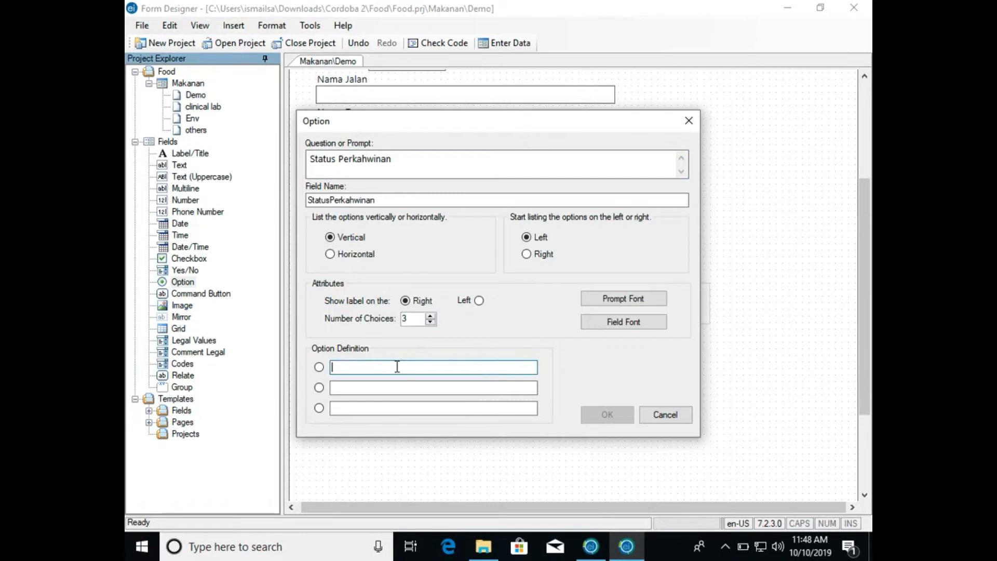
text(Bujang)
key(Tab)
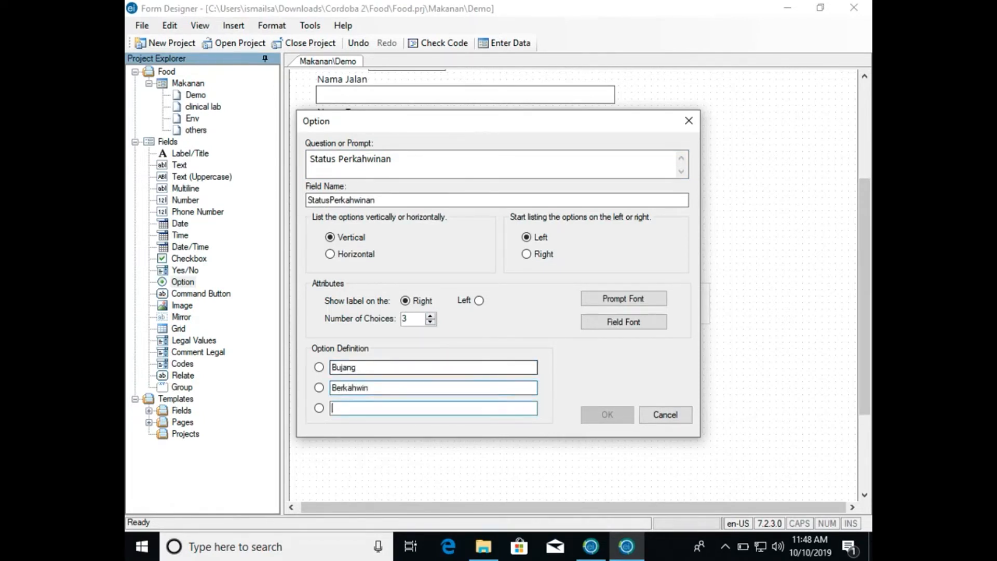
text(Janda)
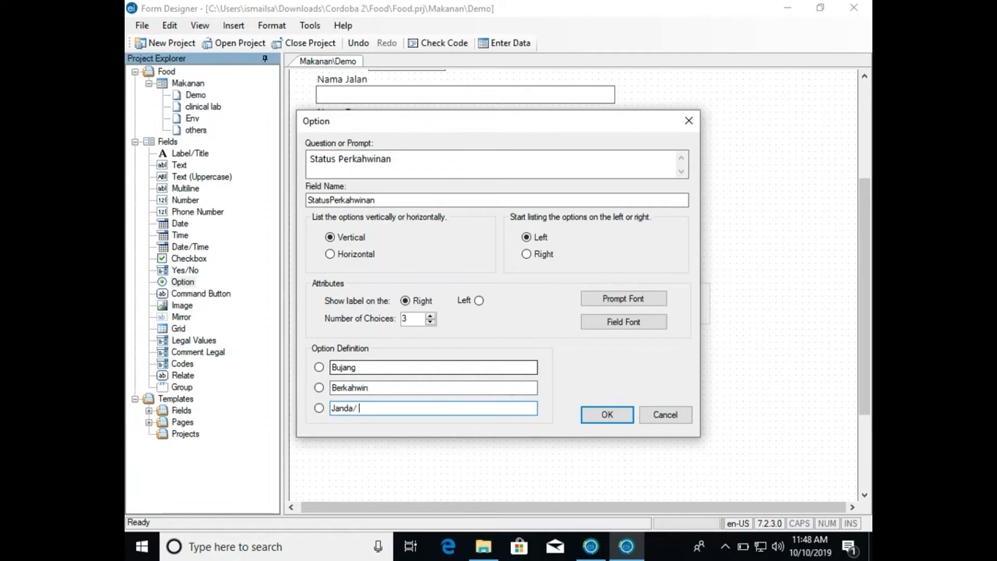
text(/ Duda)
click(594, 414)
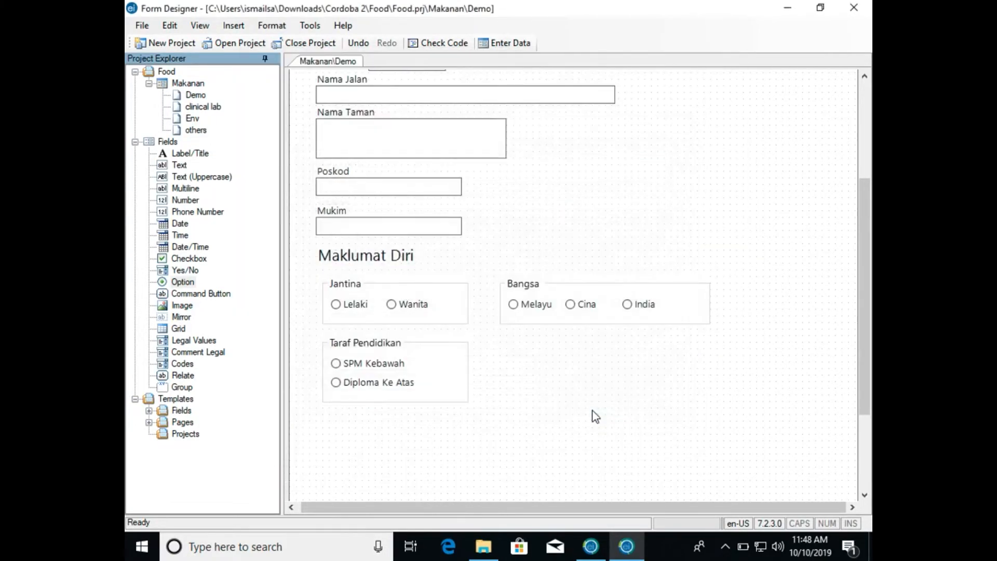
- Move the Status Perkahwinan option group beneath Bangsa, level with Taraf Pendidikan
click(556, 390)
drag(554, 372, 581, 349)
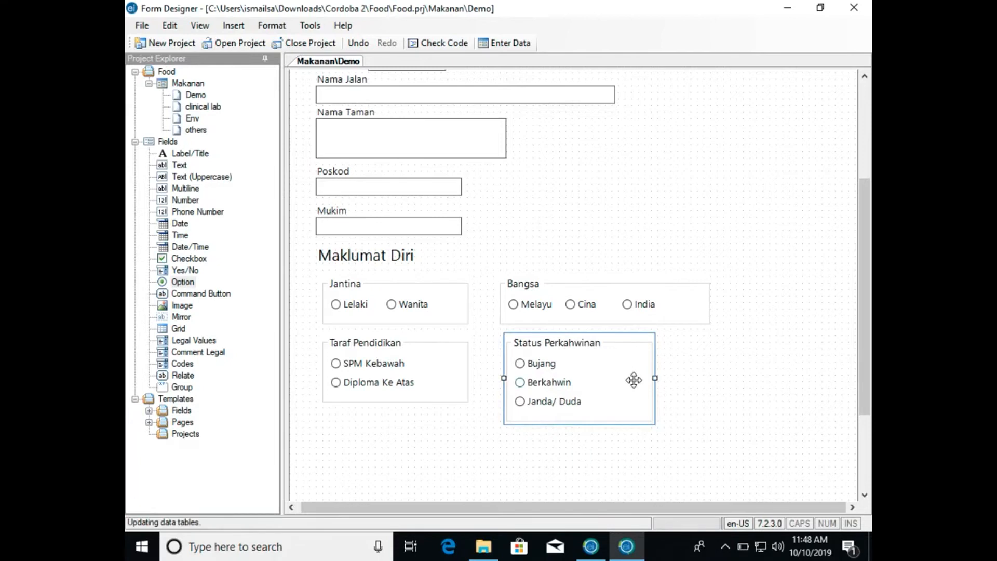
click(562, 447)
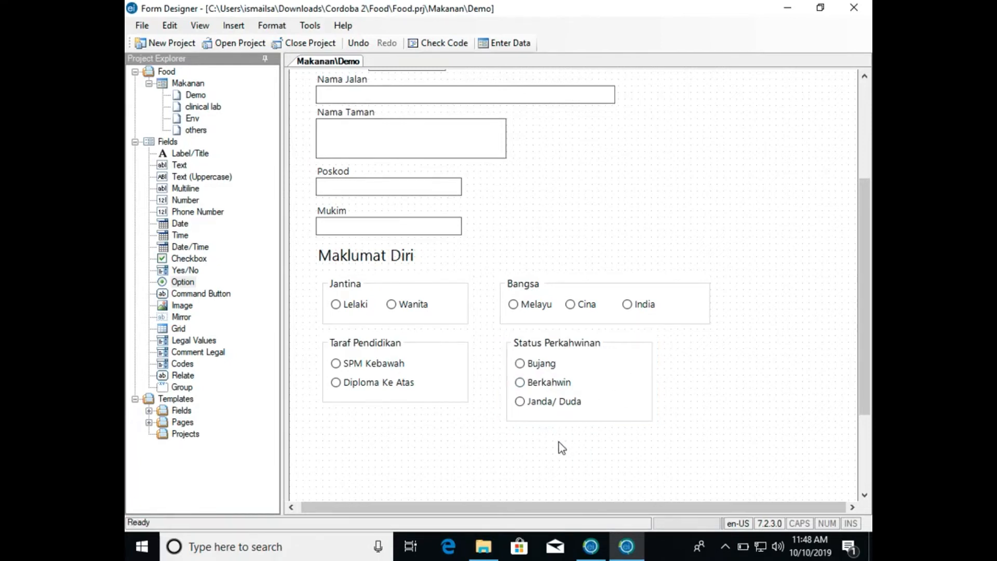
- Add a Number field with the prompt Umur (Tahun) and field name UmurTahun, placed beneath Taraf Pendidikan
drag(188, 284, 376, 418)
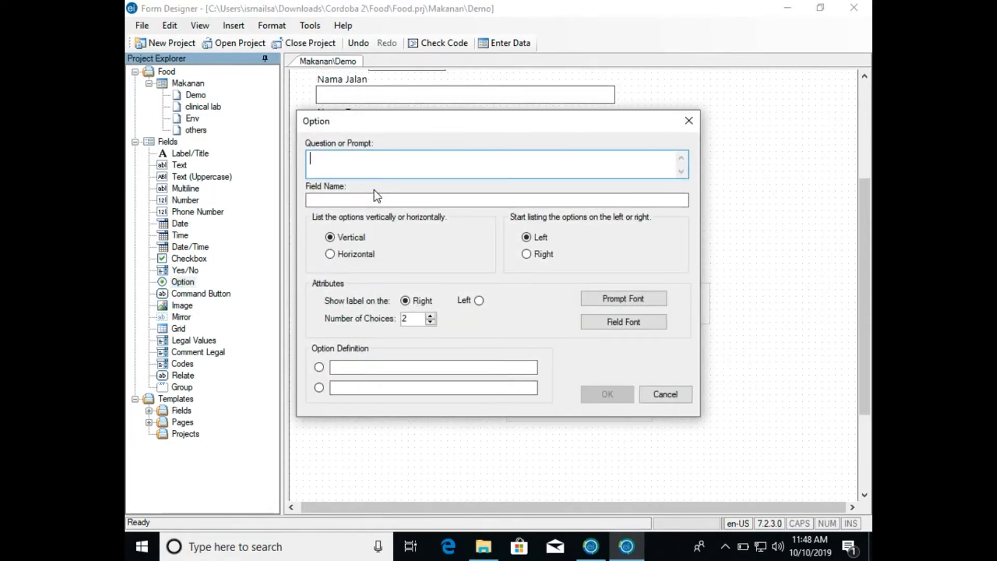
click(668, 393)
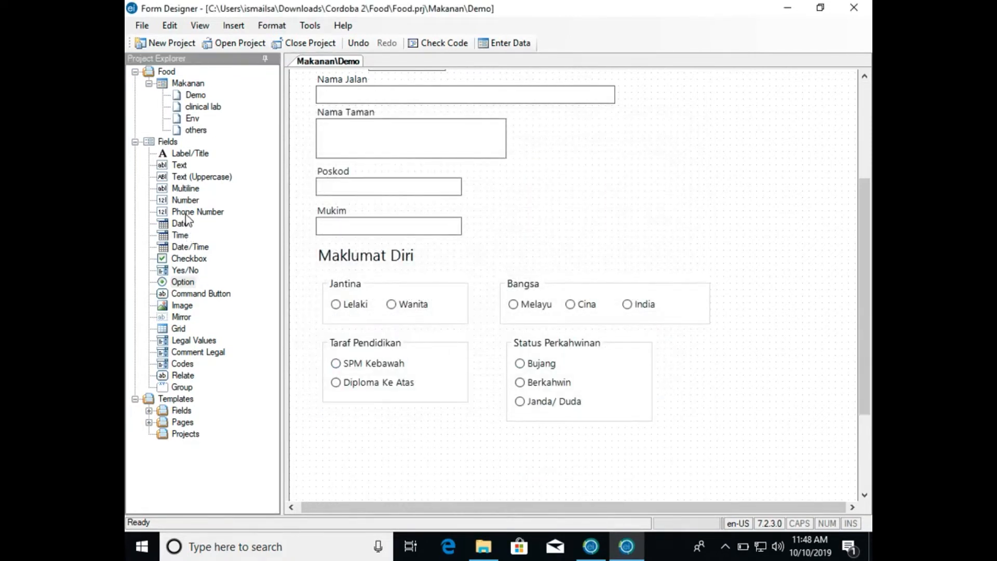
click(179, 200)
drag(179, 200, 401, 444)
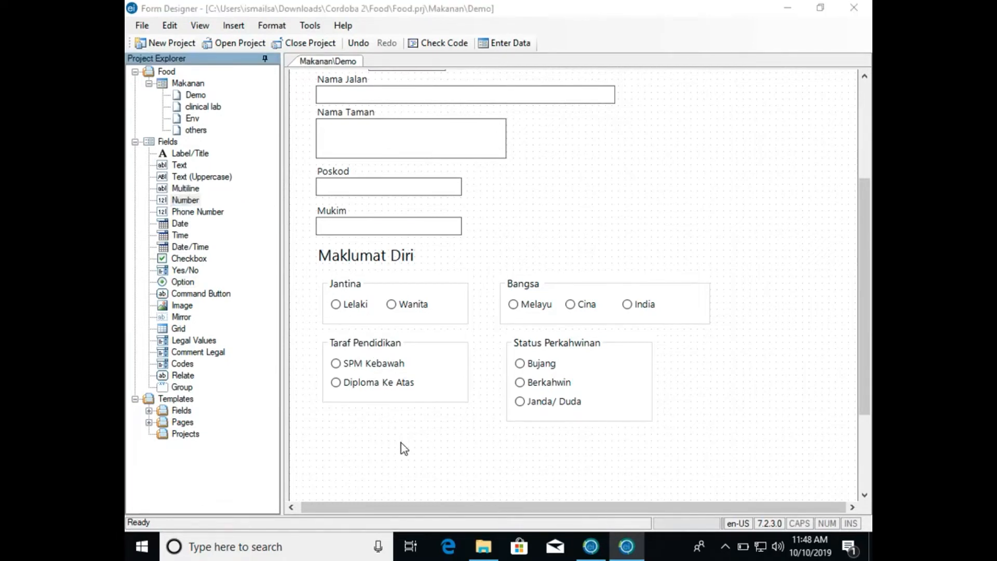
text(Umur)
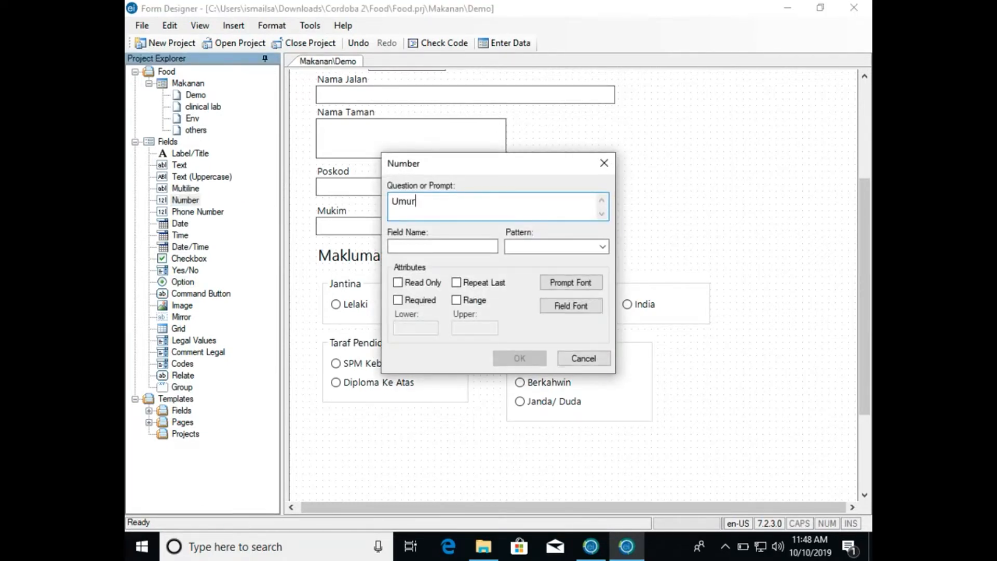
text( (Tahun)
click(469, 246)
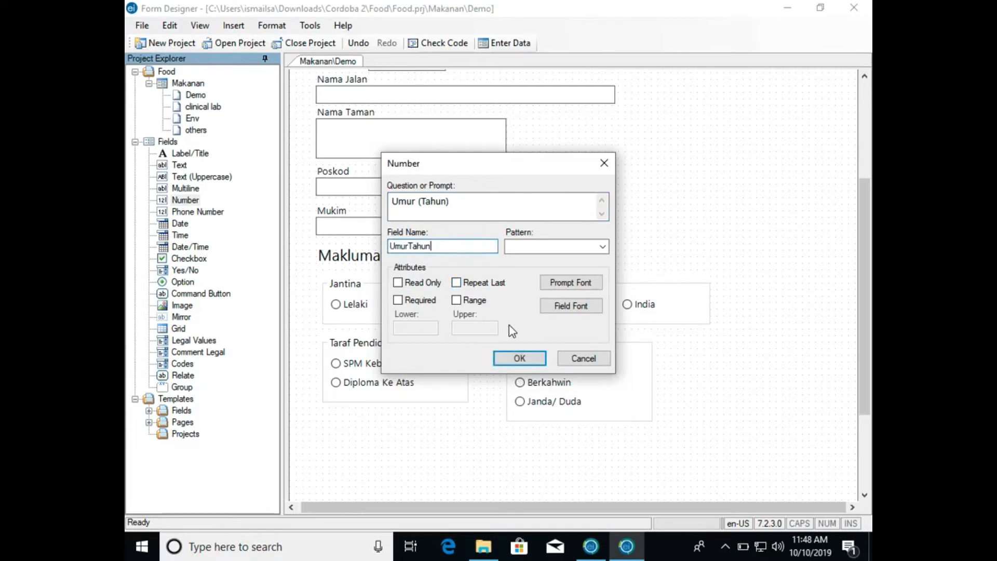
click(518, 358)
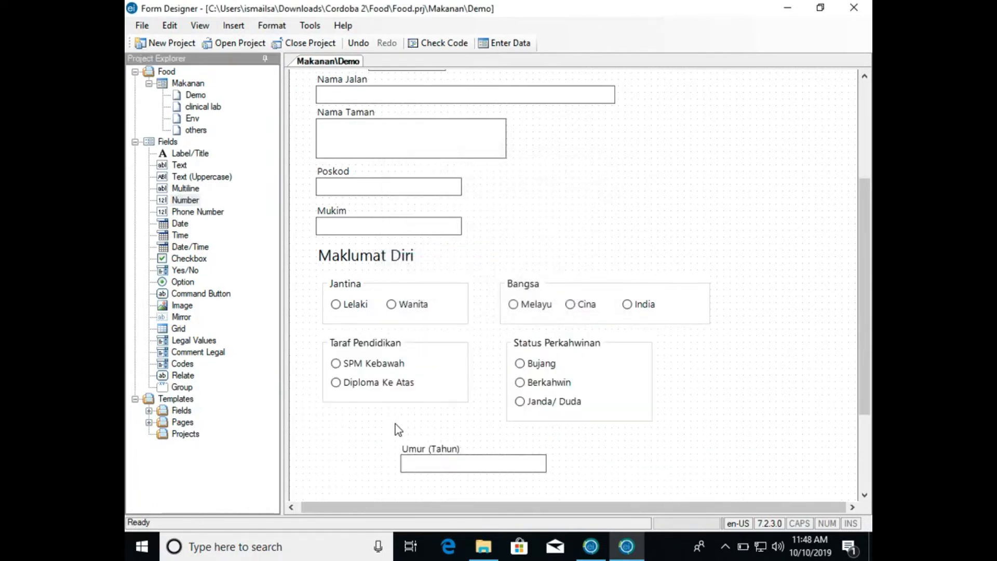
drag(438, 454, 397, 459)
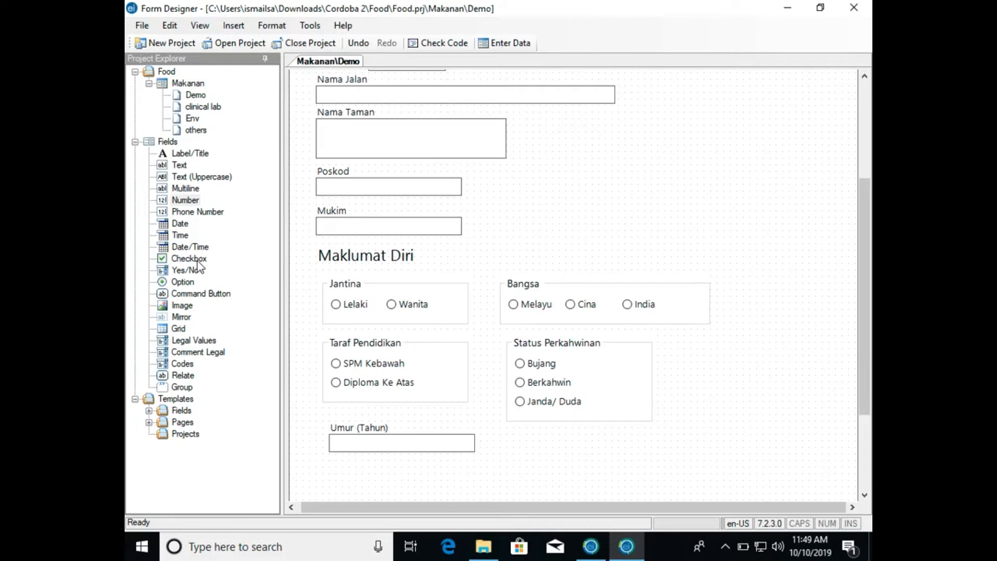
- Start an Option field named Premis beneath Umur (Tahun), with the choices Sekolah/ Institusi and Kedai
scroll(458, 352, down, 1)
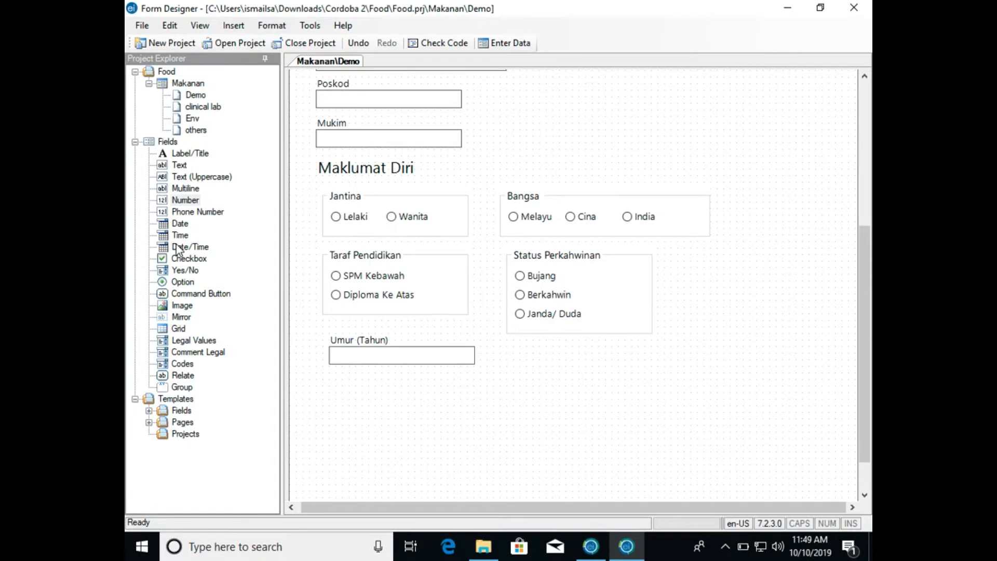
key(ctrl+Left)
drag(185, 284, 377, 401)
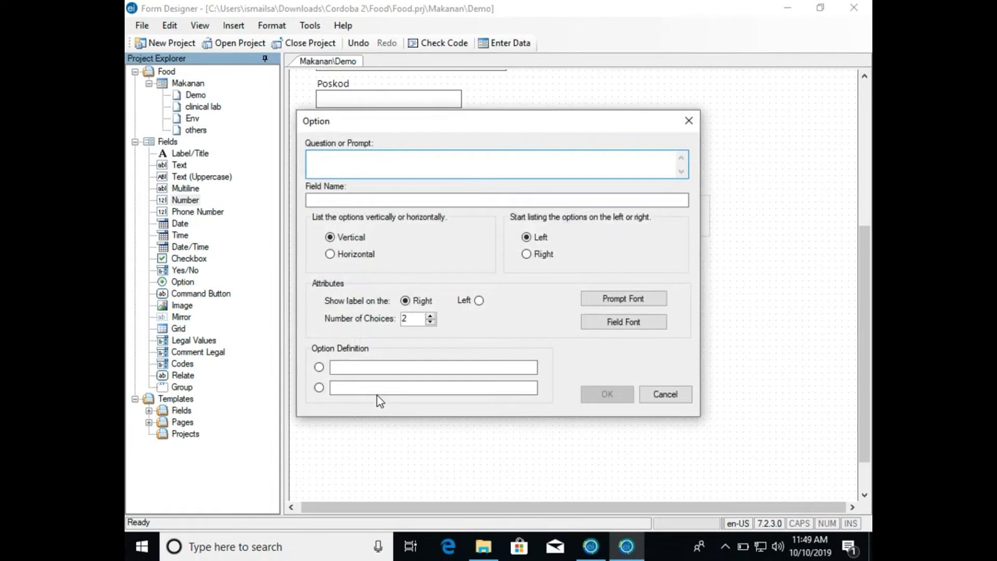
text(Premis)
click(385, 367)
text(Sekolah/ Institutsi)
key(BackSpace)
key(BackSpace)
key(BackSpace)
text(si)
key(Tab)
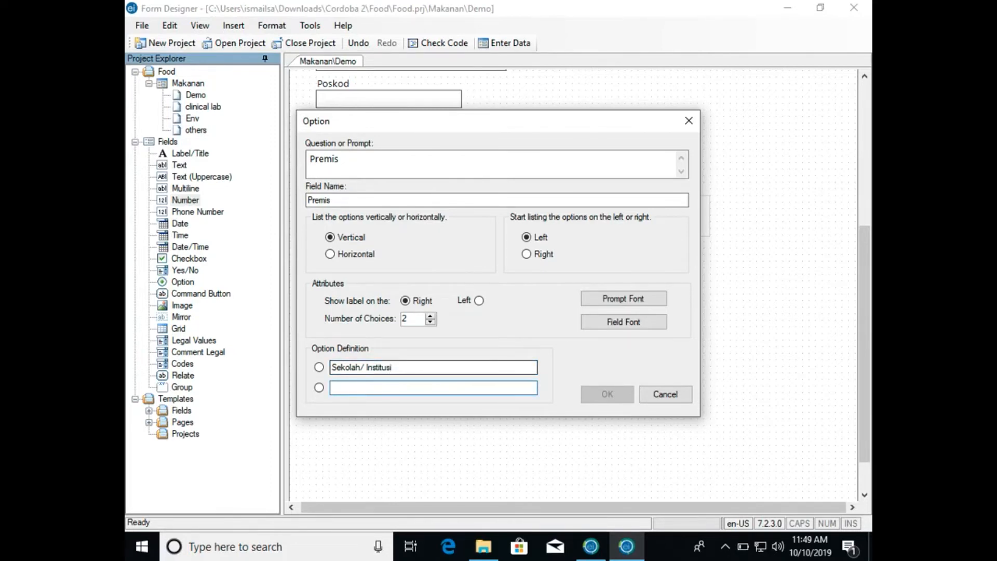
text(Kedai)
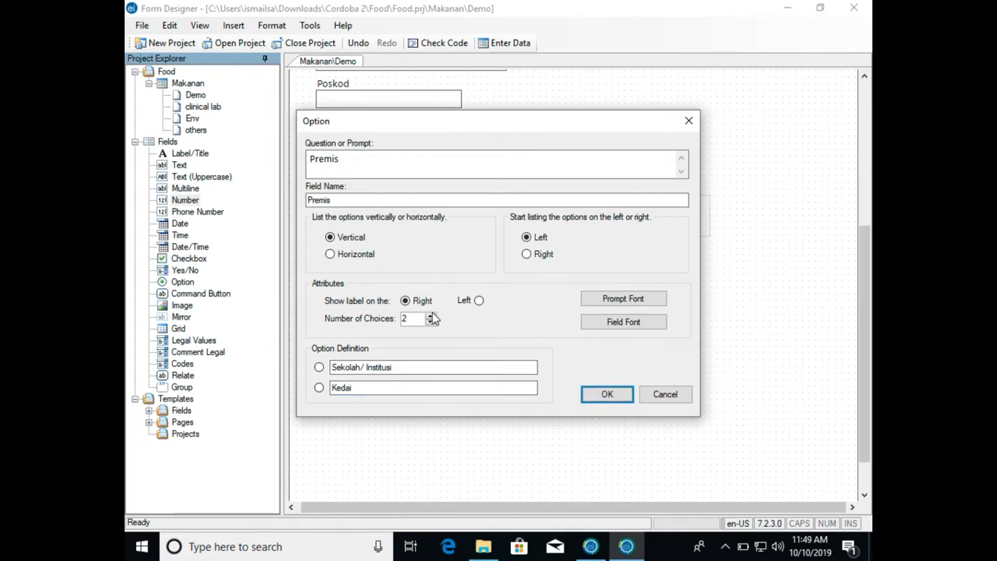
- Raise the number of Premis choices to 3, enter Restoran as the third choice and create the field
click(430, 315)
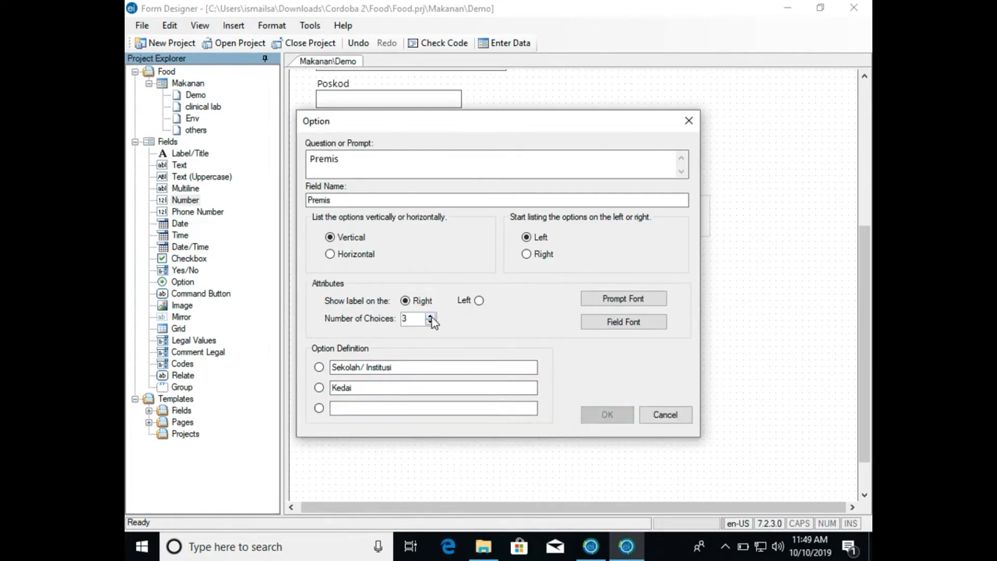
click(367, 407)
text(Restoran)
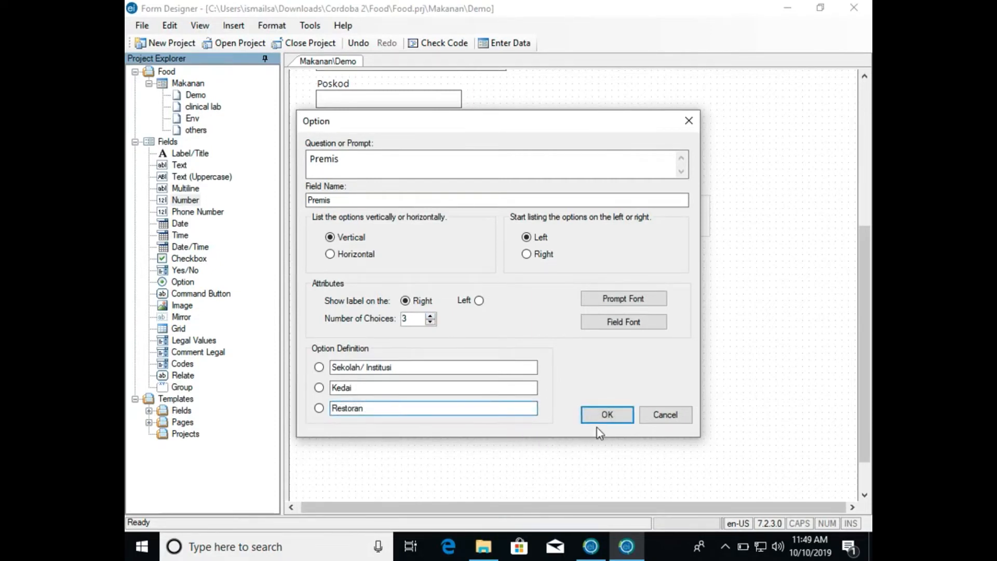
click(606, 421)
click(513, 394)
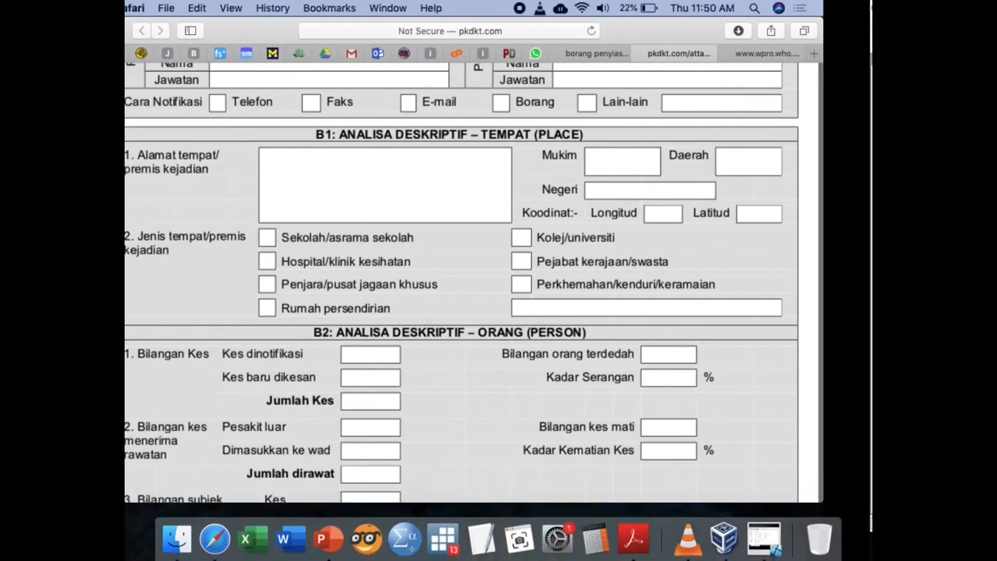
- Edit the Premis field to have four choices, with Majlis/ Event as the fourth
scroll(412, 327, down, 2)
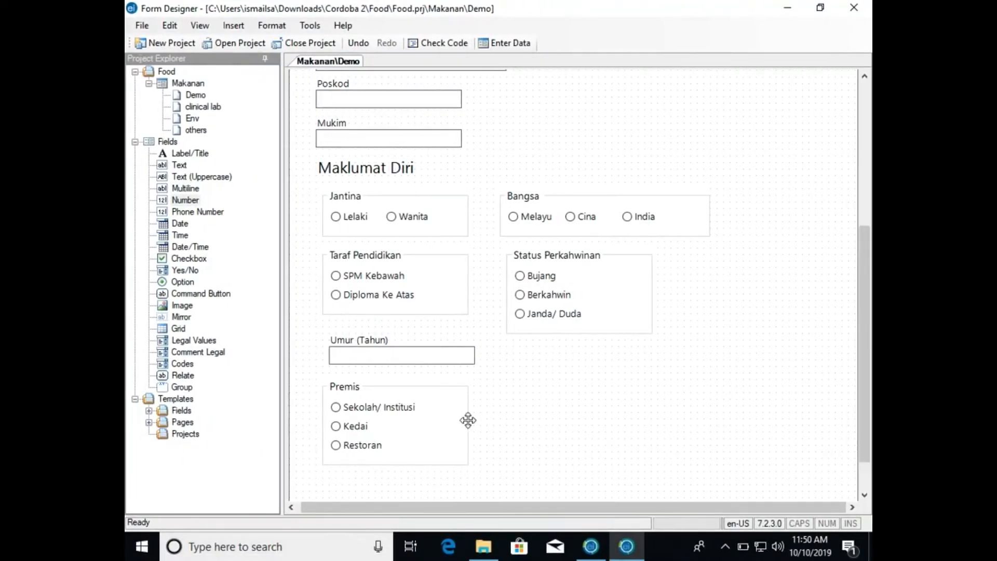
click(441, 424)
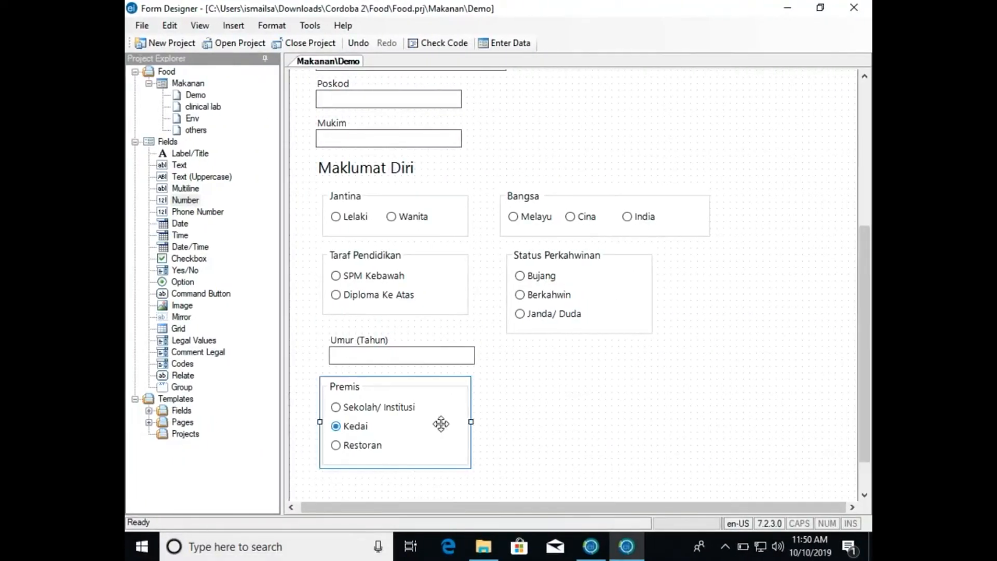
right_click(448, 388)
click(462, 390)
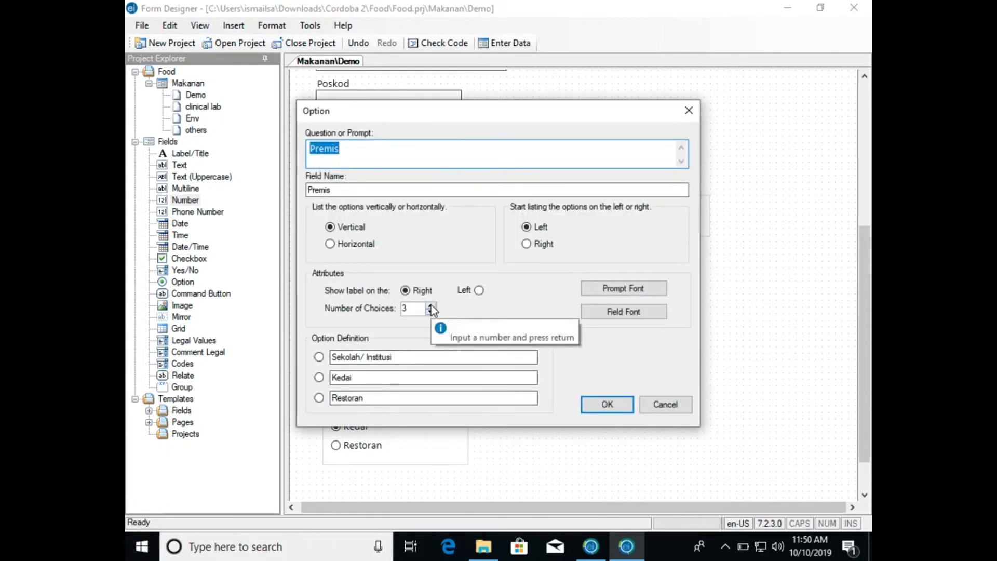
click(430, 305)
click(379, 419)
text(Majlis/ Event)
click(608, 421)
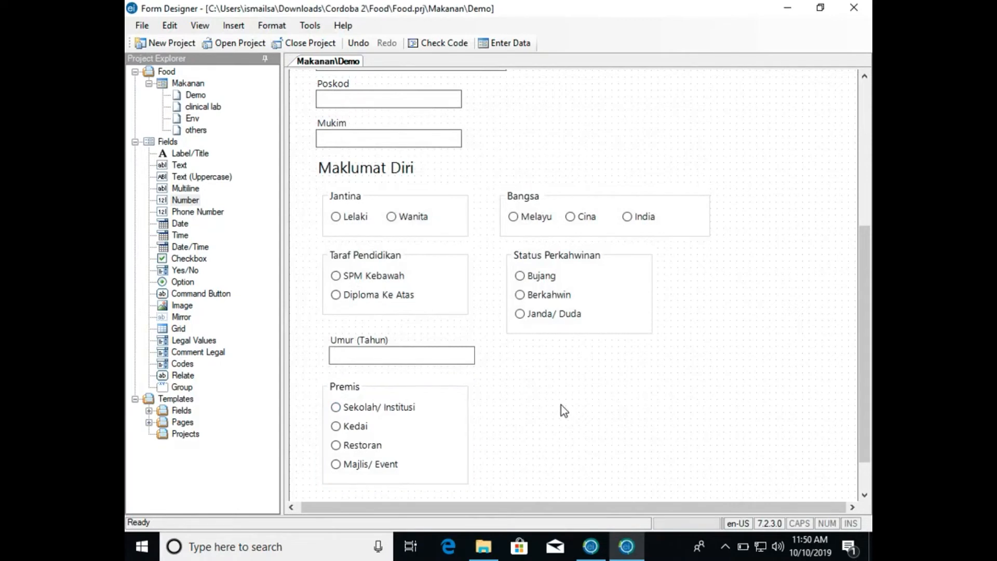
scroll(560, 404, down, 1)
scroll(560, 408, up, 4)
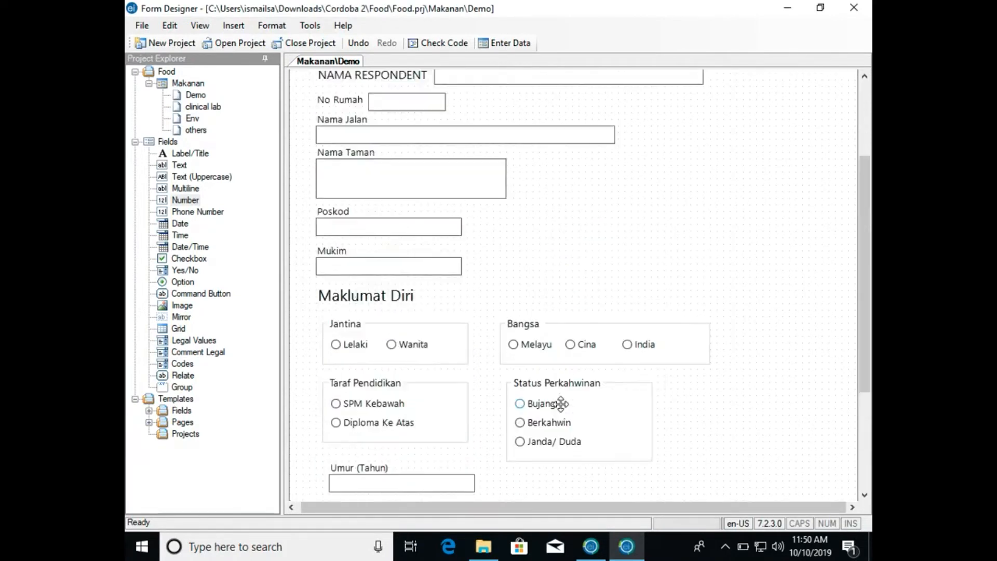
click(647, 335)
click(677, 233)
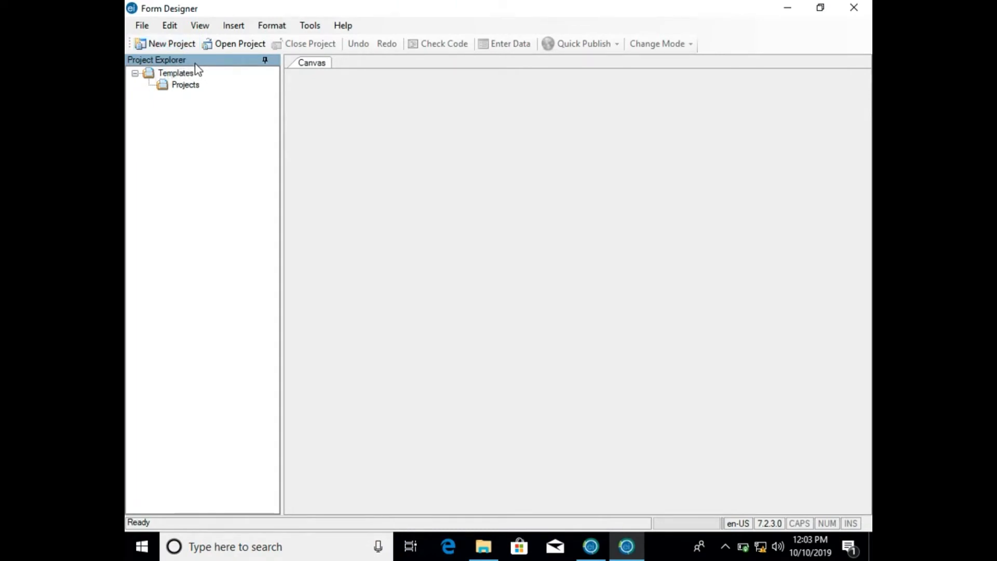
- Reopen the recent project Food.prj from the Cordoba 2\Food folder
mouse_move(255, 4)
click(144, 29)
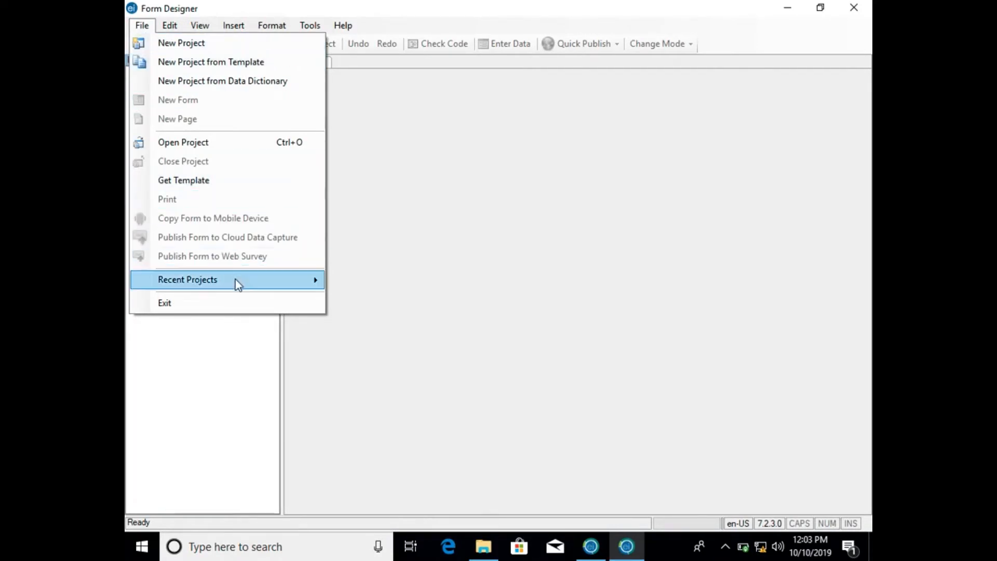
mouse_move(235, 280)
mouse_move(279, 272)
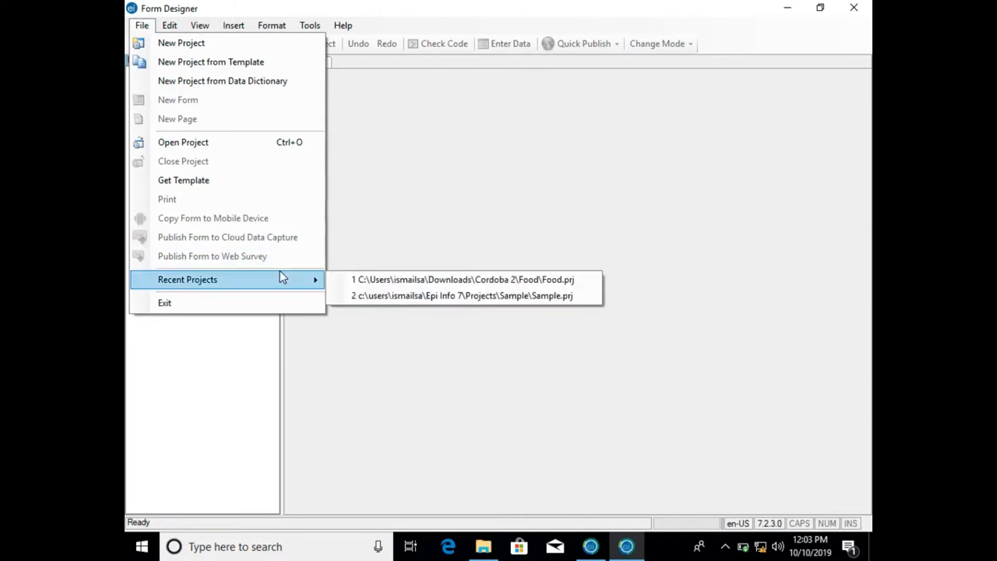
click(370, 280)
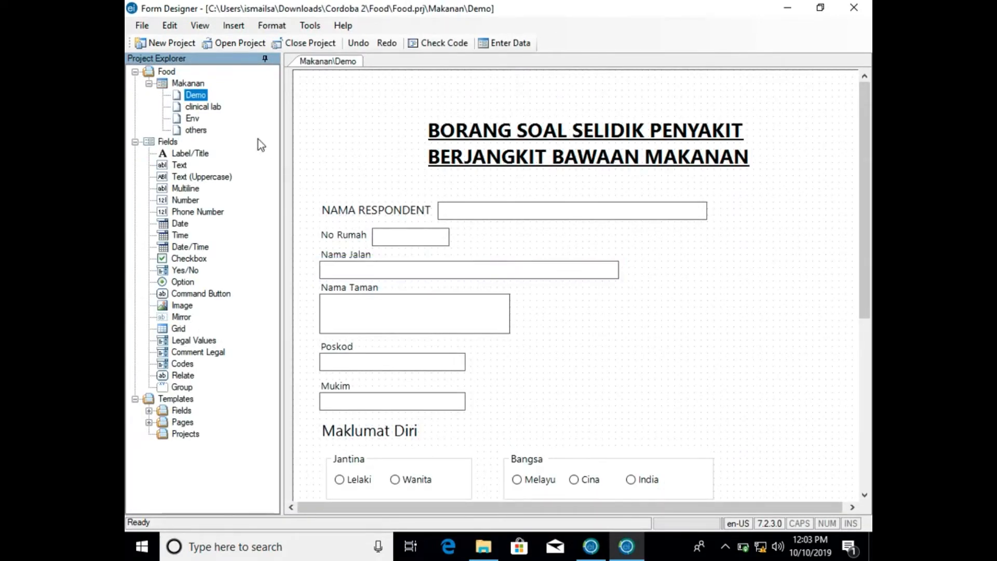
- Start a Label/Title field on the clinical lab page with the prompt Maklumat Symptoms dan Makmal and fill in its field name
click(204, 107)
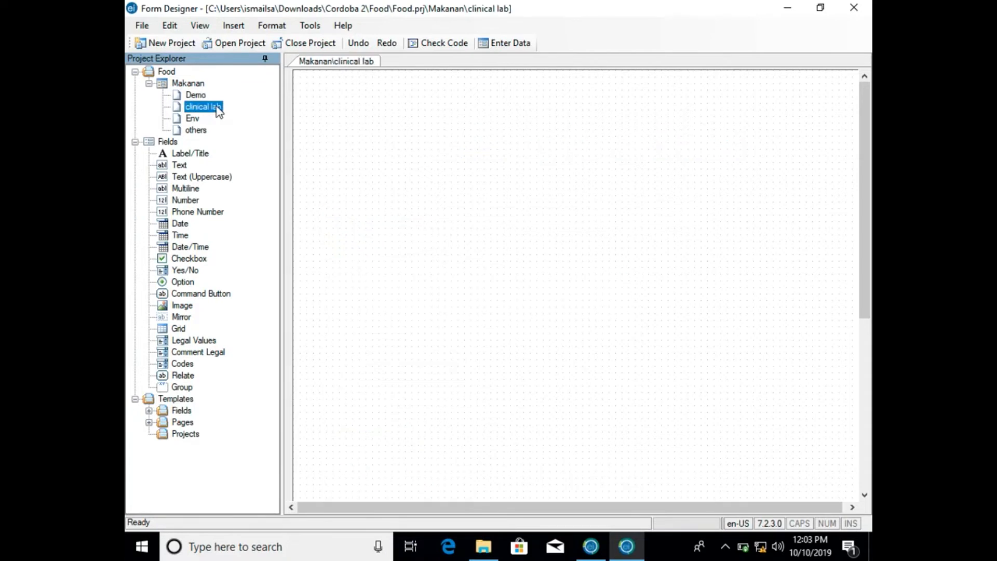
drag(193, 153, 418, 123)
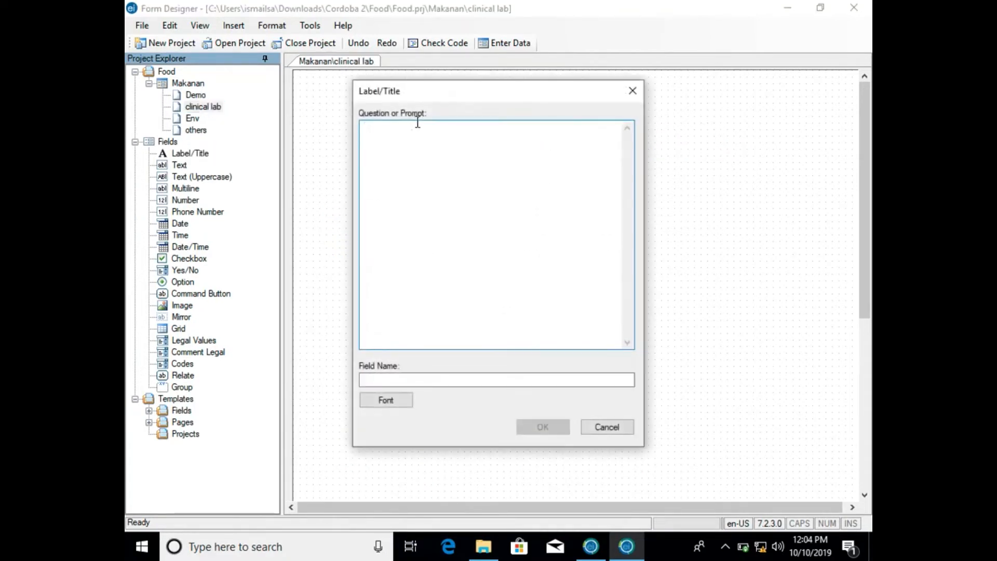
text(Maklumat Symptom)
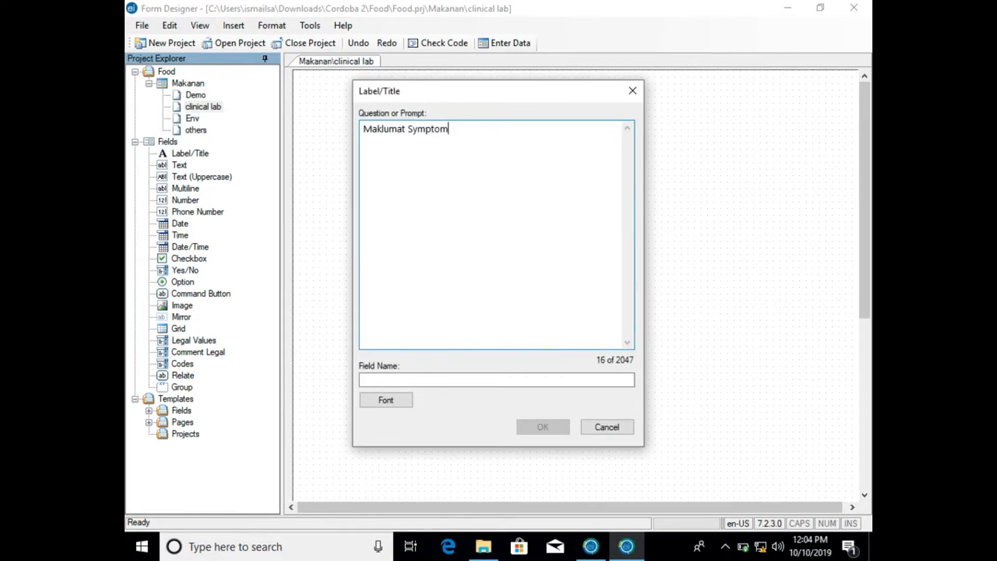
text(s dan Makmal)
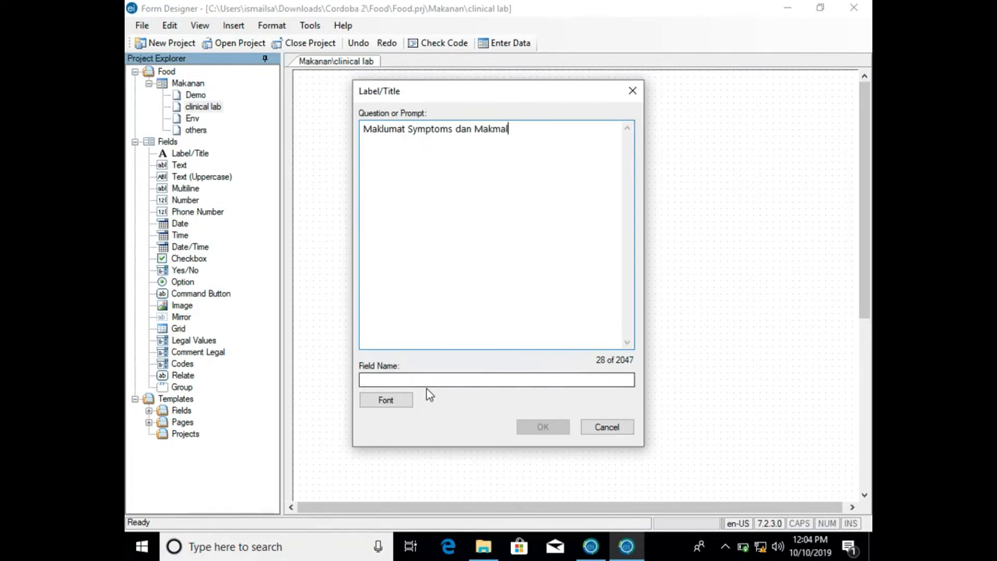
click(438, 378)
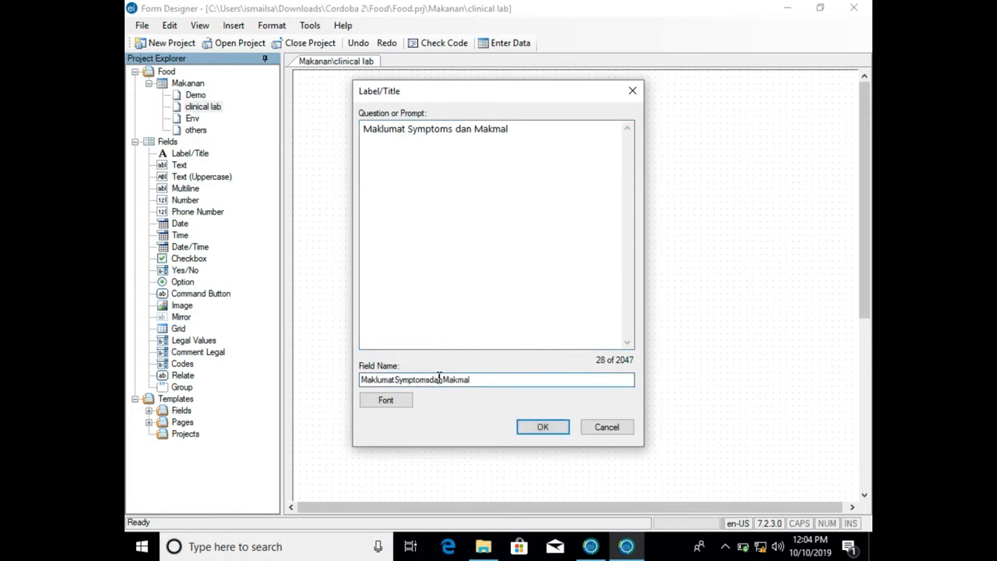
- Set the title's font to bold, size 20, create the title and move it slightly higher on the clinical lab page
click(403, 404)
click(512, 210)
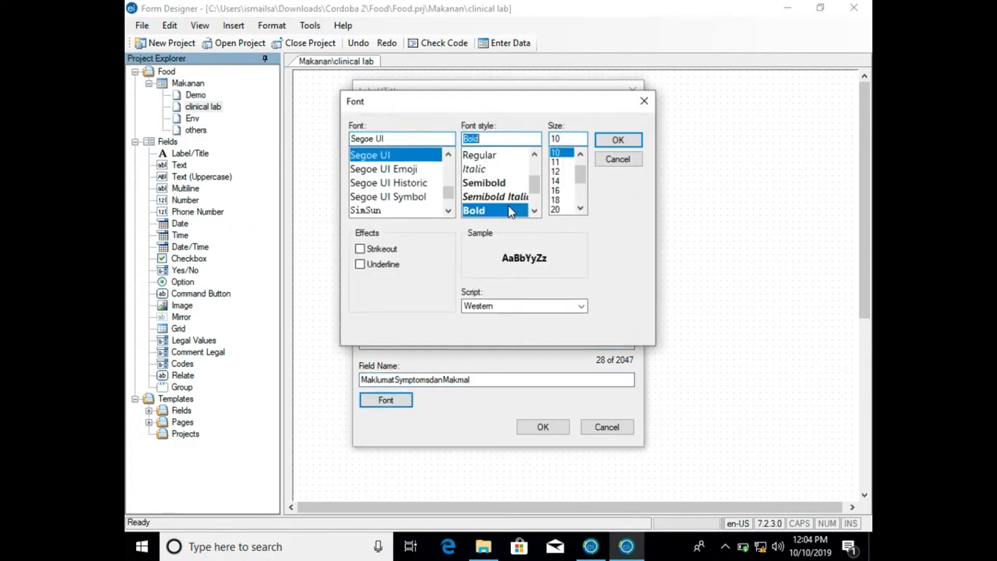
click(559, 208)
click(602, 143)
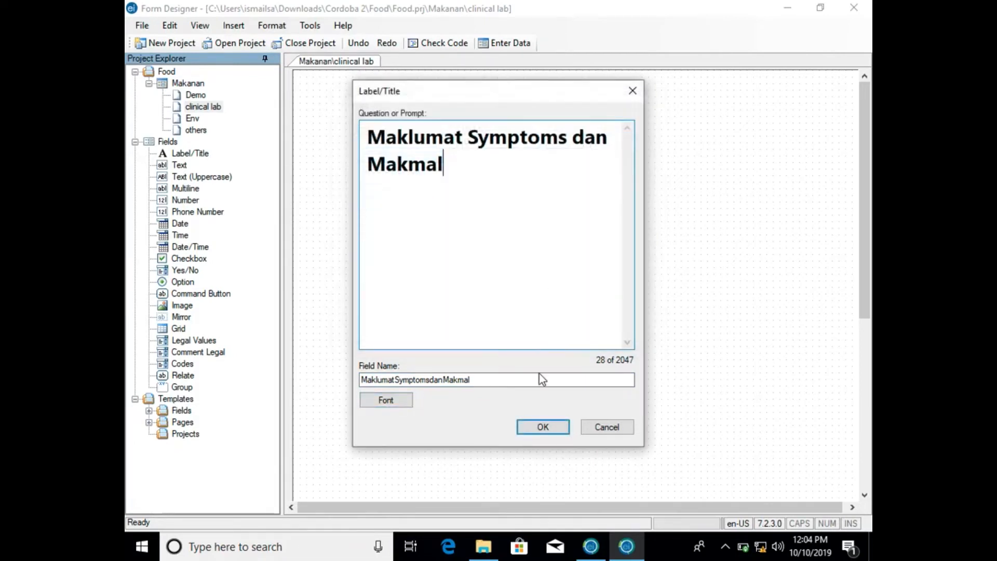
click(539, 425)
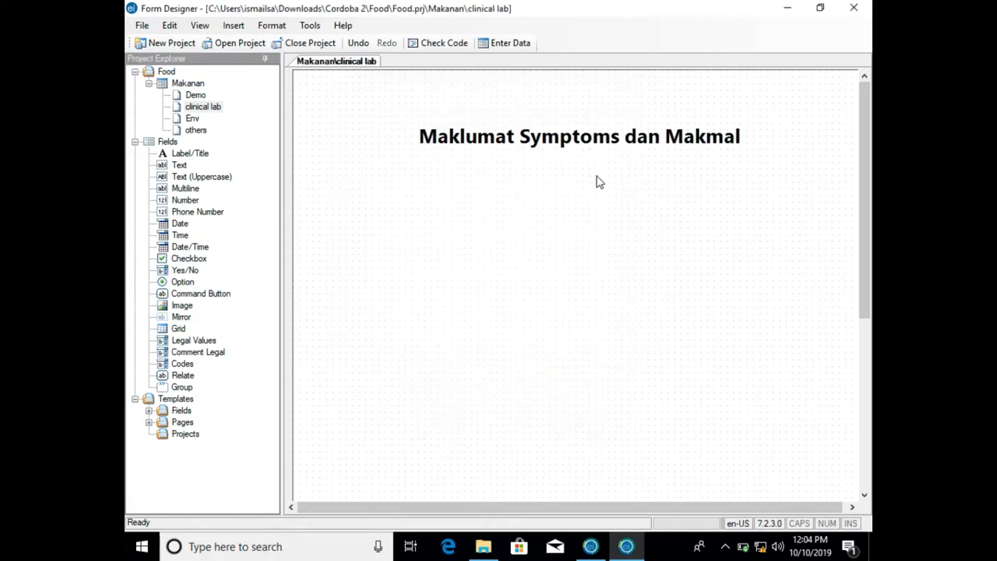
drag(598, 145, 597, 126)
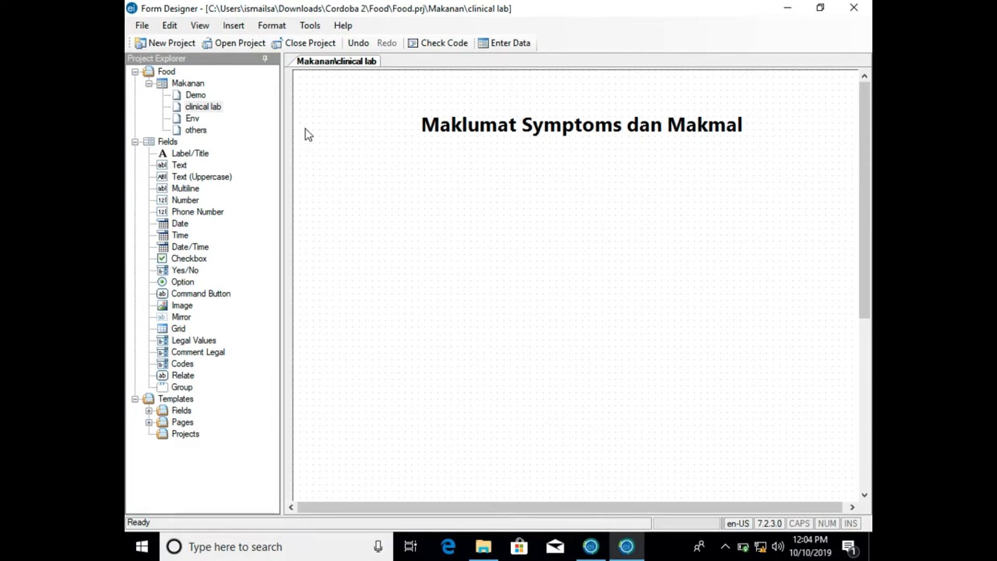
double_click(198, 93)
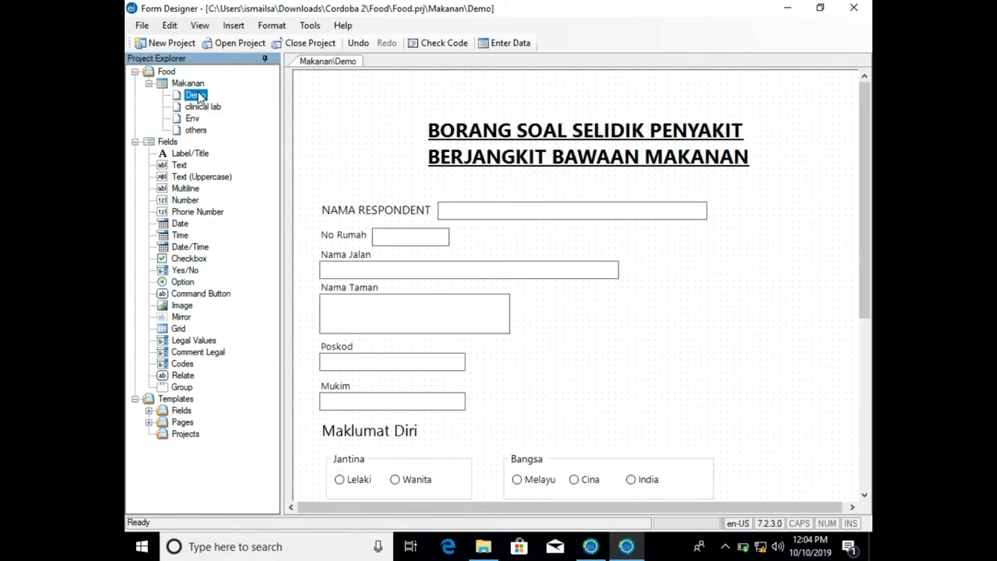
double_click(198, 107)
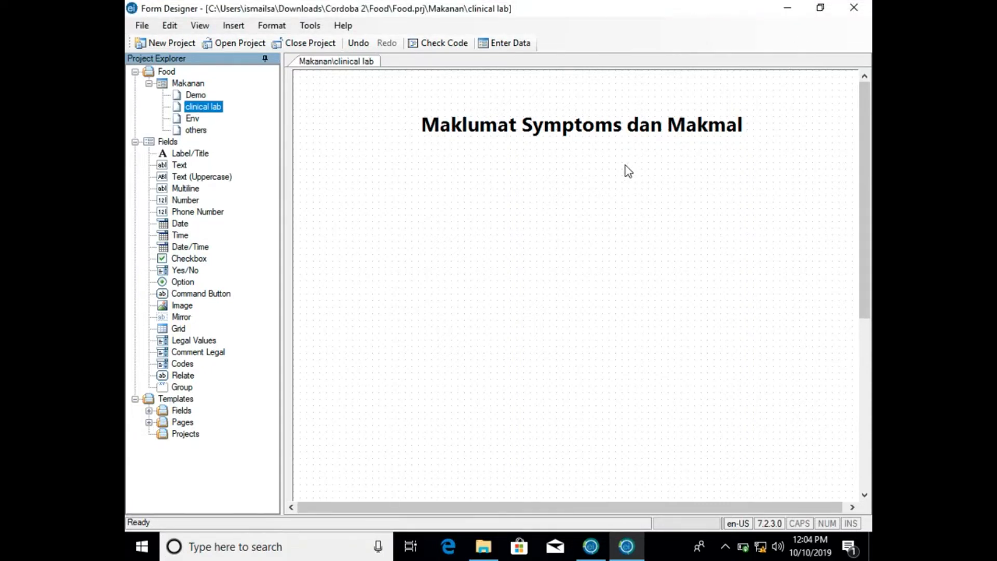
click(135, 142)
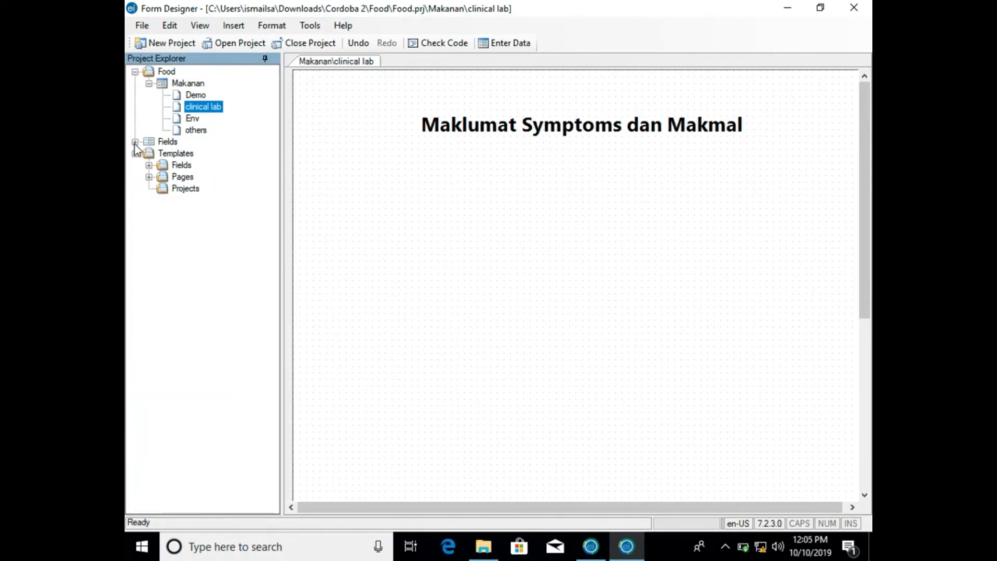
click(134, 142)
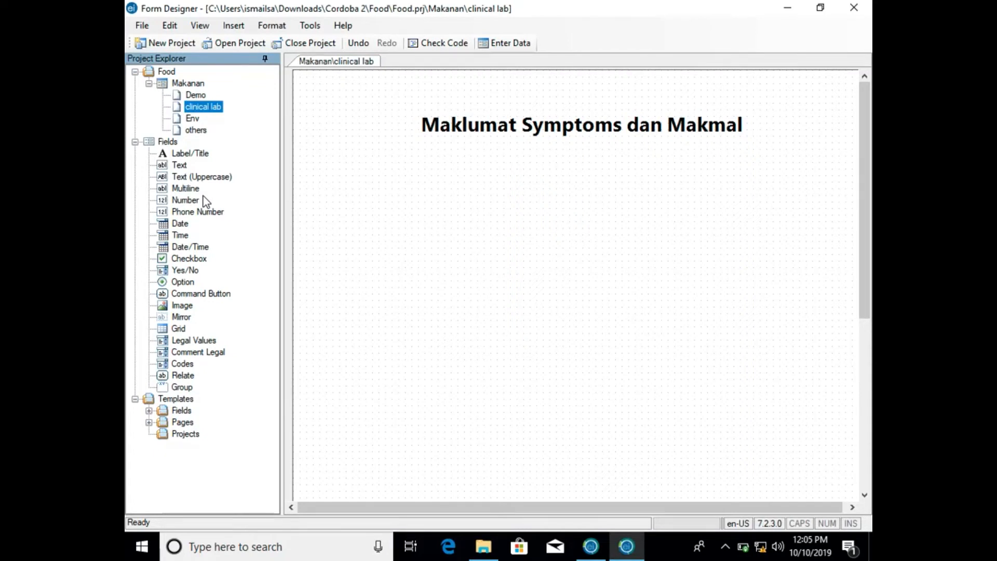
click(184, 270)
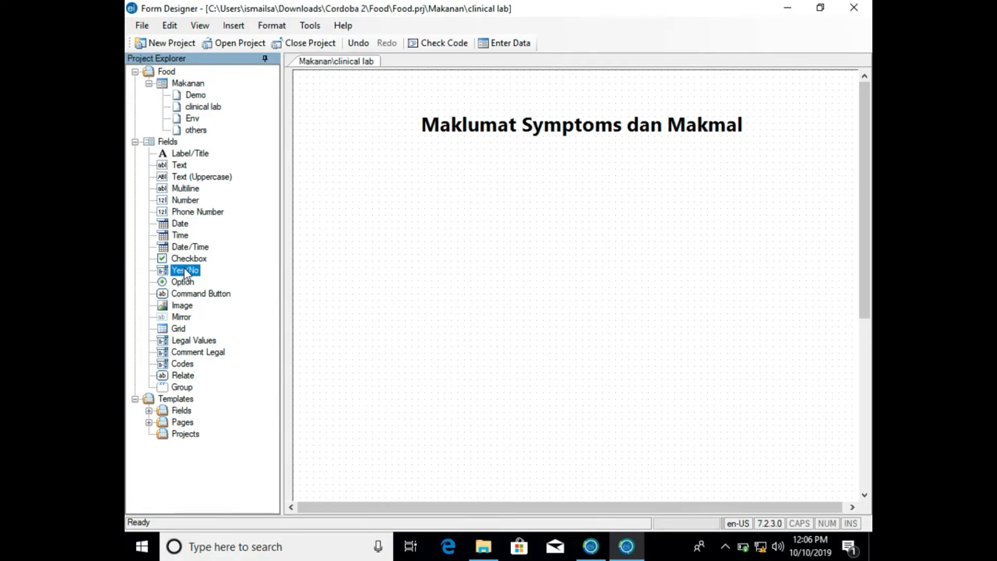
click(186, 259)
drag(186, 259, 356, 240)
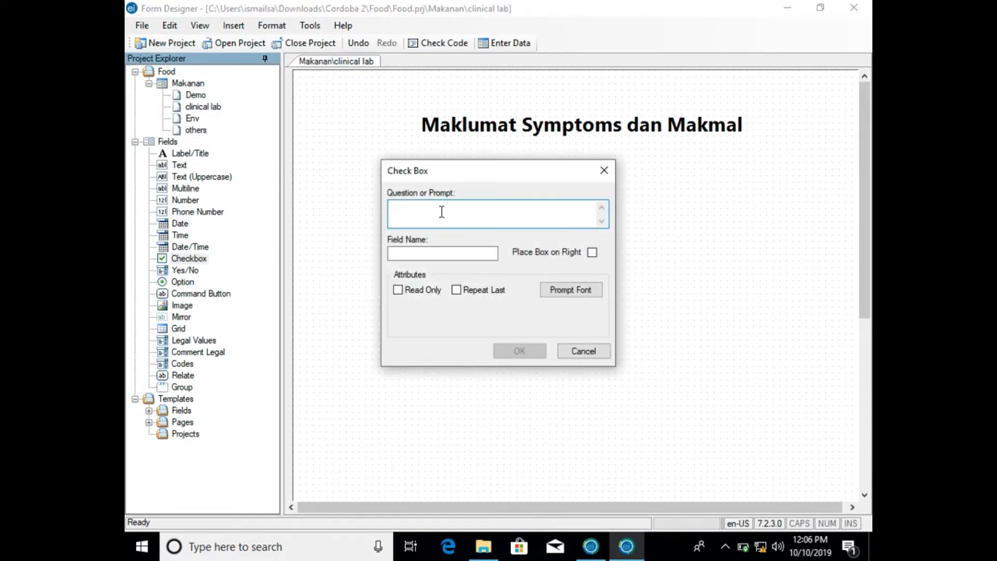
click(580, 352)
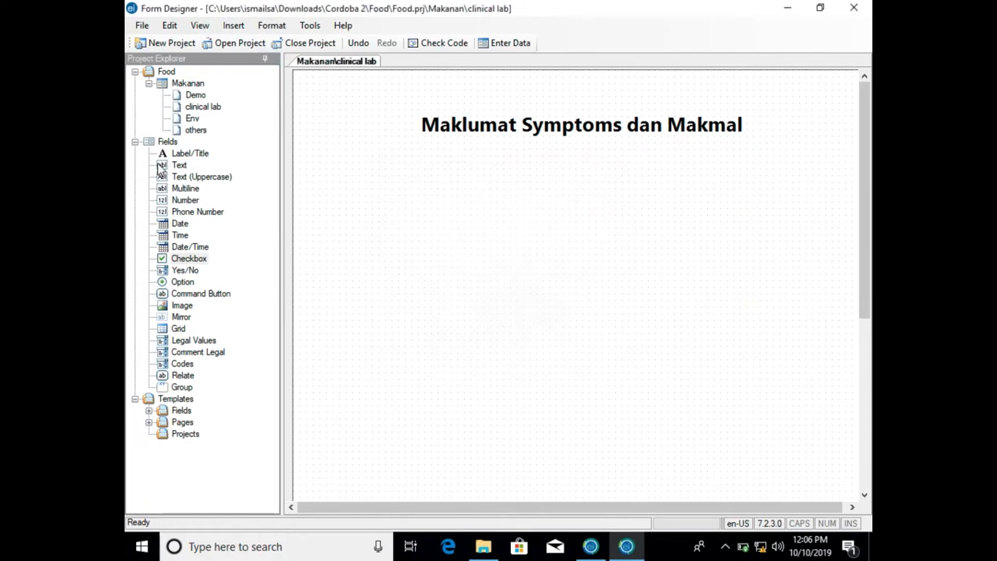
- Add a Label/Title field with the prompt Simptom Yang dialami and field name SimptomYangdialami, positioned below the page title toward its left
drag(178, 157, 347, 206)
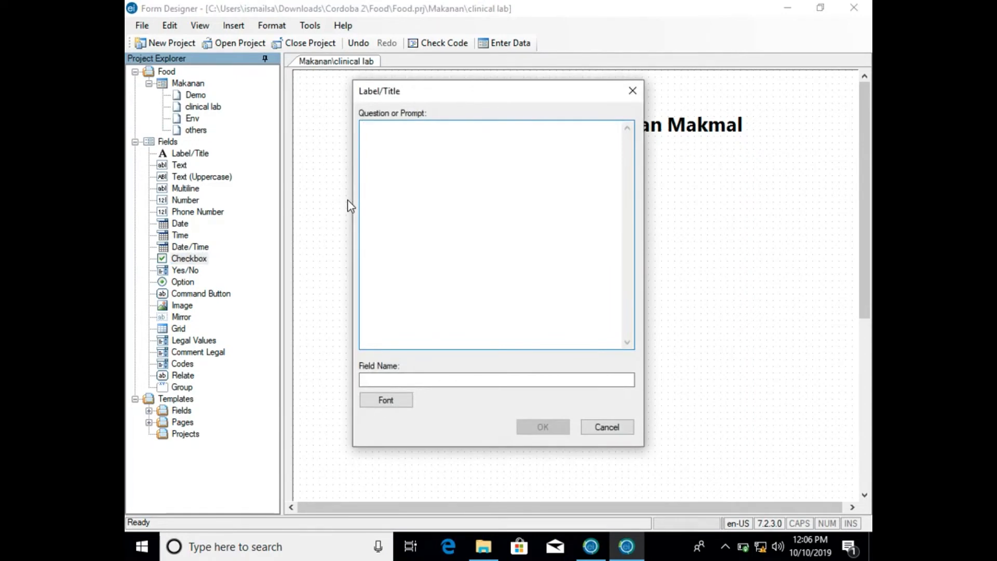
text(Simptom Yan)
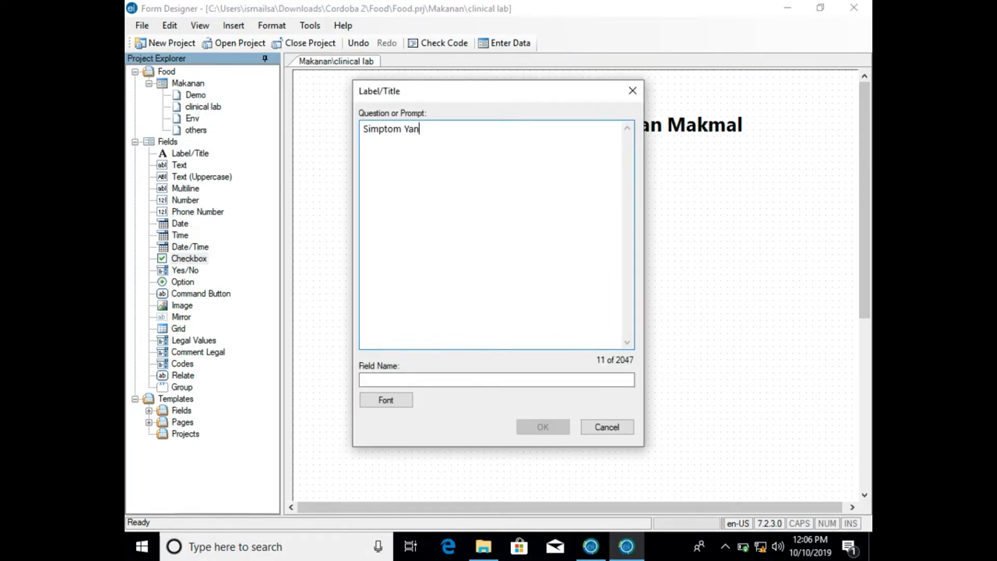
text(g dialami)
click(445, 379)
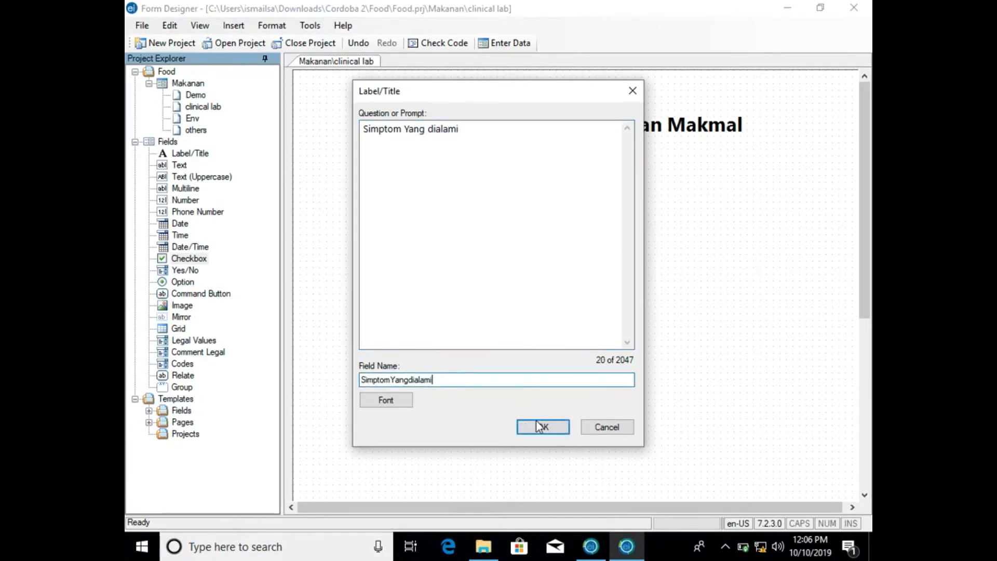
click(541, 427)
drag(427, 205, 415, 181)
click(392, 252)
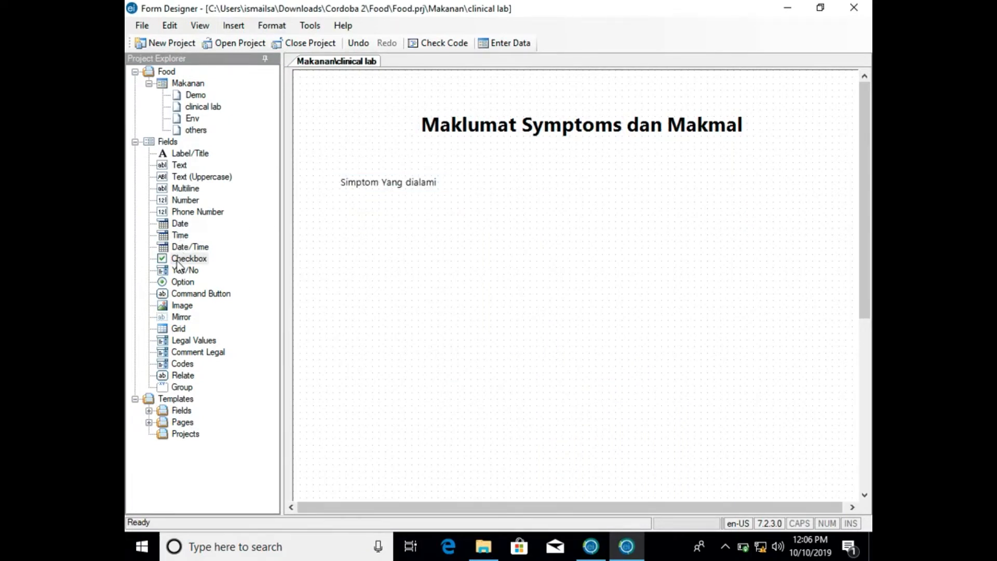
- Add a Checkbox field with the prompt Sakit Perut and field name SakitPerut, placed directly under the Simptom Yang dialami label
drag(179, 258, 316, 237)
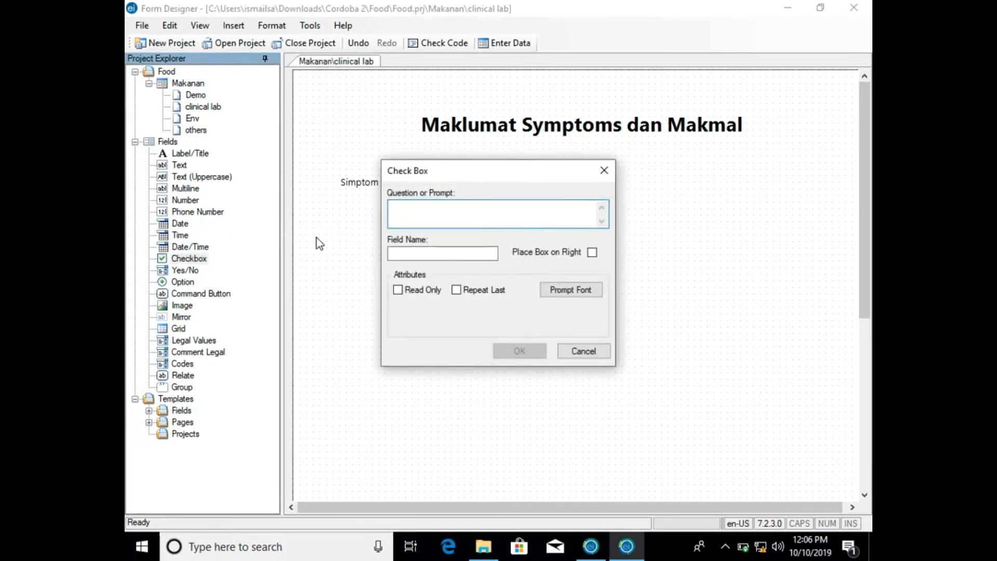
text(Sakit Perut)
click(419, 255)
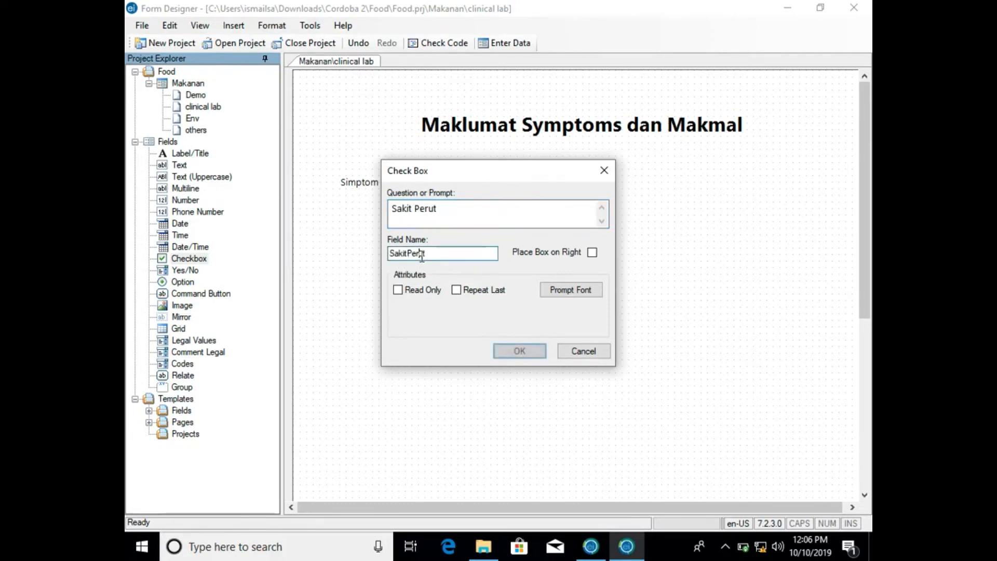
click(528, 353)
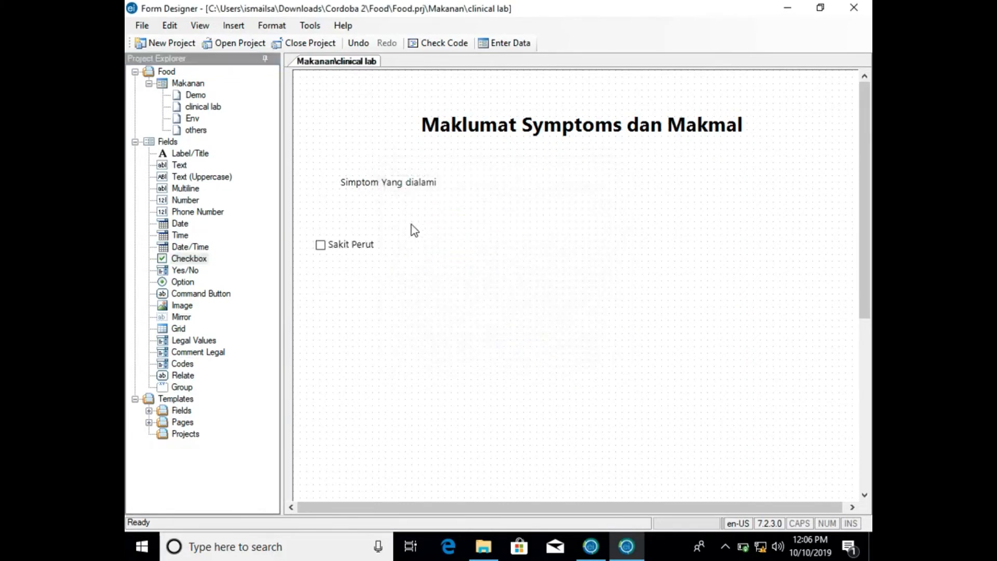
drag(362, 244, 394, 205)
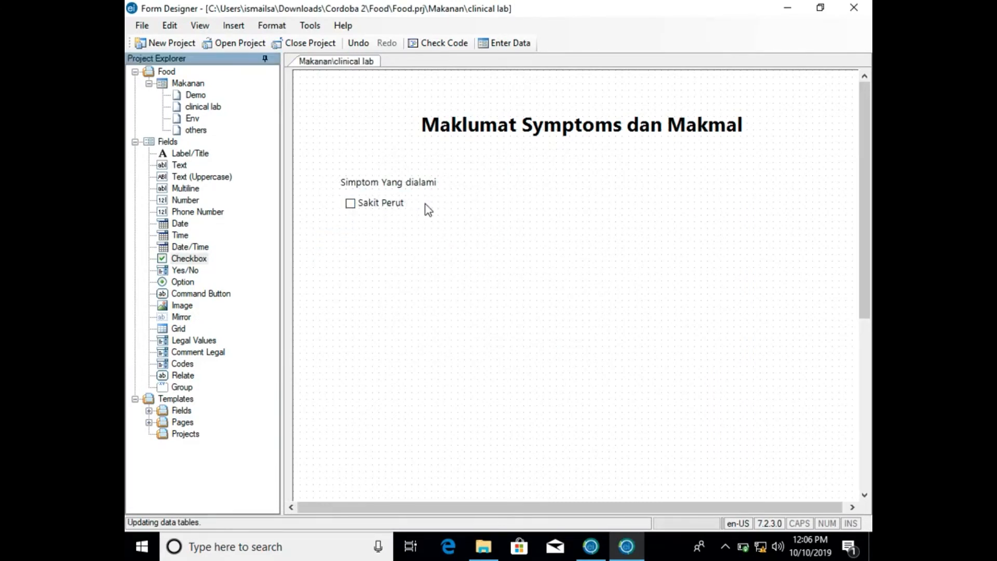
- Add a Checkbox field with the prompt and field name Muntah, aligned directly under the Sakit Perut checkbox
drag(188, 255, 391, 243)
text(Muntah)
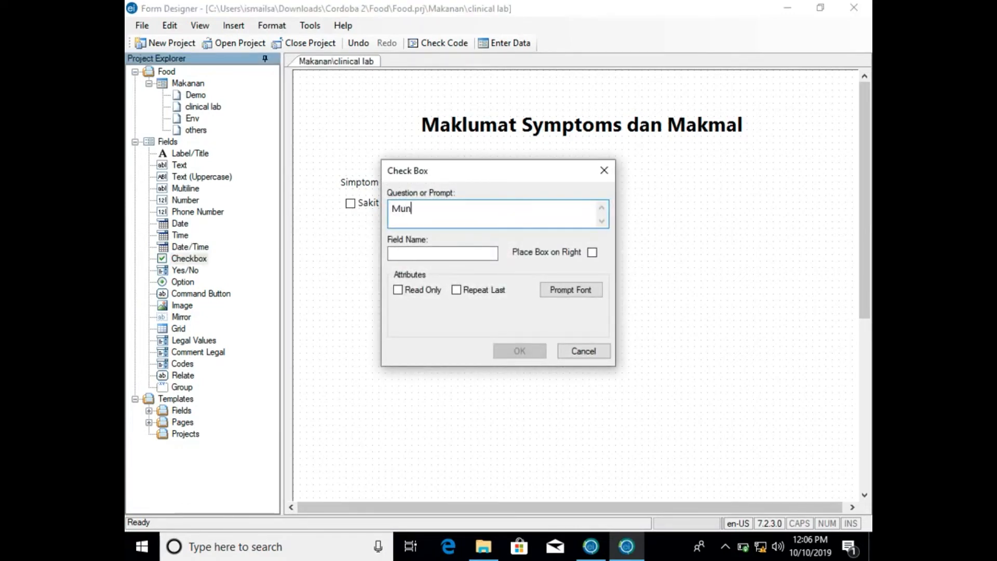
click(486, 255)
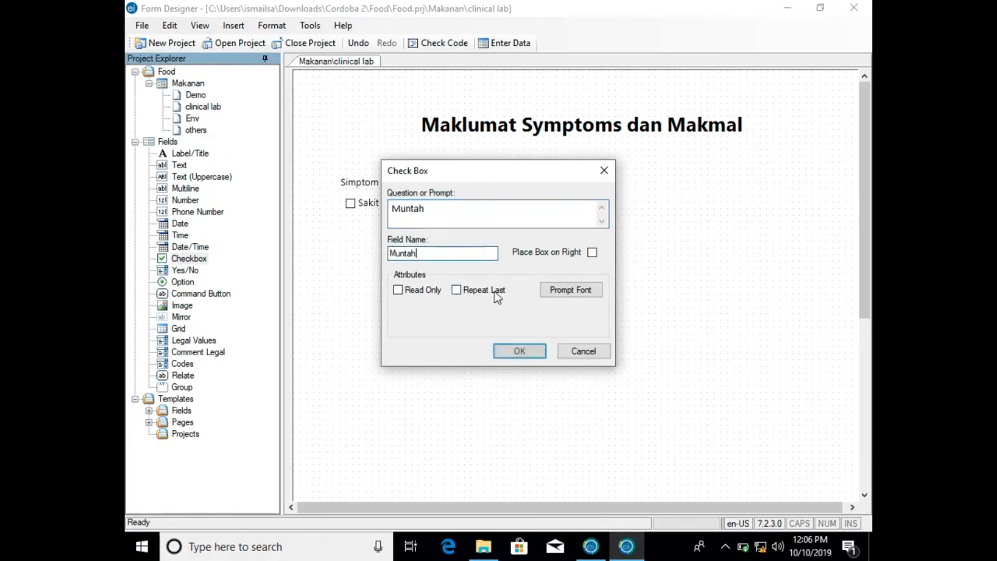
click(517, 347)
drag(413, 242, 375, 218)
- Add a Checkbox field with the prompt Pening Kepala and align it directly under the Muntah checkbox
drag(185, 260, 369, 274)
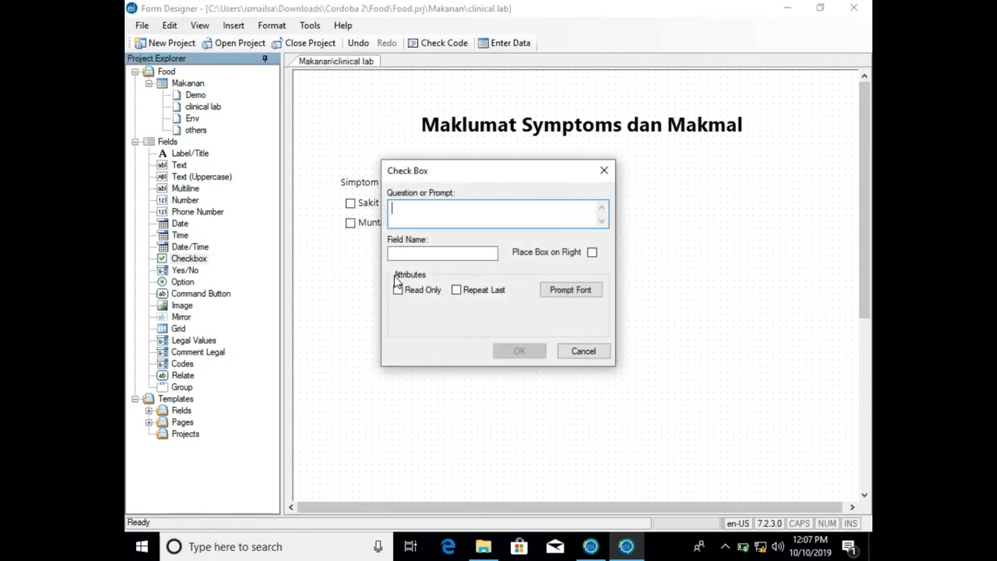
text(Pening KEpala)
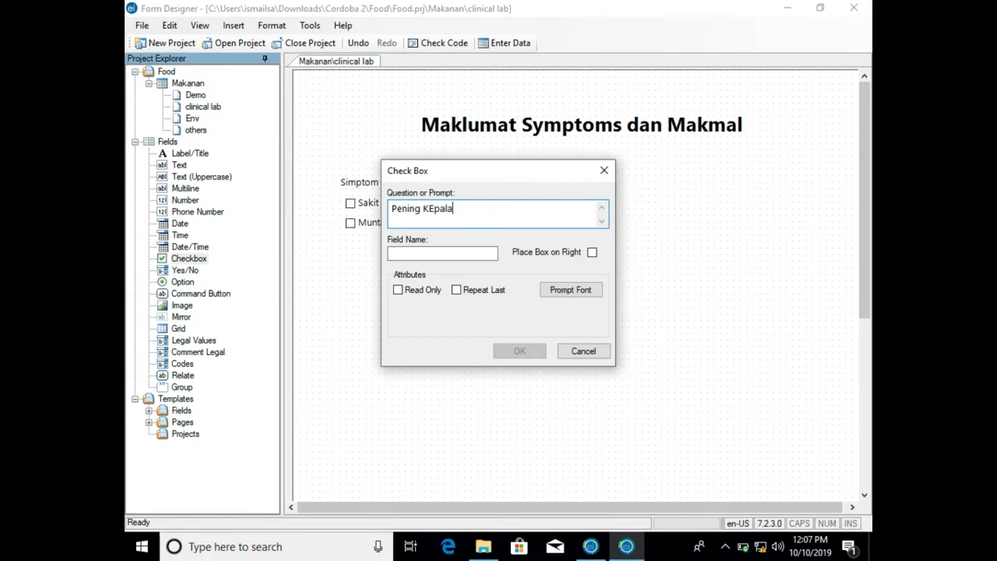
key(BackSpace)
key(BackSpace)
text(pala)
click(527, 351)
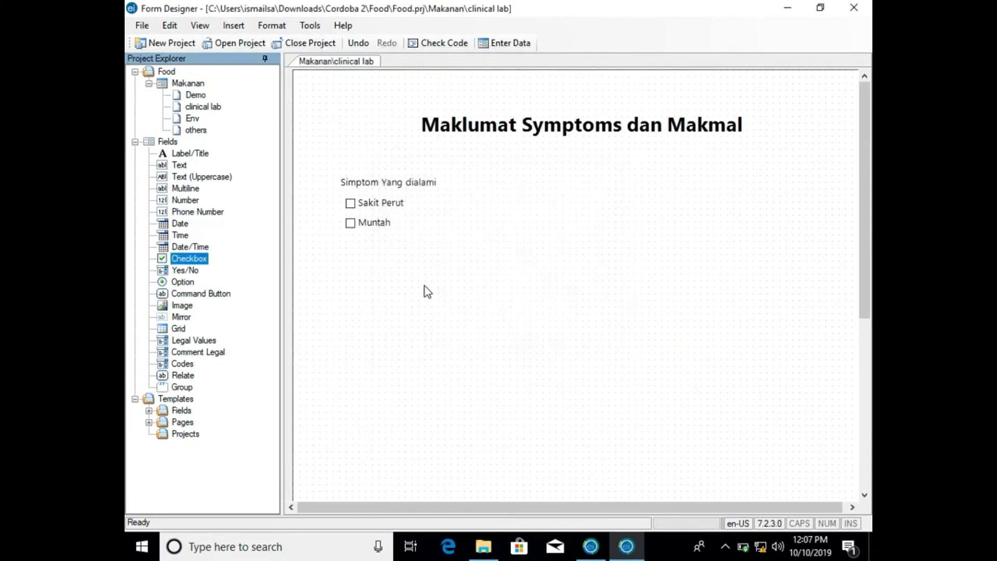
click(409, 273)
drag(408, 278, 363, 239)
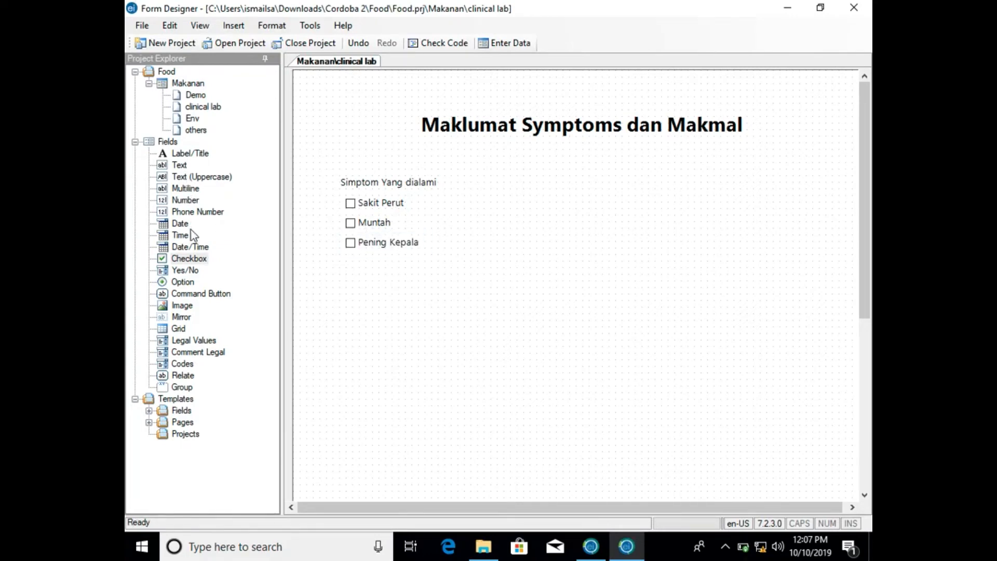
- Add a Checkbox field with the prompt Demam, fill in its field name and align it under the Pening Kepala checkbox
drag(189, 258, 360, 272)
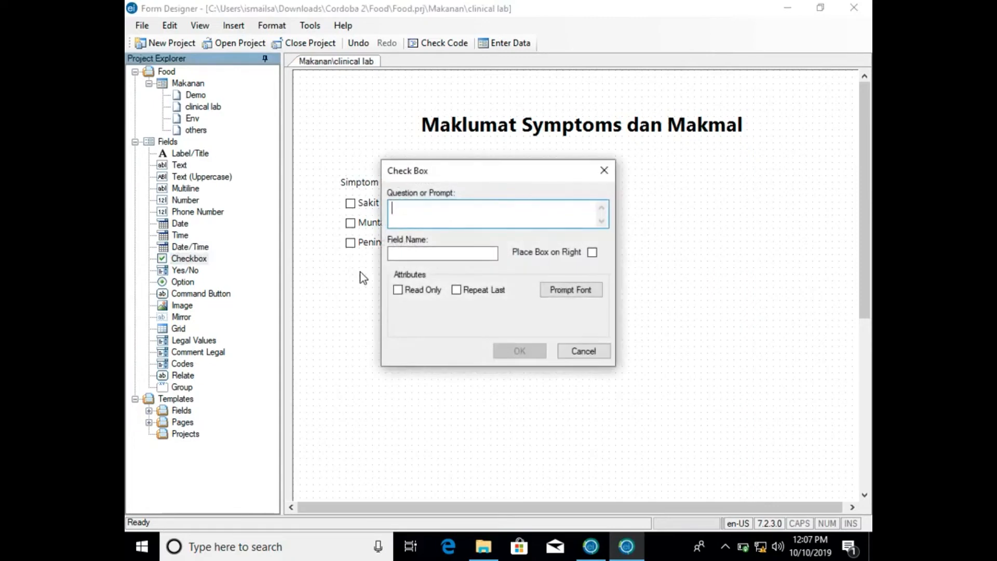
text(Demam)
click(485, 257)
click(511, 349)
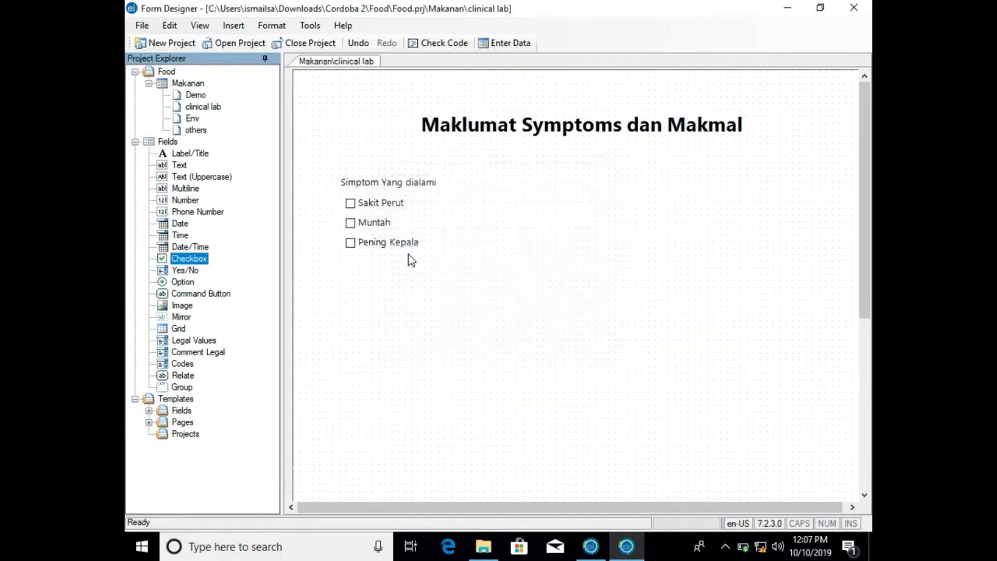
mouse_move(385, 279)
mouse_down()
mouse_move(369, 261)
mouse_move(389, 260)
mouse_up()
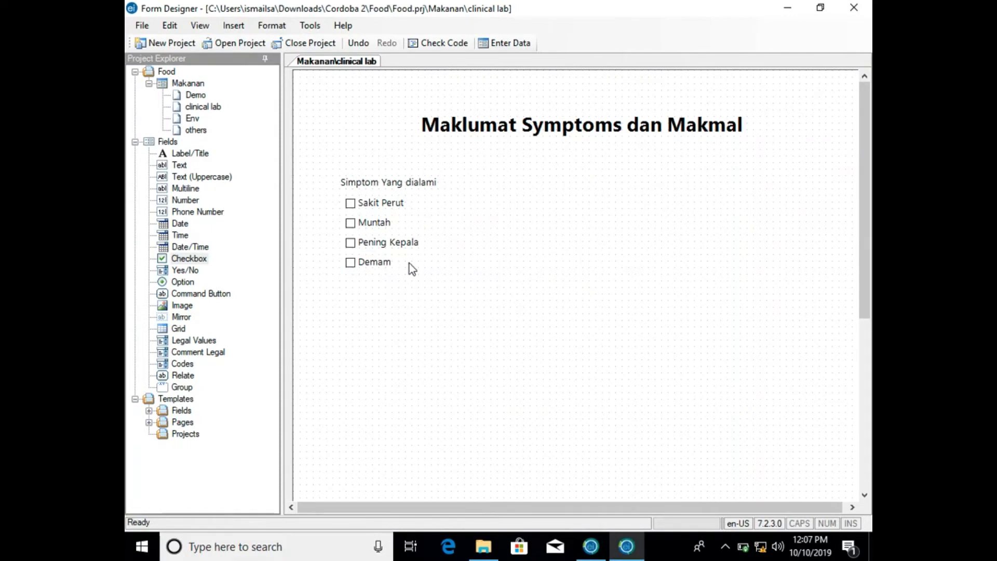
click(391, 261)
click(383, 262)
click(183, 269)
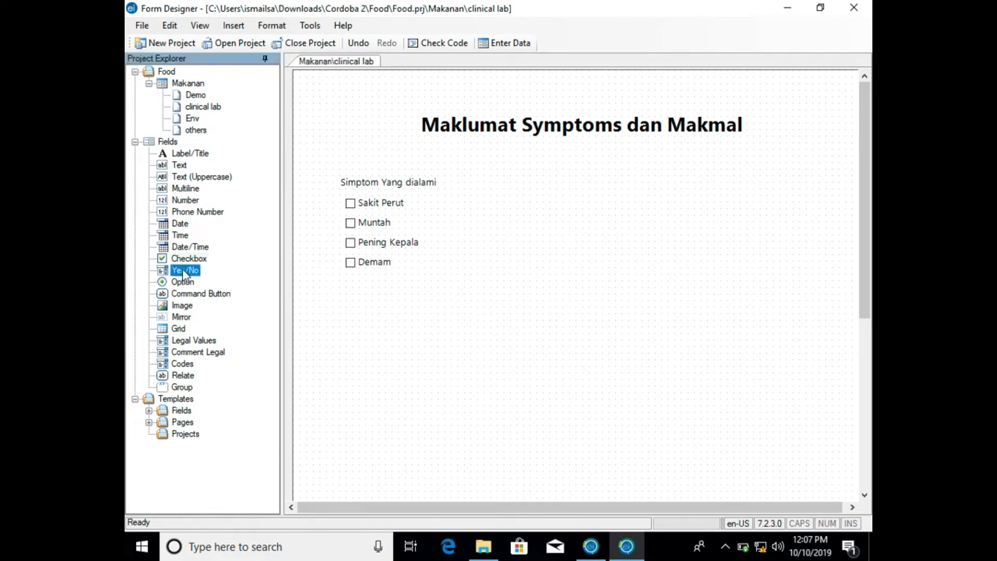
drag(186, 270, 450, 340)
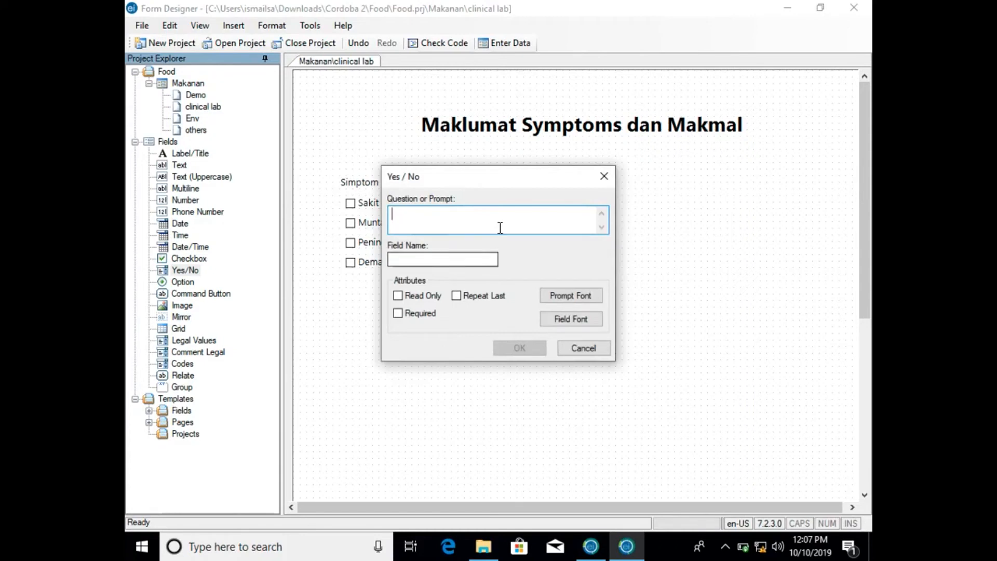
text(M)
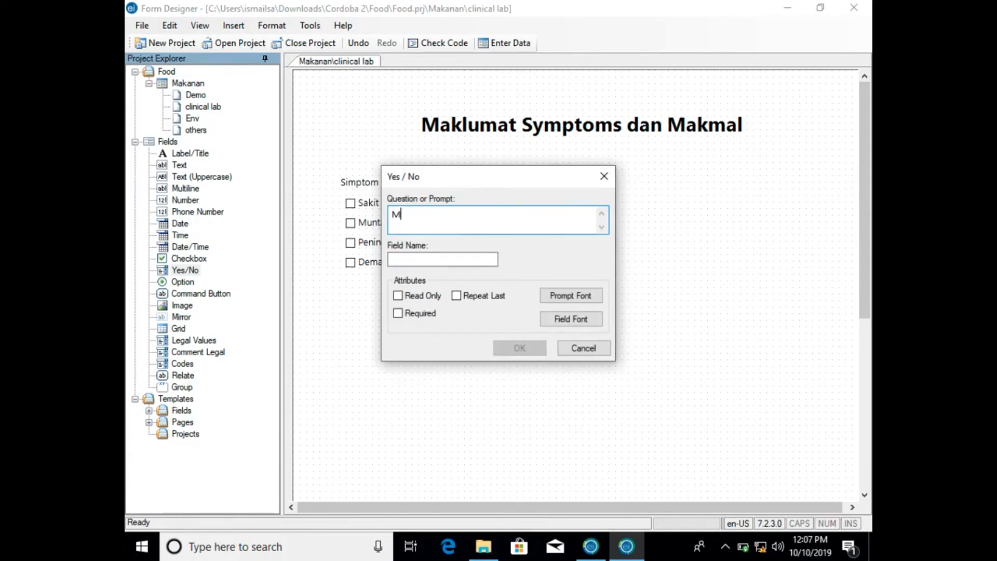
text(akanan Ya)
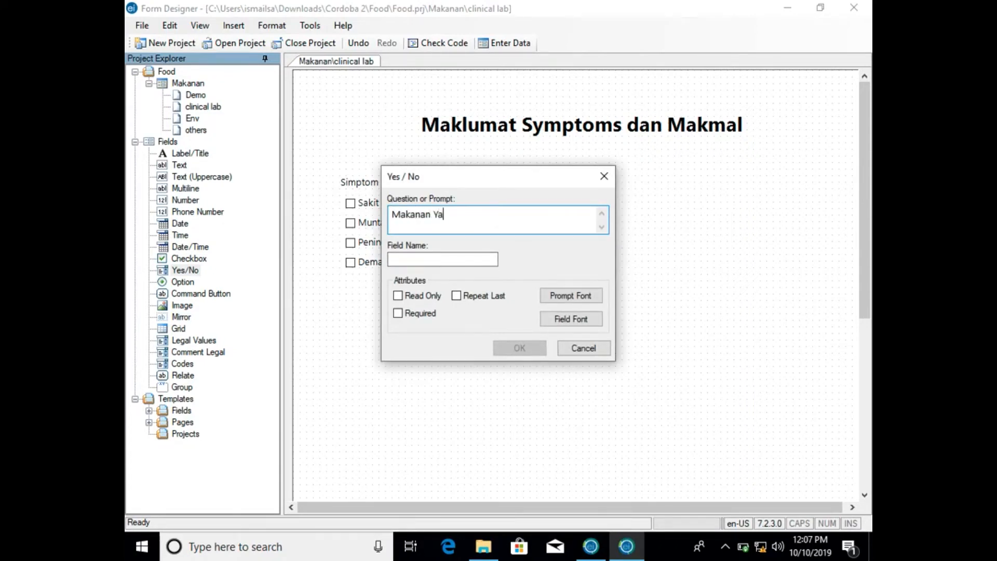
text(ng Dimakan)
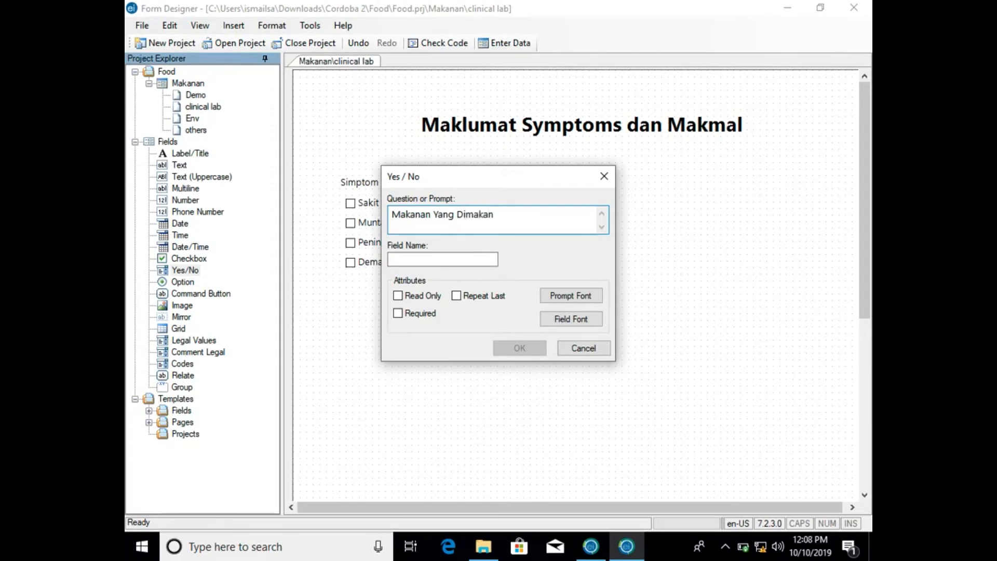
click(492, 259)
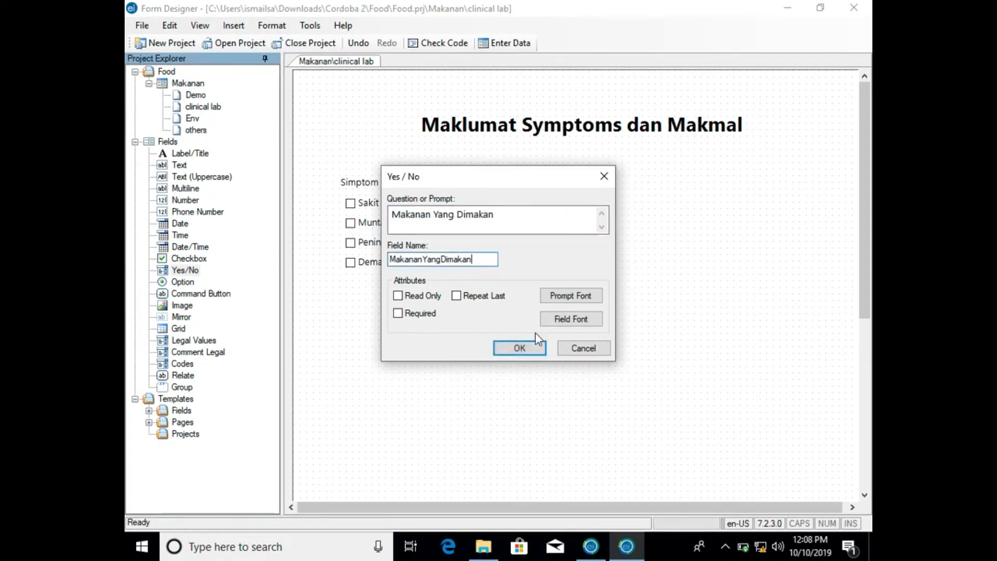
click(583, 348)
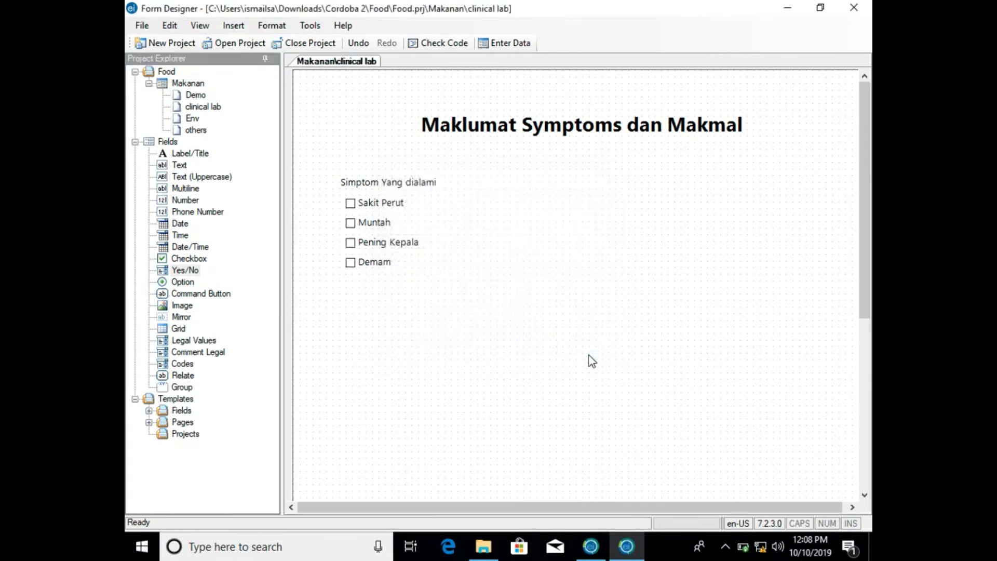
- Add a Label/Title field with the prompt Nama Makanan Yang Dimakan and field name NamaMakananYangDimakan, positioned just below the Demam checkbox
drag(185, 270, 367, 318)
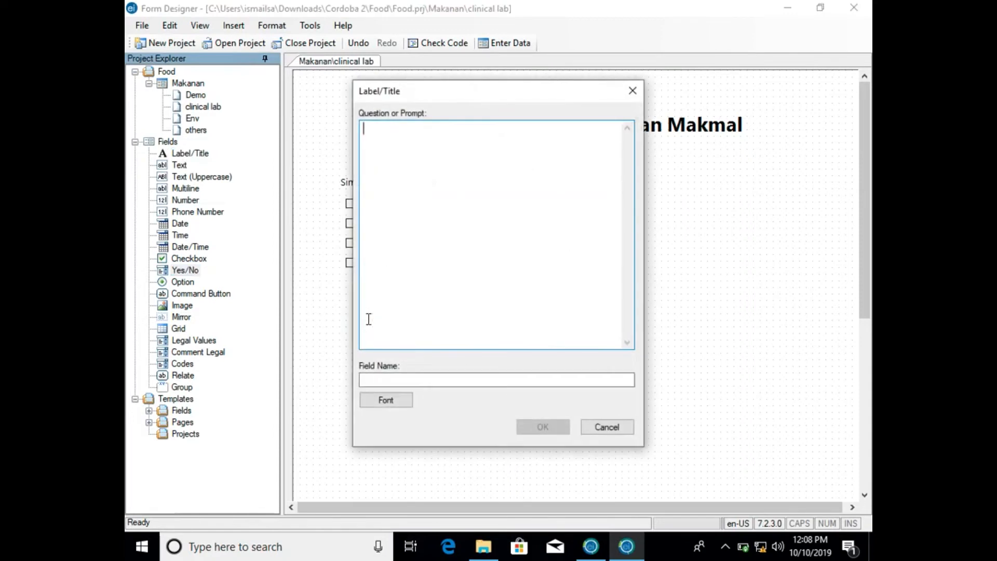
text(Nama Makanan Yang)
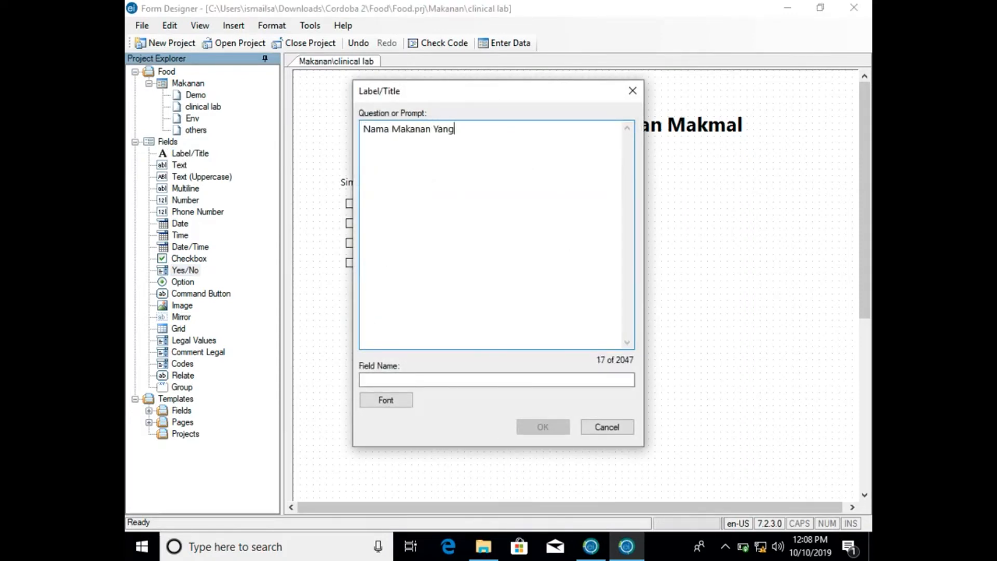
text( Dimakan)
click(488, 379)
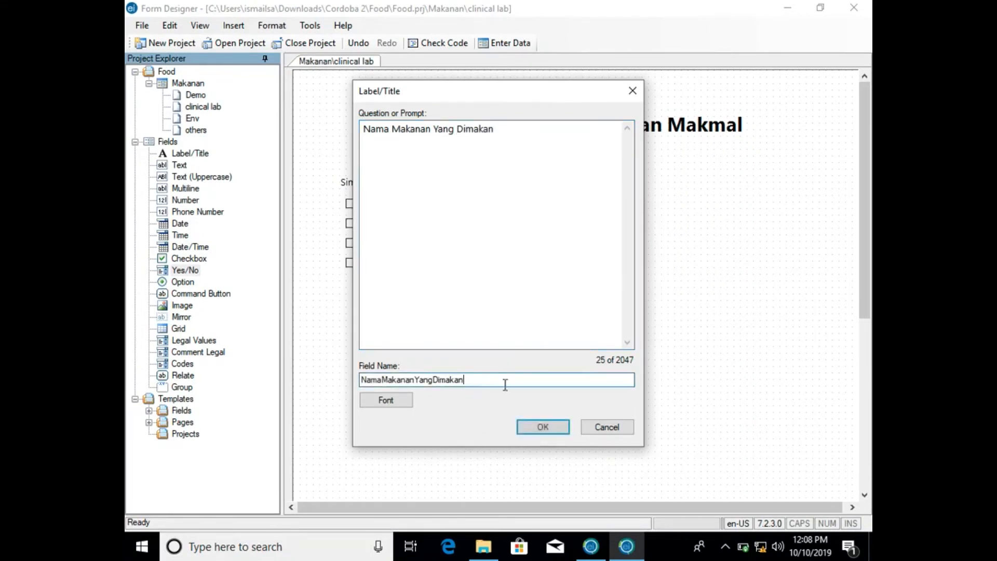
click(551, 431)
mouse_move(491, 320)
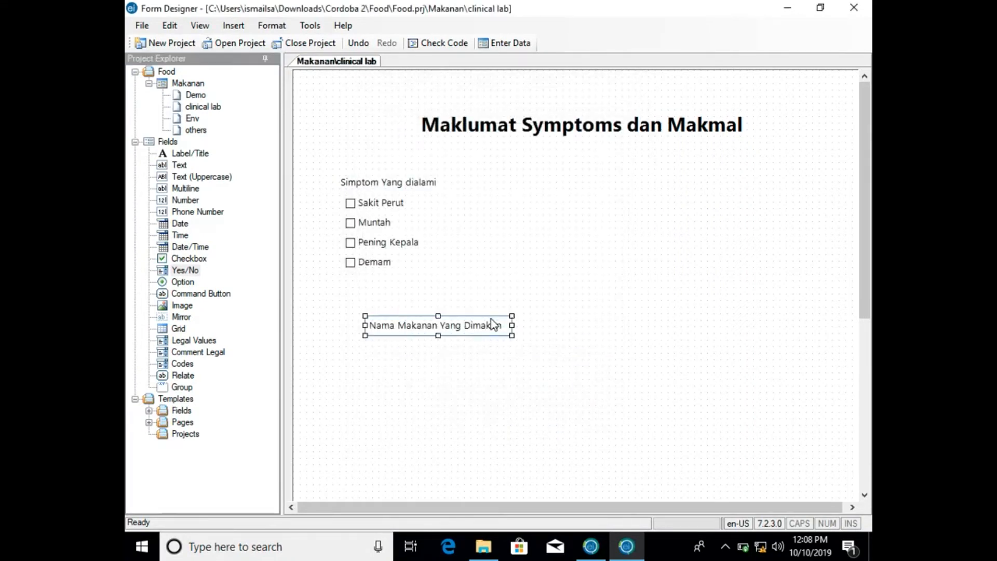
drag(490, 323, 466, 289)
click(466, 324)
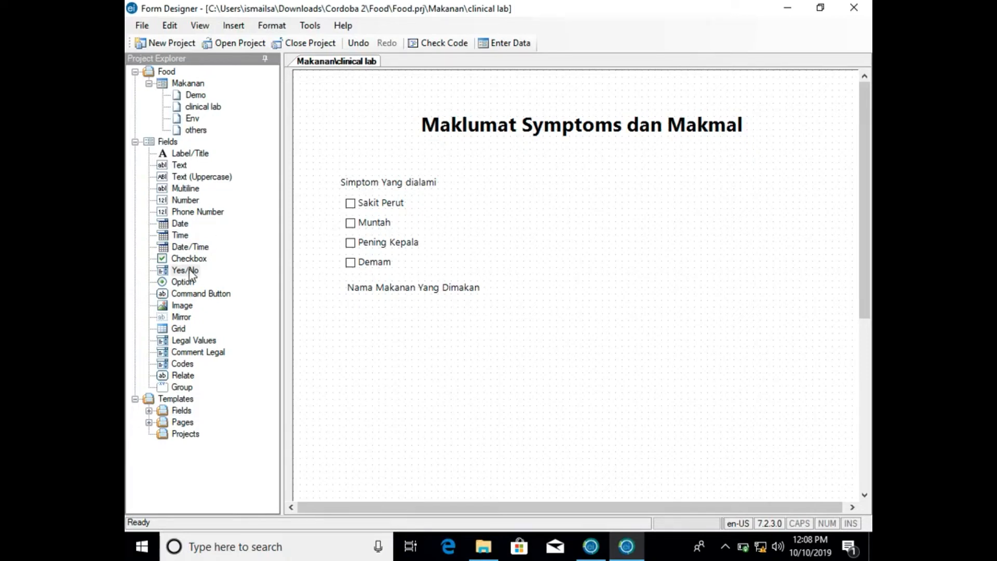
- Add a Yes/No field with the prompt Nasi Putih and field name NasiPutih, aligned just below the Nama Makanan Yang Dimakan label
drag(188, 273, 370, 313)
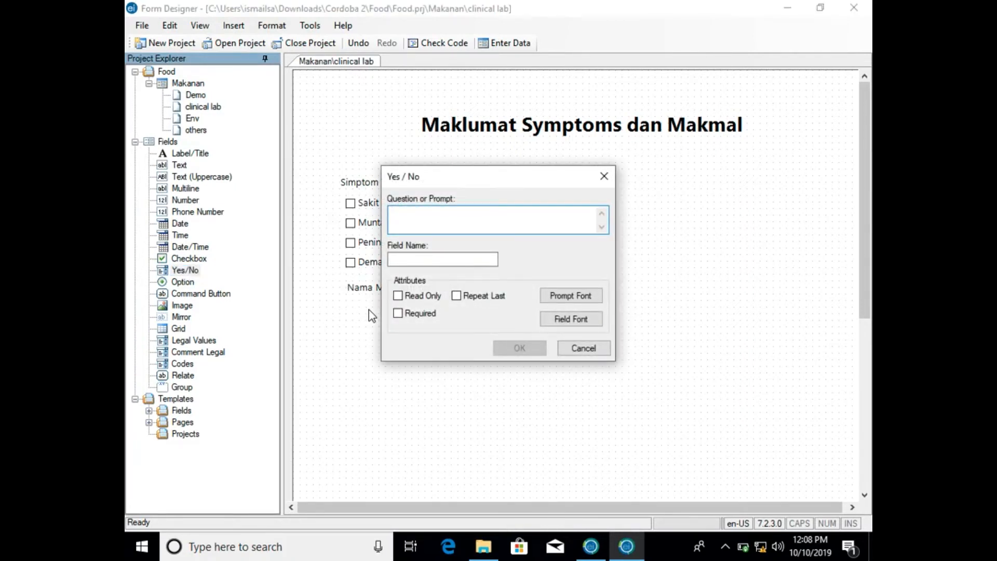
text(Nasi )
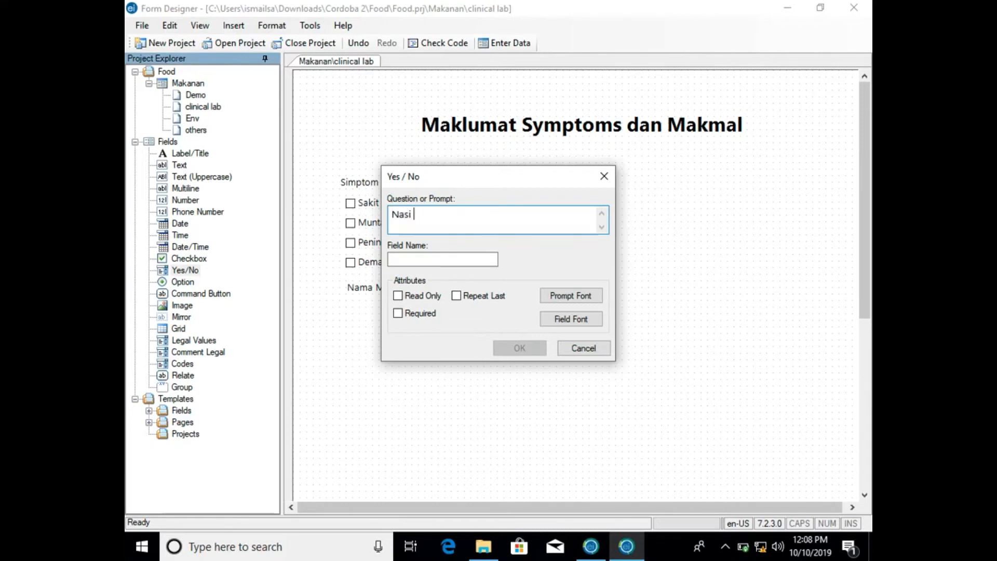
text(Putih)
click(485, 260)
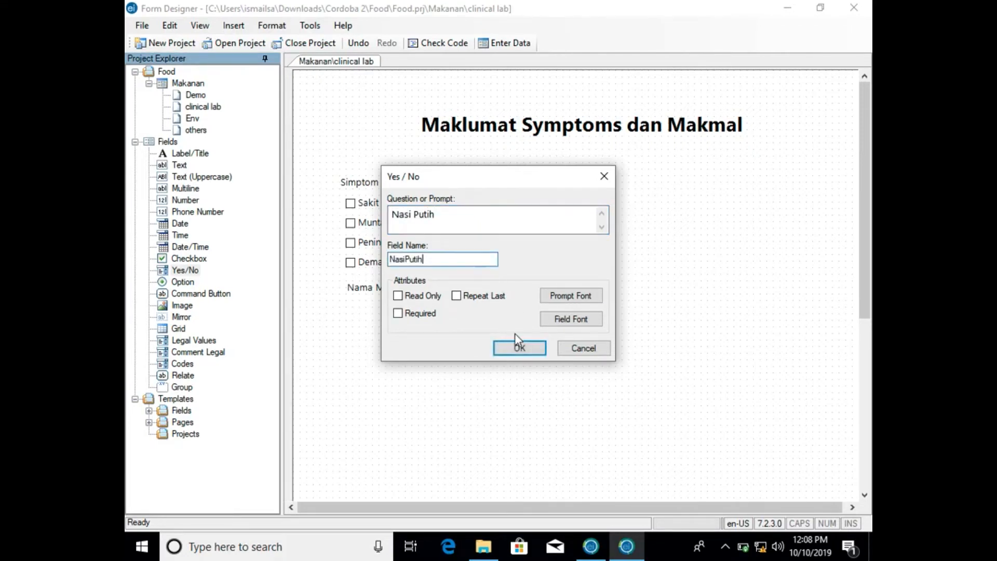
click(521, 347)
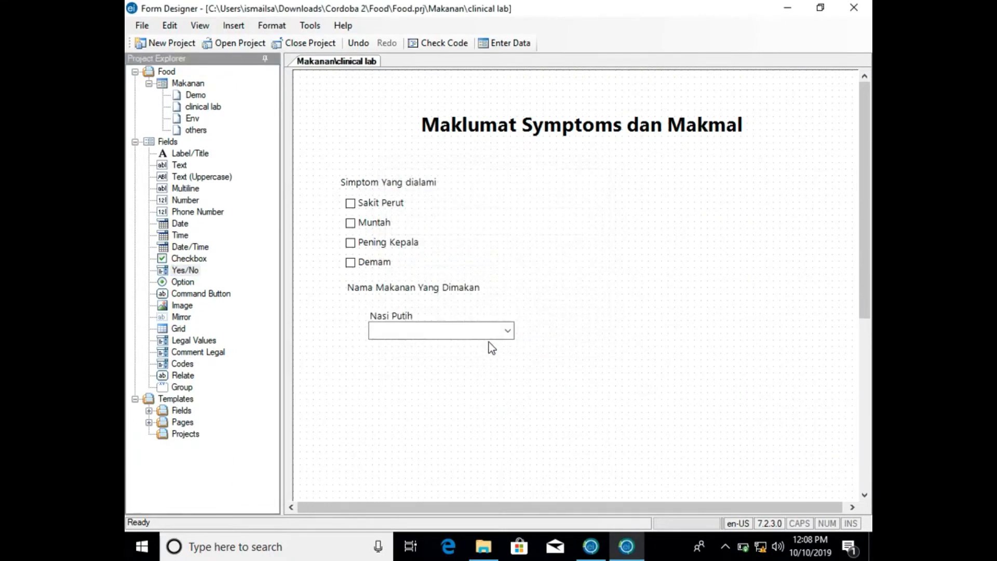
drag(415, 314, 389, 308)
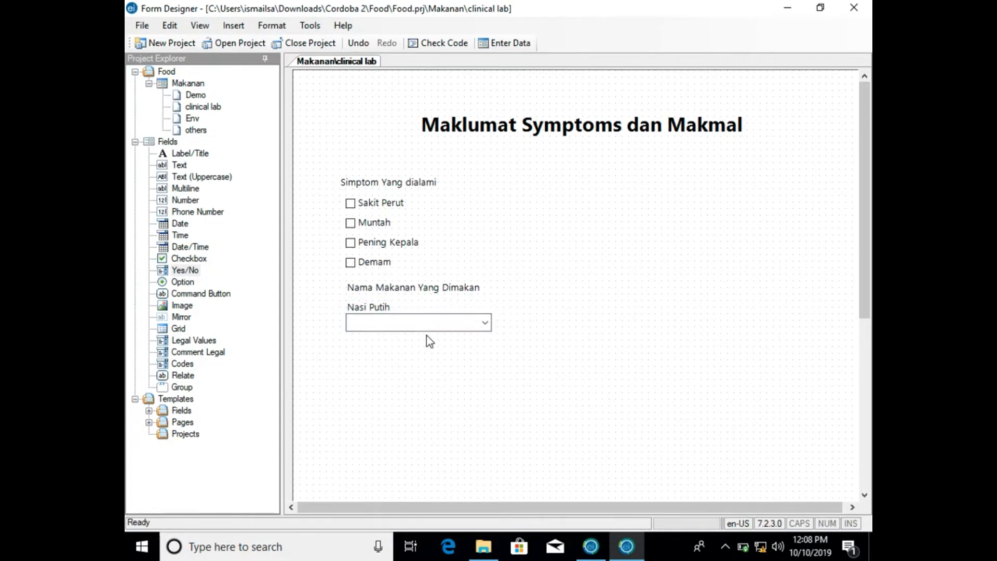
- Add a Yes/No field with the prompt Ayam Masak Merah, fill in its field name and align it directly under the Nasi Putih field
click(181, 272)
click(381, 355)
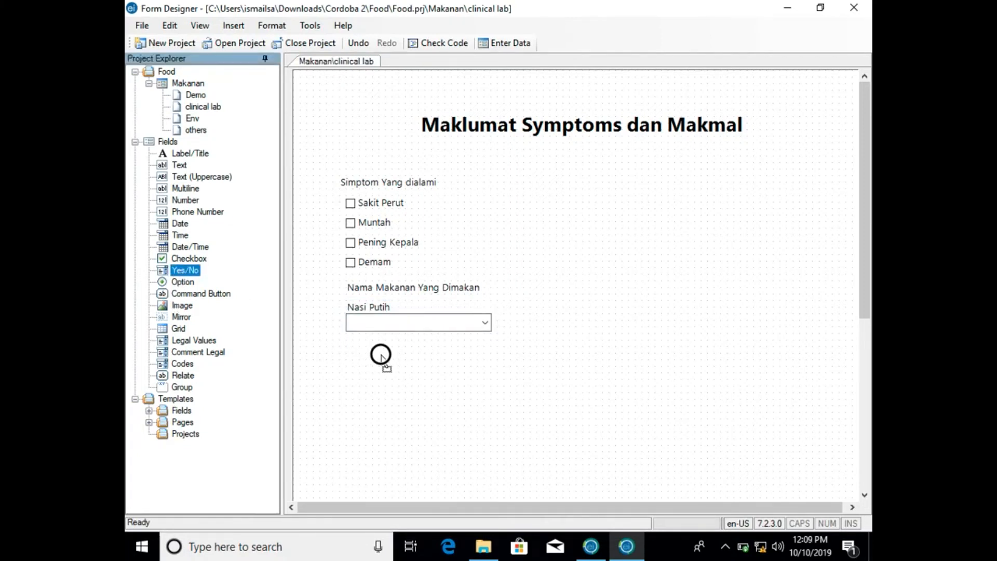
text(C)
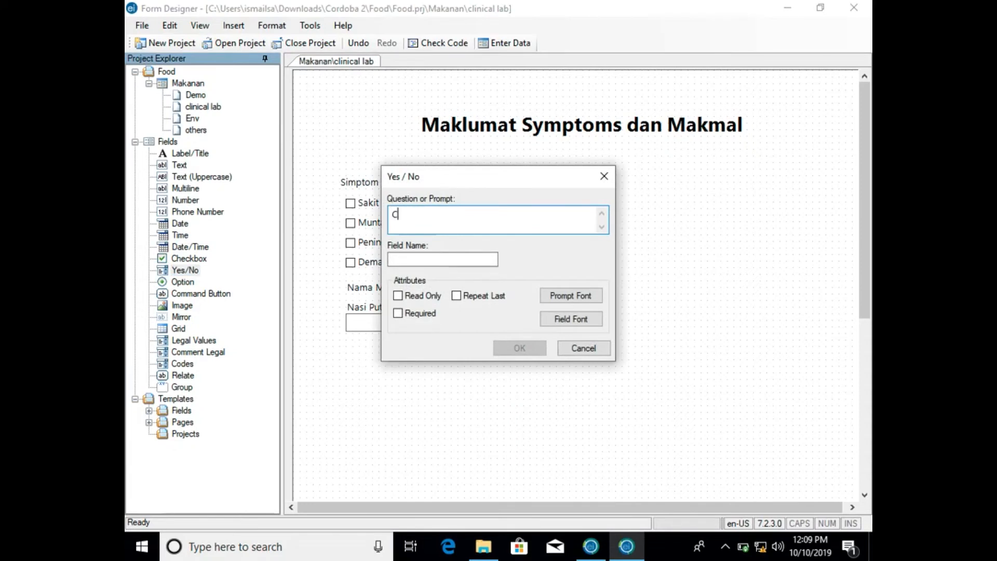
text(icak MAs)
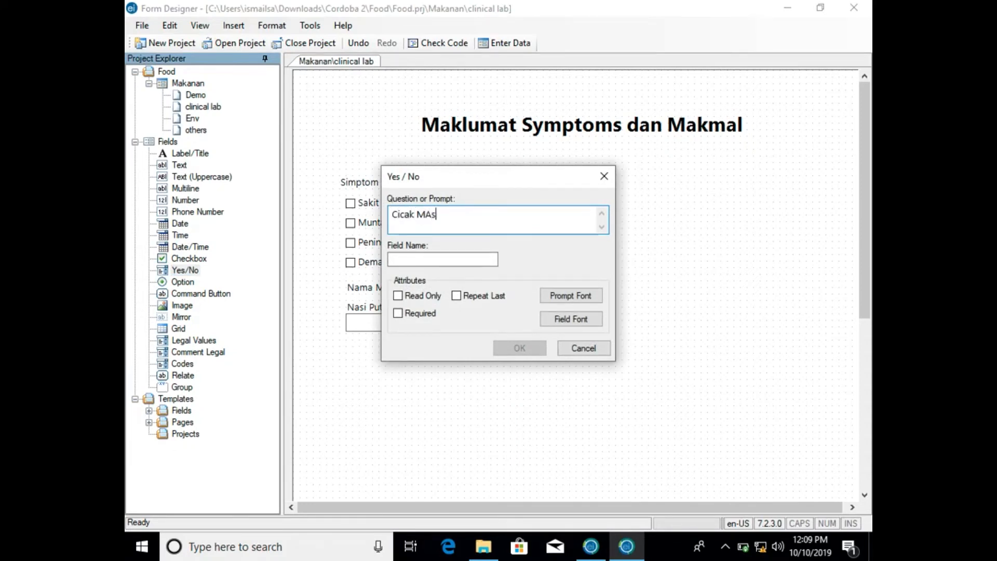
text(ak)
key(BackSpace)
key(BackSpace)
key(BackSpace)
key(BackSpace)
key(BackSpace)
key(BackSpace)
key(BackSpace)
key(BackSpace)
key(BackSpace)
key(BackSpace)
key(BackSpace)
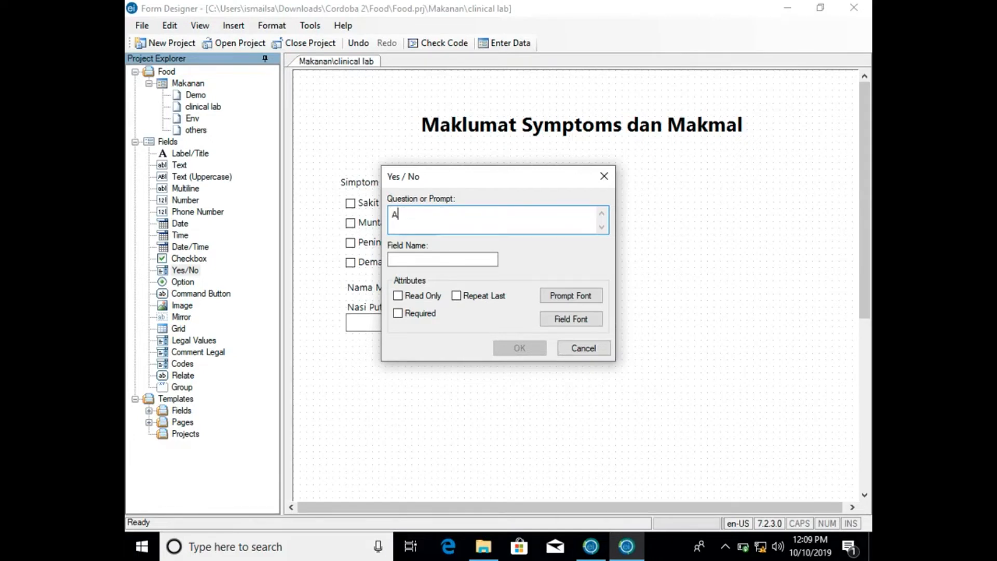
text(Ayam Masak Merah)
click(486, 260)
click(516, 348)
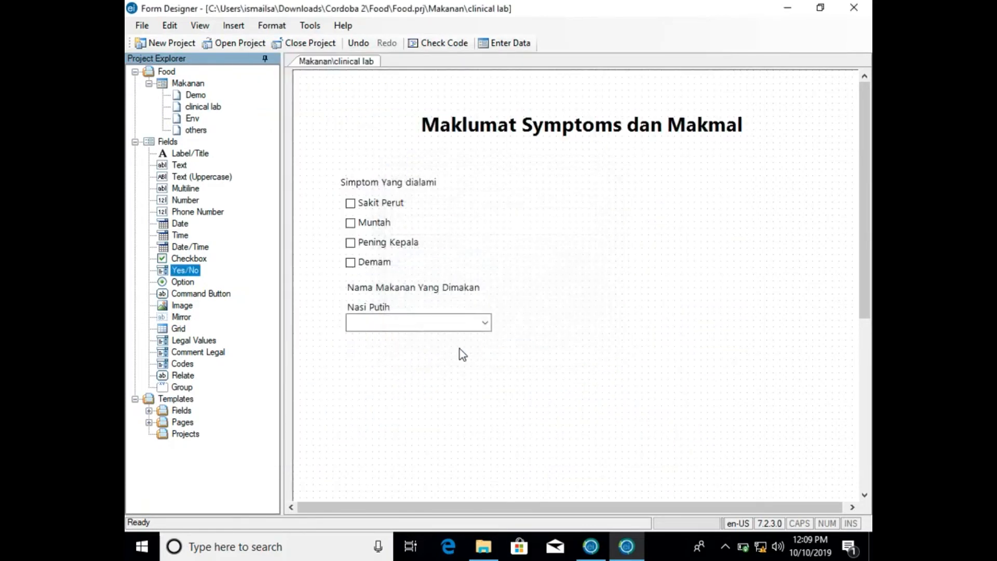
drag(416, 358, 380, 341)
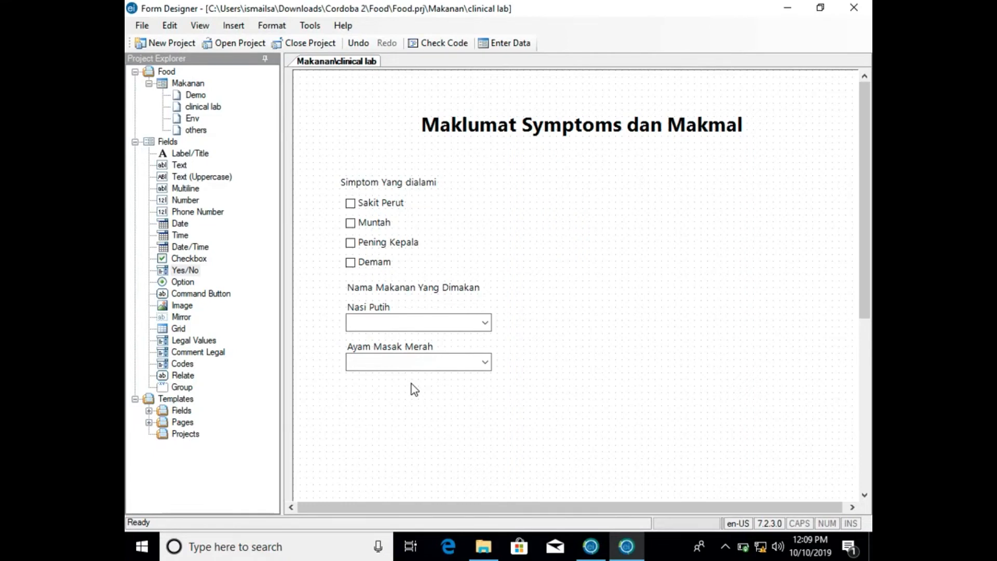
- Add a Yes/No field with the prompt Kobis Goreng, fill in its field name and align it directly under the Ayam Masak Merah field
drag(186, 270, 389, 394)
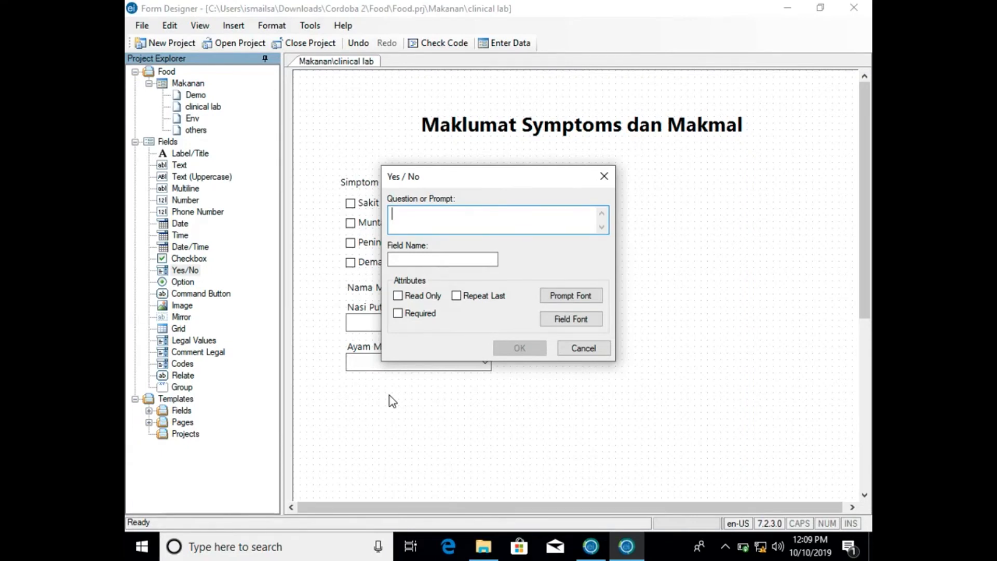
text(Kobi)
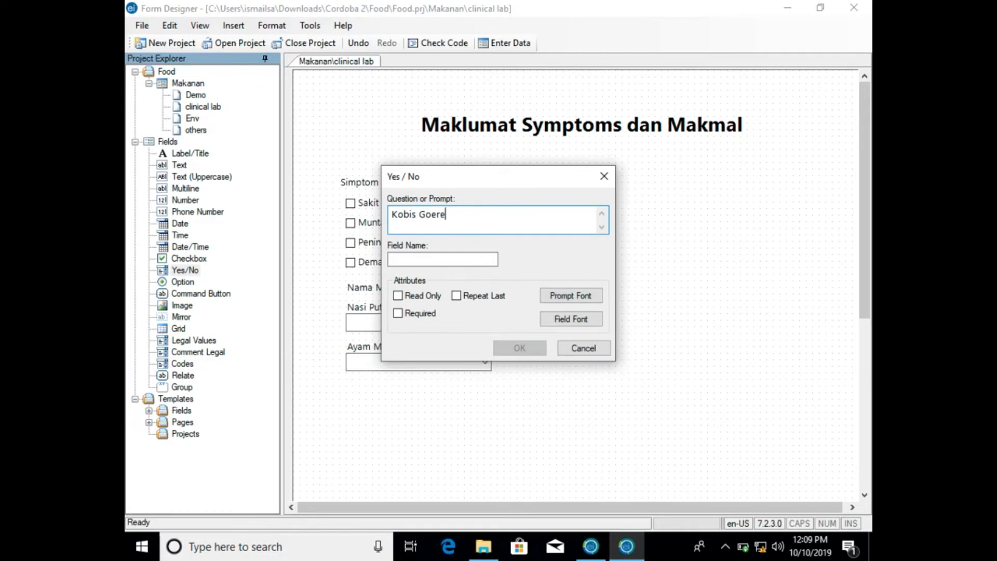
text(s Goreng)
click(463, 258)
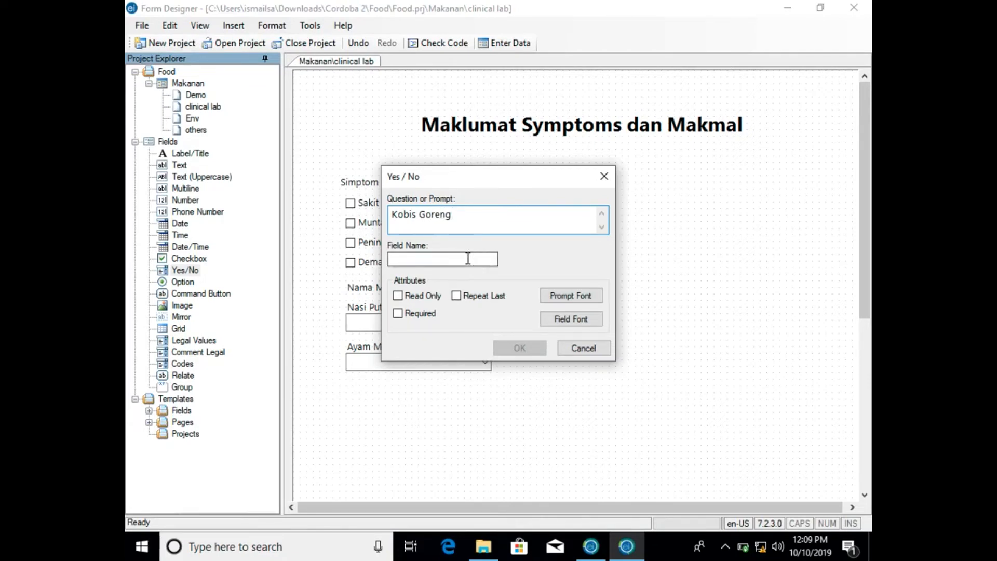
click(513, 347)
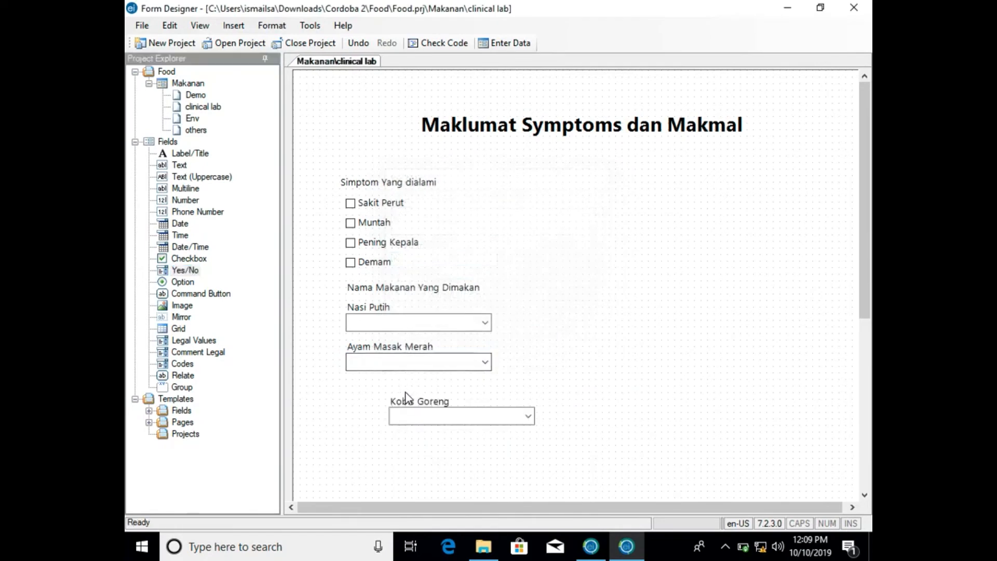
drag(406, 397, 365, 386)
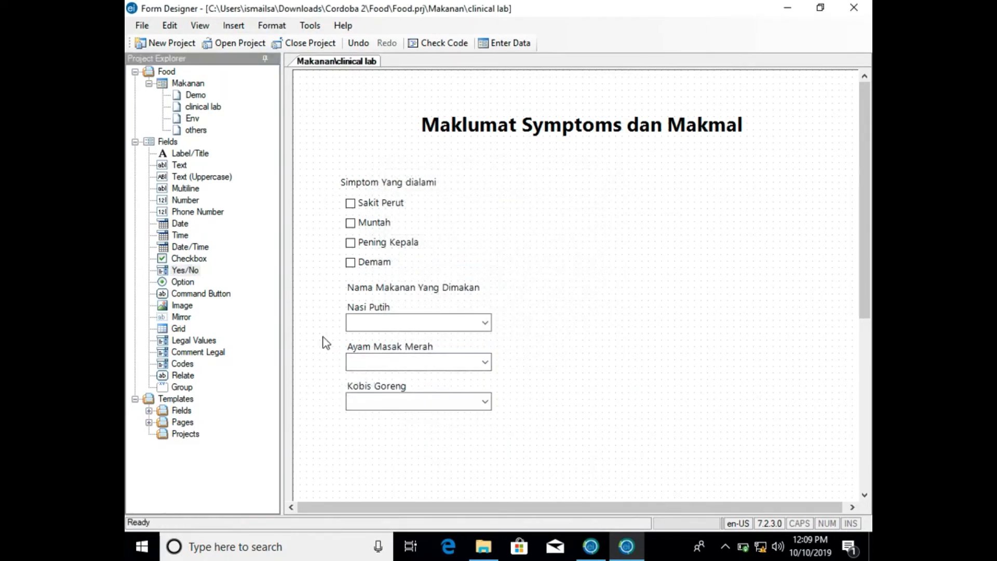
- Add a Yes/No field with the prompt Telur Dadar and field name TelurDadar, starting a second column level with the Nasi Putih field
drag(182, 270, 590, 324)
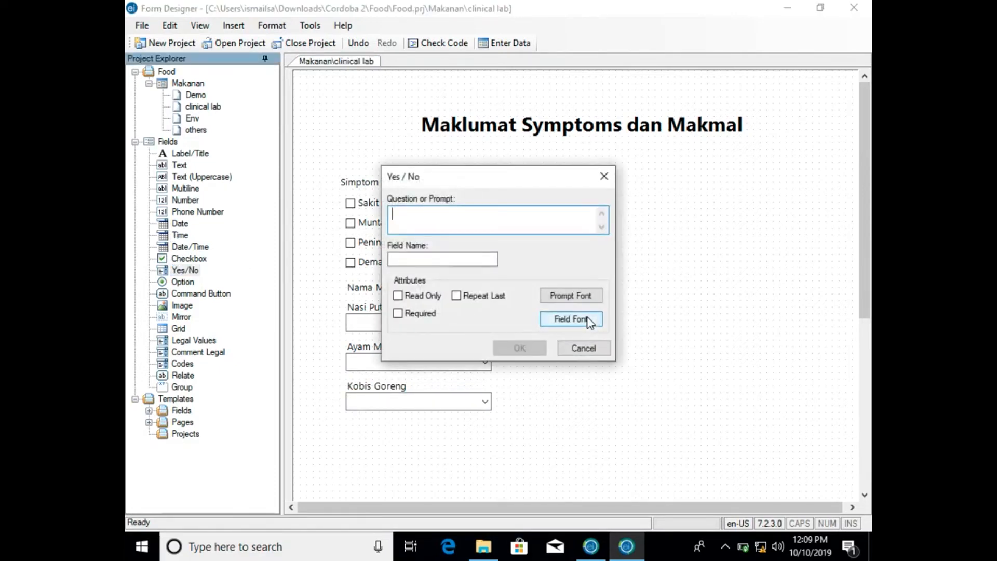
text(Telur Dadar)
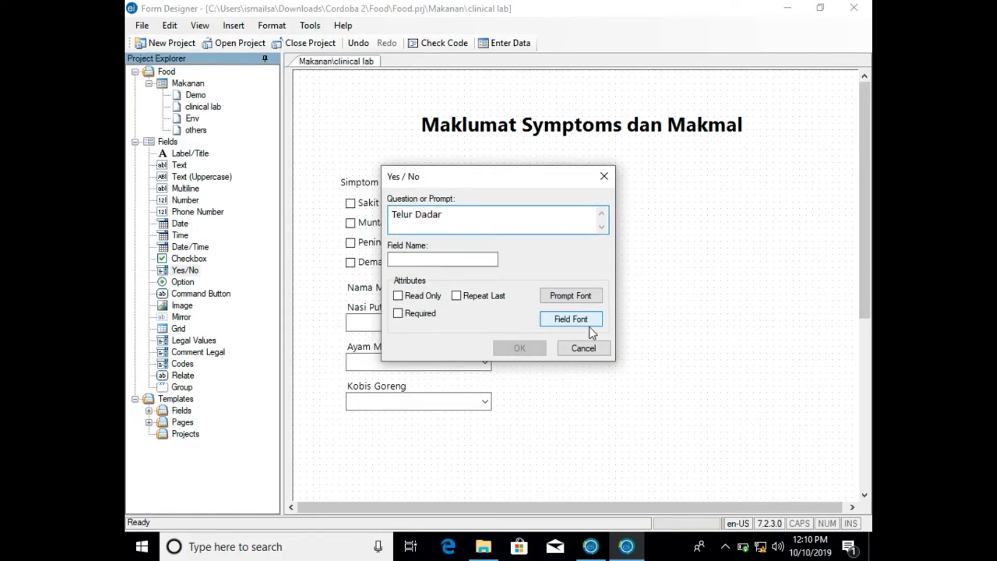
click(483, 259)
click(541, 348)
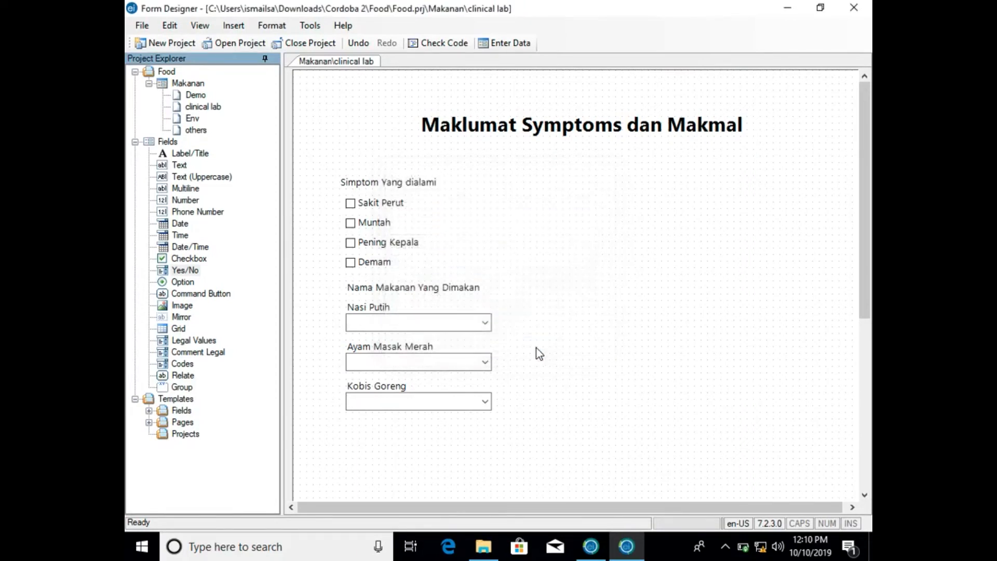
drag(612, 321, 571, 310)
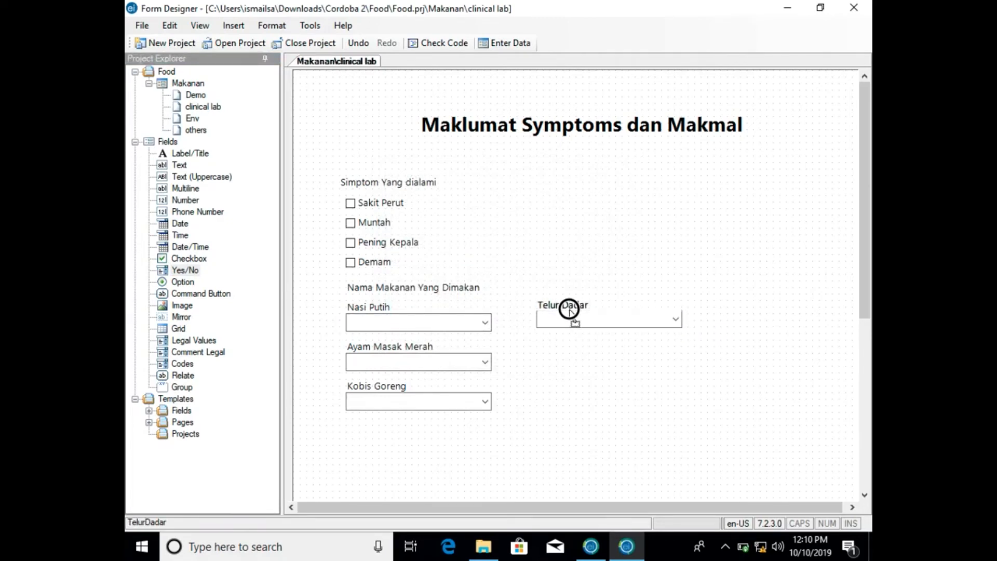
drag(568, 310, 569, 315)
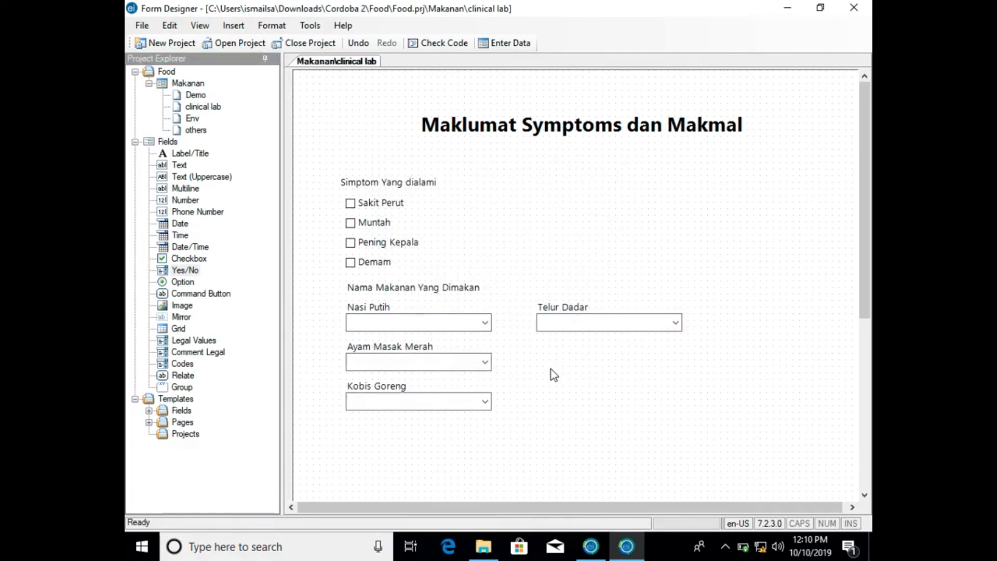
- Add a Yes/No field with the prompt Butter Chicken, fill in its field name and align it directly under the Telur Dadar field
click(363, 307)
drag(186, 270, 532, 360)
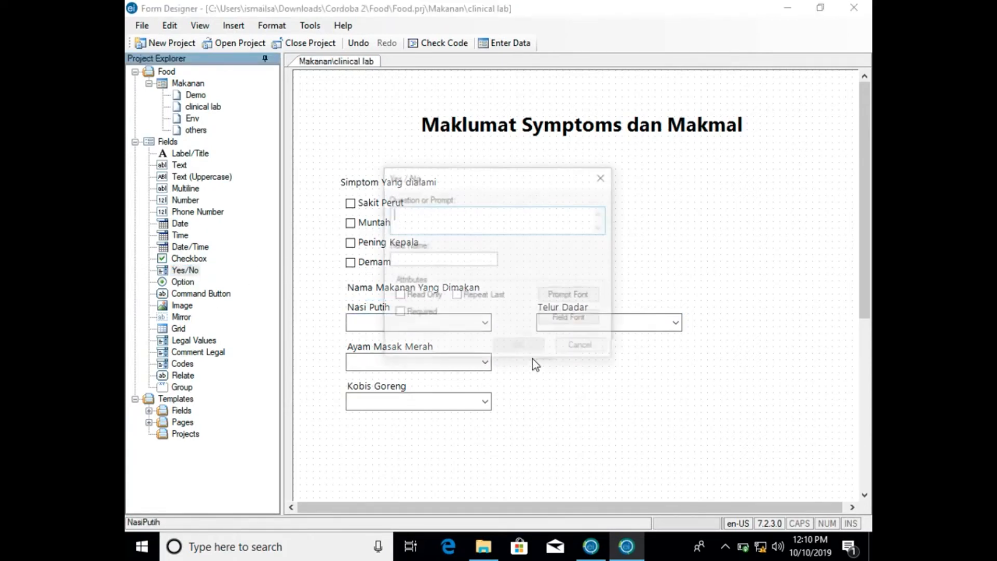
text(B)
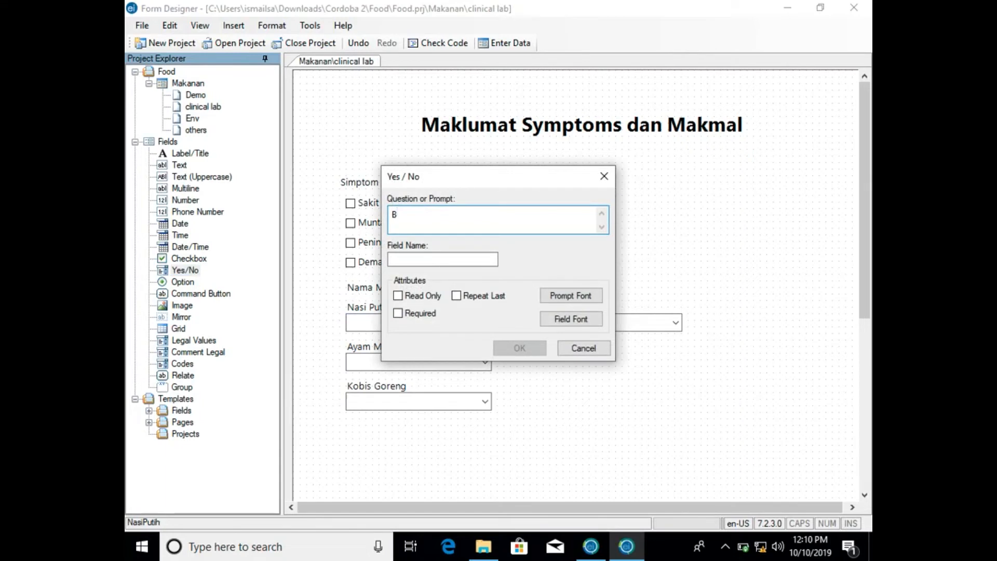
text(utter )
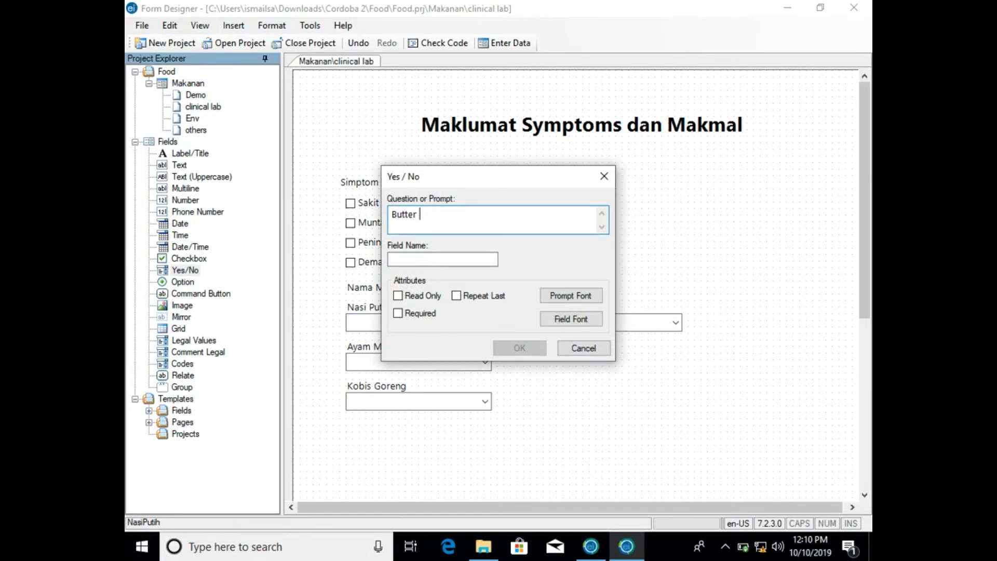
text(Chicken)
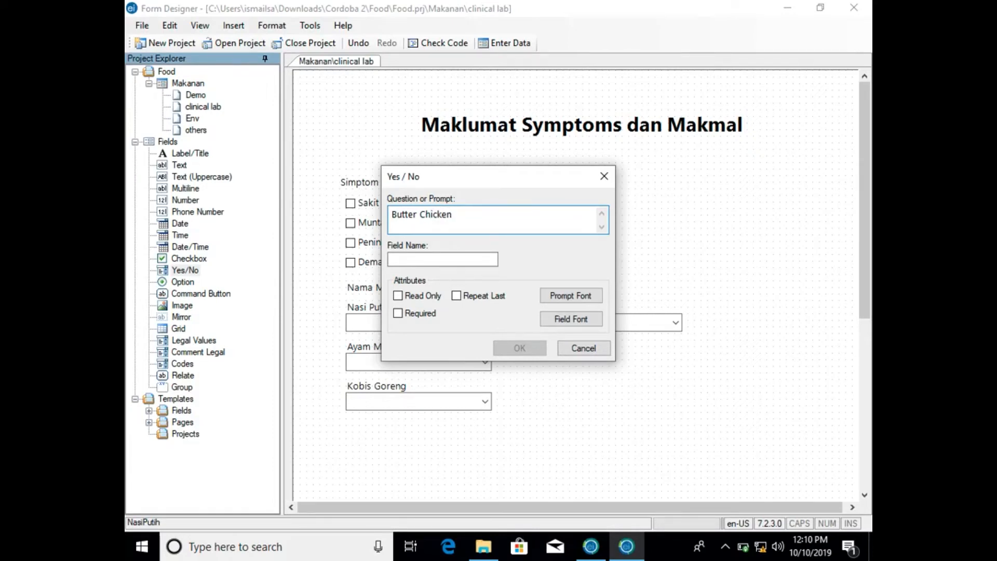
click(479, 261)
click(528, 348)
drag(566, 361, 569, 346)
click(521, 404)
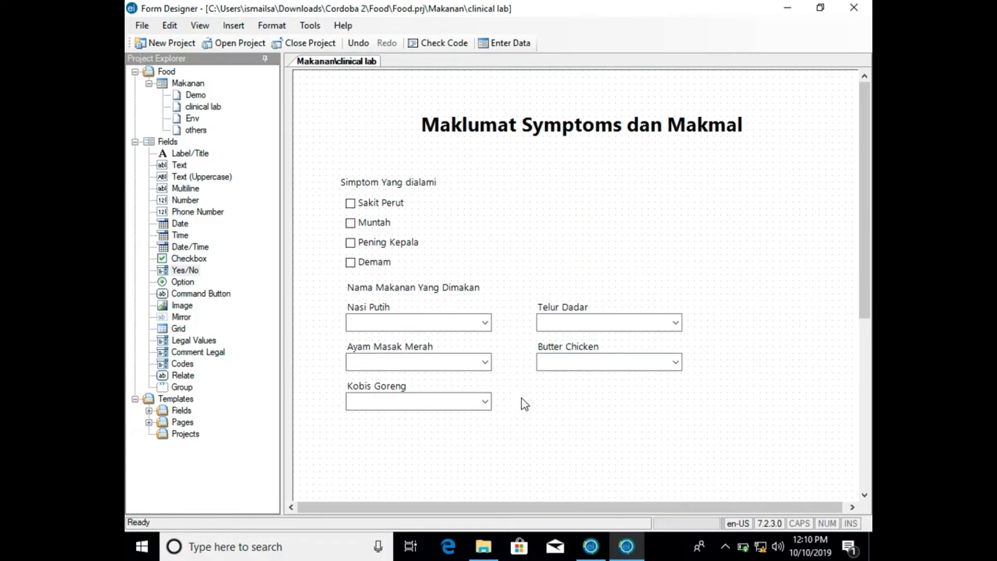
- Add a Yes/No field with the prompt and field name Tembikai, aligned under Butter Chicken and level with the Kobis Goreng field
click(193, 269)
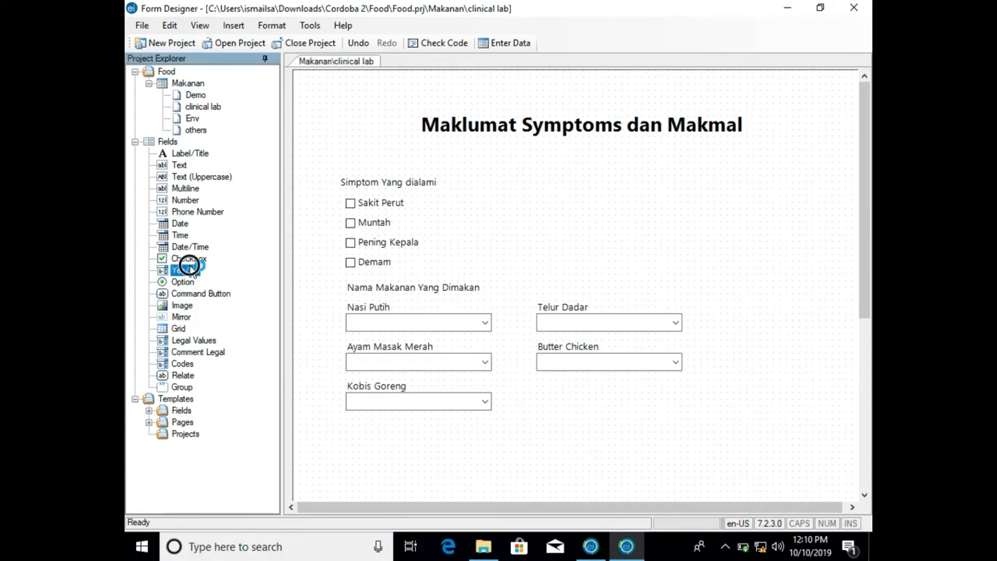
click(575, 410)
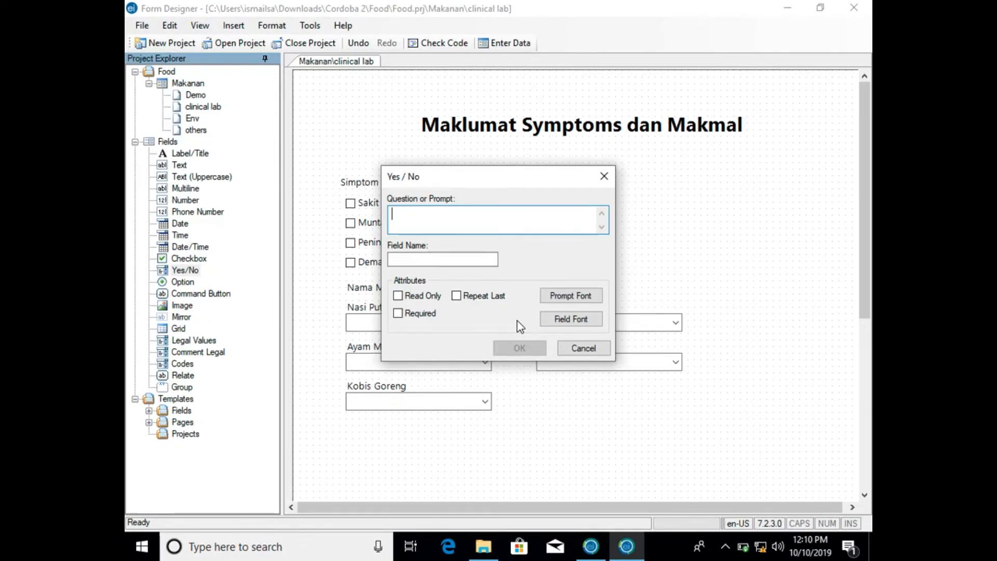
text(Tembikai)
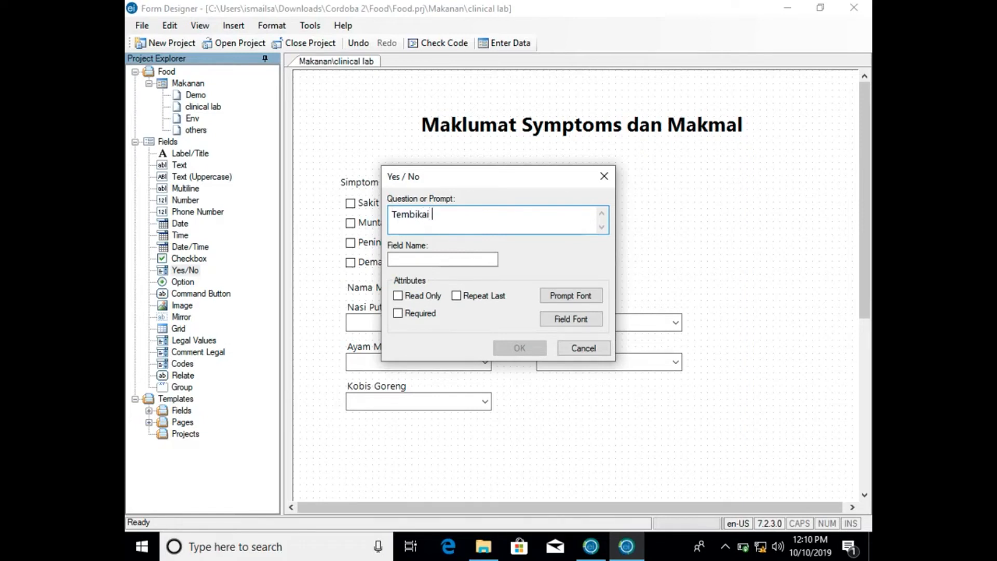
click(481, 258)
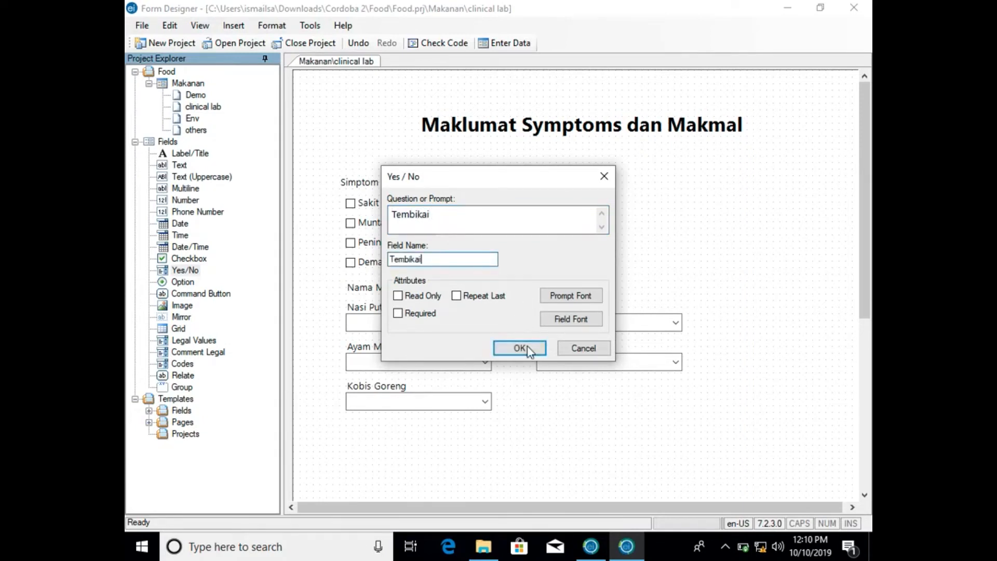
click(526, 347)
drag(583, 407, 548, 378)
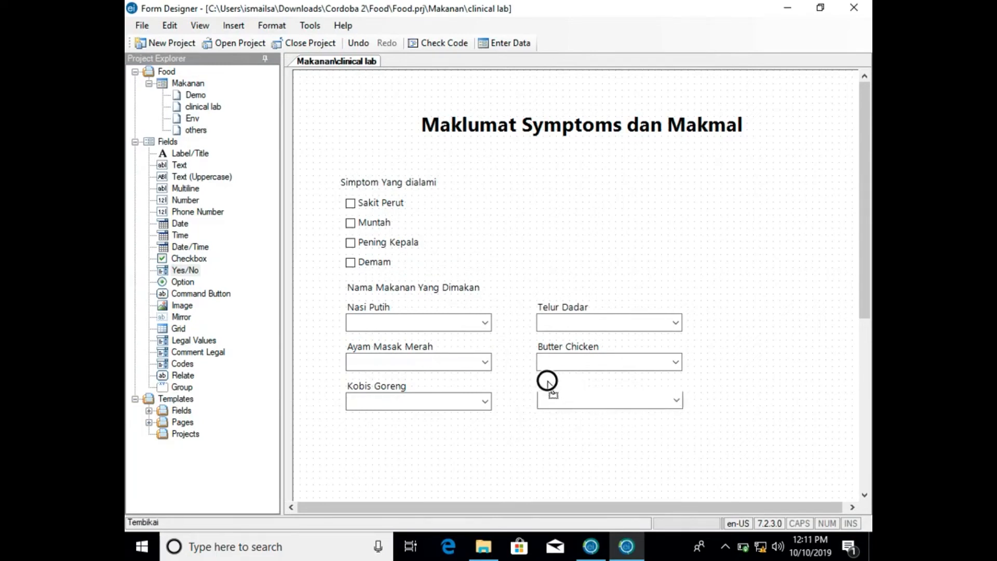
click(445, 406)
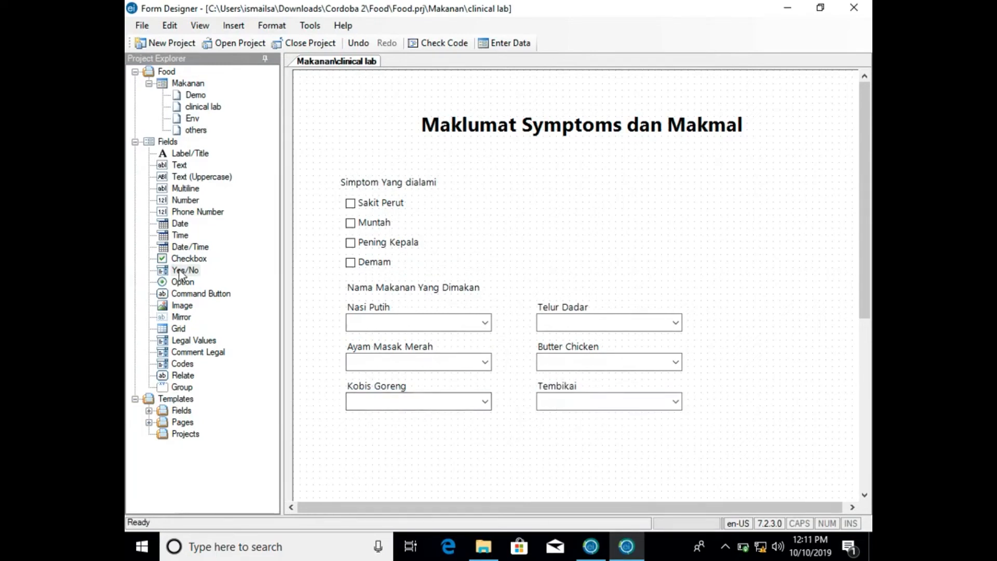
- Add a label with the text and field name Minuman, placed below the Kobis Goreng field and aligned with its prompt
drag(195, 154, 369, 431)
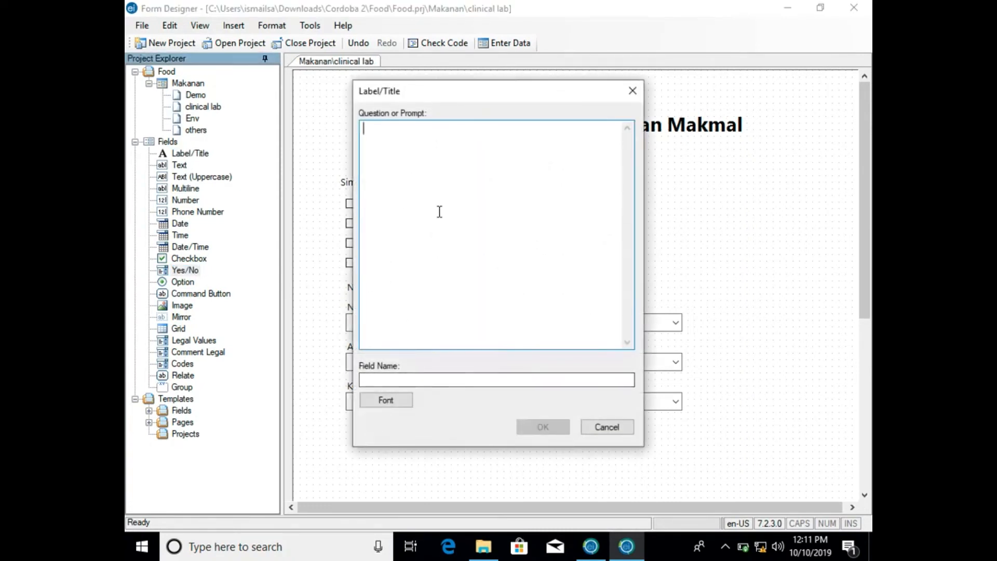
text(Minuman)
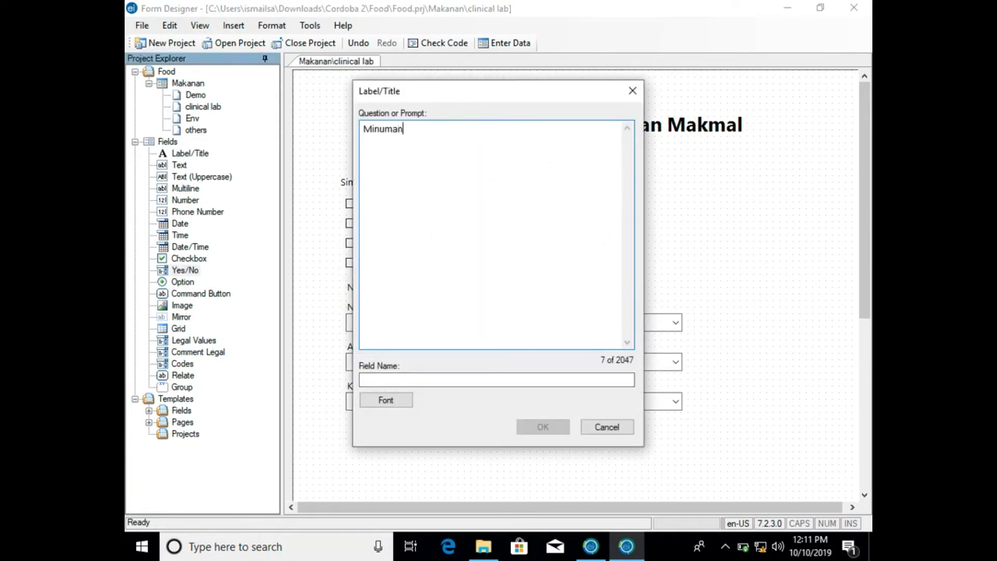
click(472, 382)
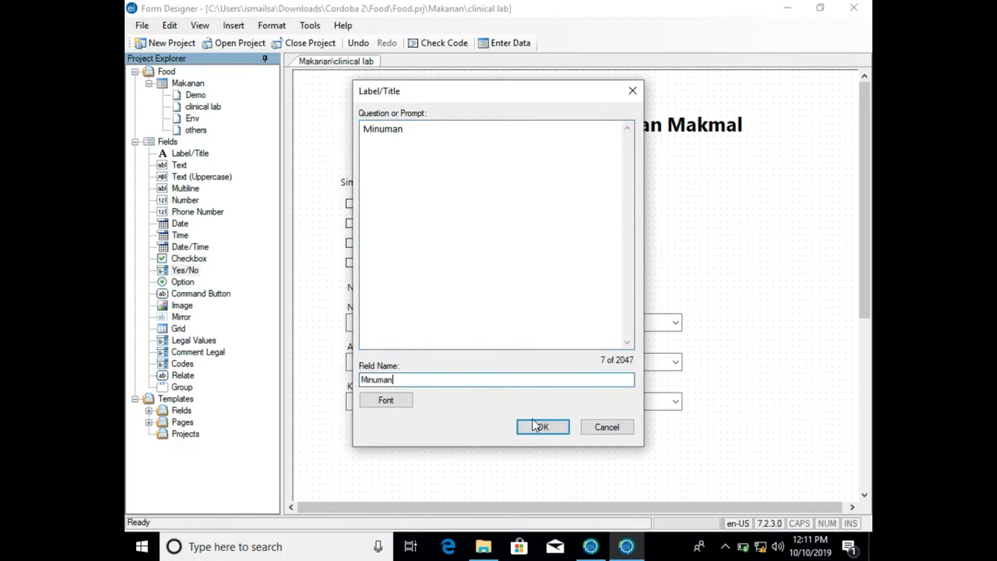
click(540, 426)
drag(393, 430, 376, 431)
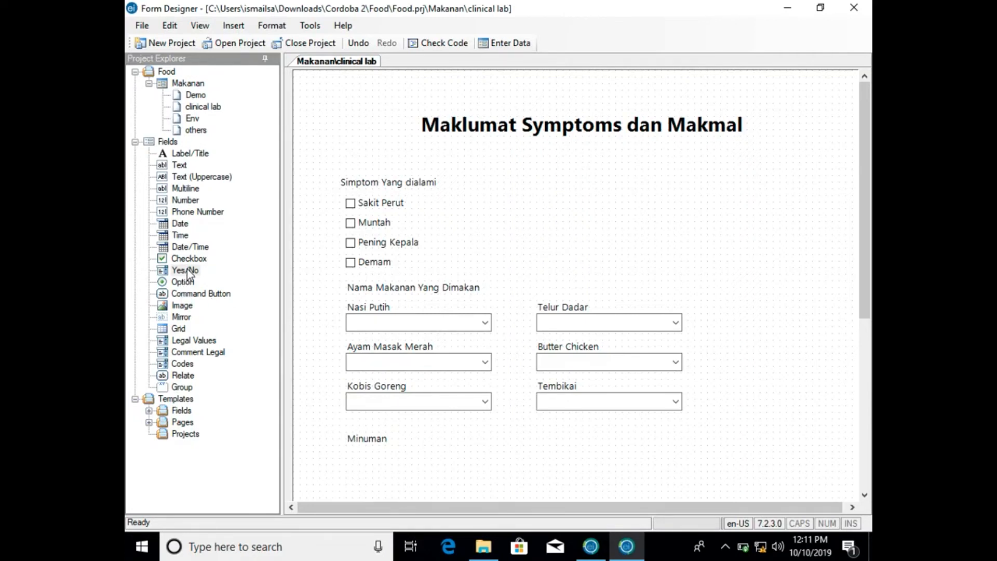
- Add a Yes/No field with the prompt and field name Sunquick, and align it below the Minuman label clear of its own prompt
click(181, 269)
drag(189, 270, 385, 468)
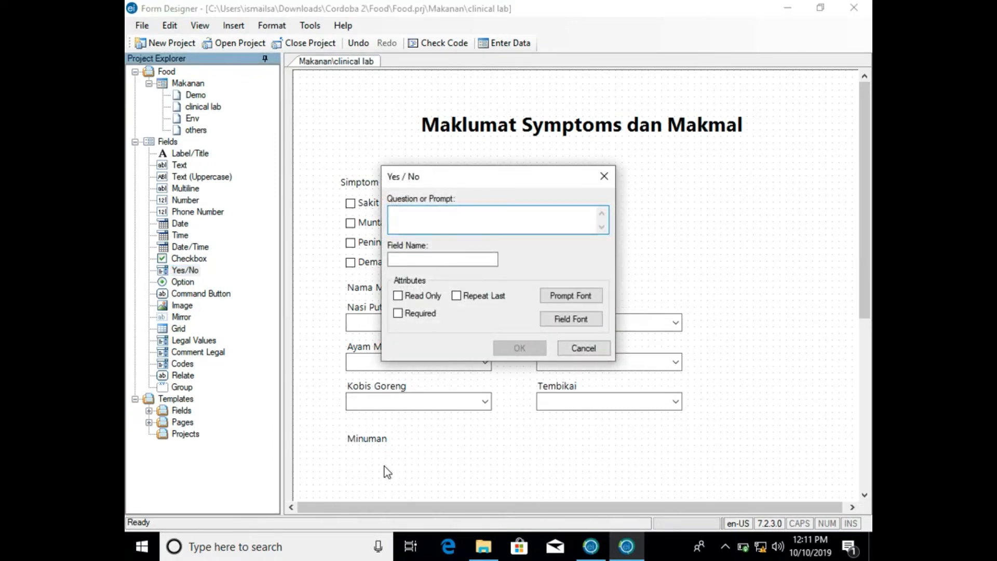
text(Sunquick)
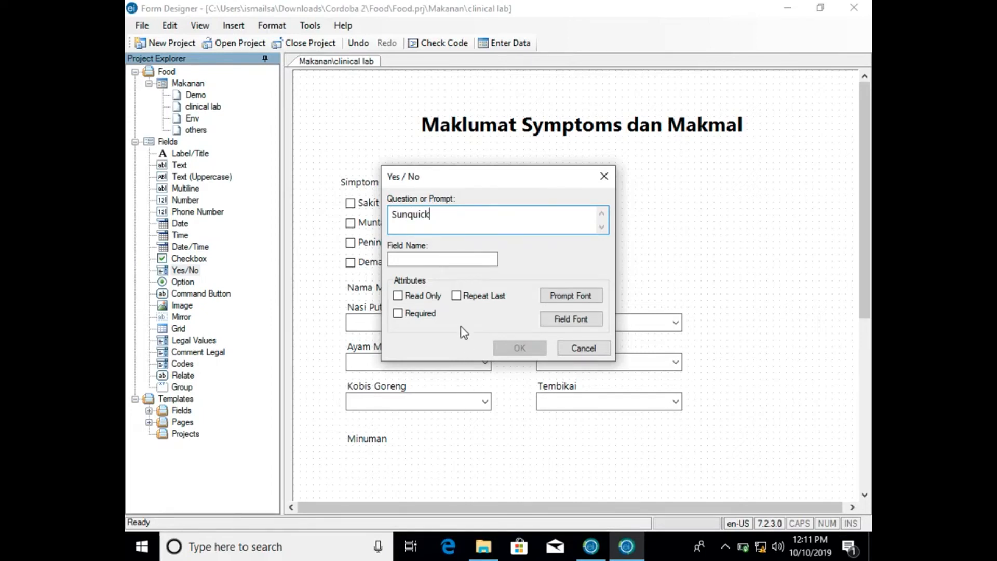
click(486, 261)
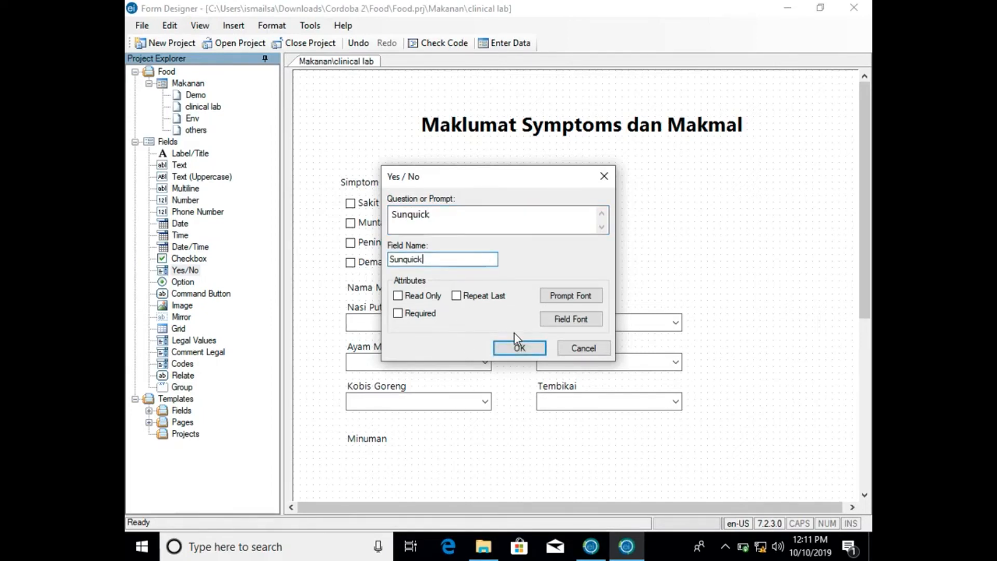
click(519, 348)
drag(415, 469, 378, 459)
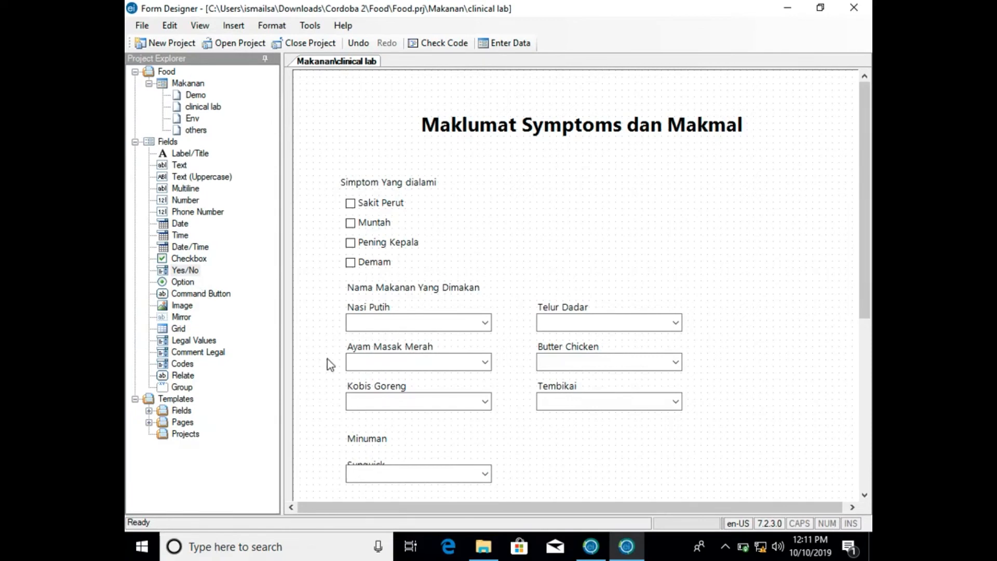
scroll(428, 440, down, 3)
drag(450, 303, 450, 312)
click(359, 265)
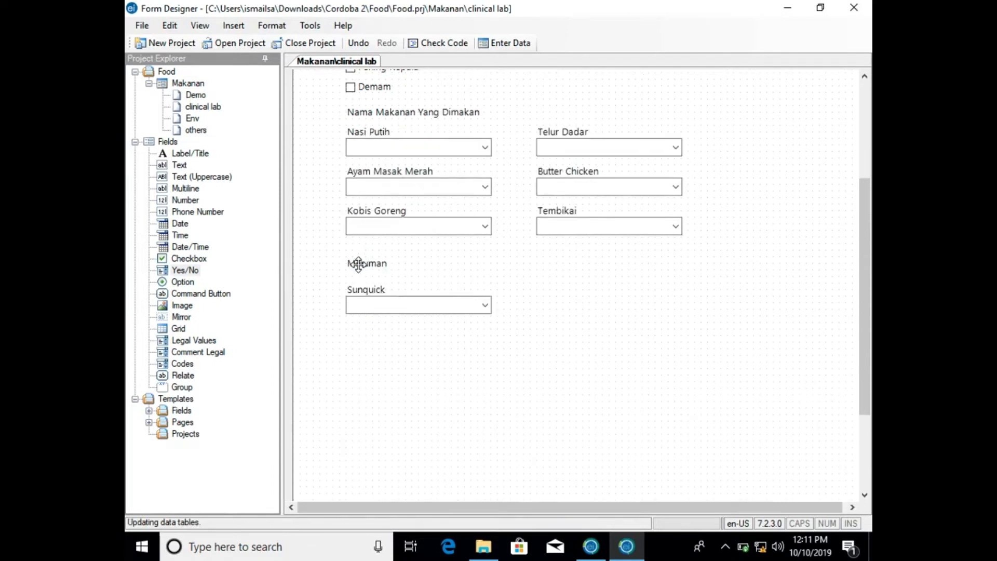
- Set up an Option field with the prompt Air Panas Yang Diminum, field name AirPanasYangDiminum, and the choices Kopi and Tea
drag(187, 270, 560, 284)
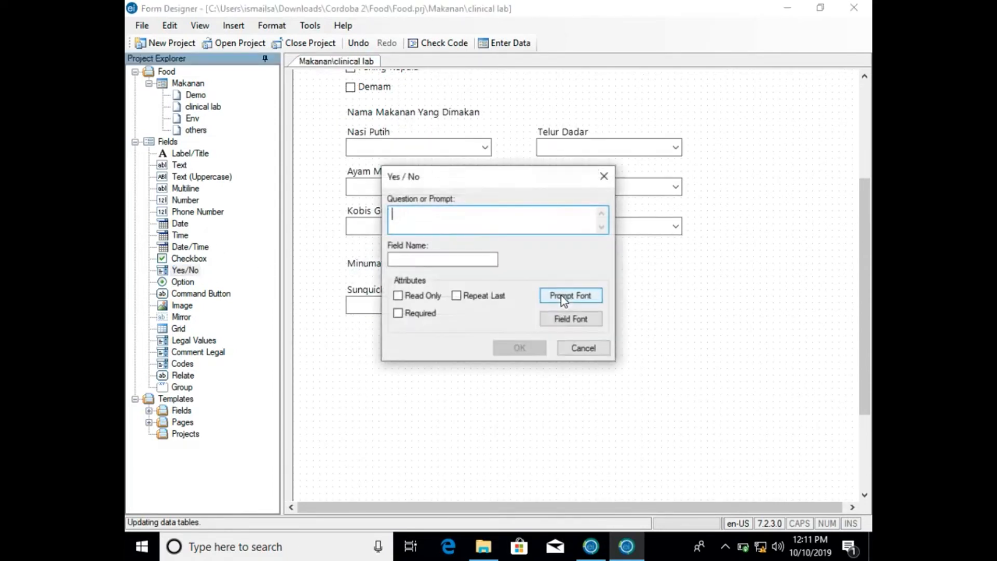
click(574, 347)
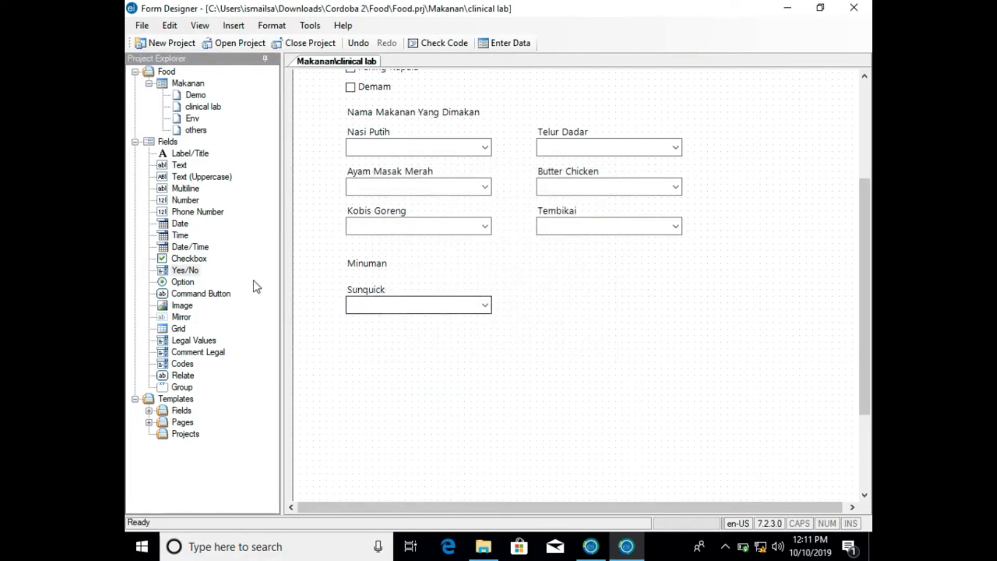
drag(189, 283, 396, 330)
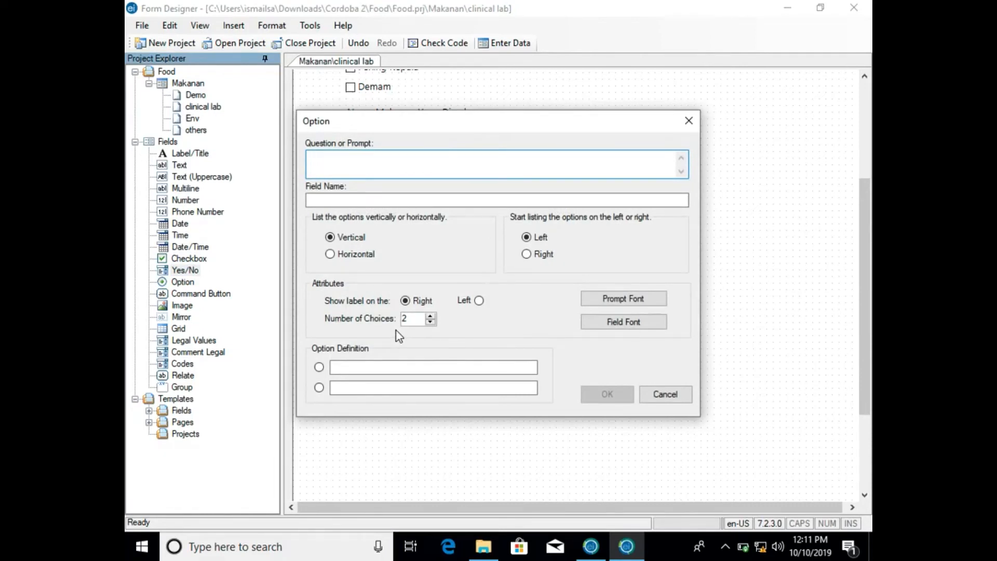
text(Air Panas Yang Diminum)
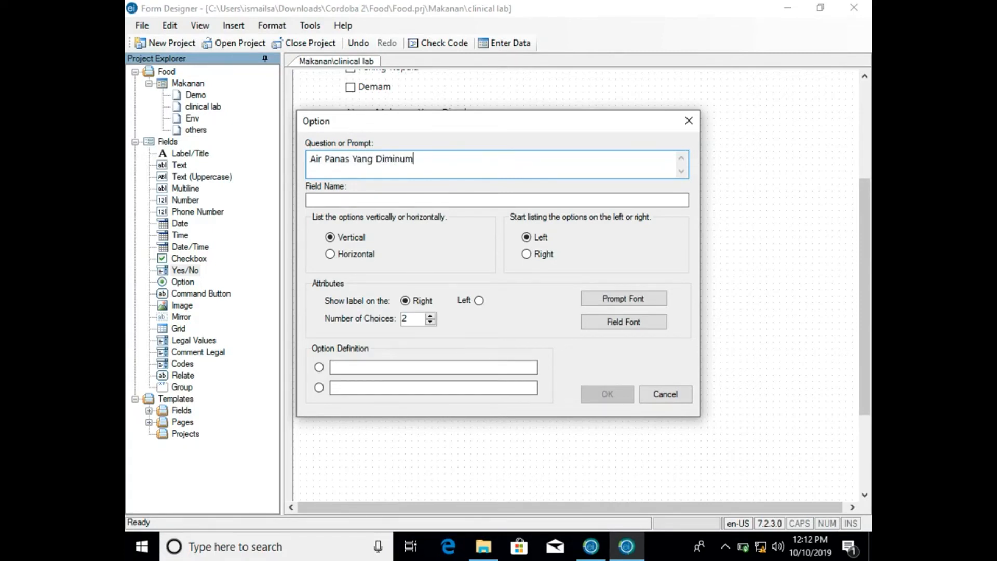
click(374, 367)
text(Kopi)
key(Tab)
text(Tea)
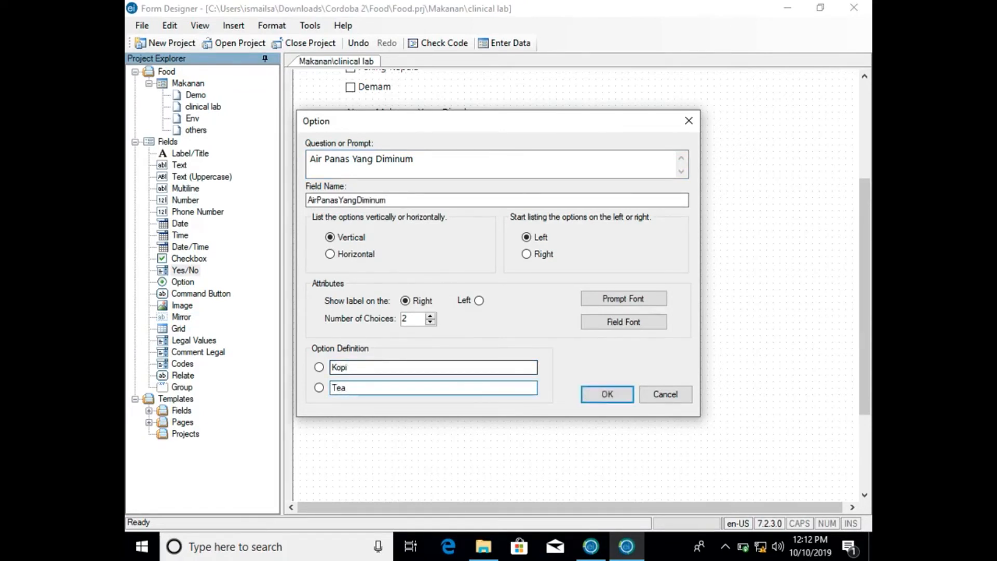
- Add a third choice, Tidak Minum, to the option field and place the group beside the Sunquick field, under Tembikai
click(430, 314)
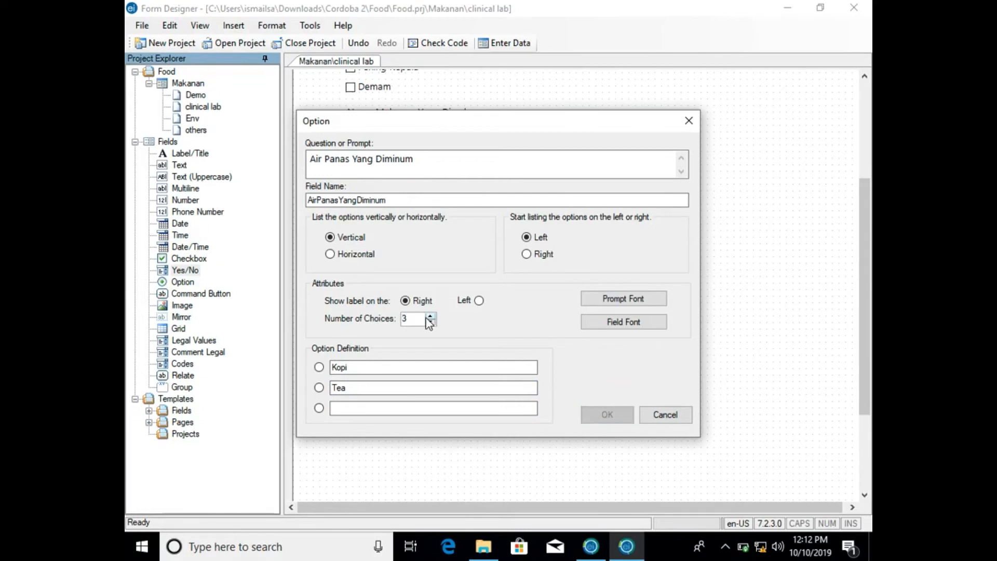
click(363, 408)
text(Tidak Min)
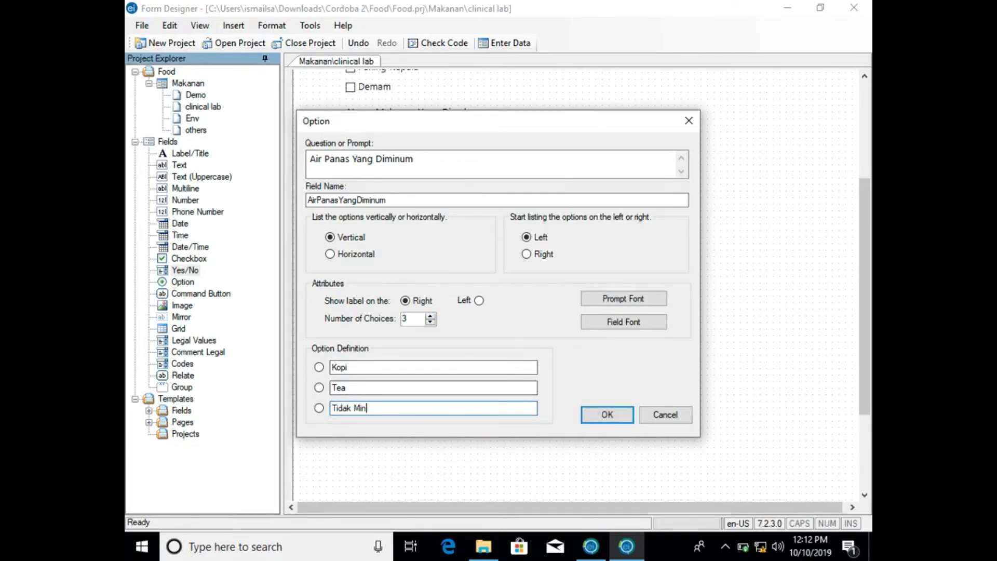
text(um)
click(596, 414)
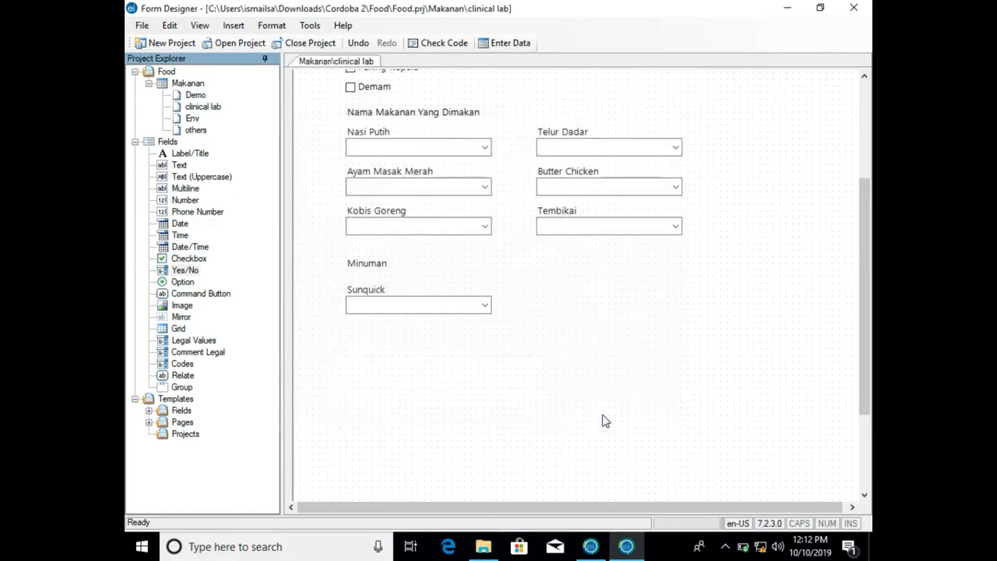
click(547, 366)
drag(517, 371, 657, 298)
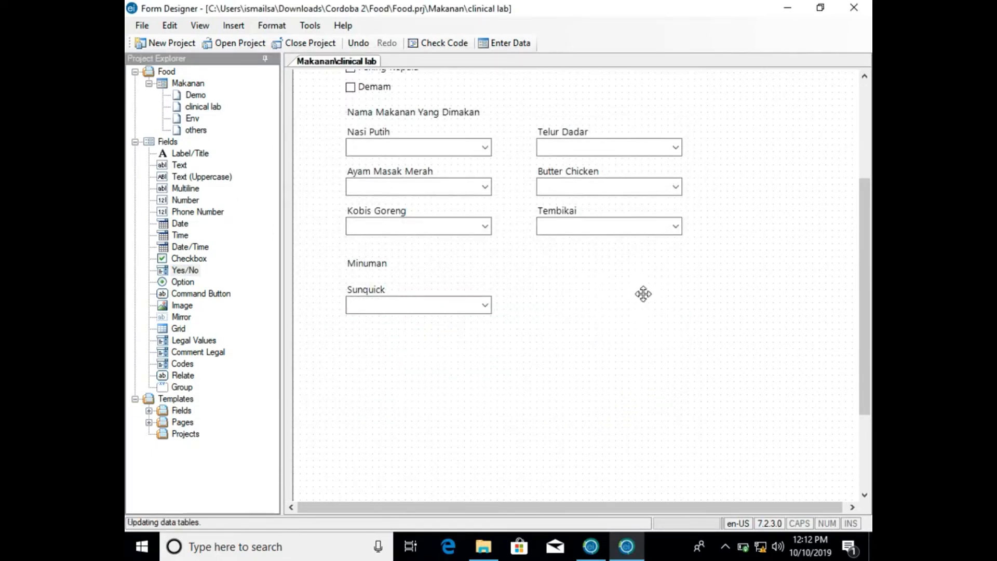
- Add a Yes/No field with the prompt Air Masak Anda Minum? and field name AirMasakAndaMinum, and move it below the Sunquick field
click(183, 268)
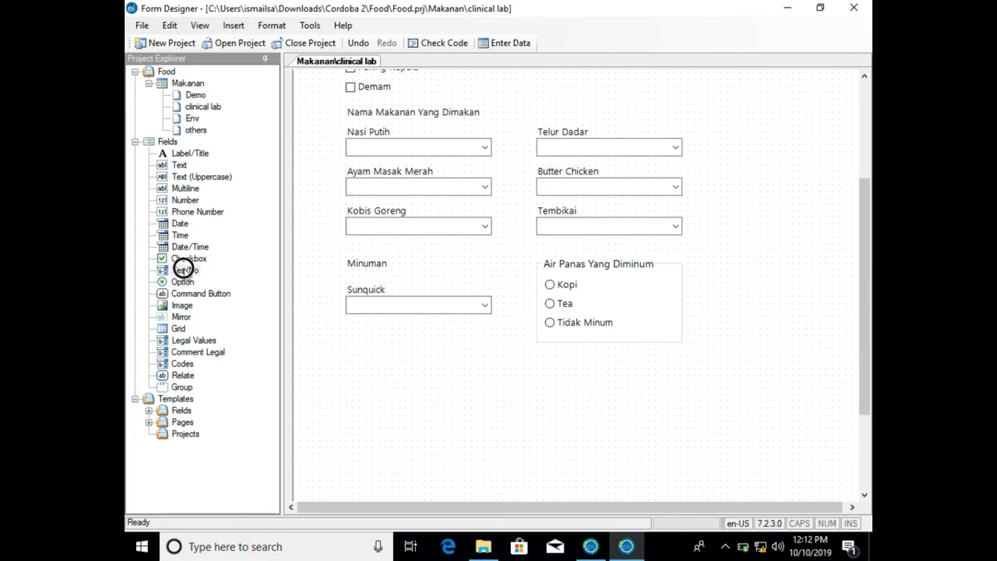
drag(182, 269, 378, 347)
text(A)
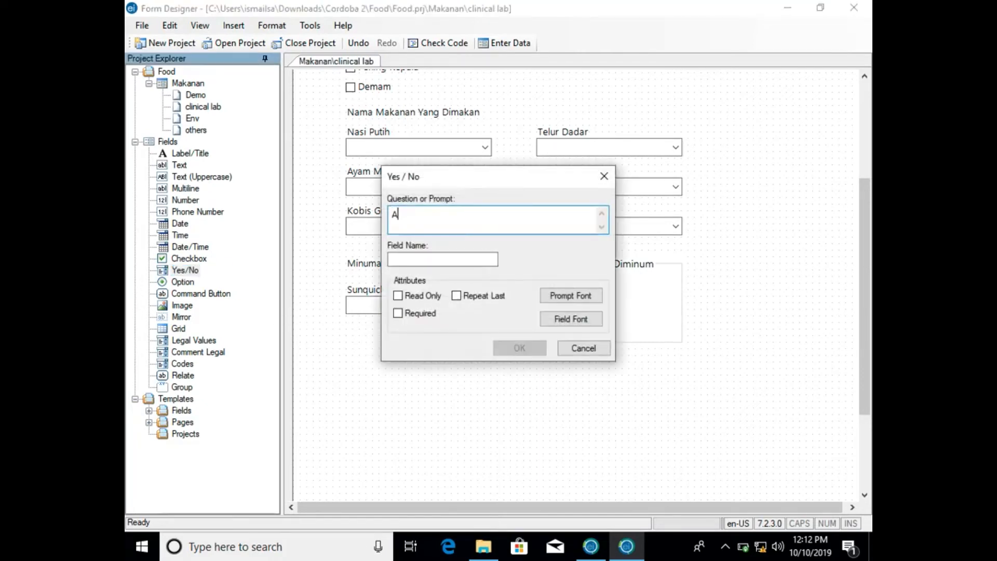
text(ir Masak Anda Minum)
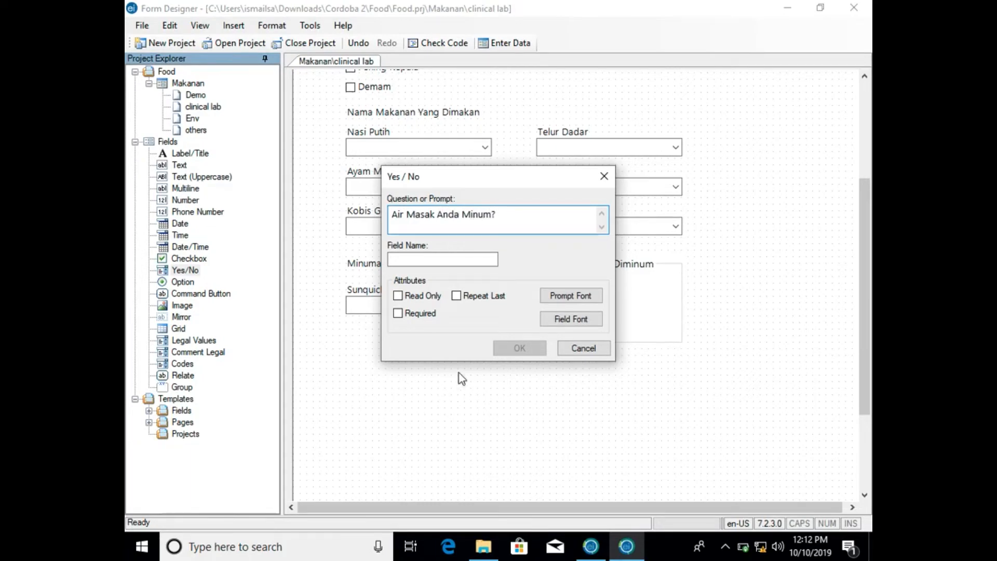
text(?)
click(476, 260)
click(519, 347)
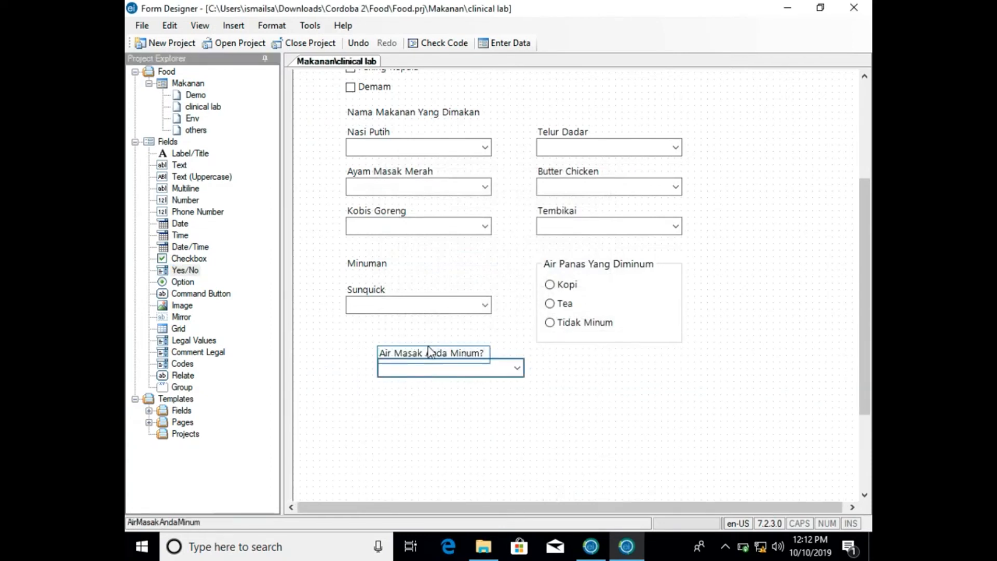
drag(436, 345, 410, 335)
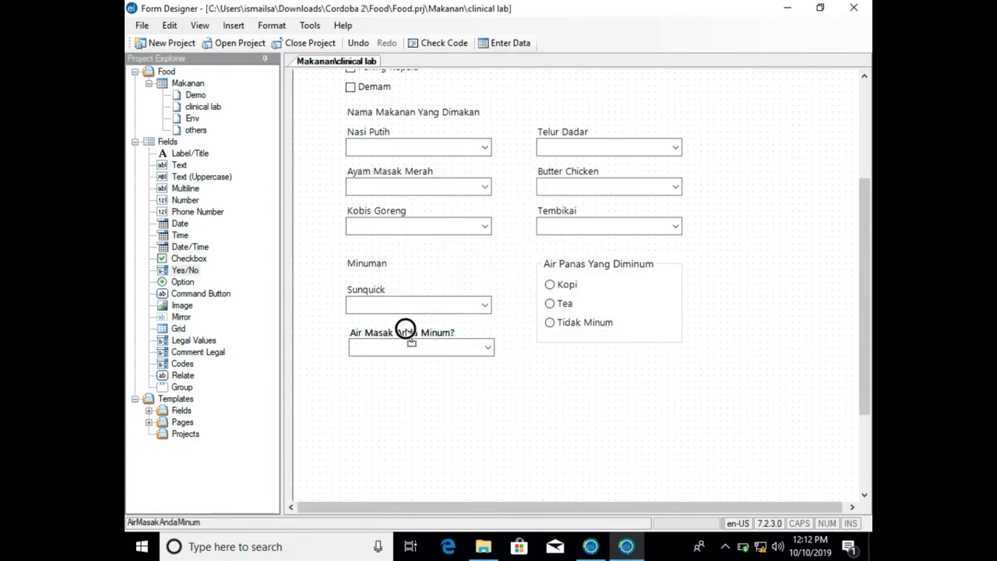
- Rename the clinical lab page of the Makanan form as env2
scroll(413, 388, up, 3)
click(413, 387)
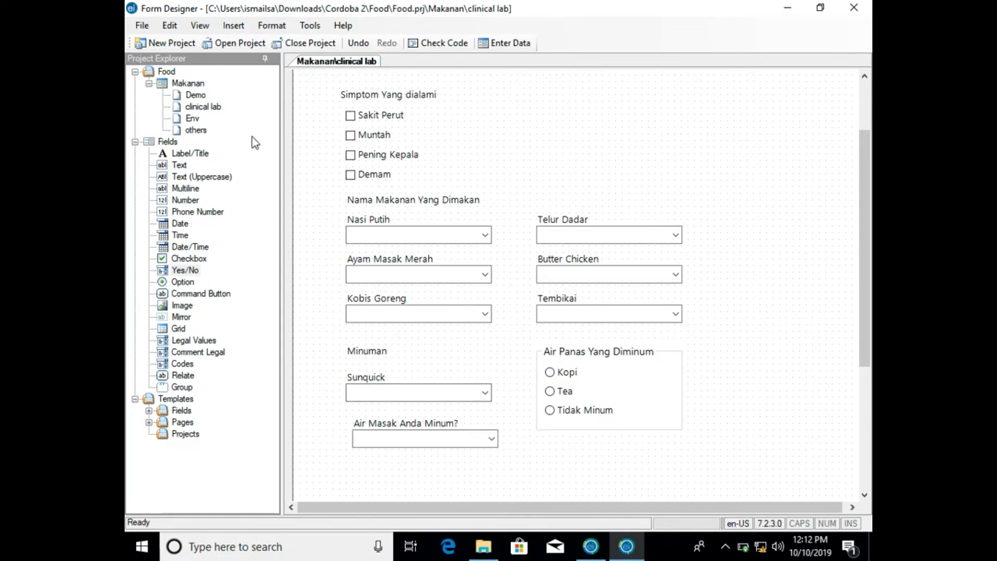
click(195, 109)
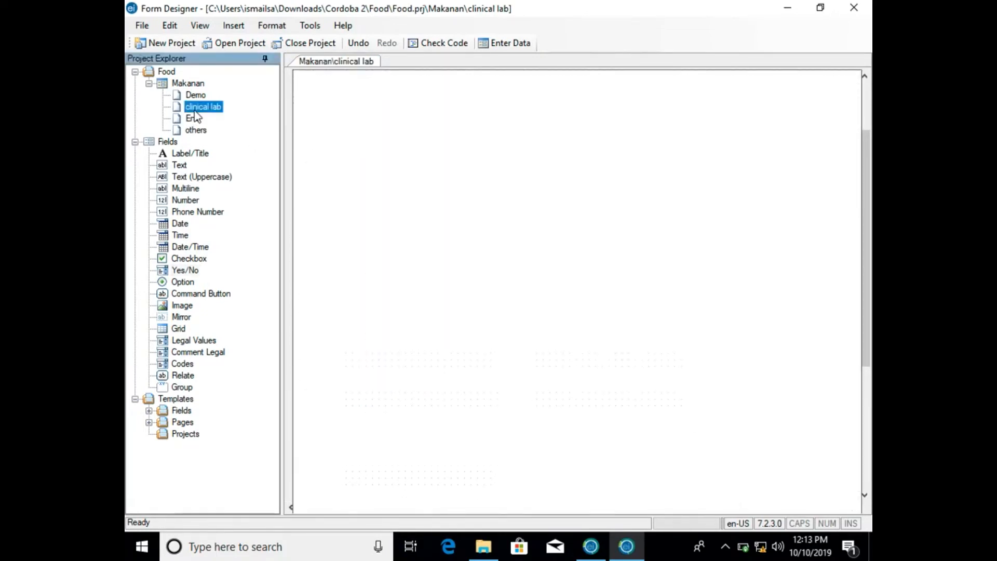
right_click(196, 113)
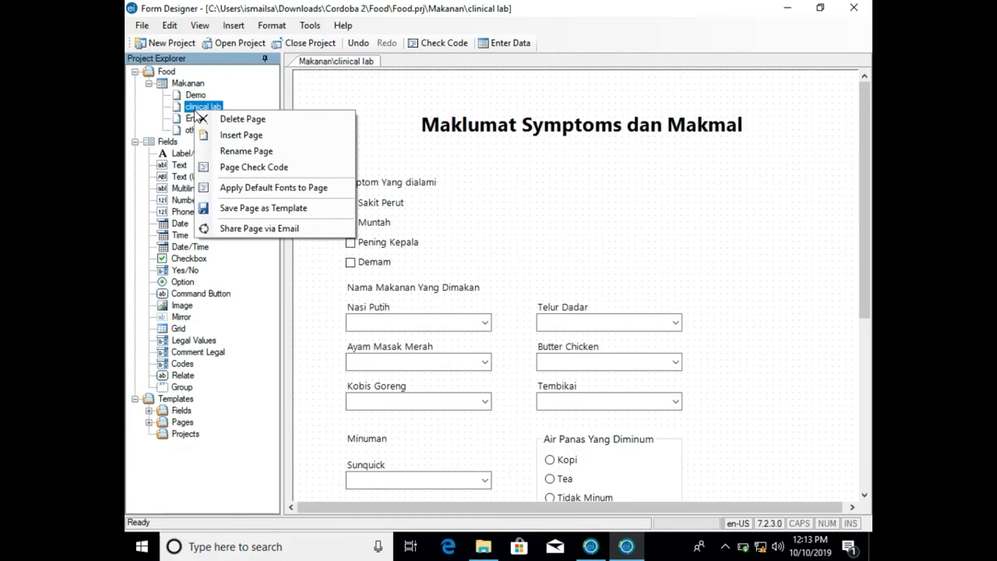
click(235, 149)
text(en)
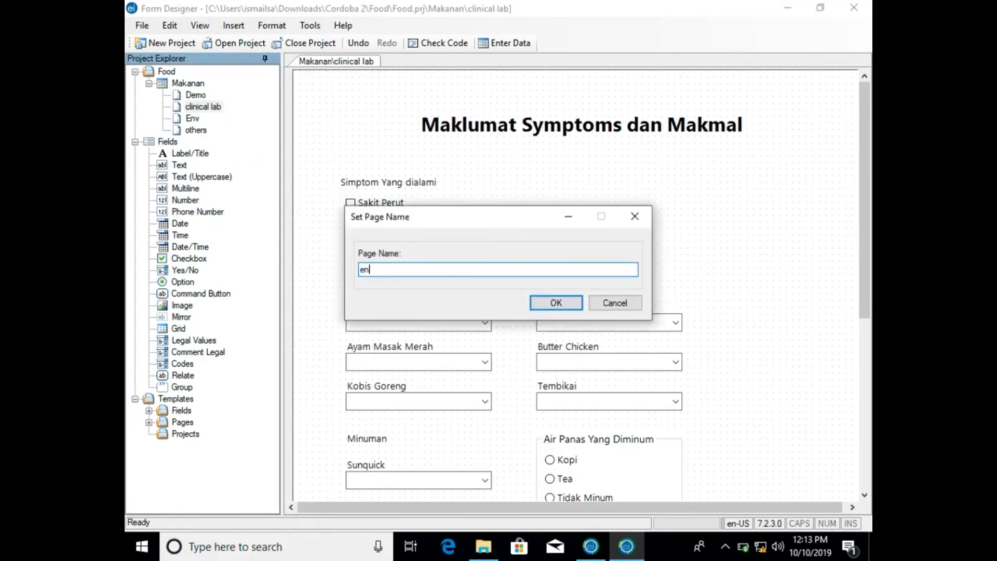
text(v2)
click(540, 300)
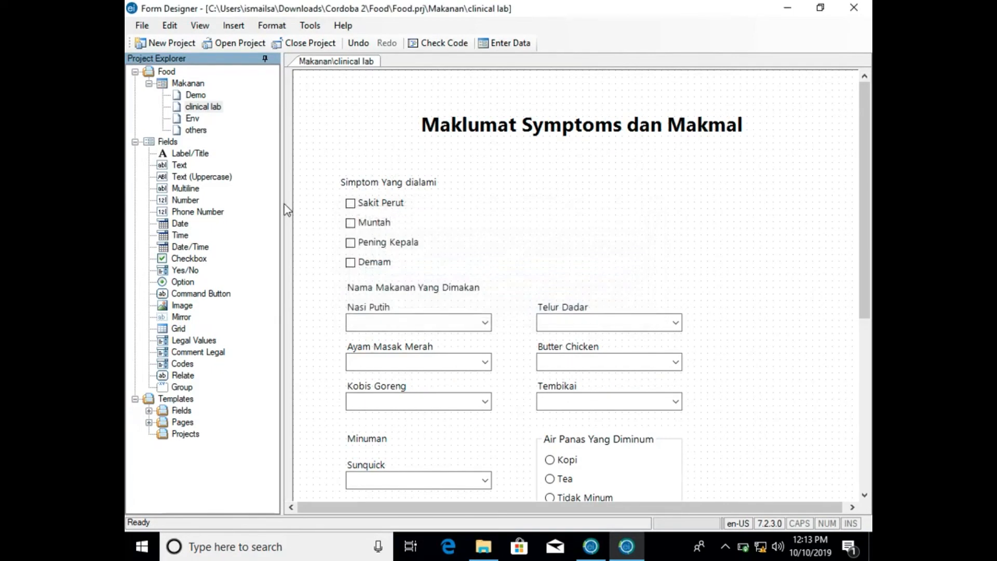
- Rename the empty Env page of the Makanan form as clinical
click(192, 118)
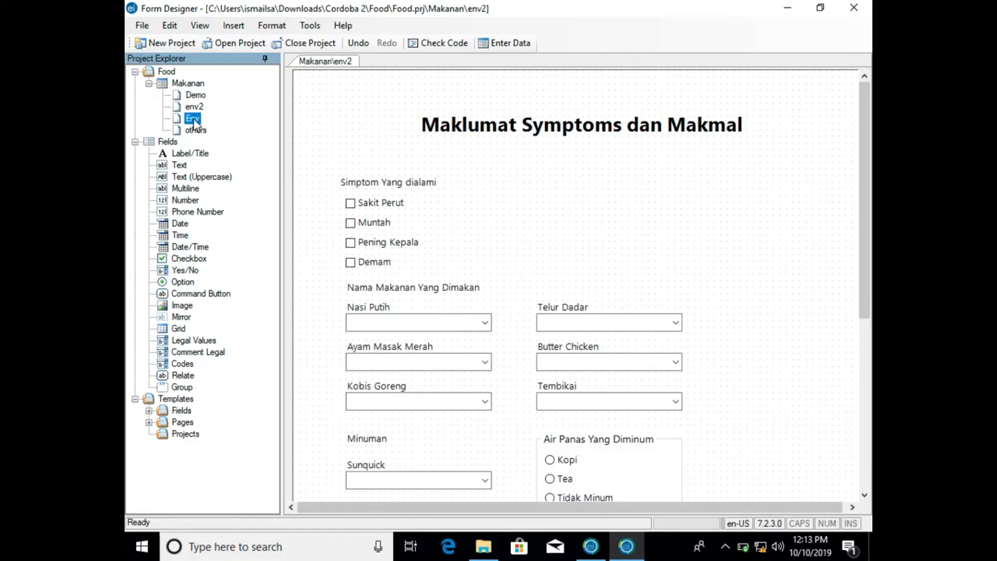
right_click(193, 120)
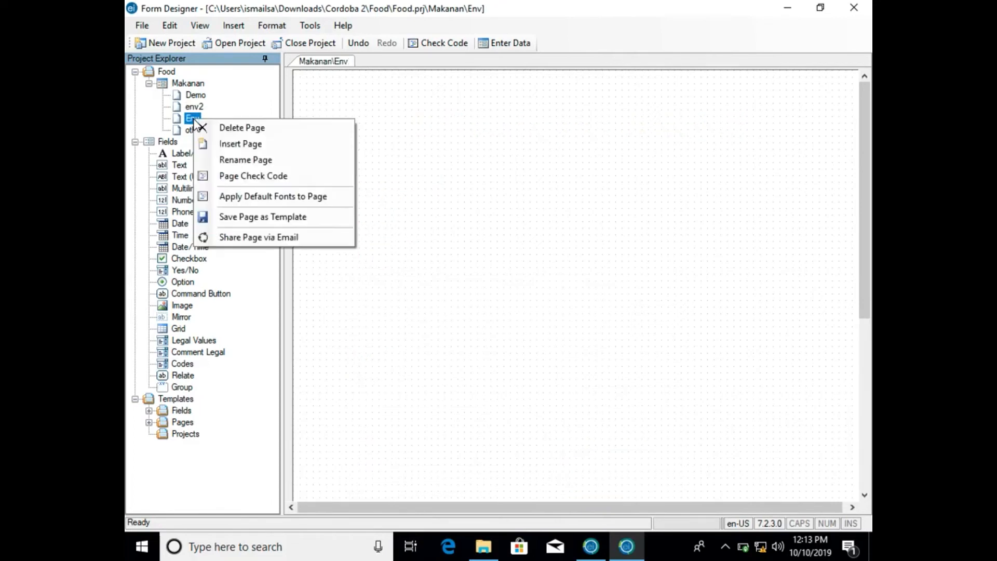
click(229, 159)
text(clinical)
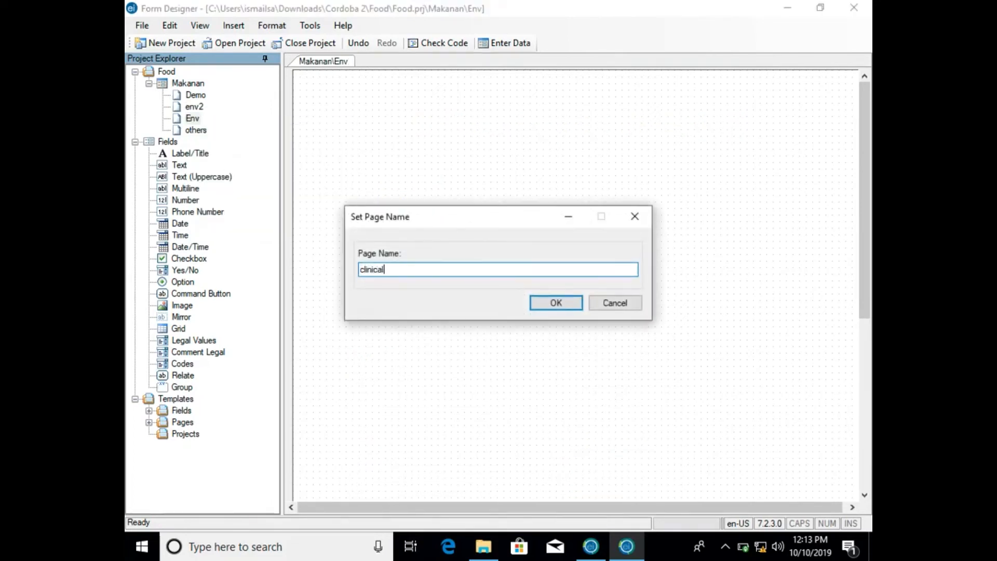
click(552, 303)
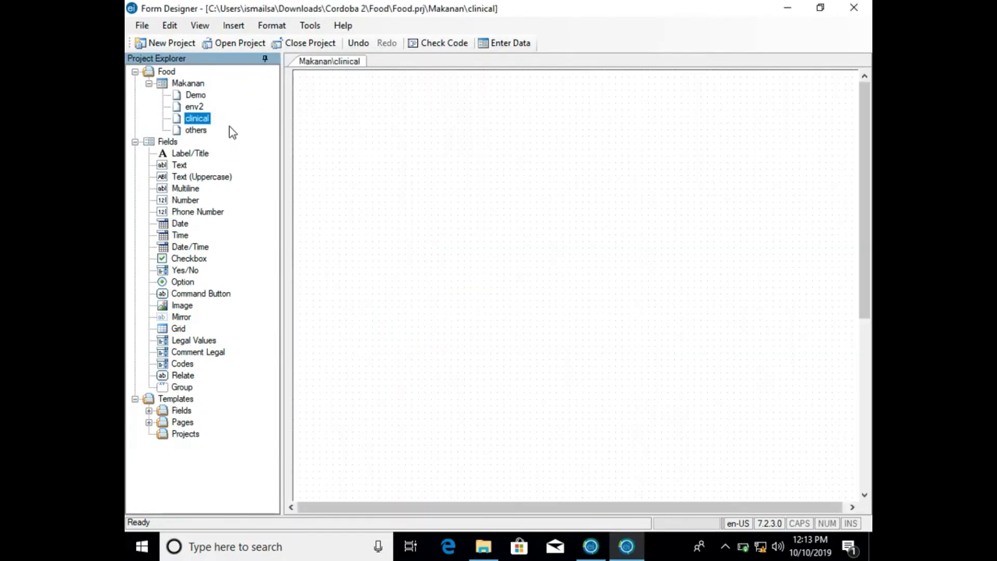
- Change the title label on the env2 page to Maklumat Makanan & Persekitaran
click(196, 107)
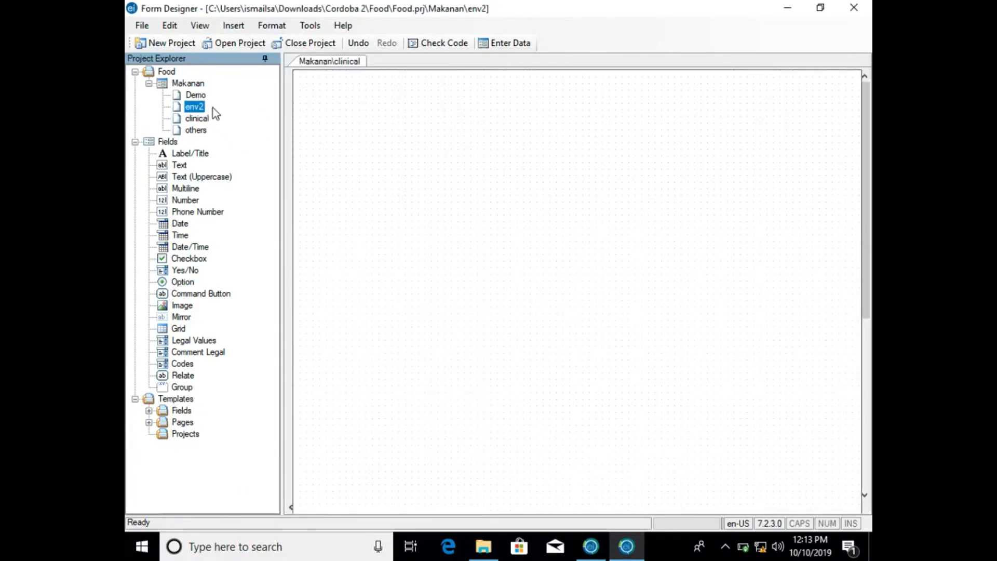
click(473, 114)
click(475, 114)
click(475, 114)
click(475, 114)
right_click(475, 114)
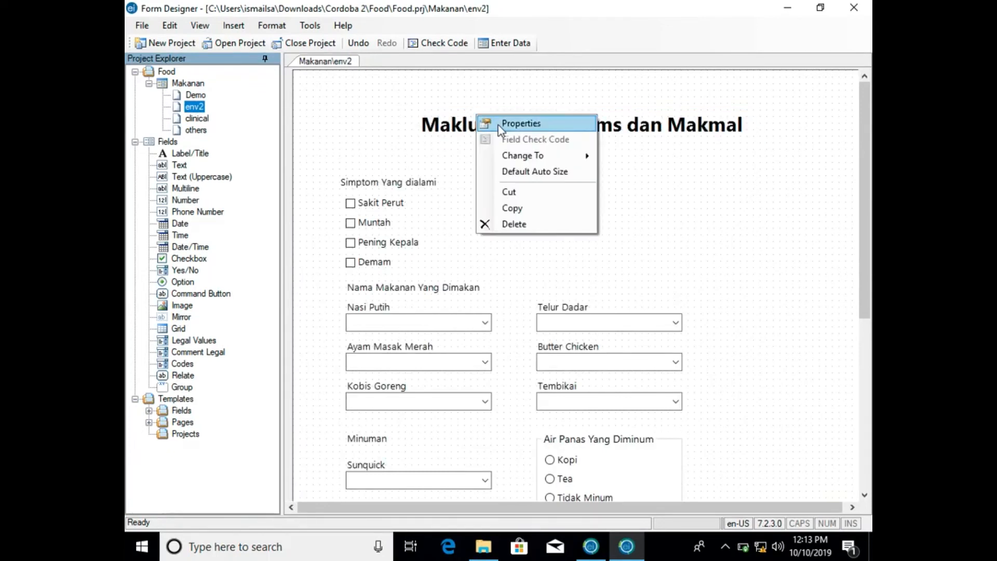
click(500, 124)
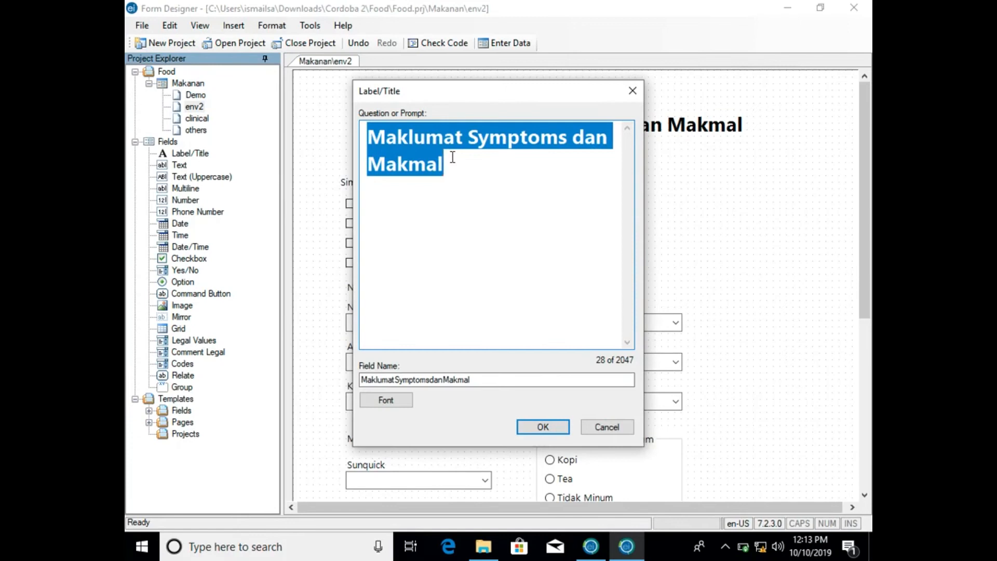
text(Maklumat Ma)
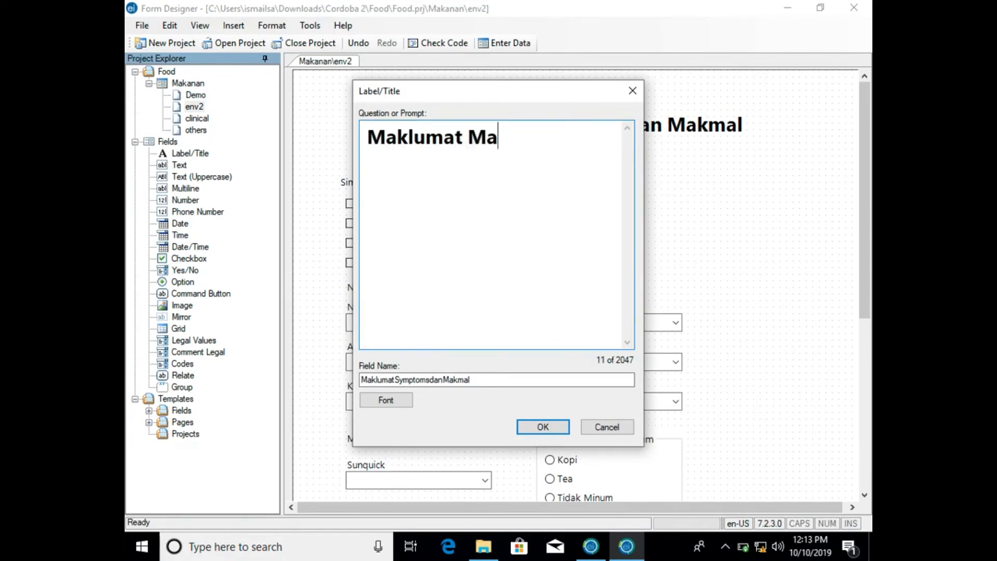
text(kanan & Perse)
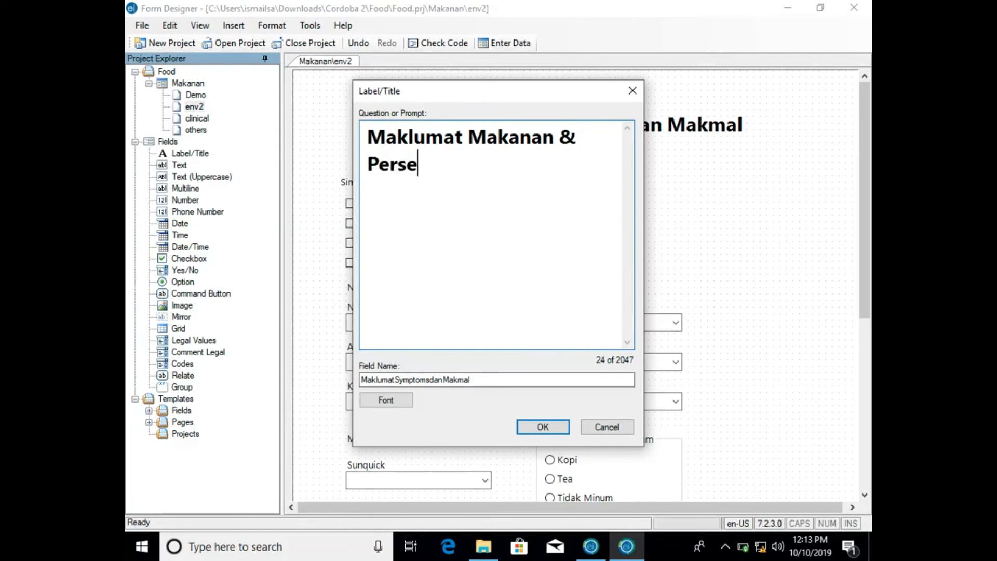
text(kitaran)
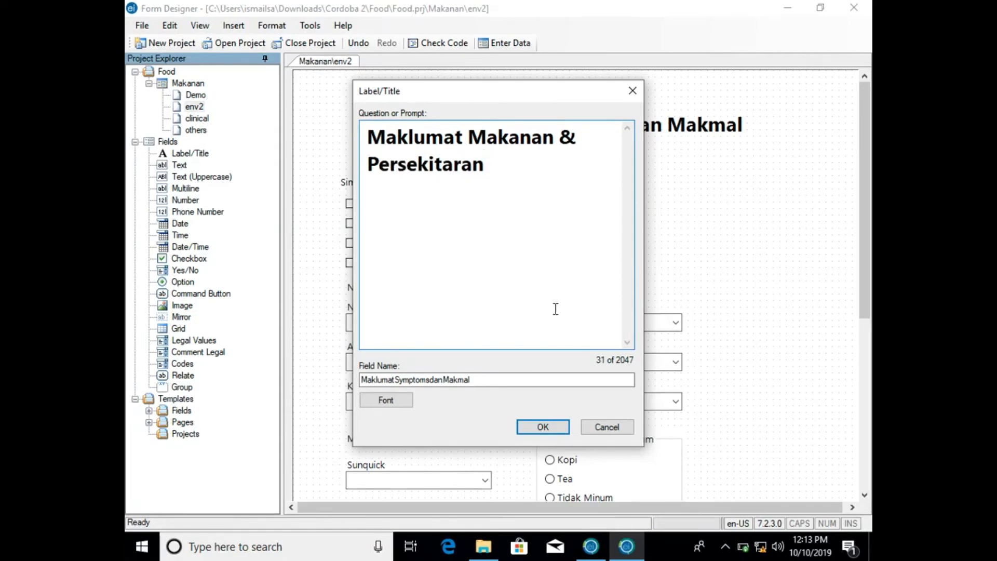
click(540, 425)
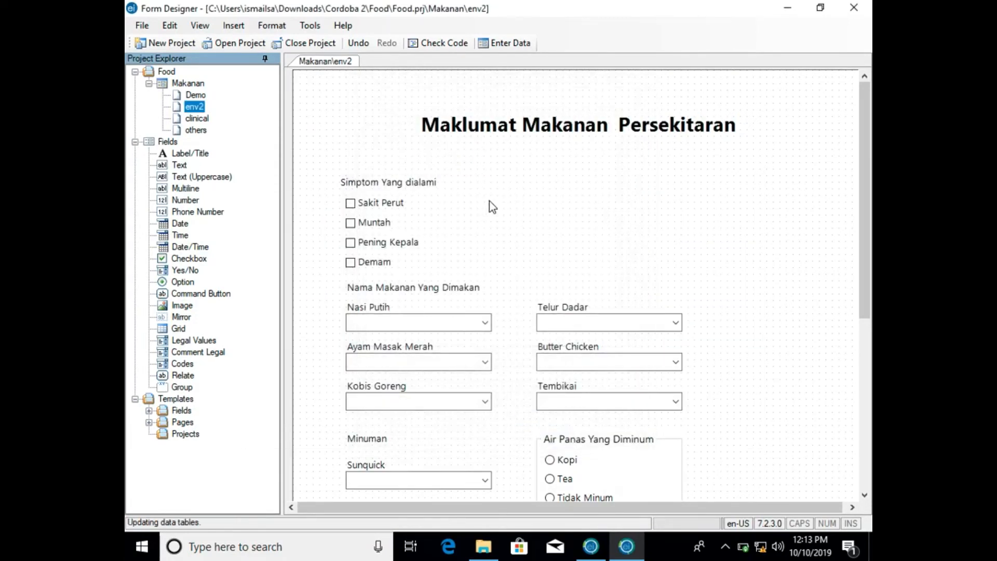
- Move the Simptom Yang dialami label and its four symptom checkboxes together slightly up and to the right on the env2 page
click(322, 167)
drag(322, 167, 509, 286)
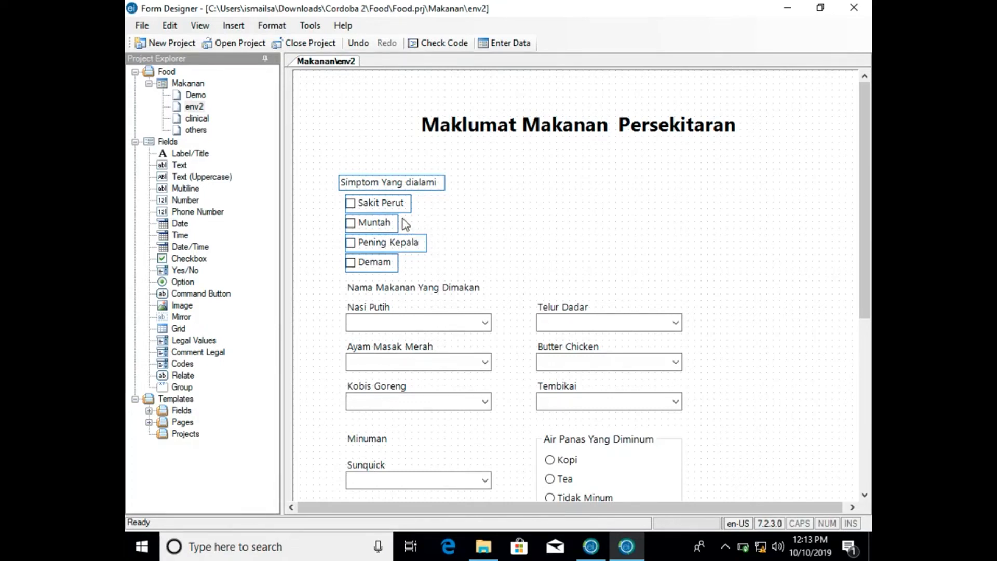
click(499, 221)
drag(320, 156, 485, 280)
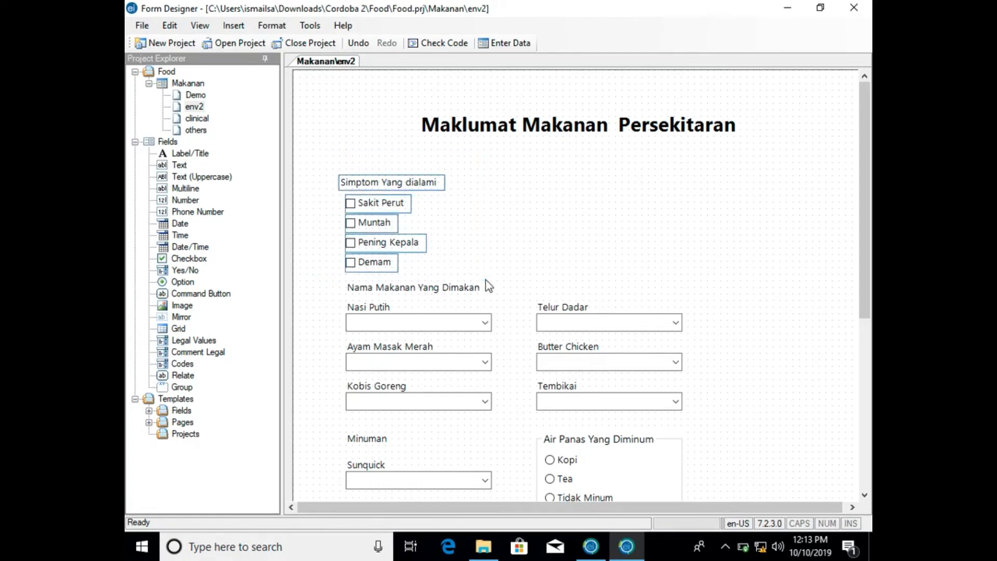
click(418, 182)
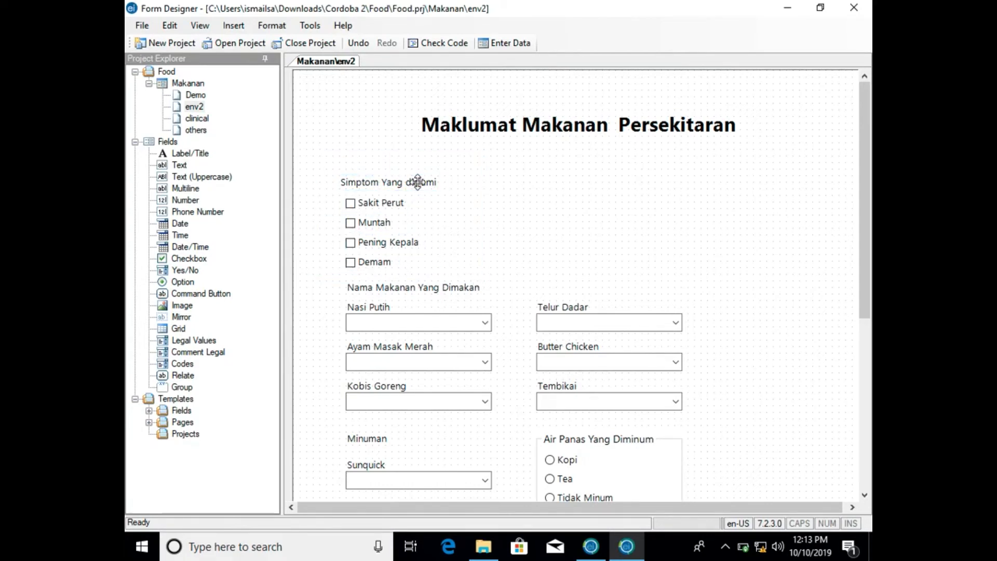
drag(321, 159, 473, 281)
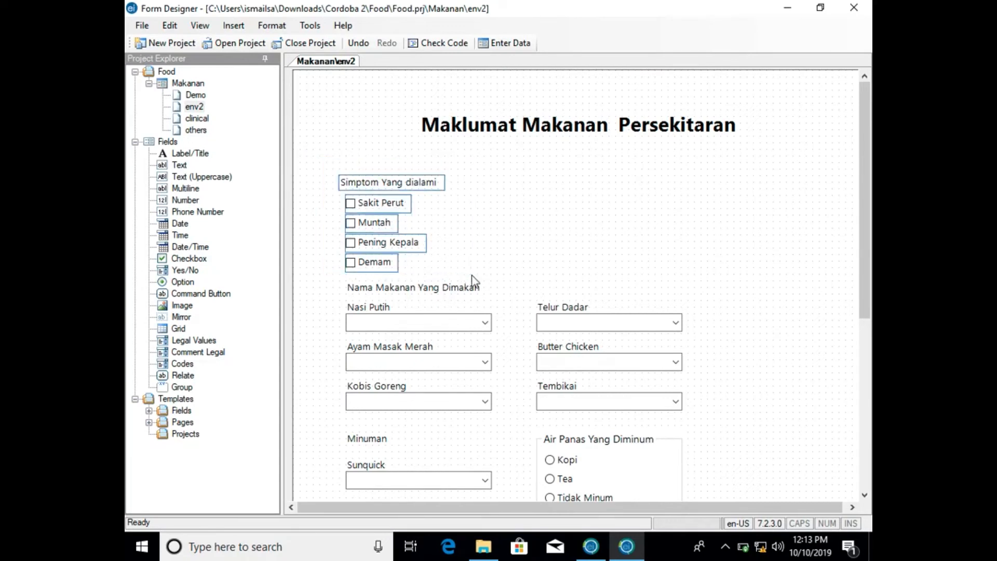
drag(356, 182, 377, 173)
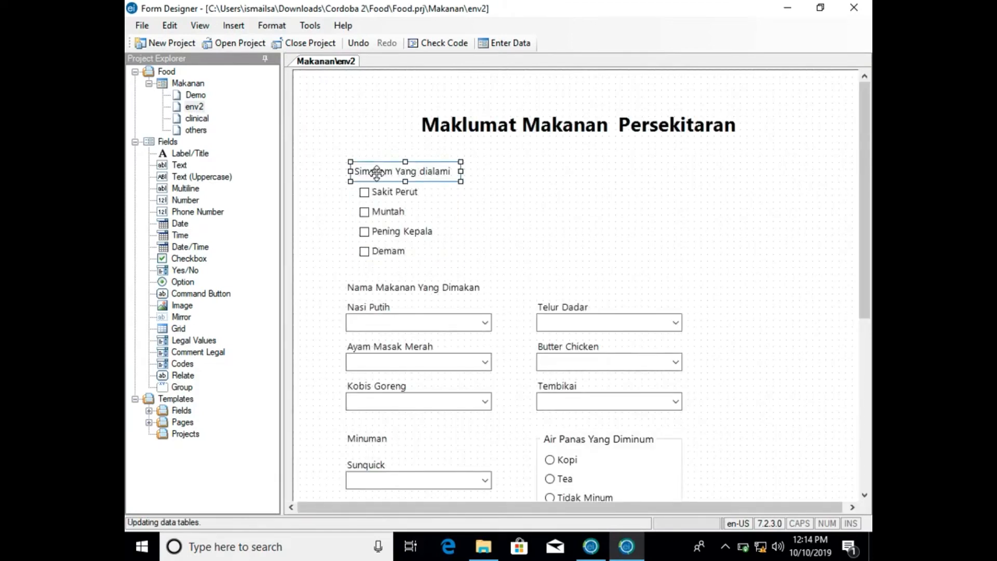
- Delete the Simptom Yang dialami label and the Sakit Perut checkbox from the env2 page
right_click(417, 172)
click(441, 282)
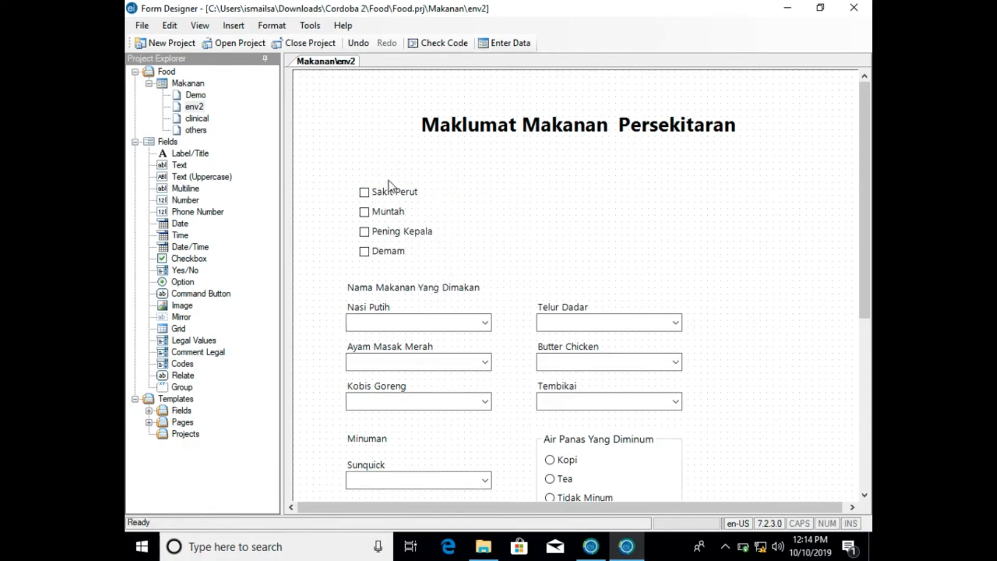
drag(347, 157, 460, 261)
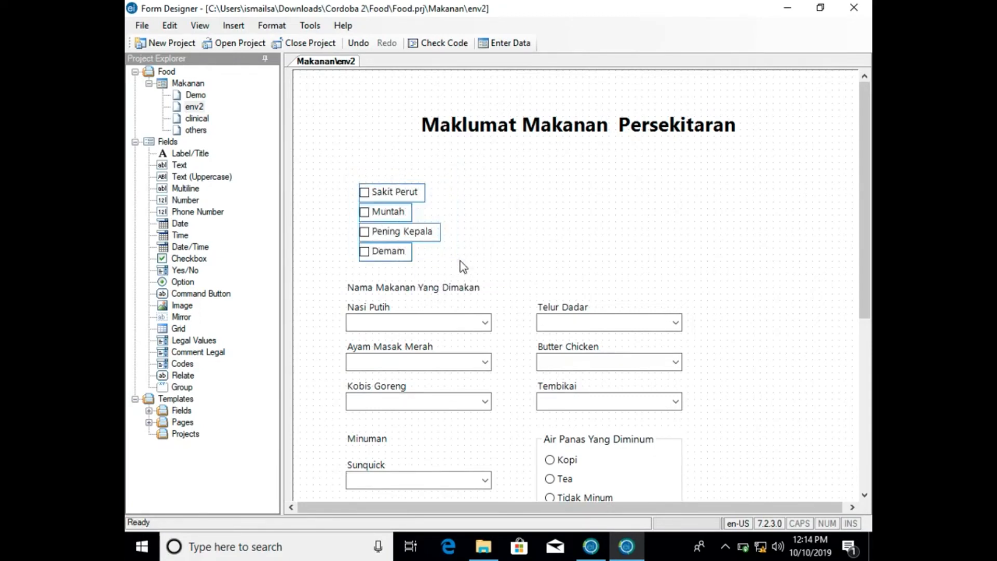
click(430, 236)
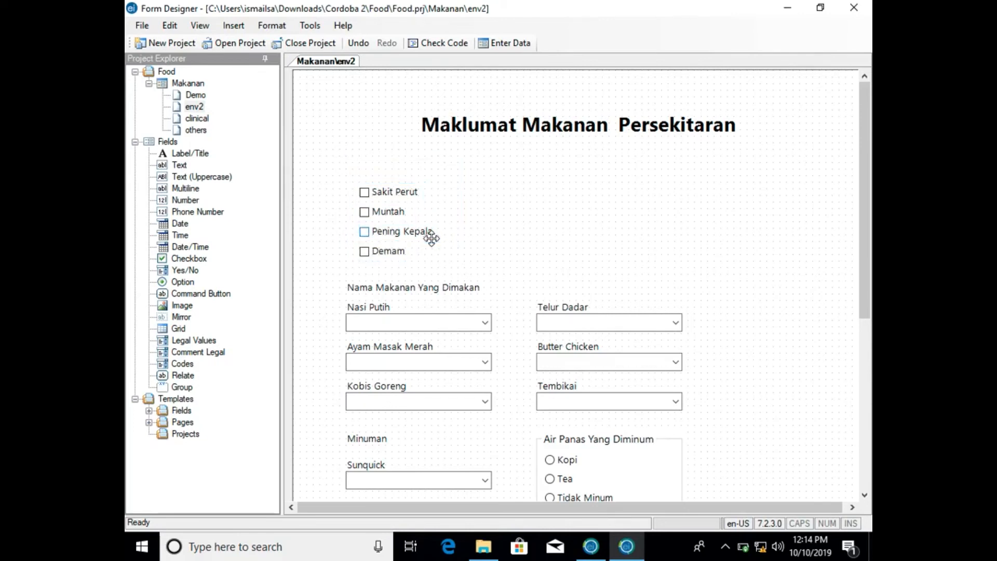
click(355, 182)
drag(334, 166, 454, 262)
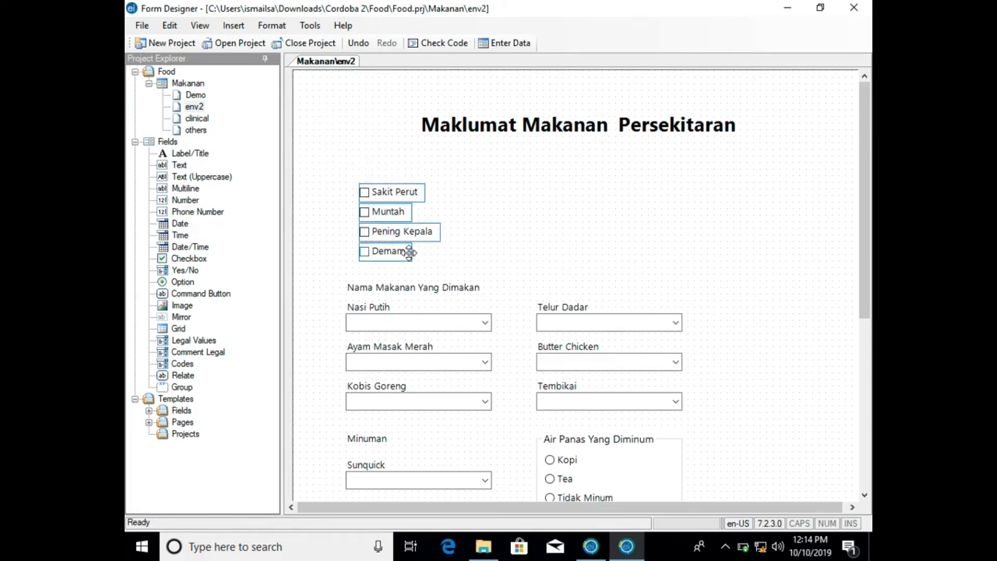
drag(409, 251, 397, 187)
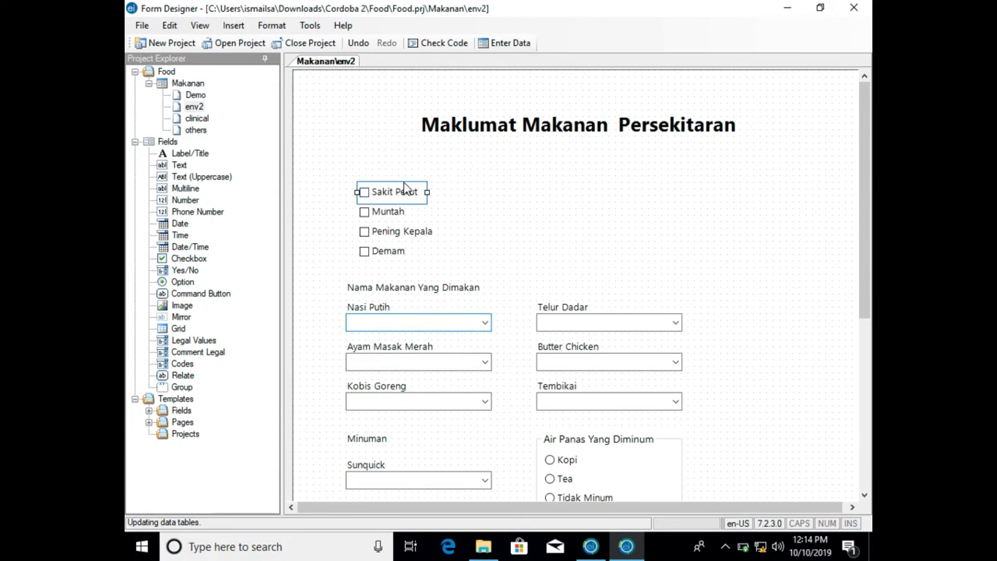
click(404, 184)
click(403, 185)
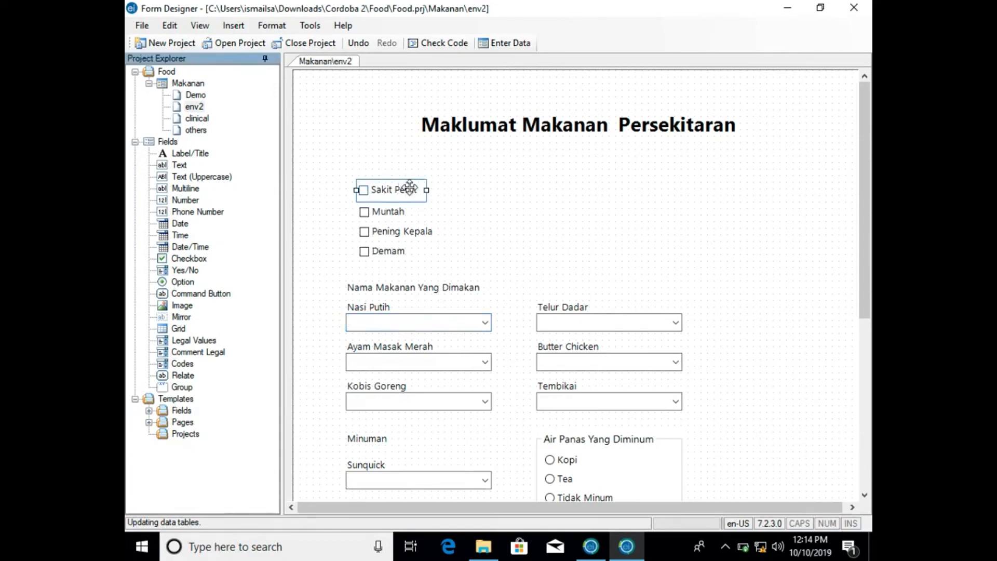
right_click(410, 188)
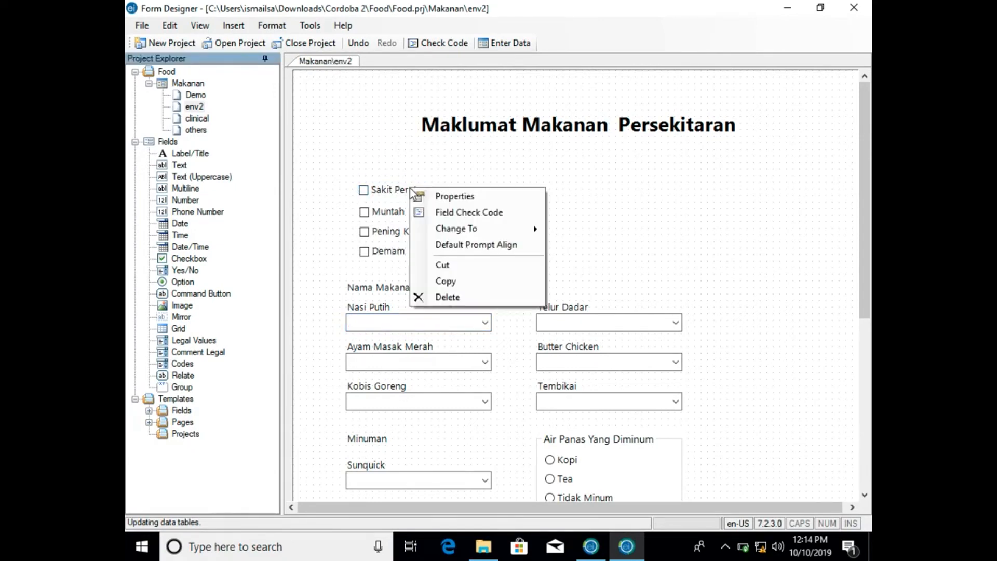
click(442, 295)
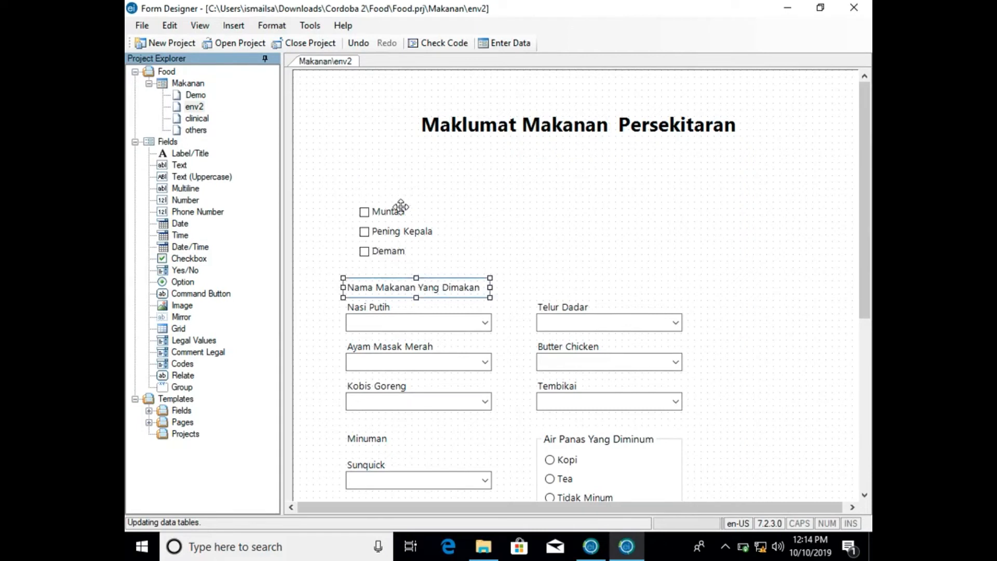
- Delete the Muntah, Pening Kepala and Demam checkboxes from the env2 page
click(401, 207)
right_click(400, 207)
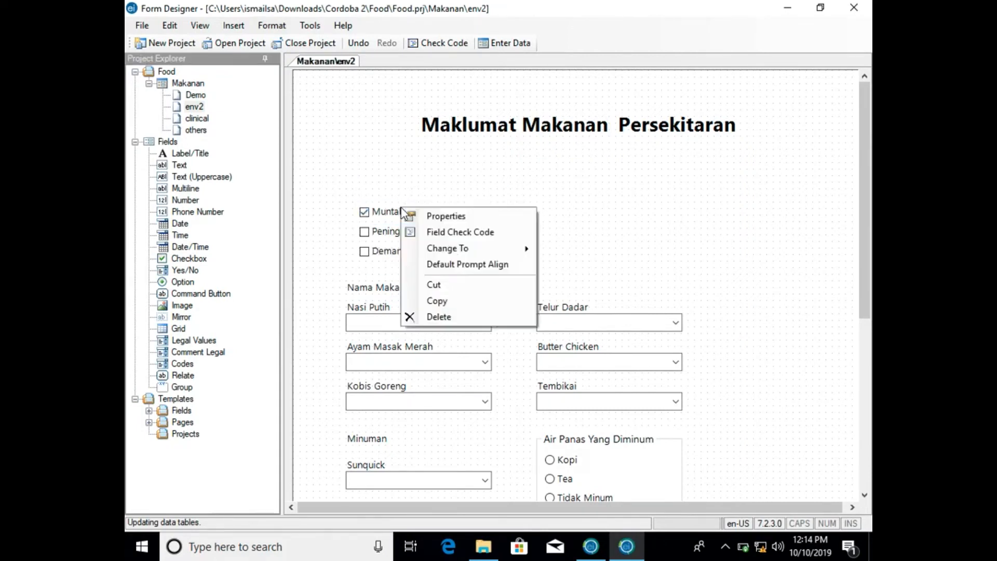
click(437, 318)
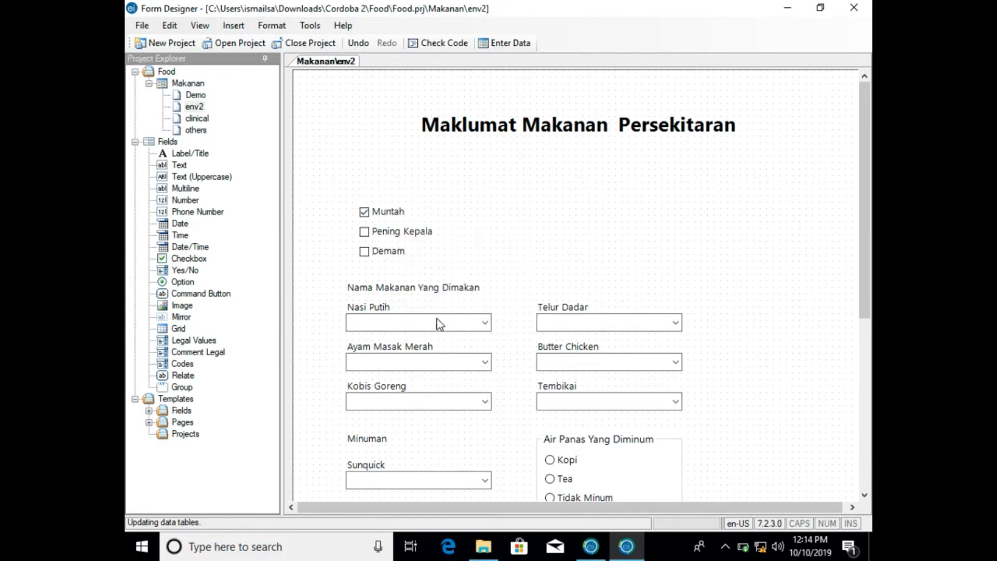
click(412, 232)
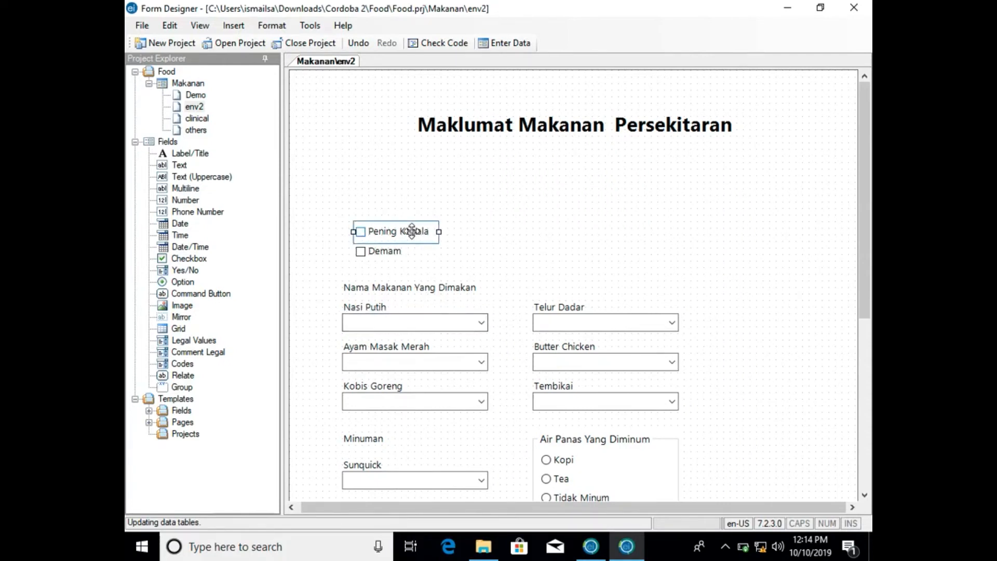
right_click(412, 232)
click(442, 341)
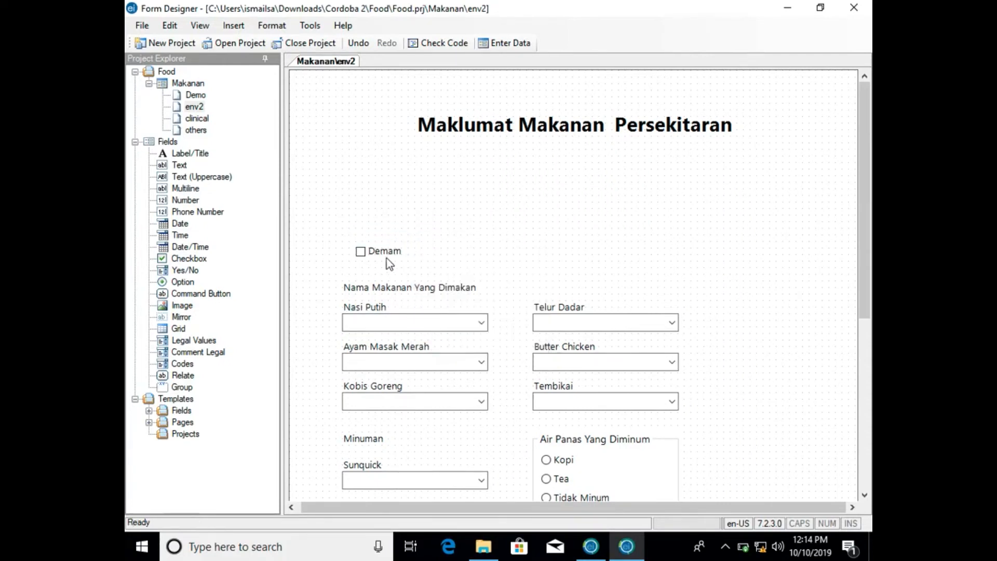
click(393, 252)
right_click(395, 251)
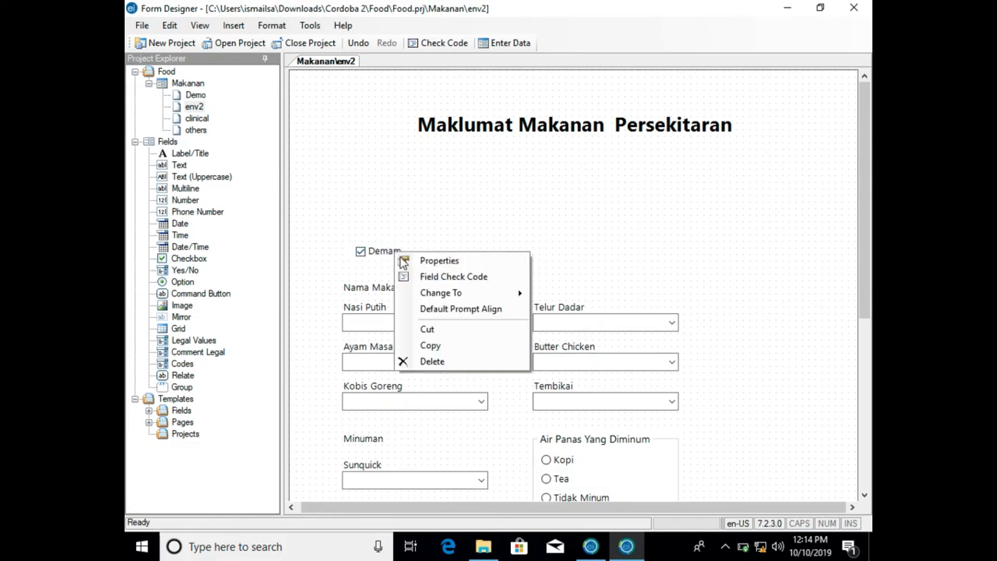
click(430, 359)
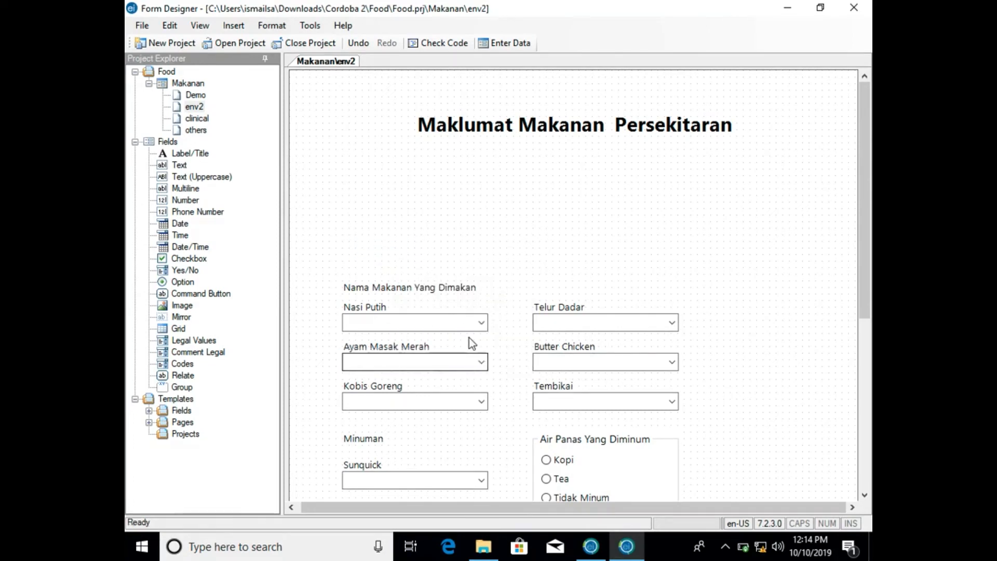
scroll(457, 189, down, 3)
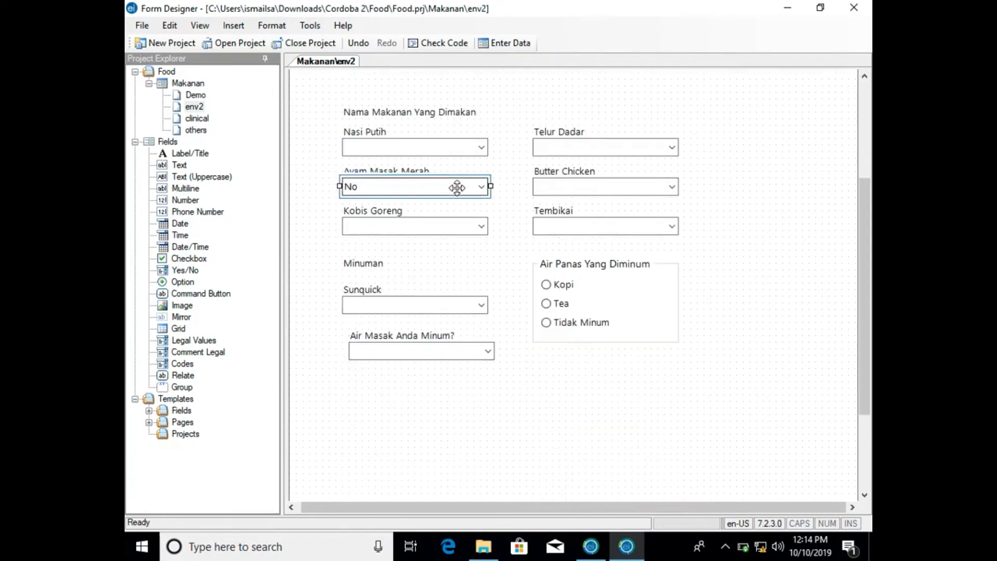
- Add a Label/Title field with the prompt Symptom dan Makmal near the top of the clinical page
click(195, 119)
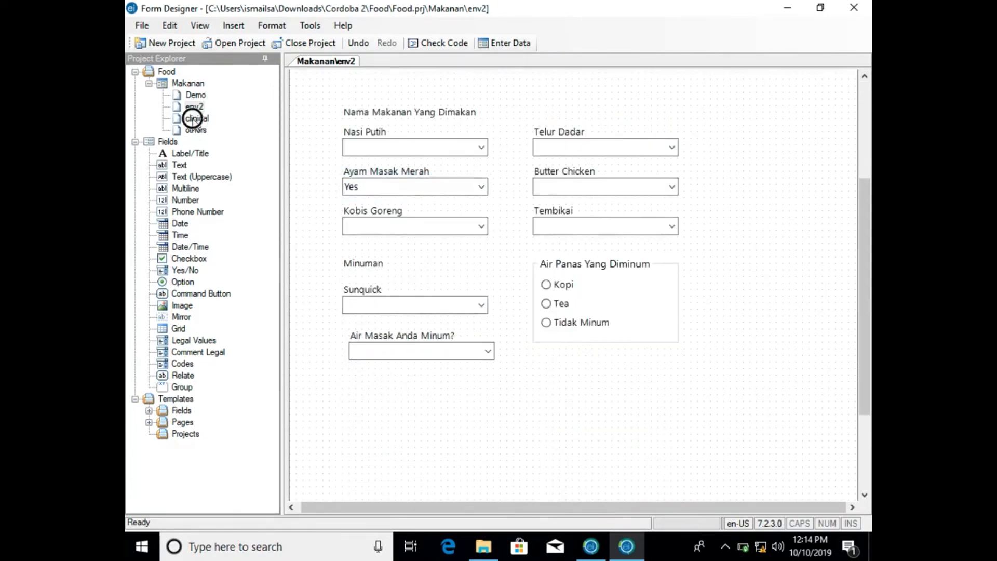
drag(186, 151, 415, 98)
text(Symptom dan Makmal)
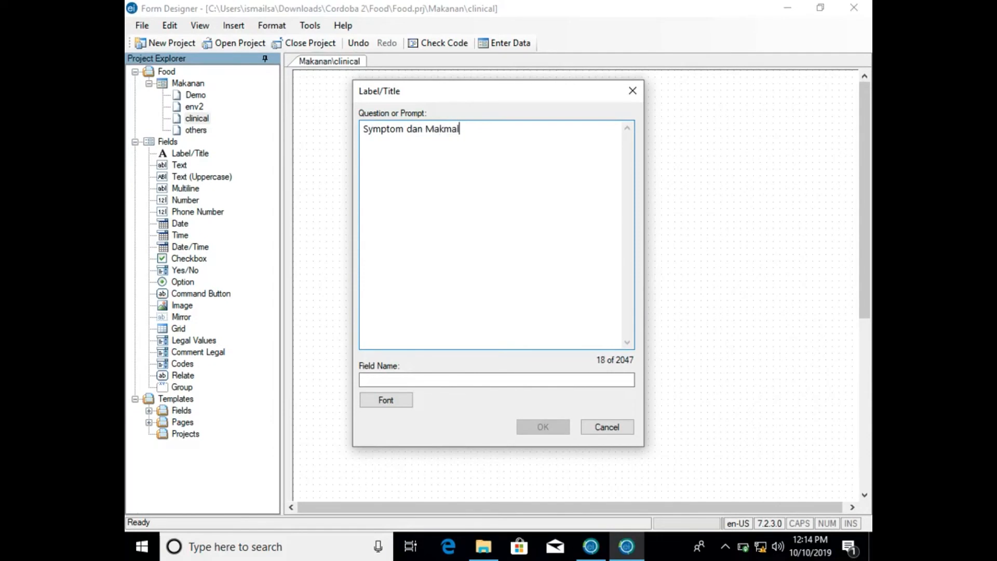
click(477, 379)
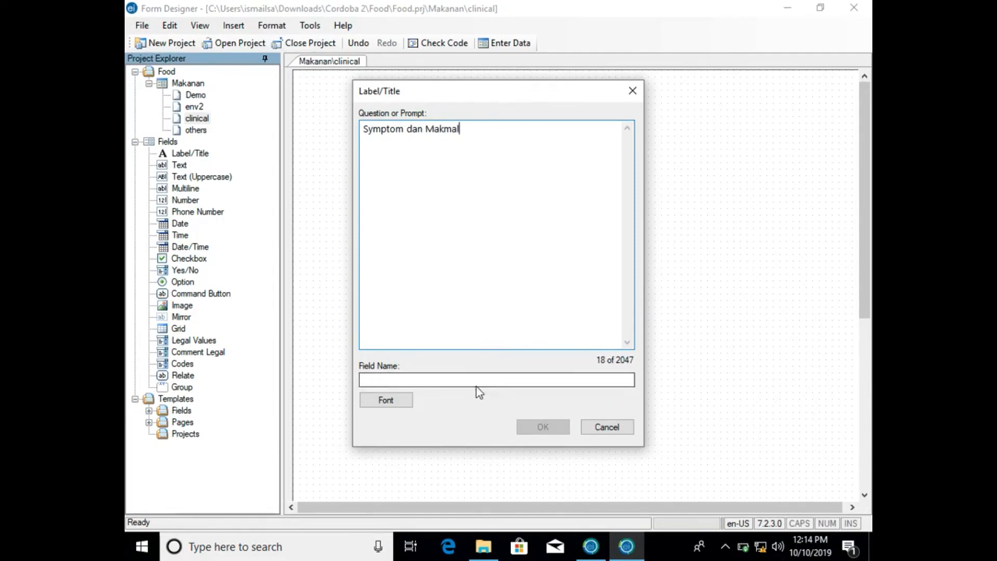
click(543, 426)
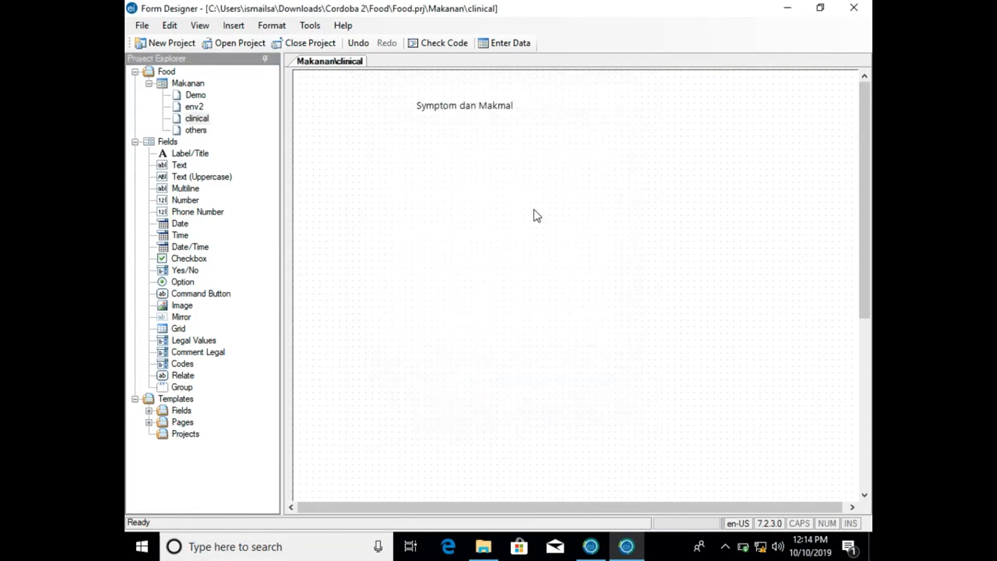
- Set the font size of the Symptom dan Makmal title on the clinical page to 20
click(507, 105)
right_click(506, 107)
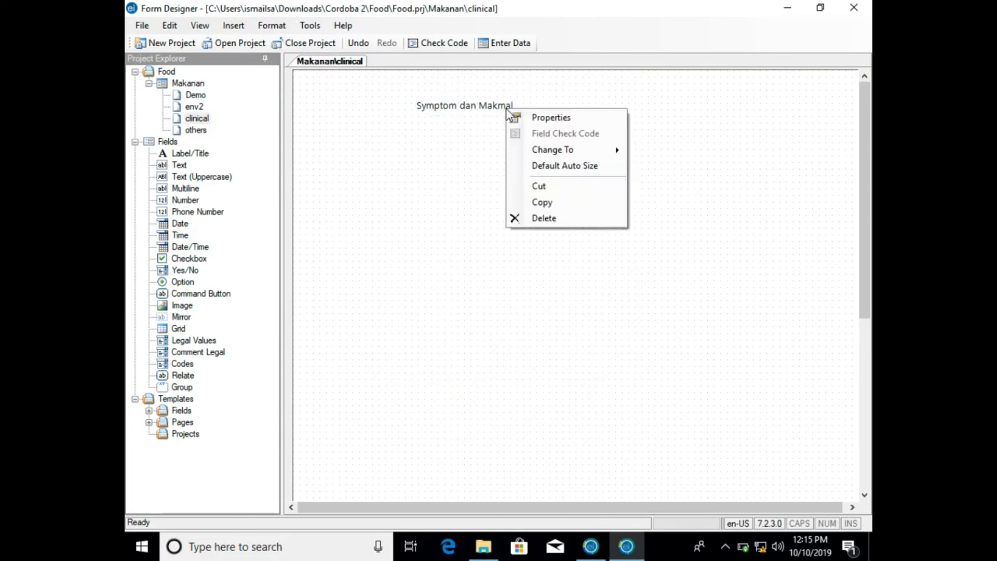
click(549, 115)
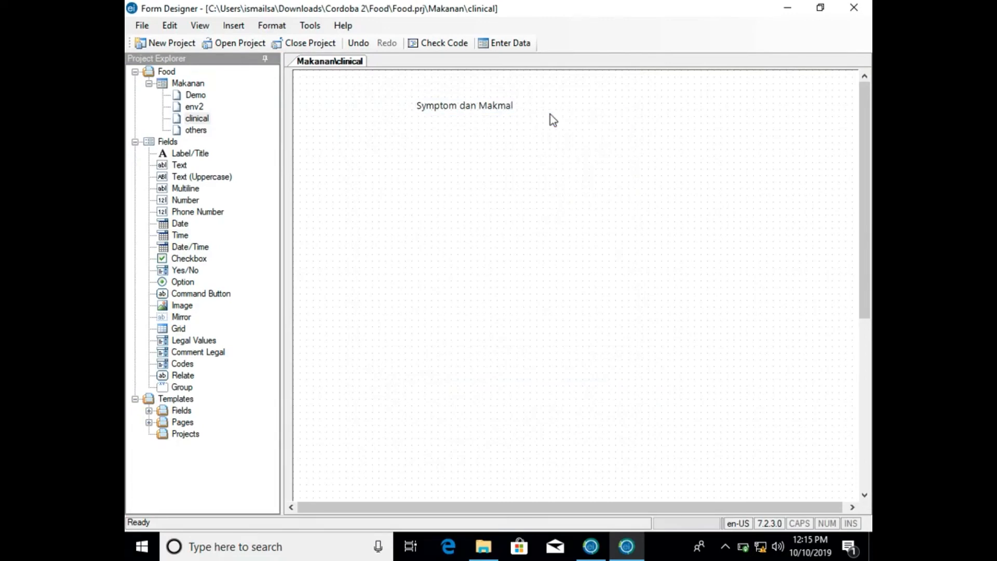
click(391, 400)
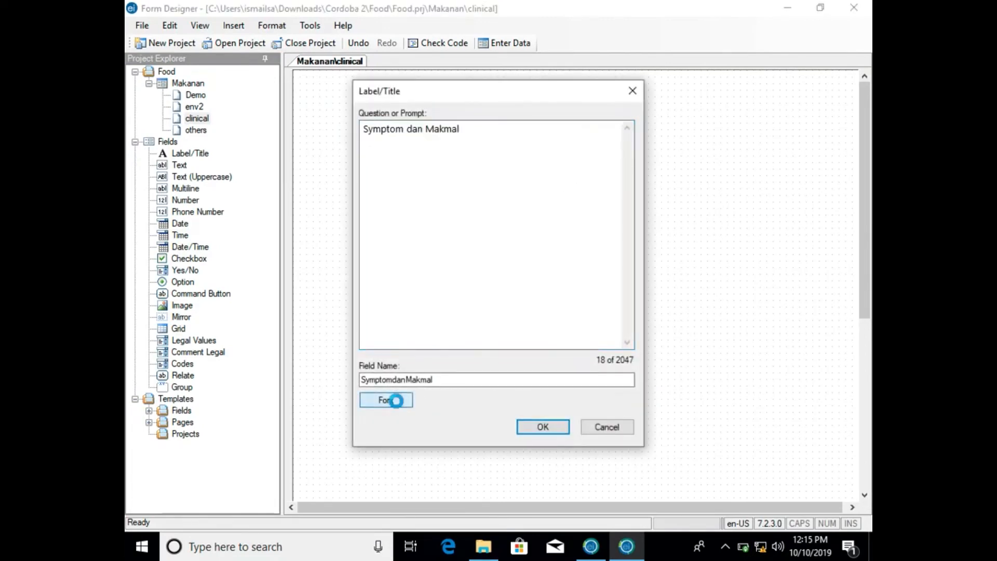
click(555, 209)
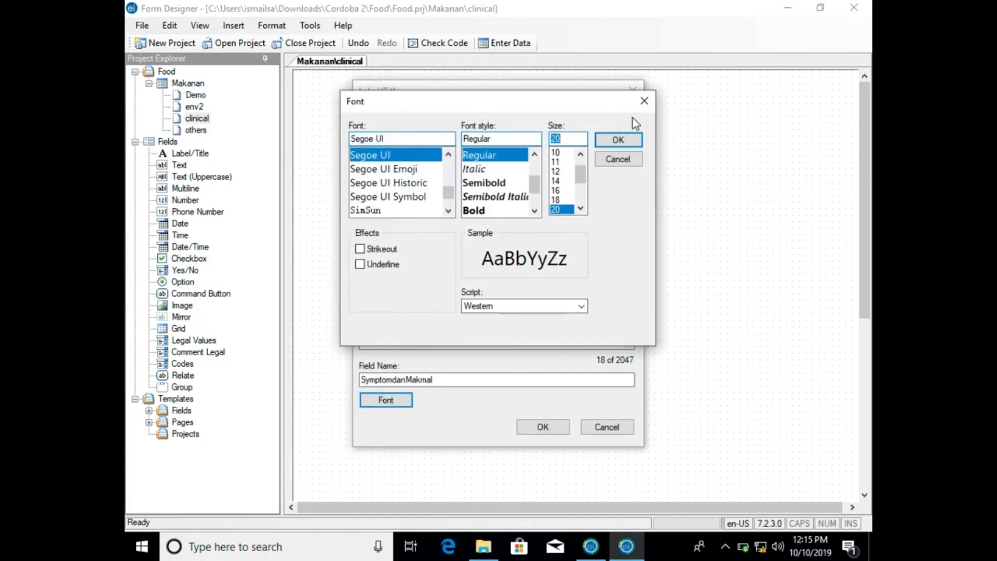
click(620, 140)
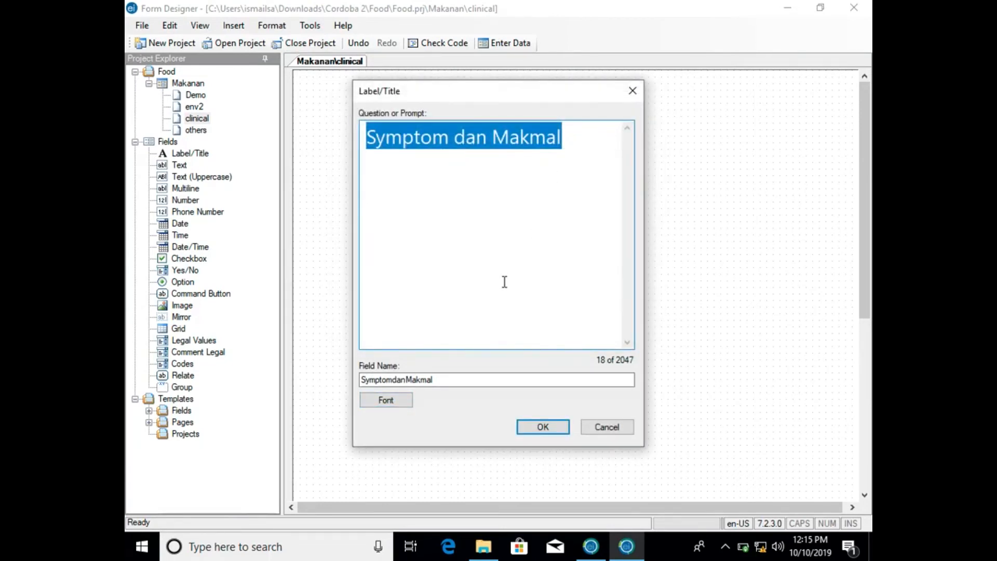
click(538, 426)
click(513, 123)
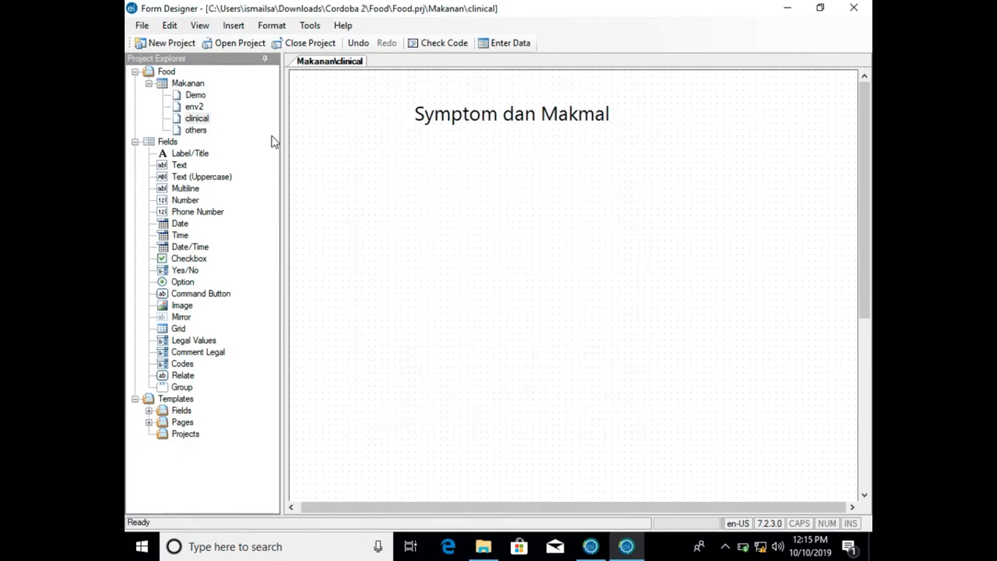
- Add a Label/Title field with the prompt Simptom yang dialami below the page title
click(197, 153)
click(343, 162)
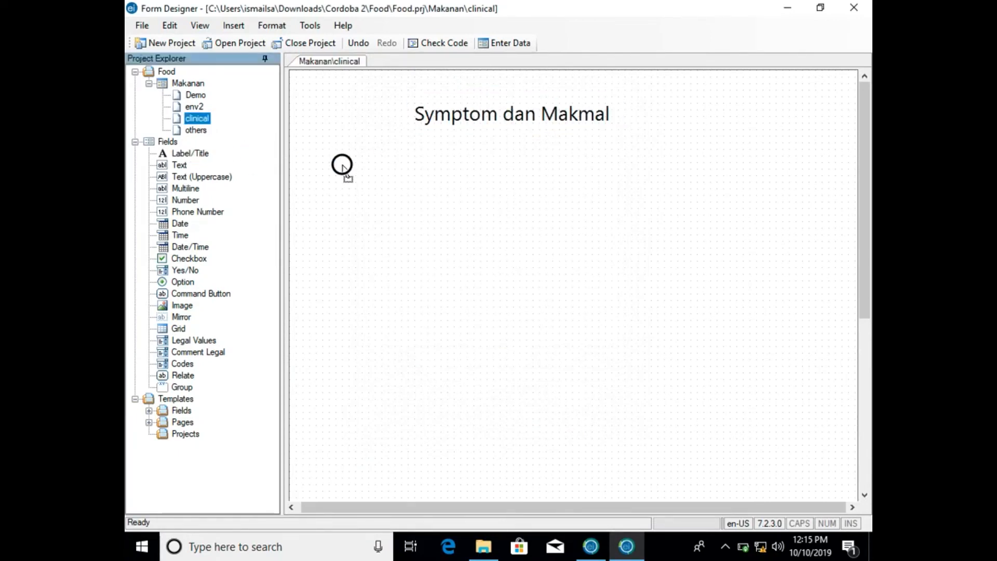
text(Si)
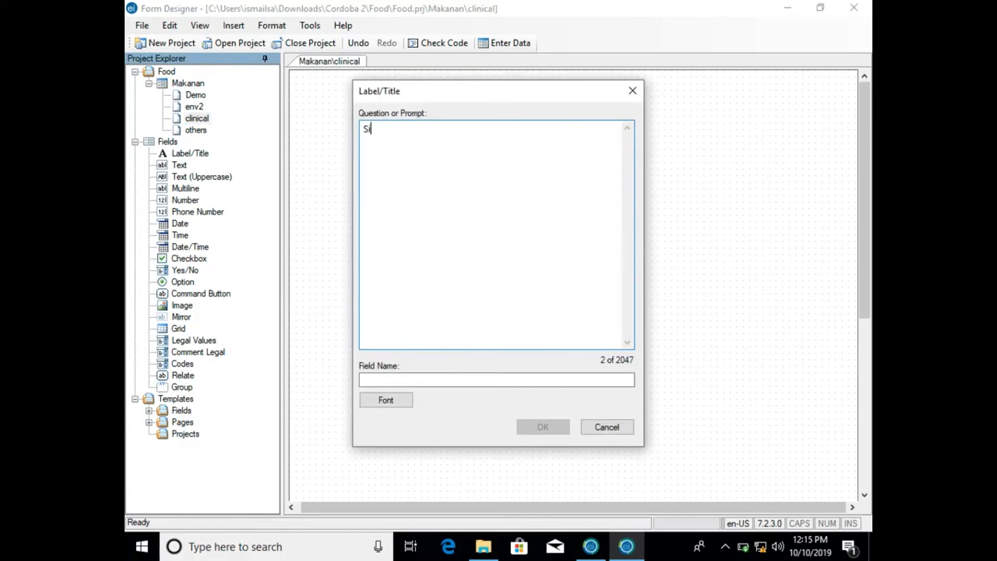
text(mptom yang di)
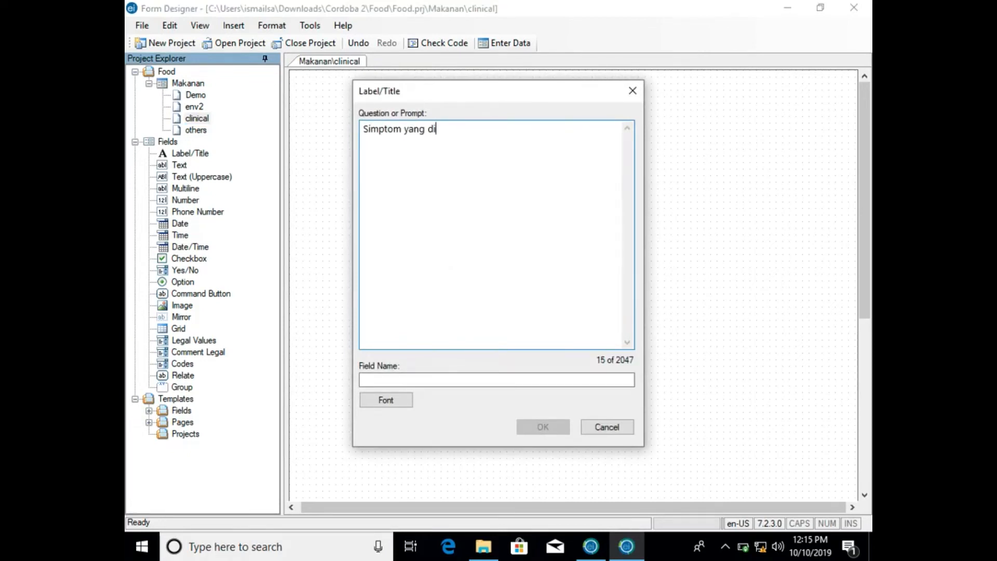
text(alami)
click(472, 382)
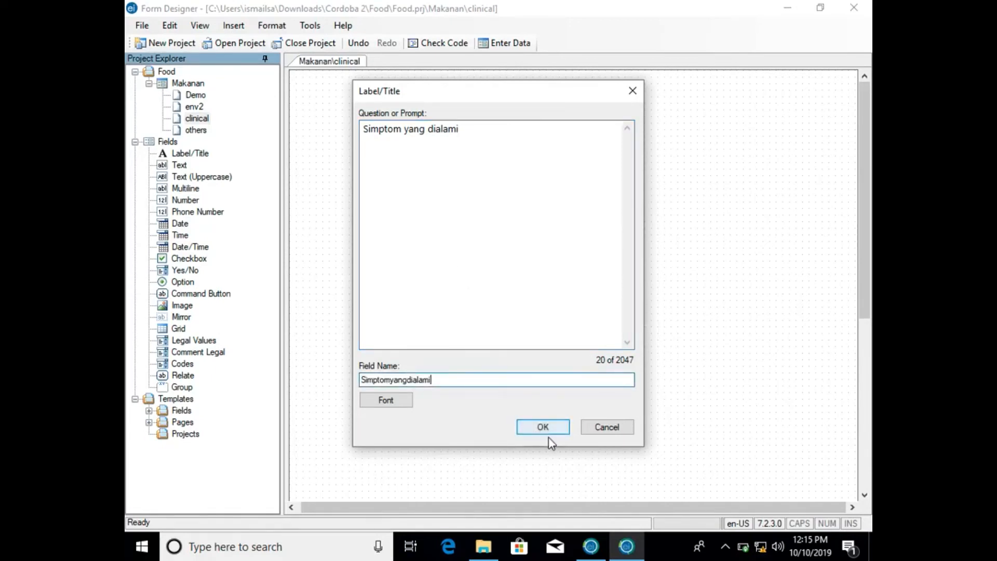
click(547, 434)
- Add a checkbox field with the prompt Sakit Perut directly below the Simptom yang dialami label
drag(203, 262, 353, 200)
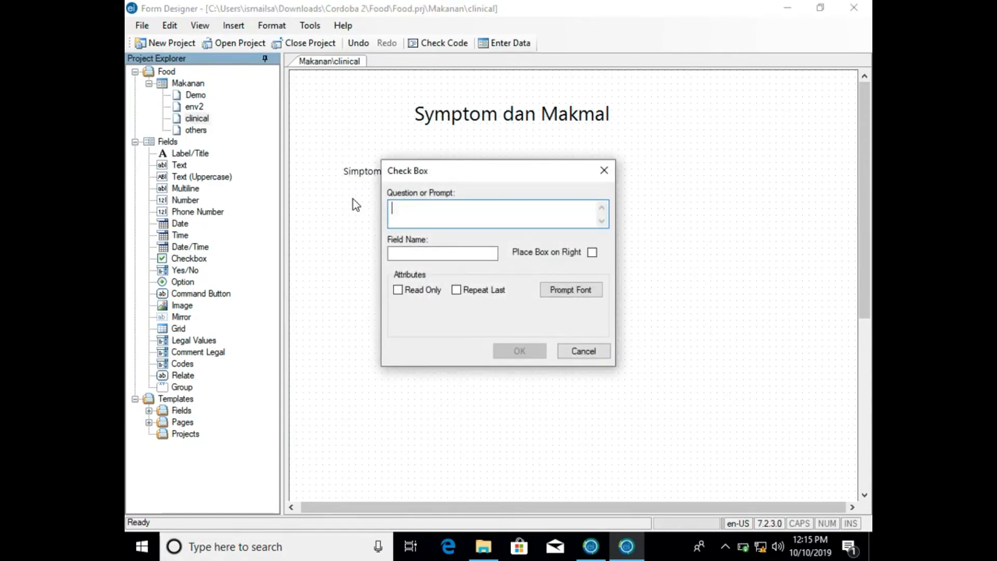
text(Sakit Perut)
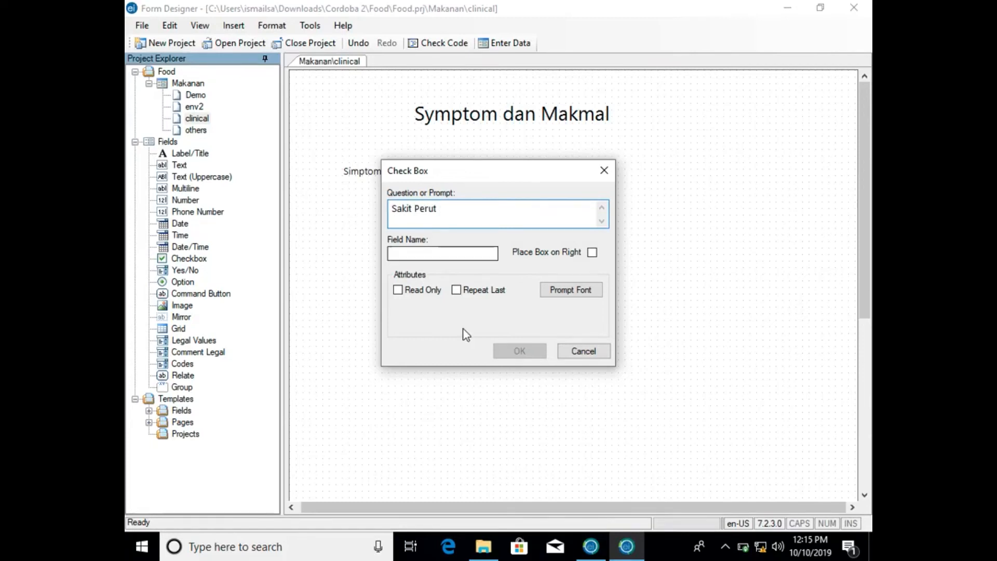
click(494, 253)
click(514, 350)
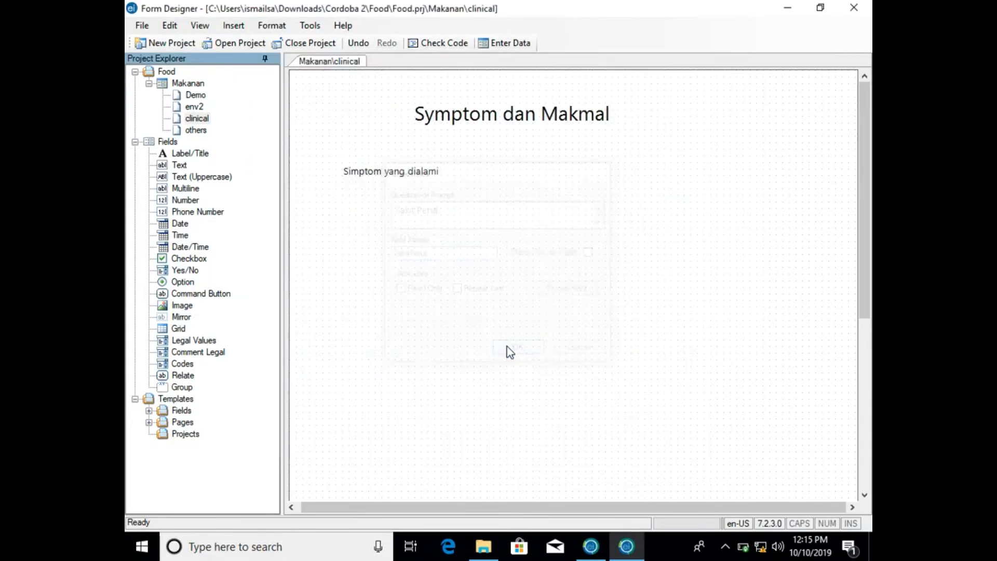
drag(391, 200, 385, 204)
- Add a checkbox field with the prompt Pening Kepala and align it directly below the Sakit Perut checkbox
drag(195, 258, 360, 216)
text(Pening KEpala)
key(BackSpace)
key(BackSpace)
key(BackSpace)
key(BackSpace)
key(BackSpace)
key(BackSpace)
text(ening Kepala)
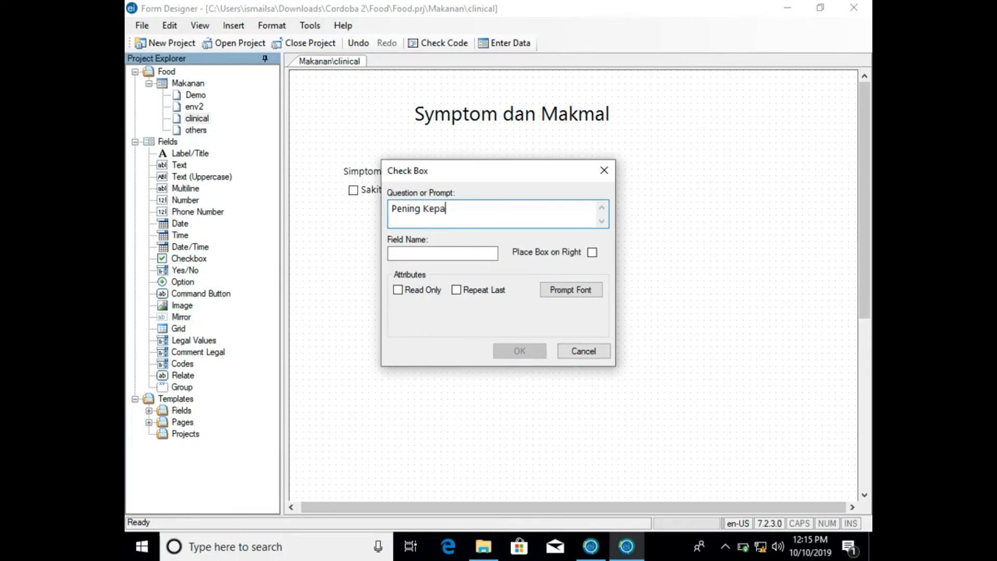
key(ctrl+Left)
key(ctrl+Right)
click(488, 256)
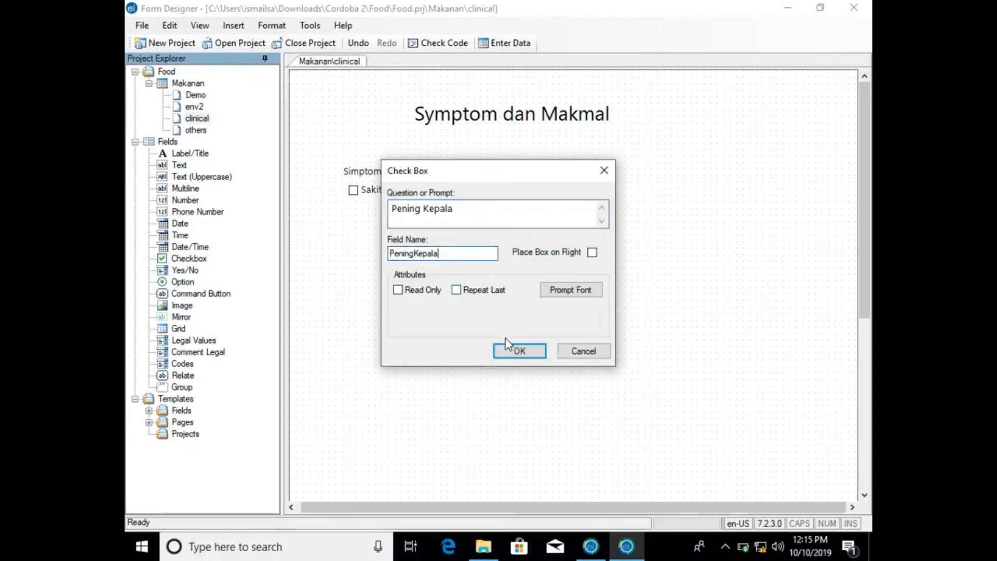
click(512, 346)
drag(402, 218, 392, 205)
- Add a checkbox field with the prompt Muntah some distance below the Pening Kepala checkbox
drag(175, 261, 344, 288)
text(Muntah)
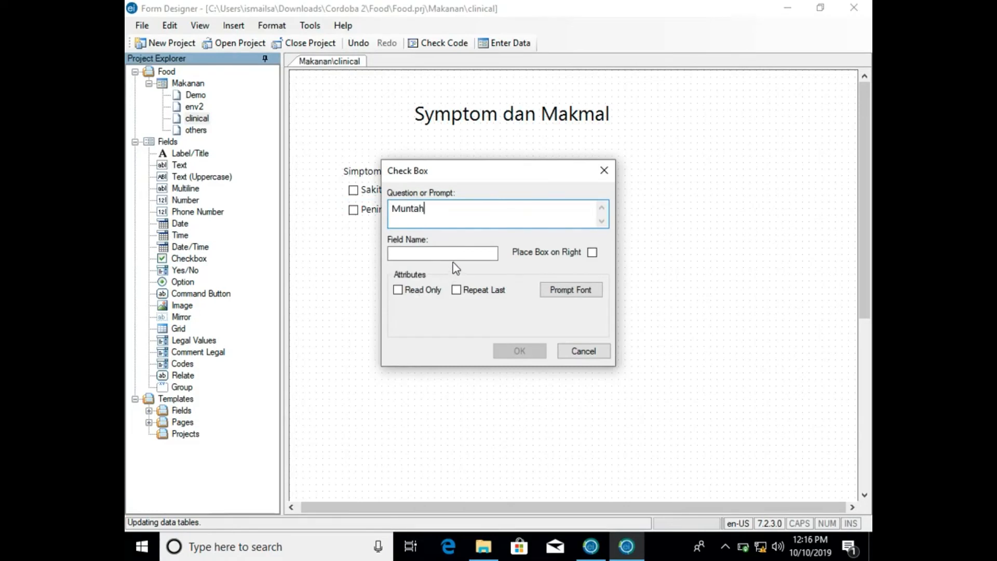
click(454, 254)
click(517, 351)
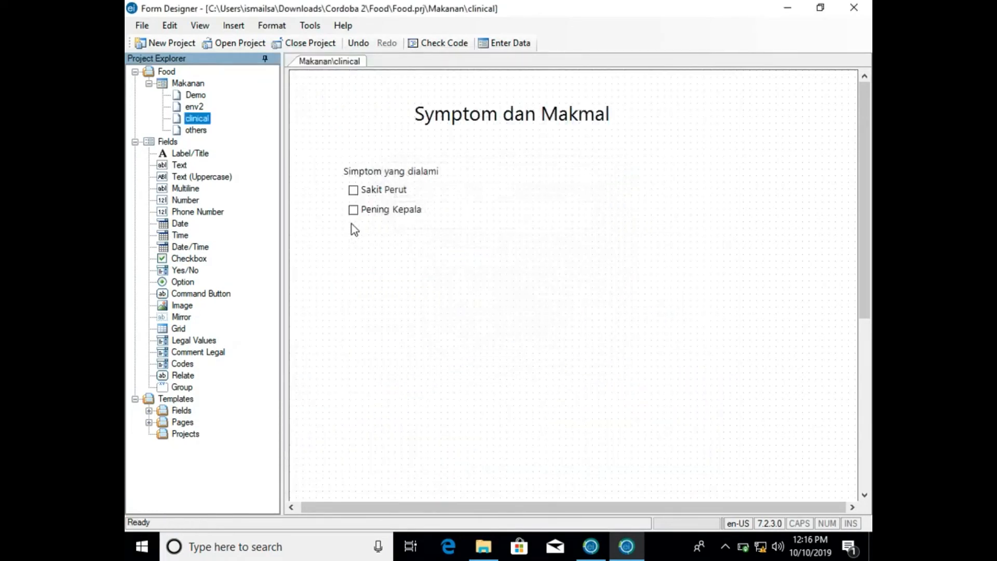
- Add a Demam checkbox aligned directly below Pening Kepala, and move the Muntah checkbox up beneath it
drag(178, 258, 349, 256)
text(Demam)
click(441, 254)
click(516, 349)
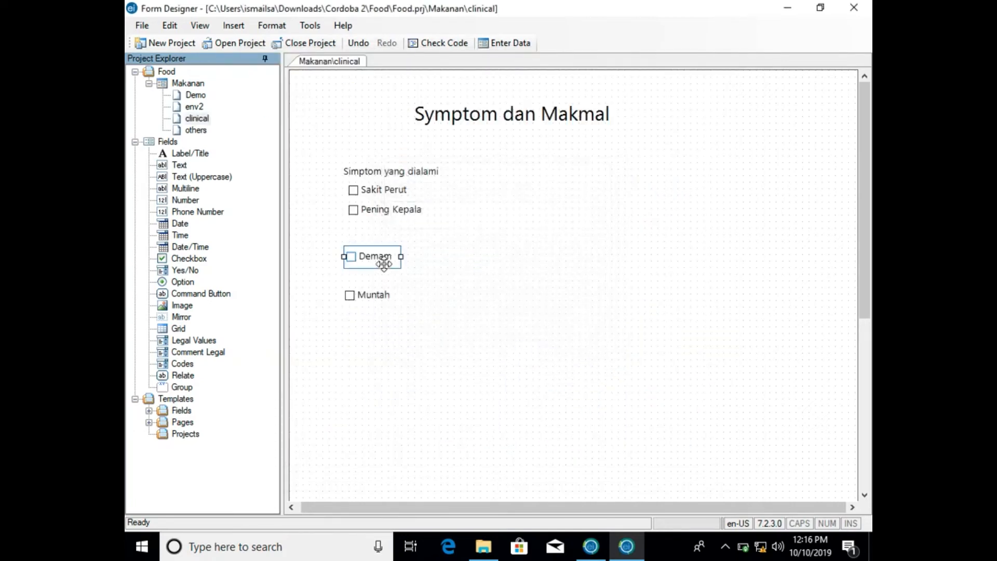
drag(384, 264, 379, 237)
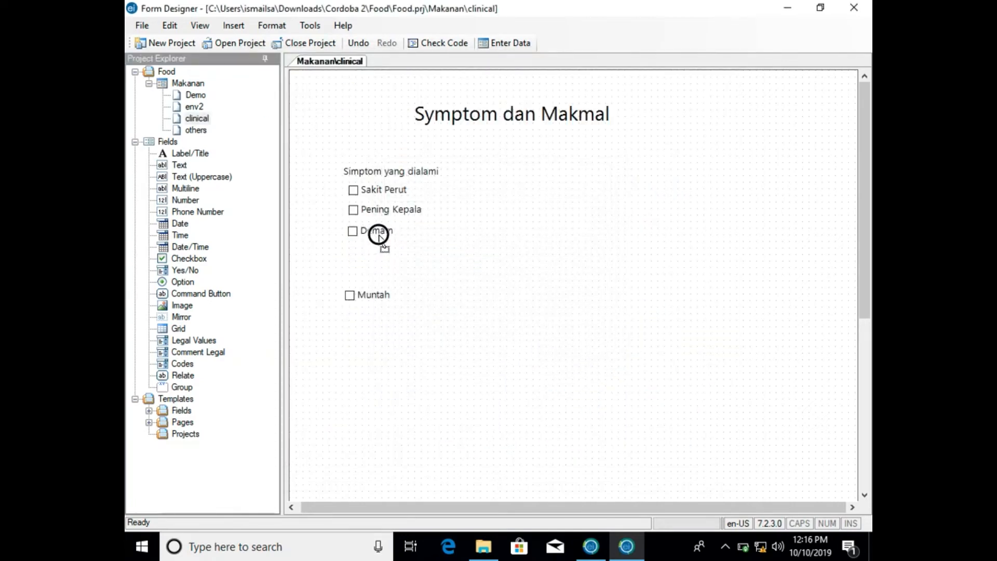
click(366, 293)
drag(366, 291, 374, 251)
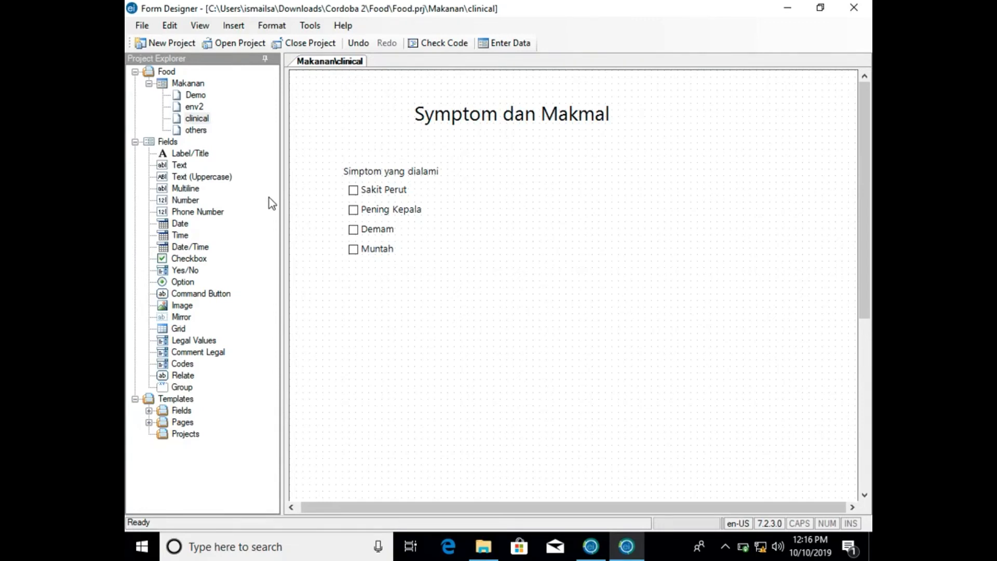
- Add a Number field with the prompt Kekerapan Muntah (Kali???) and align it below the Muntah checkbox
click(181, 190)
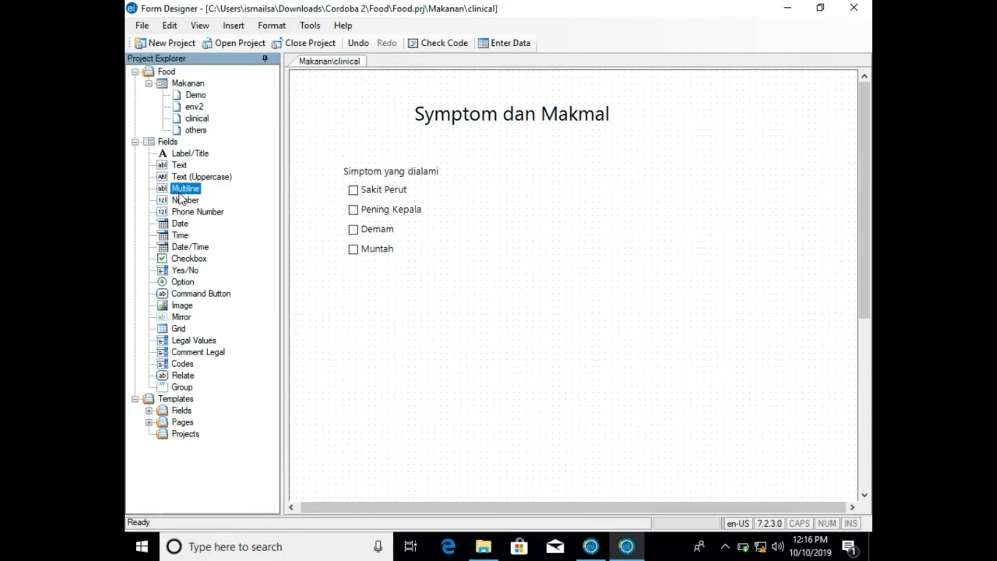
drag(180, 200, 374, 282)
text(Ke)
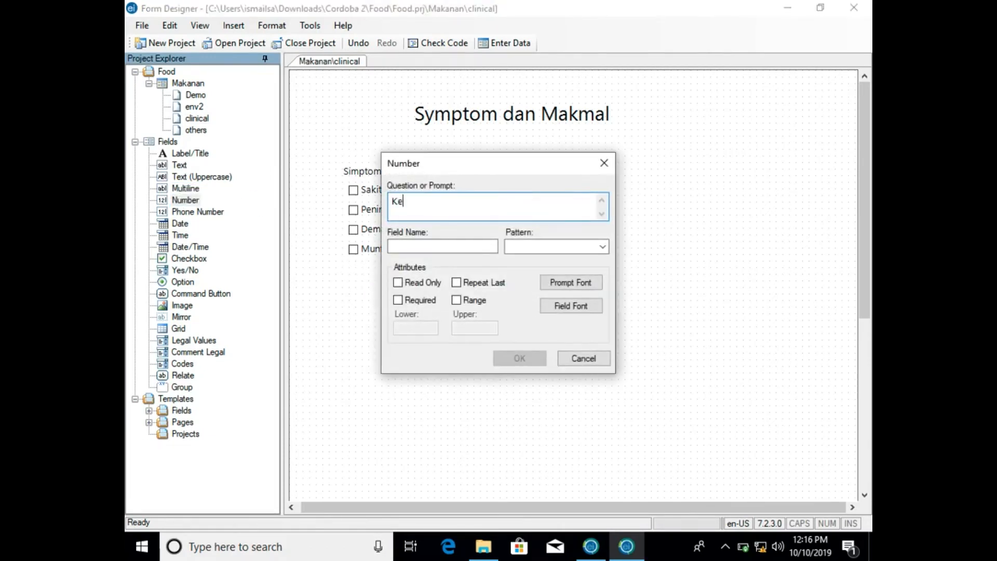
text(kerapan Muntah)
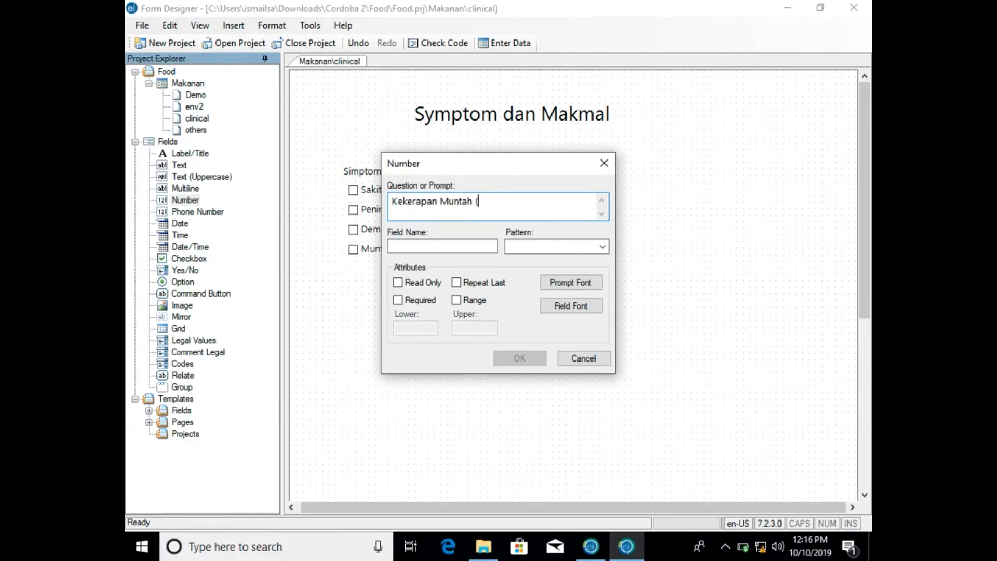
text( (Kali???)
click(490, 247)
click(513, 356)
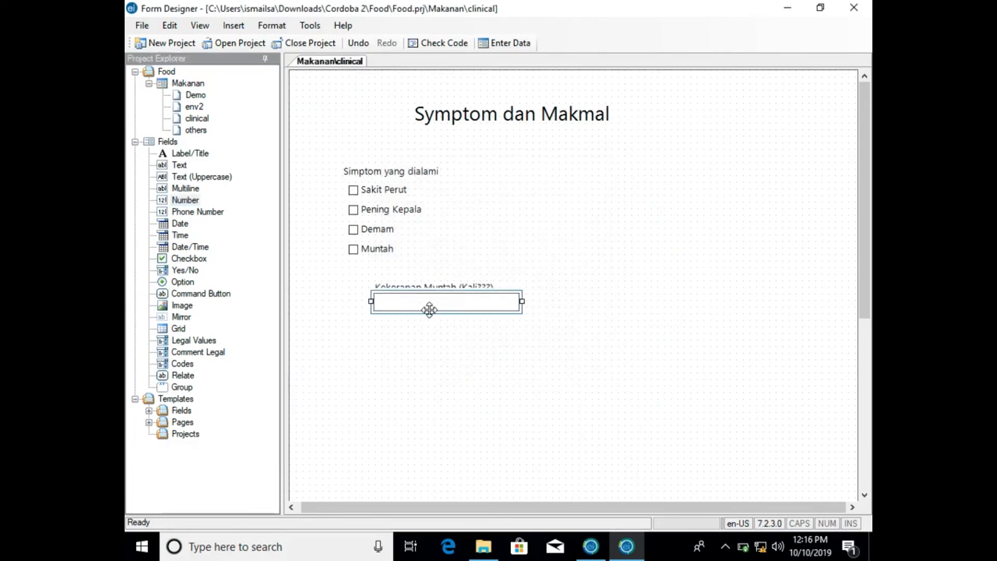
drag(447, 293, 427, 276)
click(432, 351)
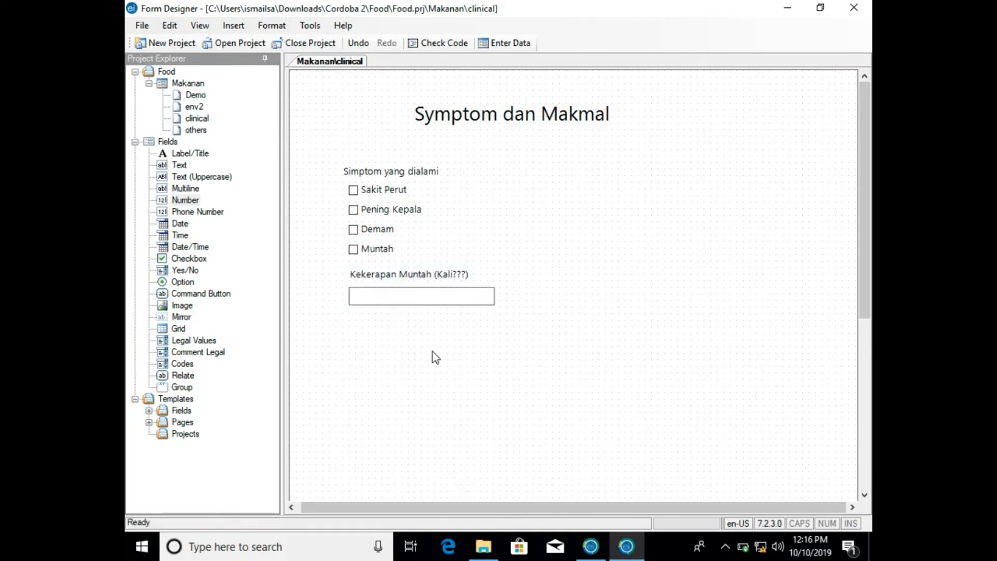
- Add a Number field with the prompt Maklumat Sel Darah Putih and align it below the Kekerapan Muntah field
drag(200, 199, 359, 330)
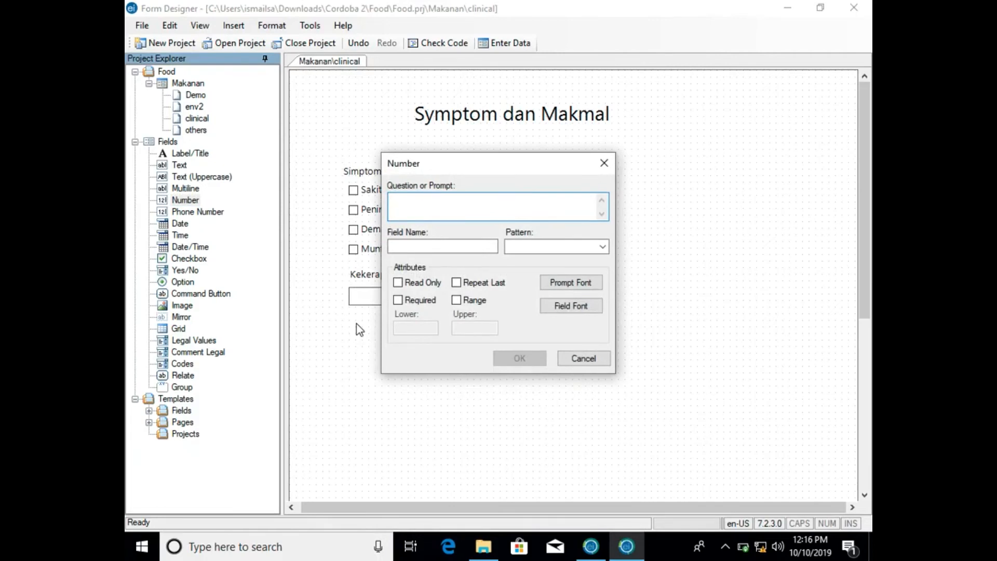
text(Maklumat Sel Darah Putih)
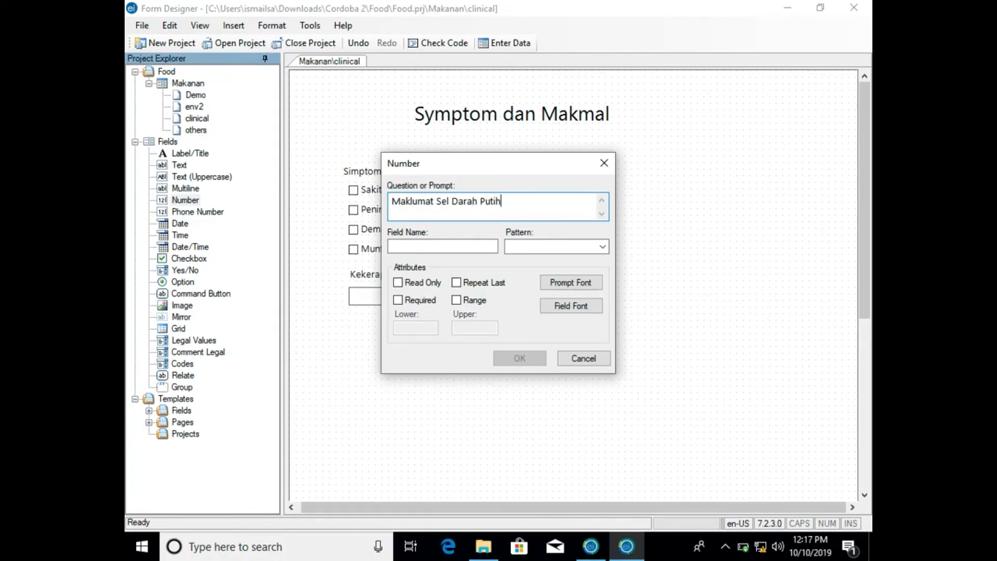
click(434, 246)
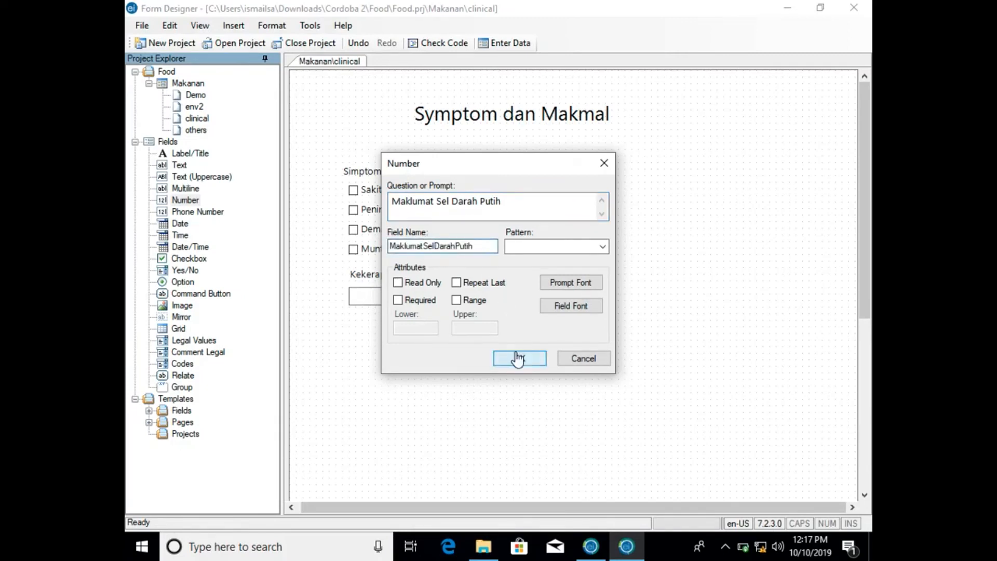
click(518, 358)
click(431, 335)
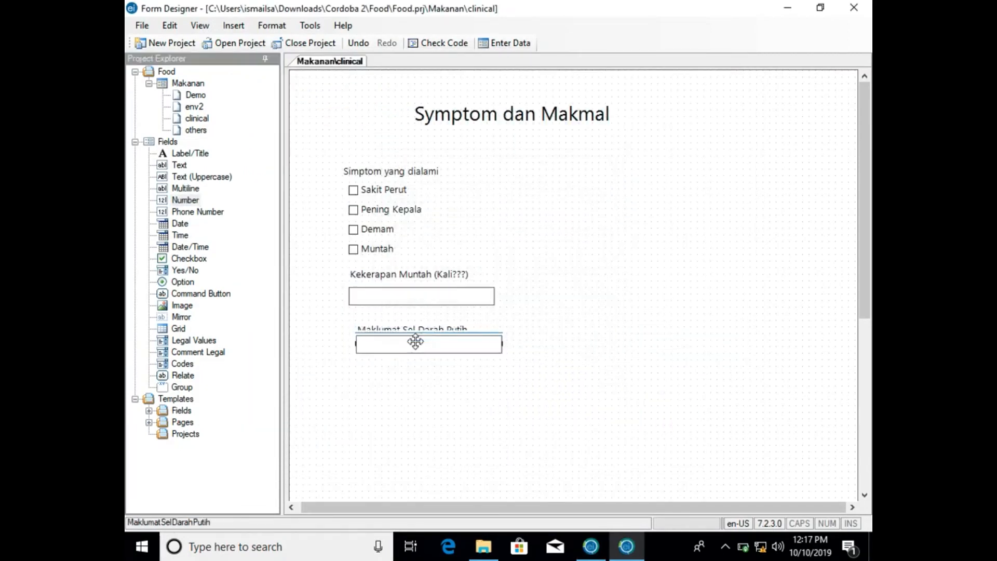
drag(422, 322, 410, 322)
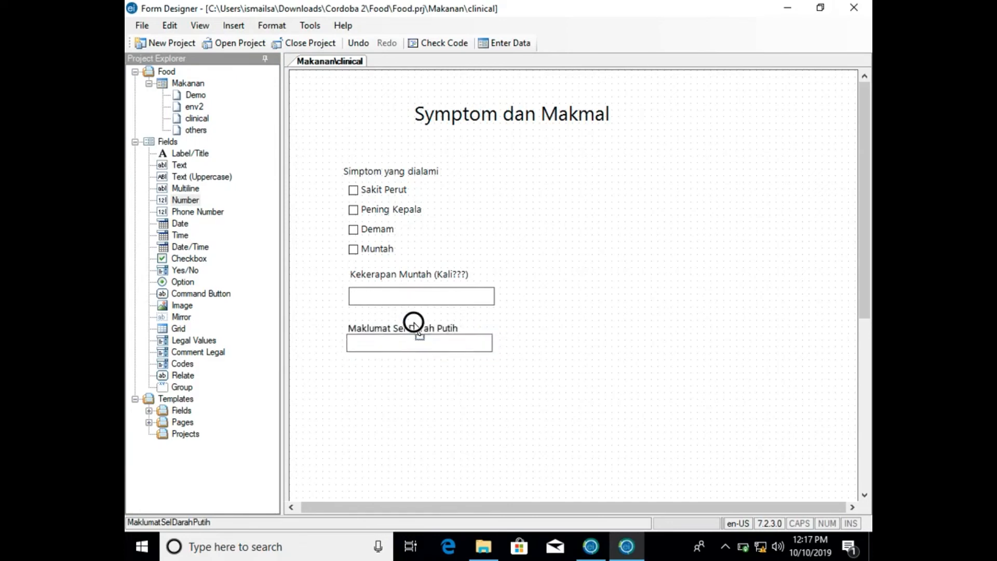
click(415, 381)
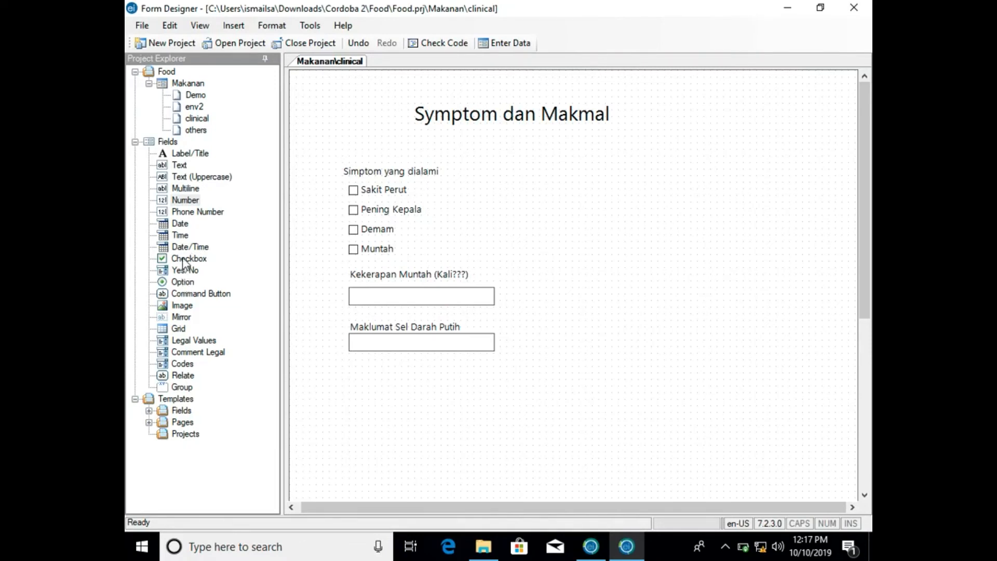
- Add a Yes/No field with the prompt Status Kes below the Maklumat Sel Darah Putih field
drag(185, 274, 372, 415)
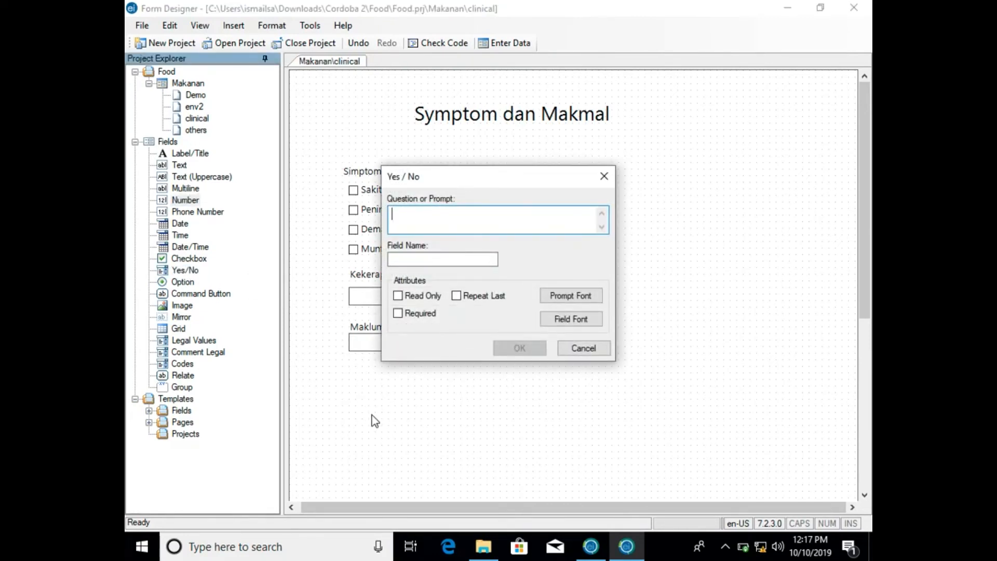
text(Kes a)
key(BackSpace)
key(BackSpace)
text(Status Kes)
click(484, 258)
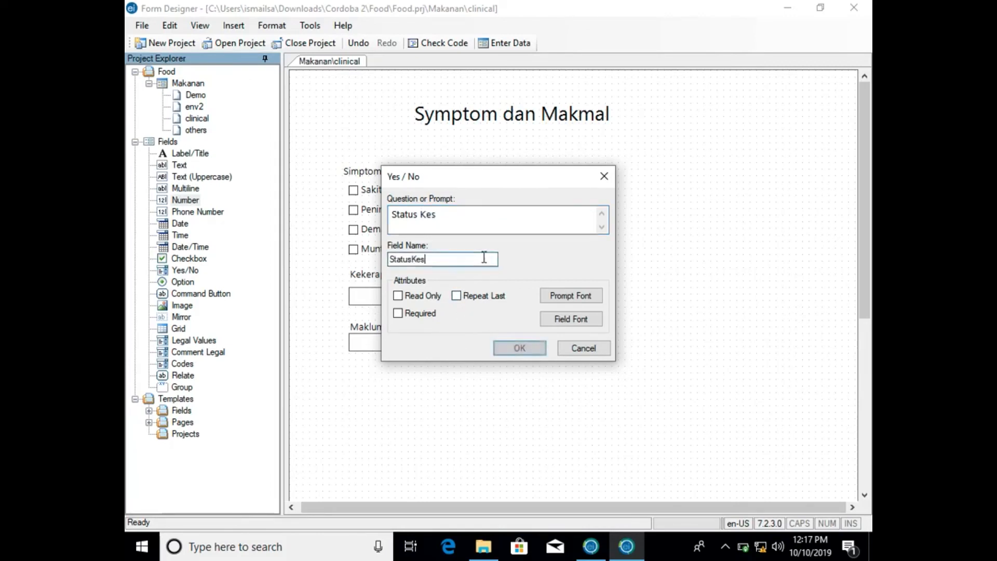
click(512, 351)
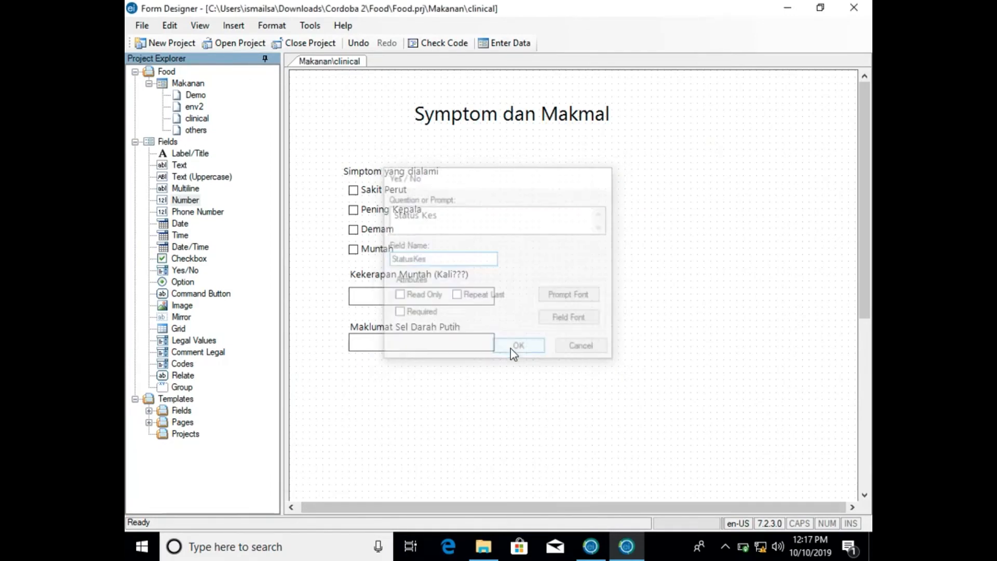
click(405, 432)
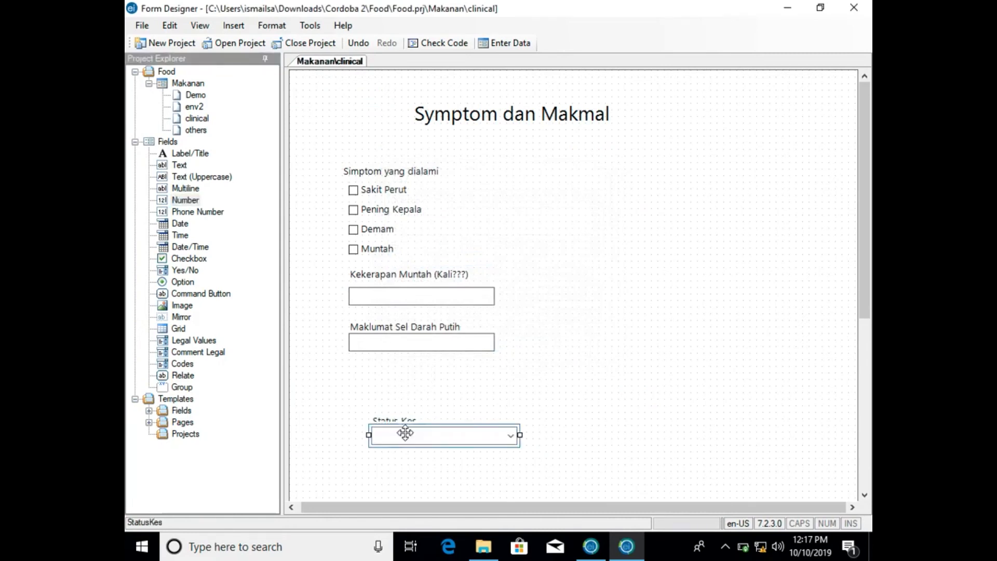
- Move the Status Kes Yes/No field up and align it directly below the Maklumat Sel Darah Putih field
drag(410, 417, 391, 373)
click(338, 329)
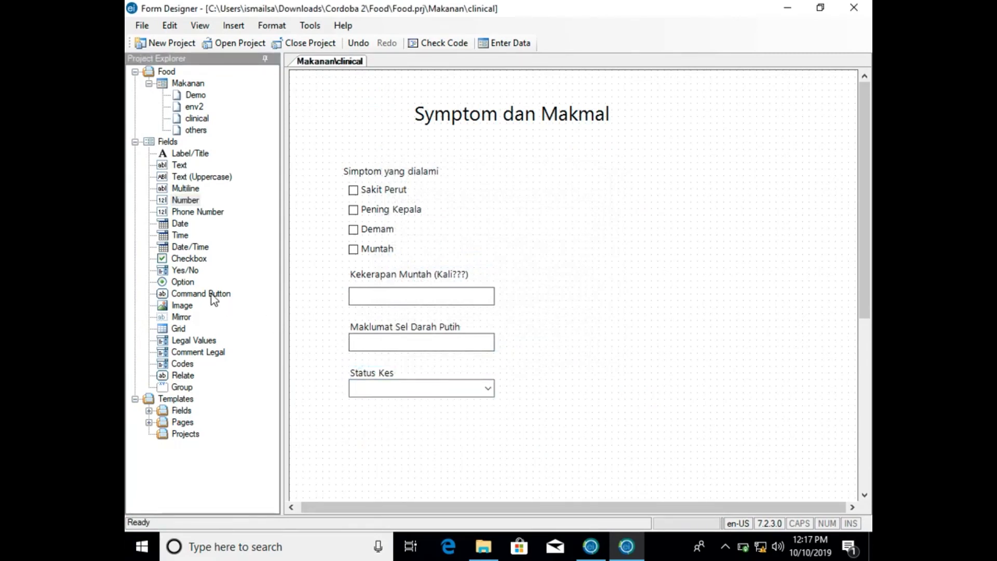
- Add an Option field with the prompt Status Kes and the choices Kes and Control, aligned below the Status Kes Yes/No field
drag(185, 200, 400, 422)
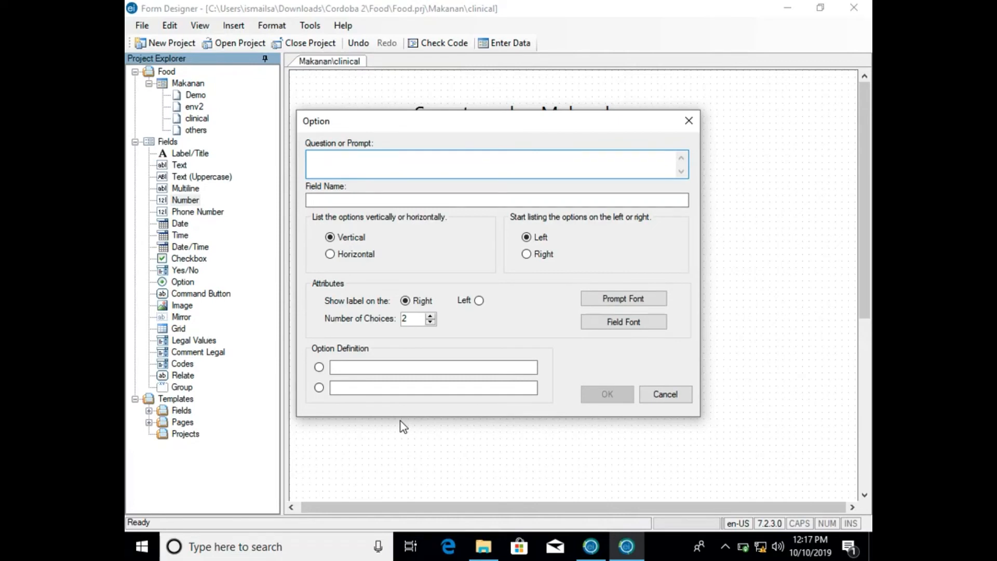
text(Status KE)
key(BackSpace)
key(BackSpace)
click(415, 366)
text(Kes)
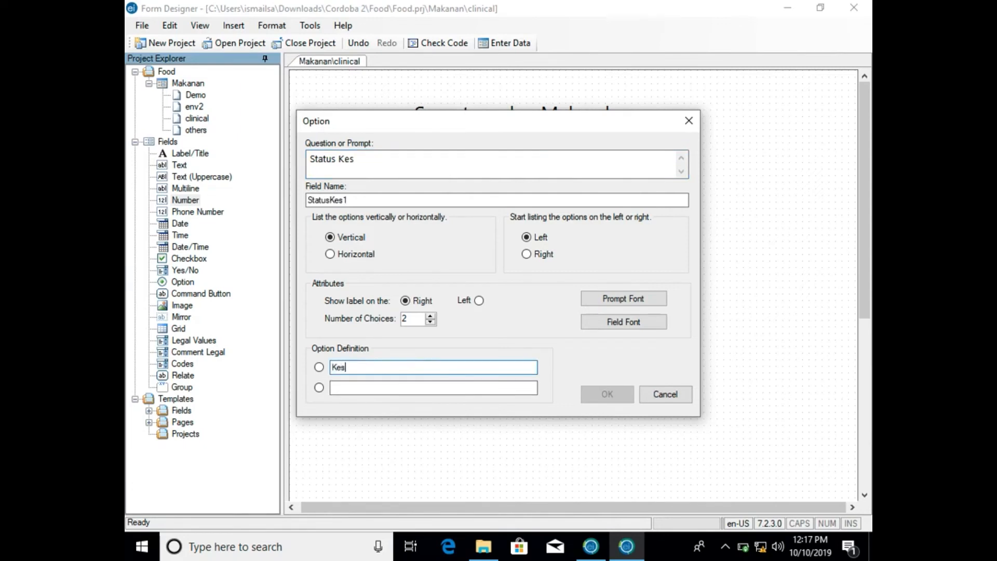
click(382, 386)
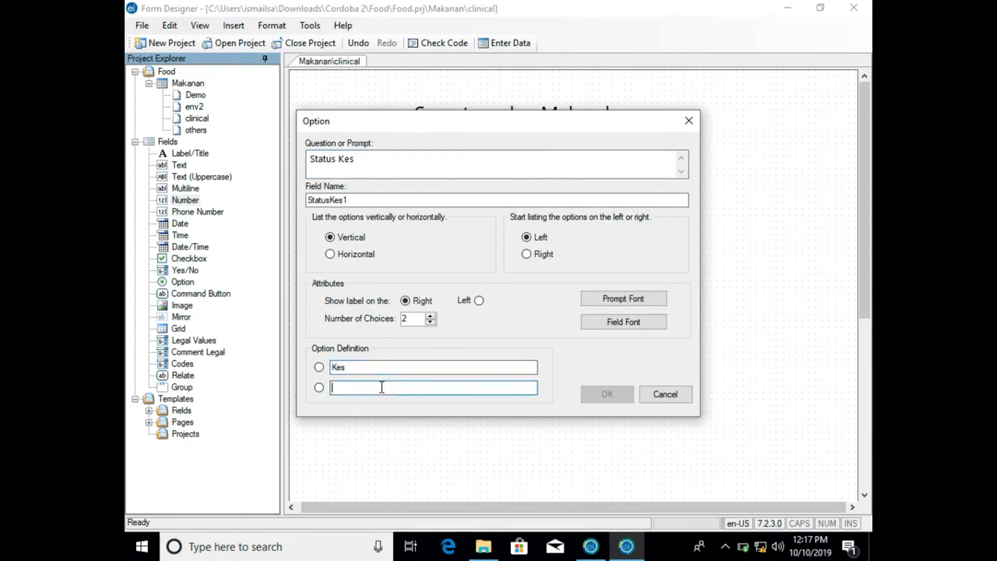
text(Kn)
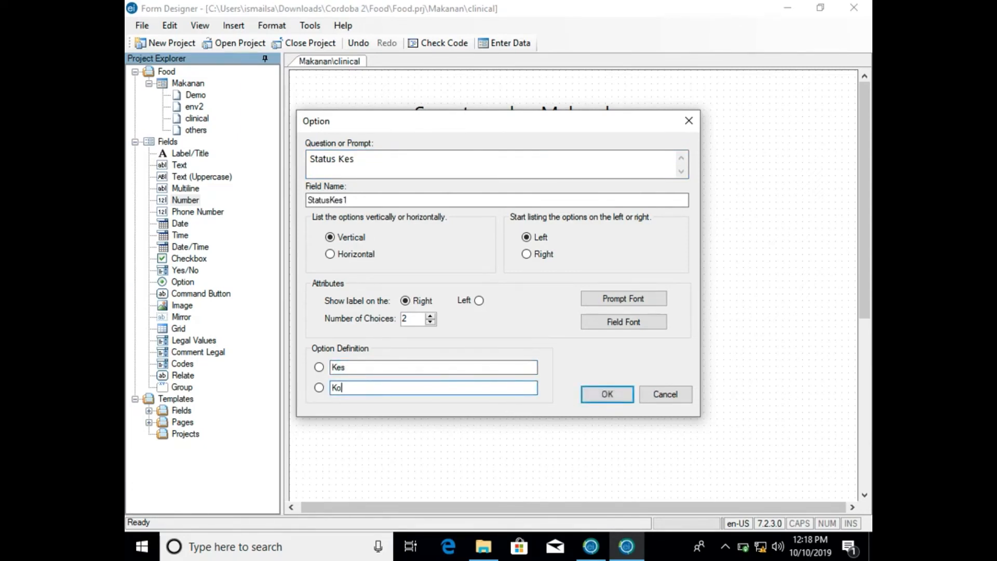
key(BackSpace)
text(Control)
click(609, 391)
drag(430, 421, 381, 416)
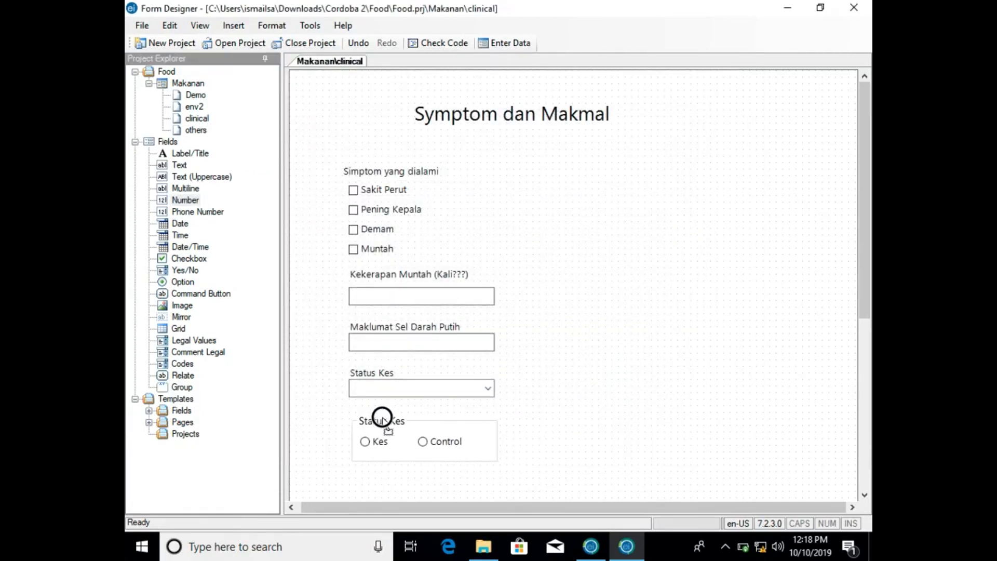
click(400, 387)
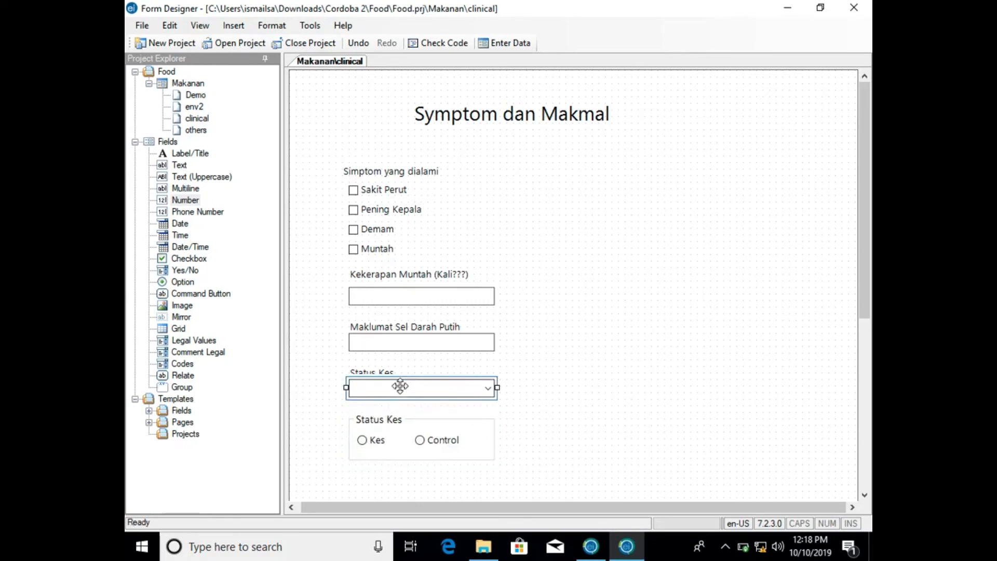
click(352, 356)
click(385, 415)
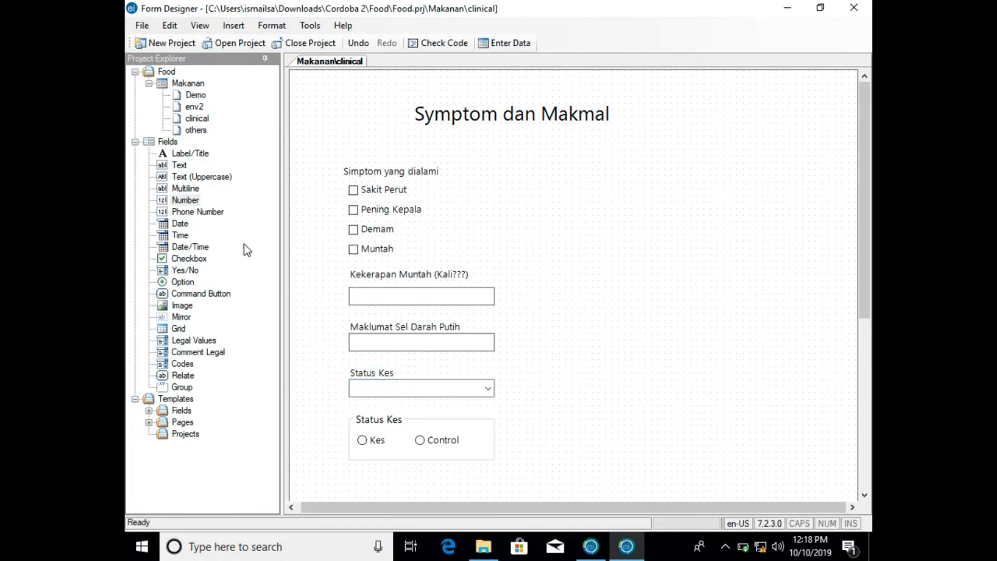
- Add a Label/Title reading Pastikan Sama Jawapan near the Status Kes Yes/No field
drag(185, 199, 448, 367)
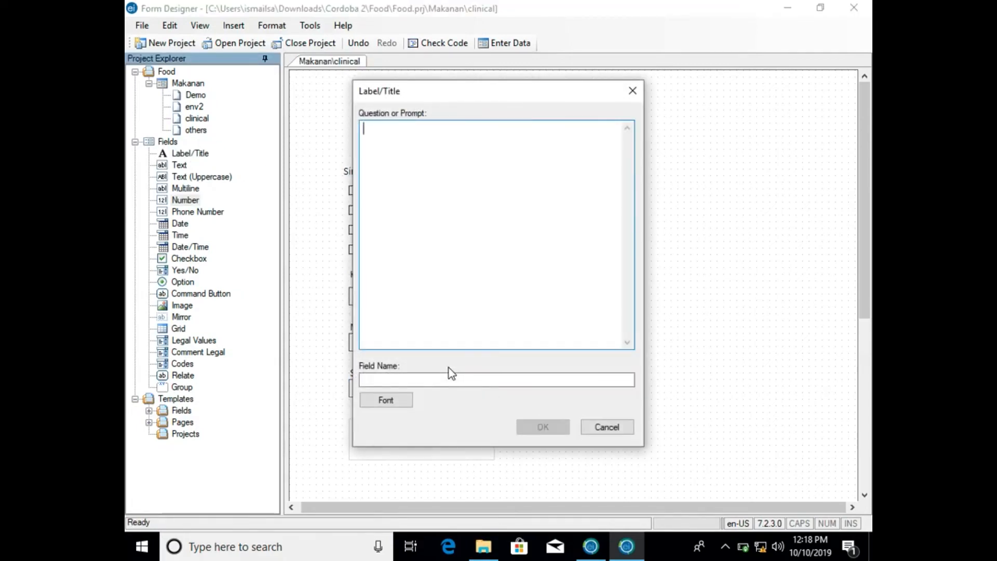
text(Pastikan Sama jawapan)
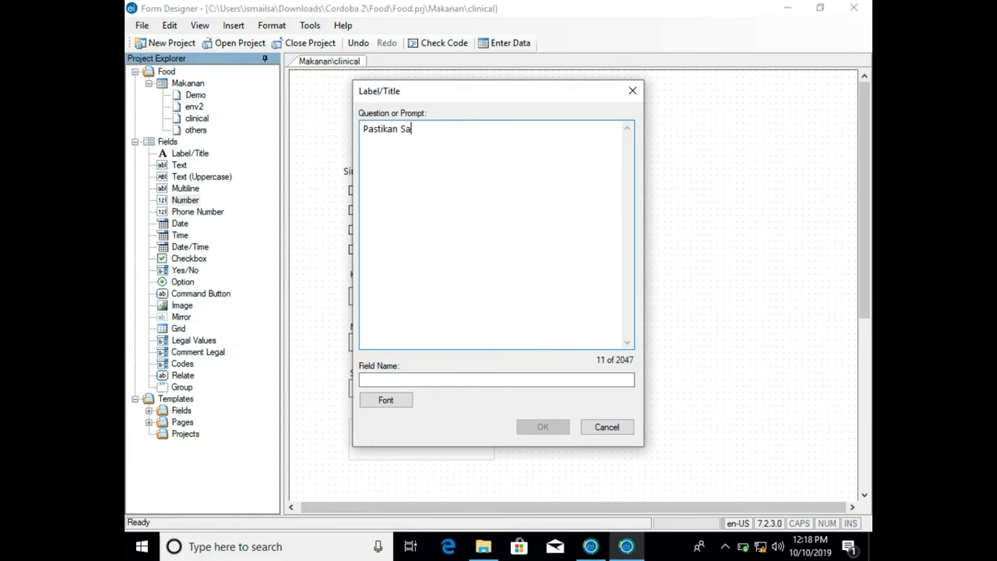
key(BackSpace)
key(BackSpace)
key(BackSpace)
key(BackSpace)
key(BackSpace)
key(BackSpace)
key(BackSpace)
text(Jawapan)
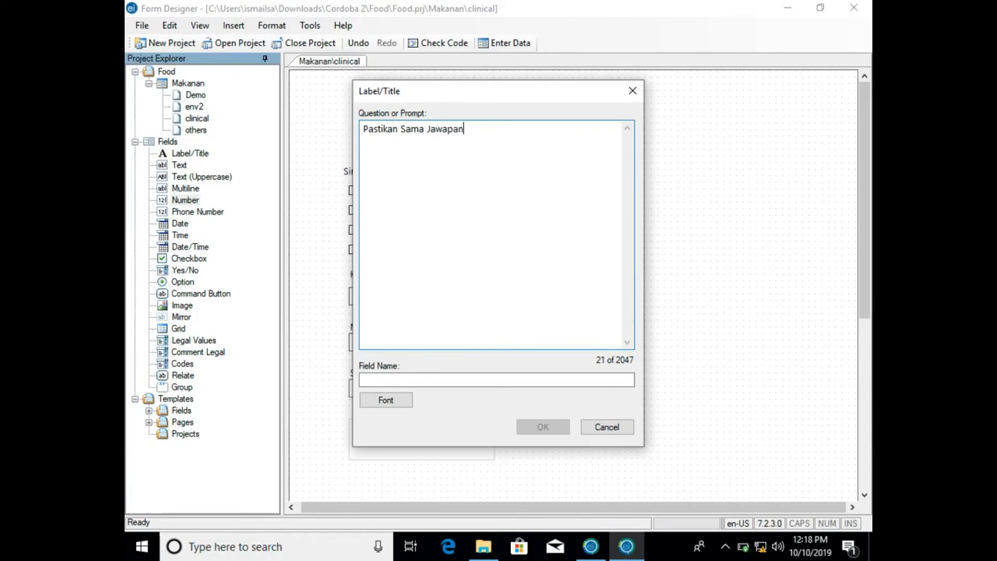
click(526, 384)
click(541, 424)
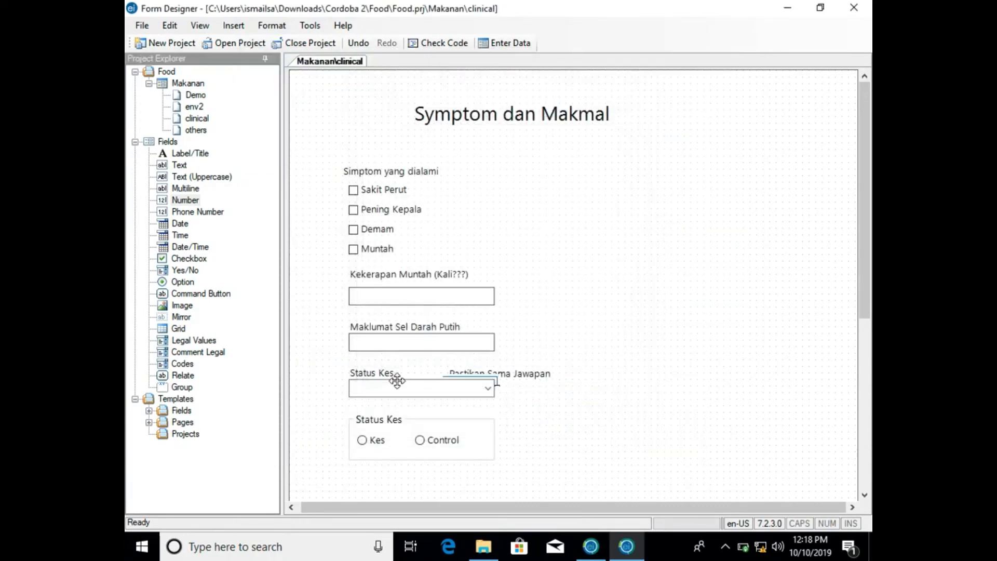
- Shift both Status Kes fields down together and place the Pastikan Sama Jawapan label above them
drag(338, 367, 587, 480)
drag(489, 455, 490, 477)
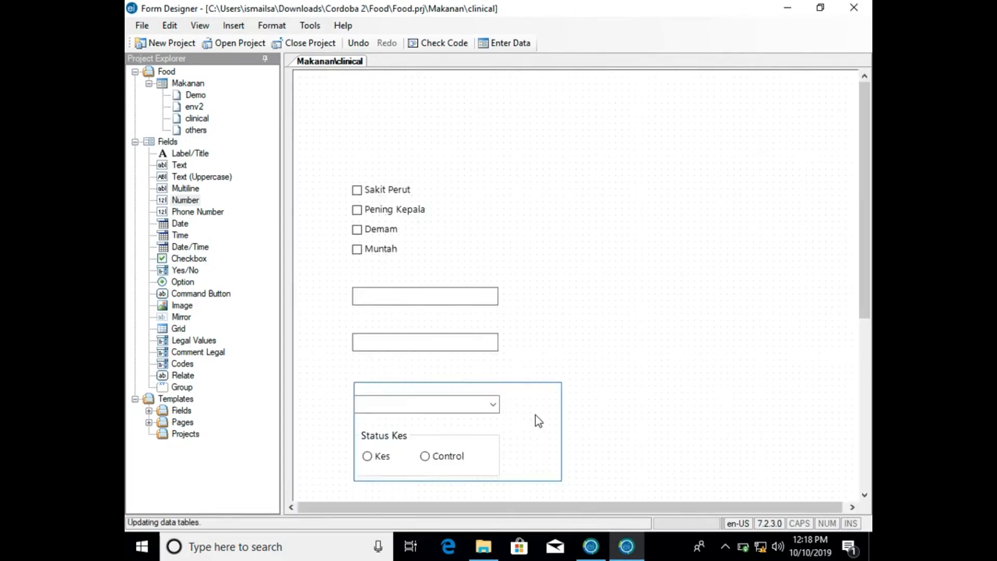
click(556, 393)
key(Delete)
drag(538, 380, 448, 376)
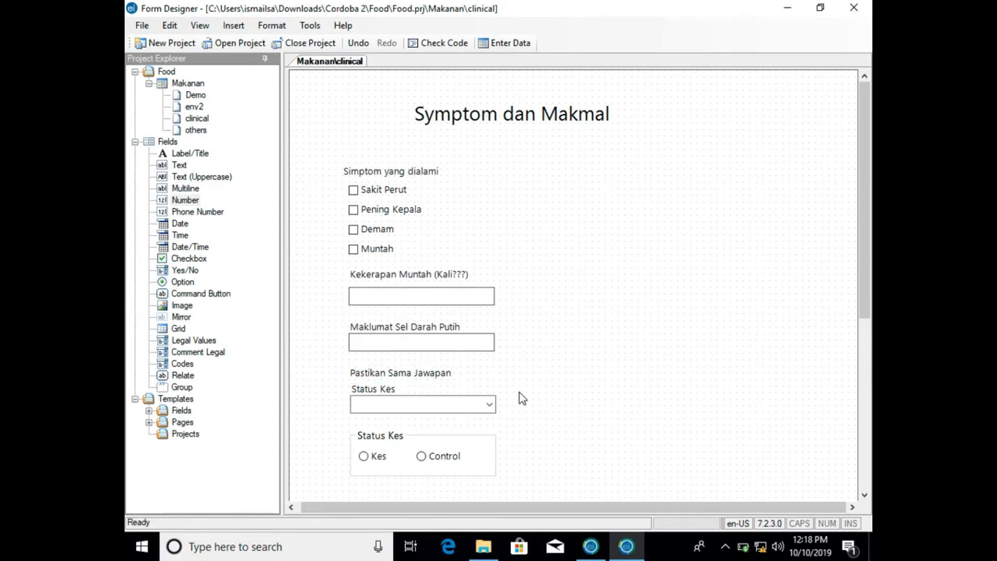
click(489, 400)
click(471, 439)
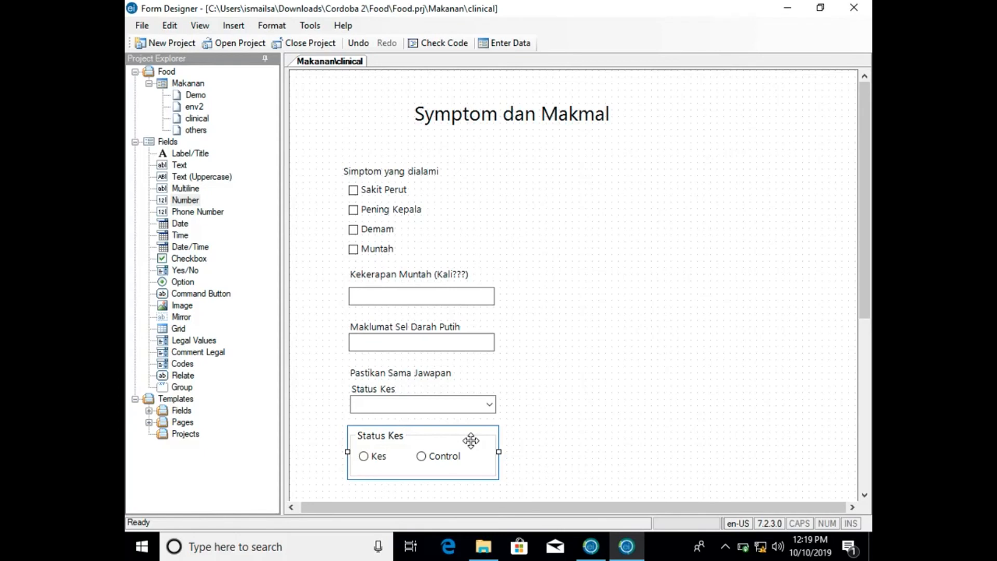
click(335, 406)
click(175, 330)
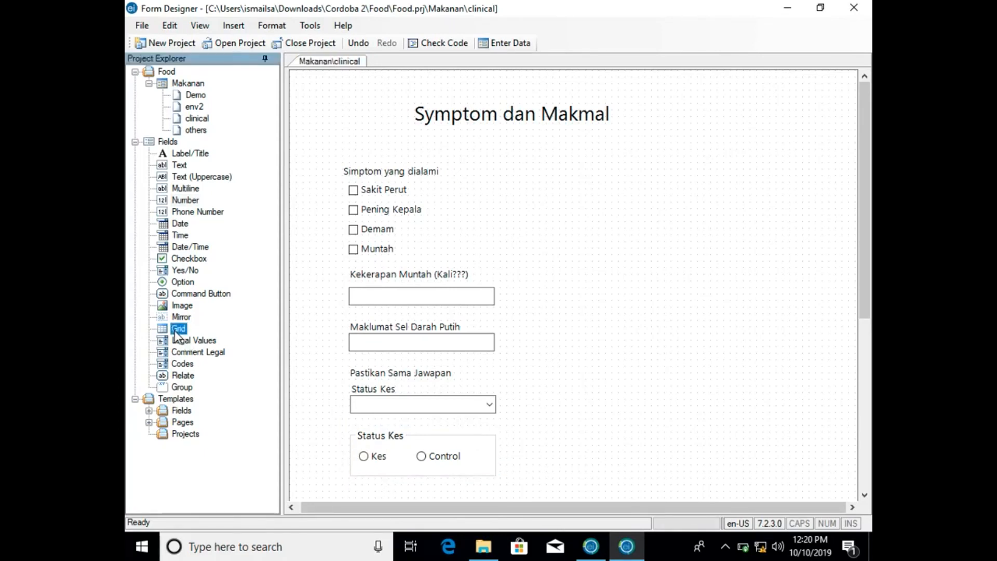
scroll(325, 371, down, 3)
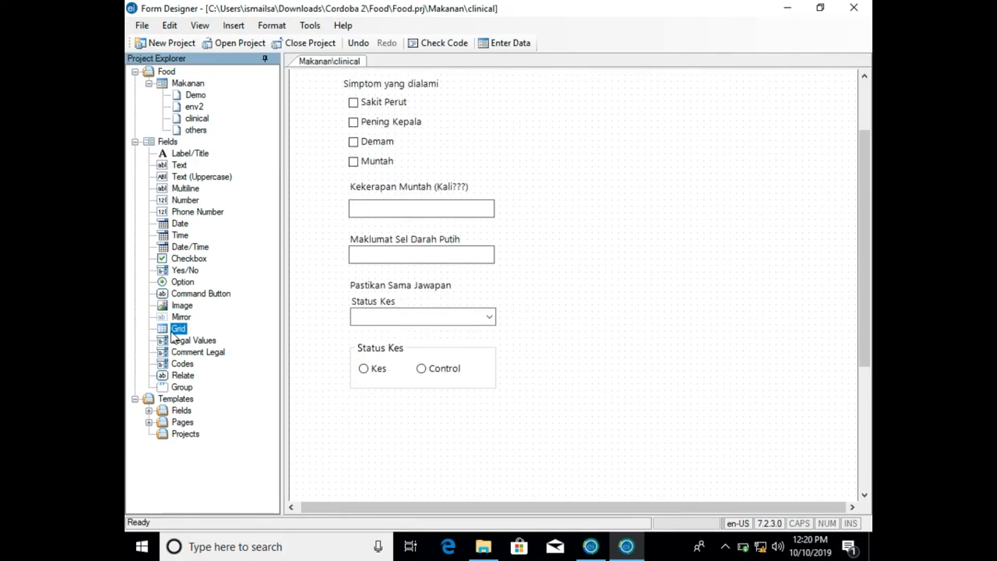
scroll(322, 164, up, 3)
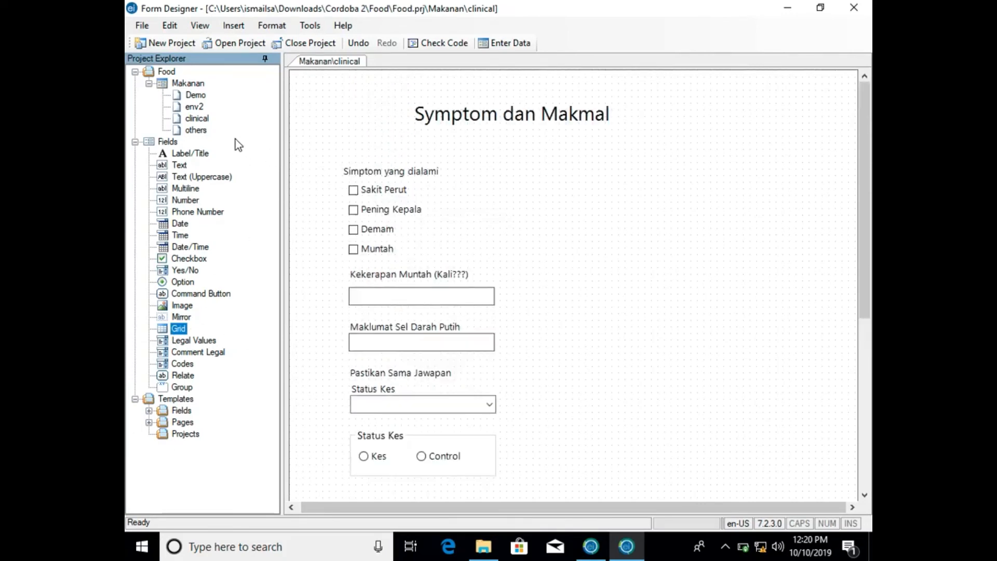
- On the others page, add a Label/Title reading Lain-lain in font size 20 and position it near the page's upper-left corner
click(204, 130)
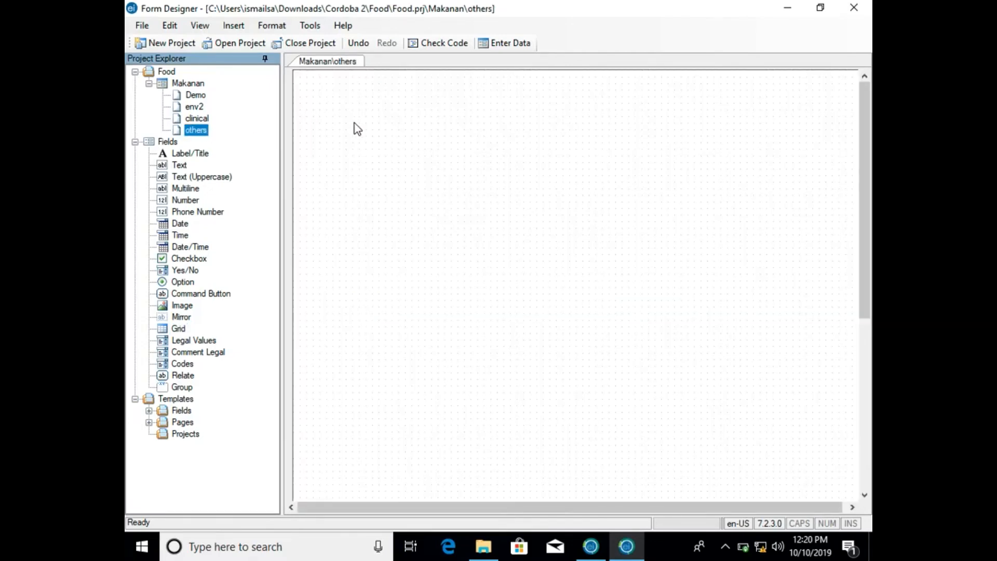
drag(190, 152, 397, 130)
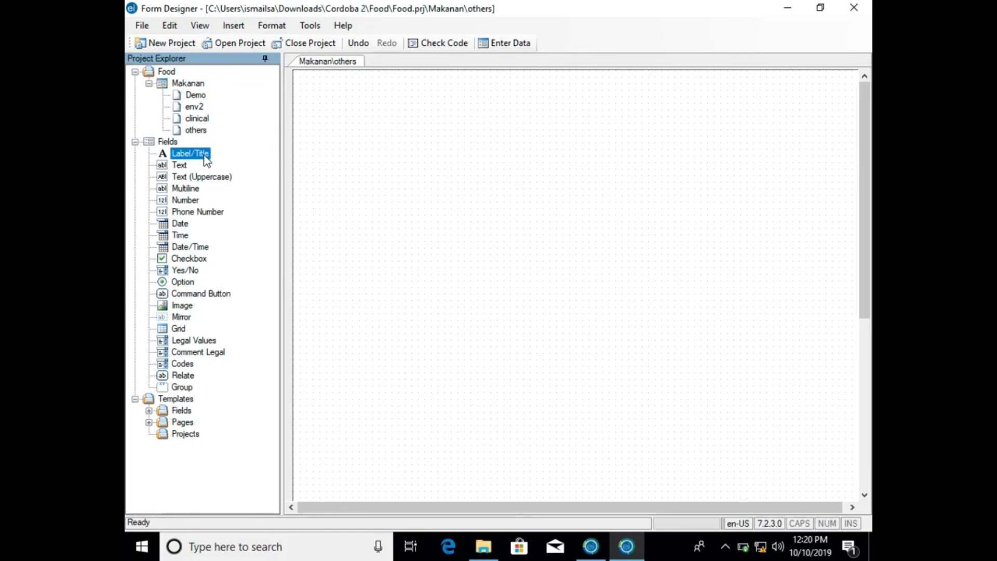
drag(201, 155, 419, 154)
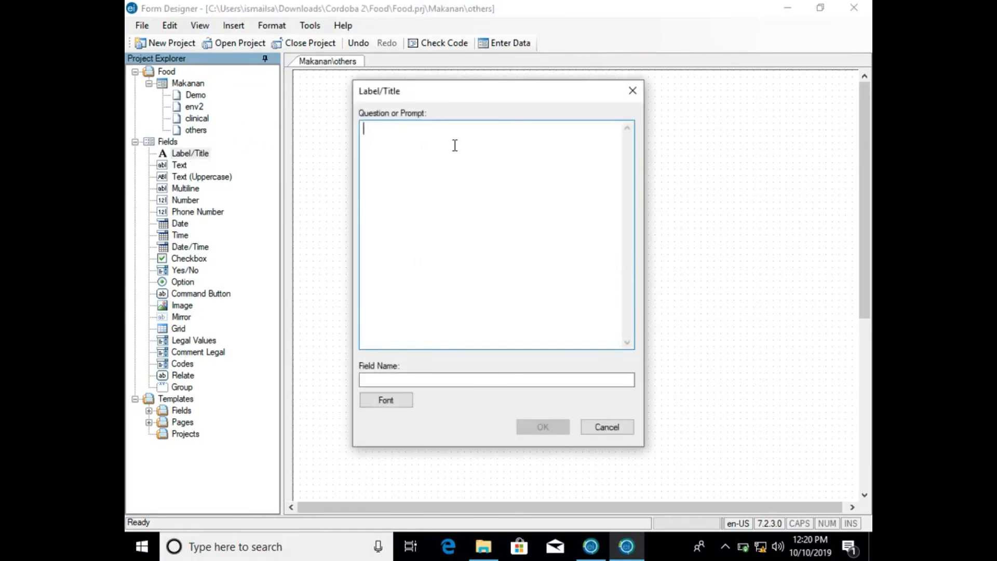
text(Lain-lain)
click(406, 398)
click(555, 209)
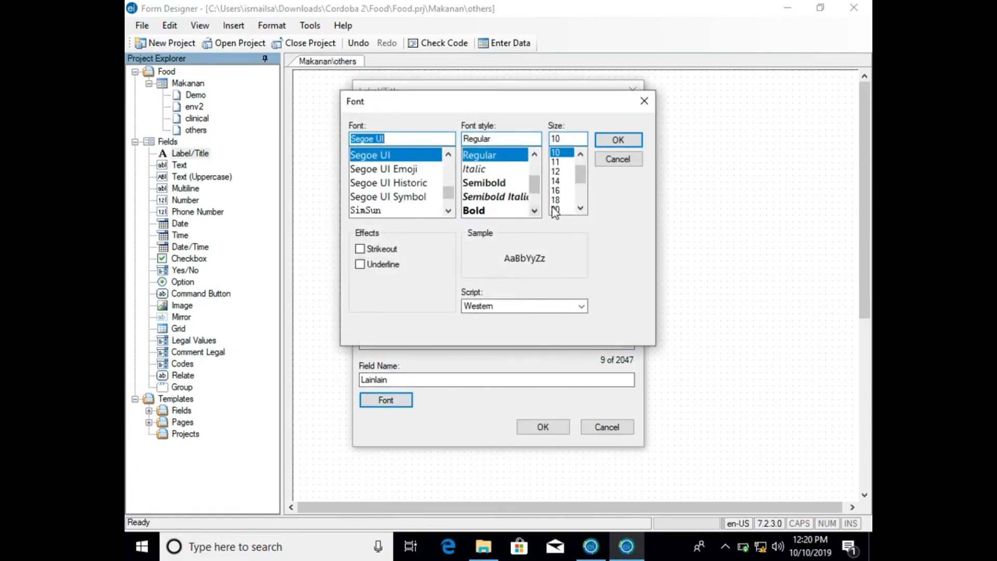
click(626, 142)
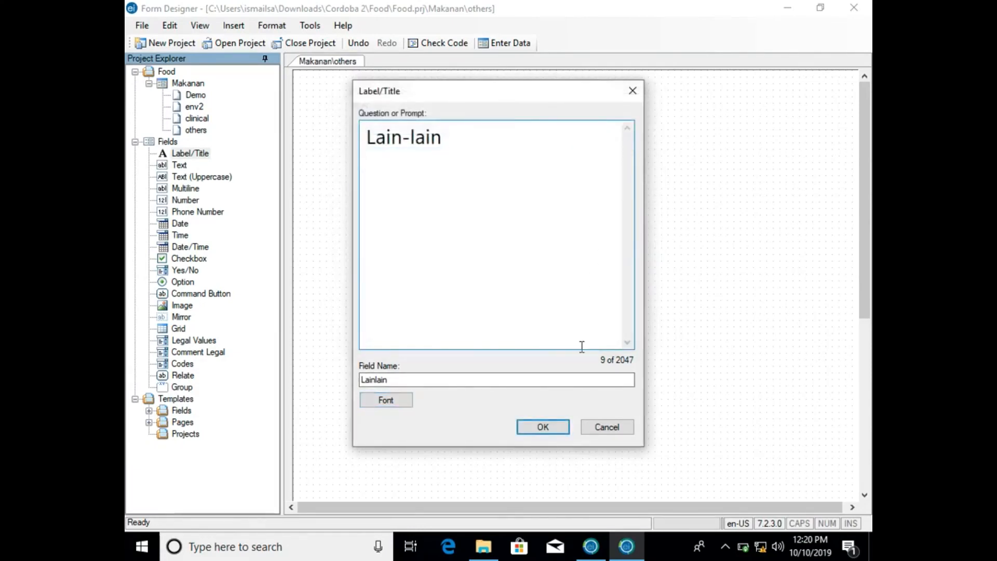
click(546, 430)
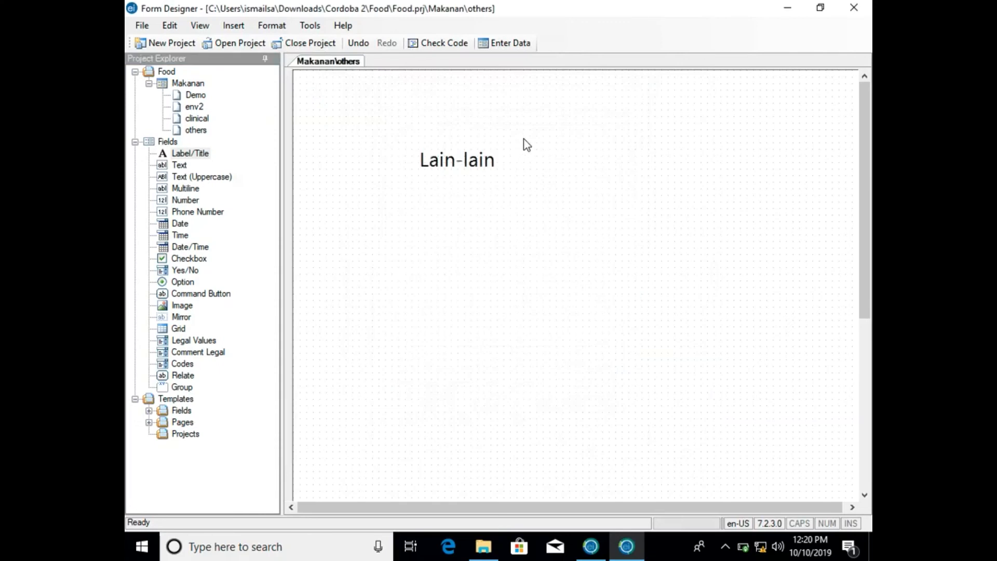
drag(472, 155, 408, 112)
click(408, 148)
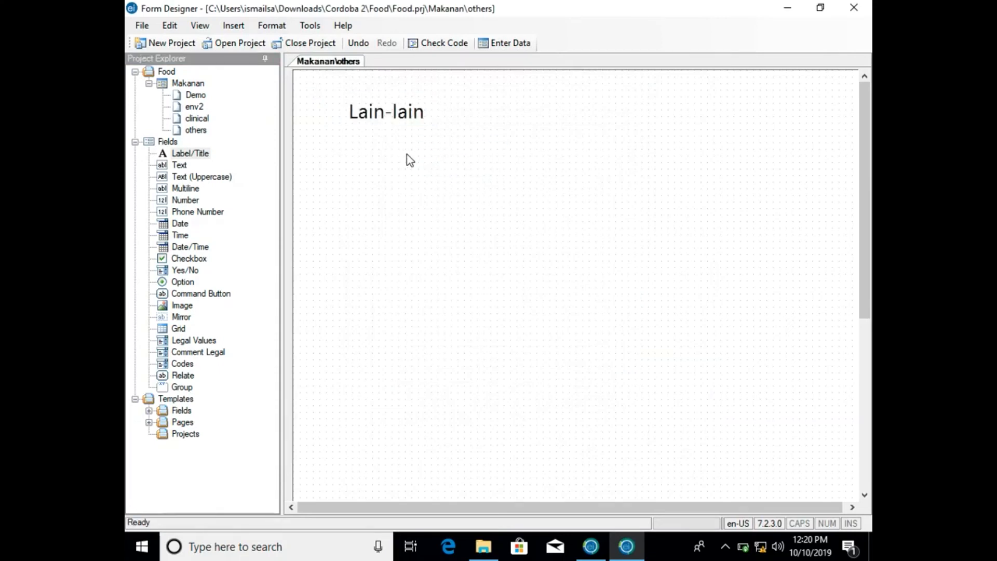
- Place a Grid field below the Lain-lain title and give it the prompt Perasaan Anda Sekarang
click(179, 328)
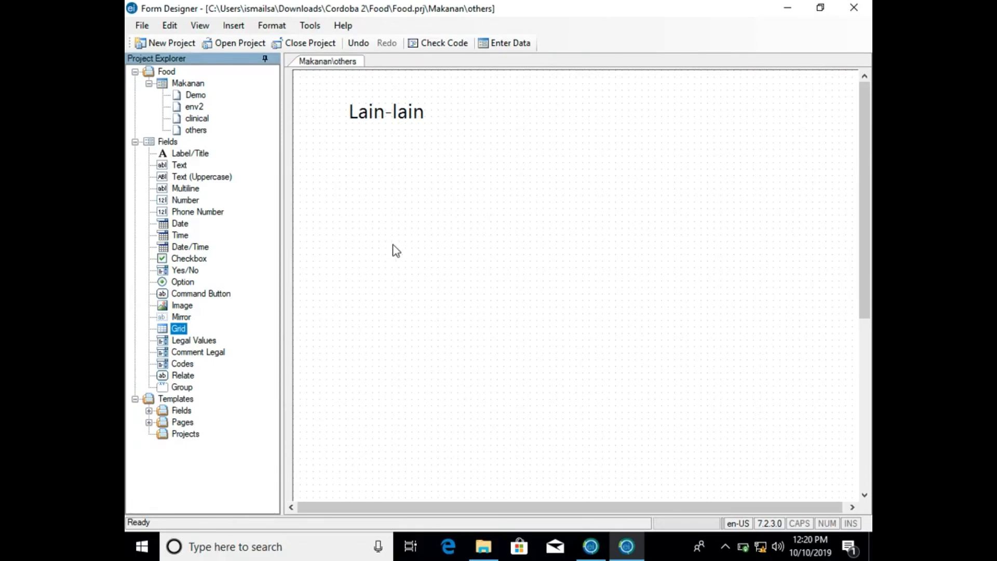
click(168, 329)
drag(169, 330, 377, 301)
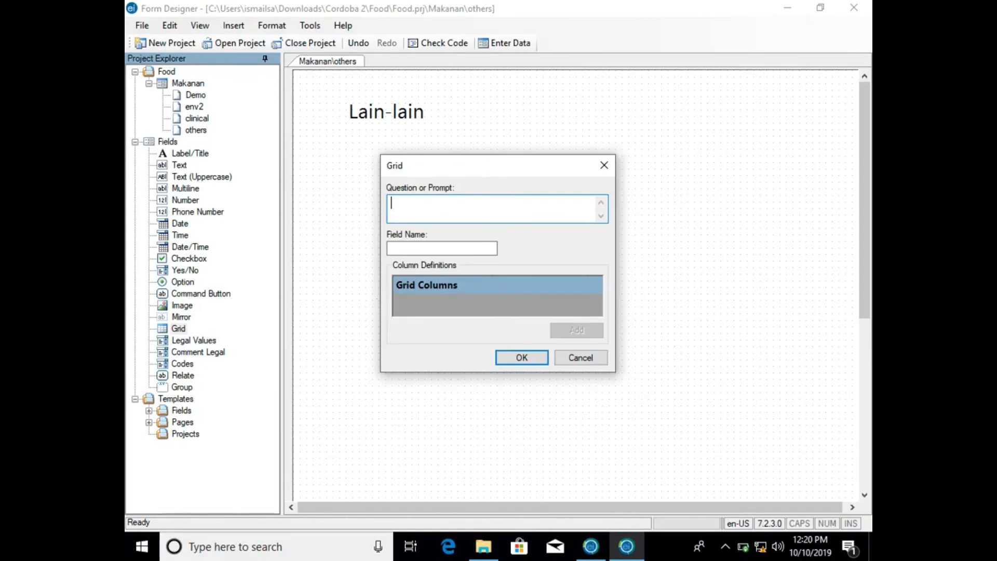
text(Perasaan)
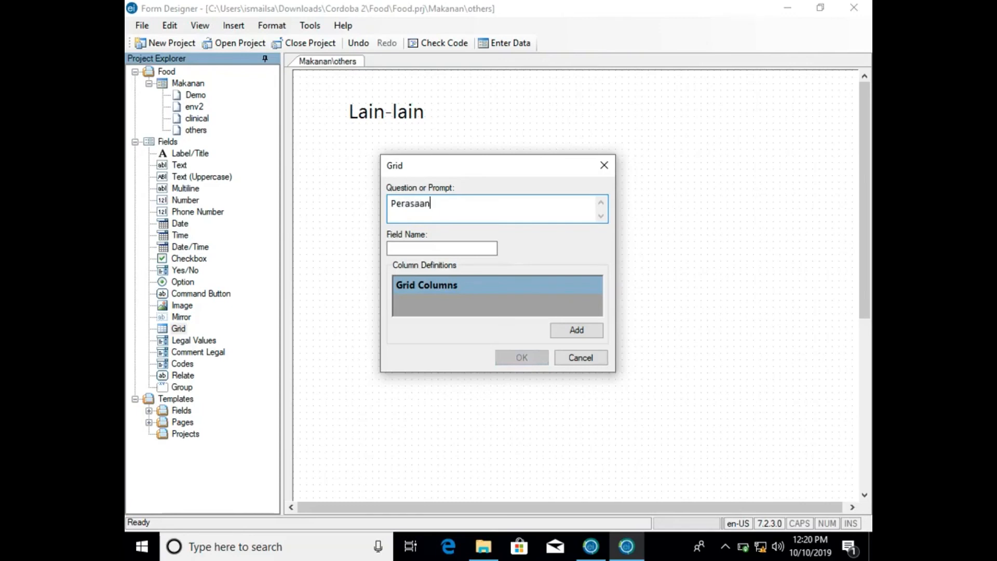
text( Anda Sekarang)
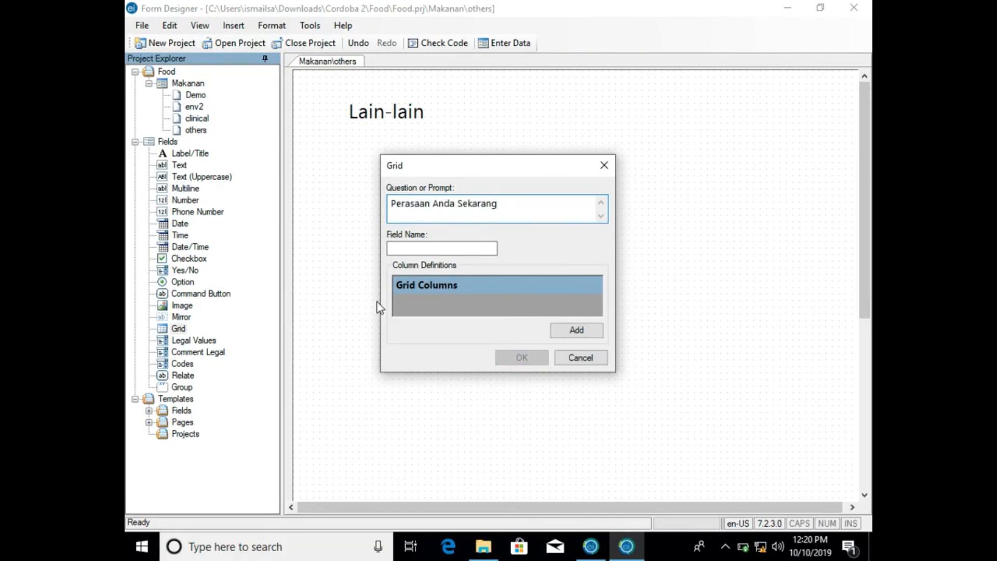
click(459, 248)
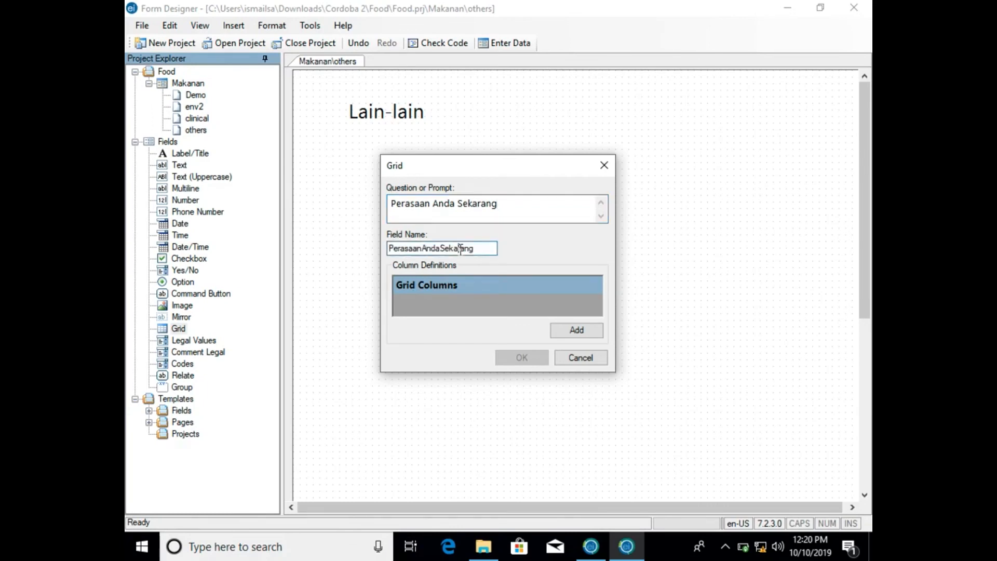
- Add a Text column with the header Sakit Hati to the Perasaan Anda Sekarang grid
click(583, 329)
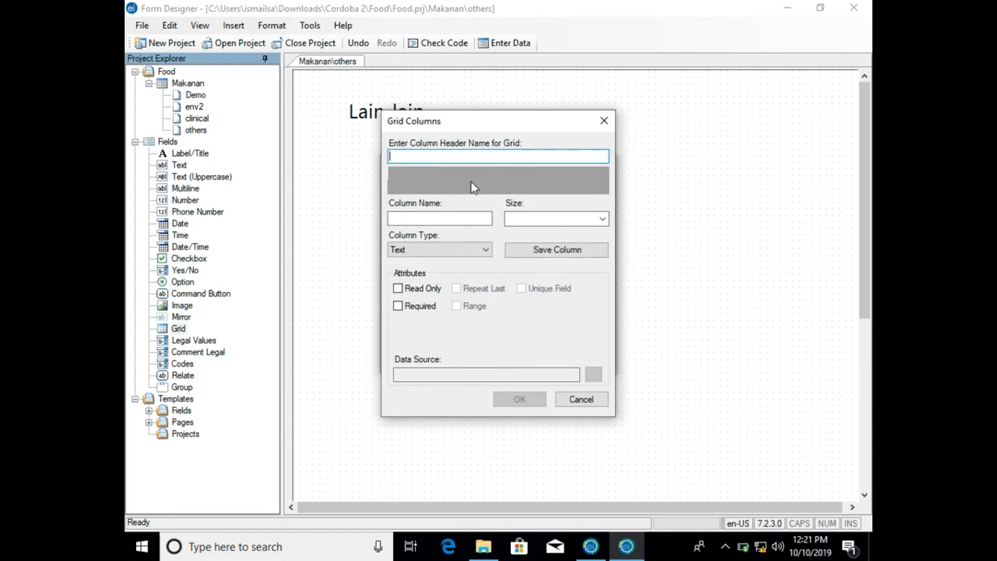
text(Sakit Hati)
click(472, 216)
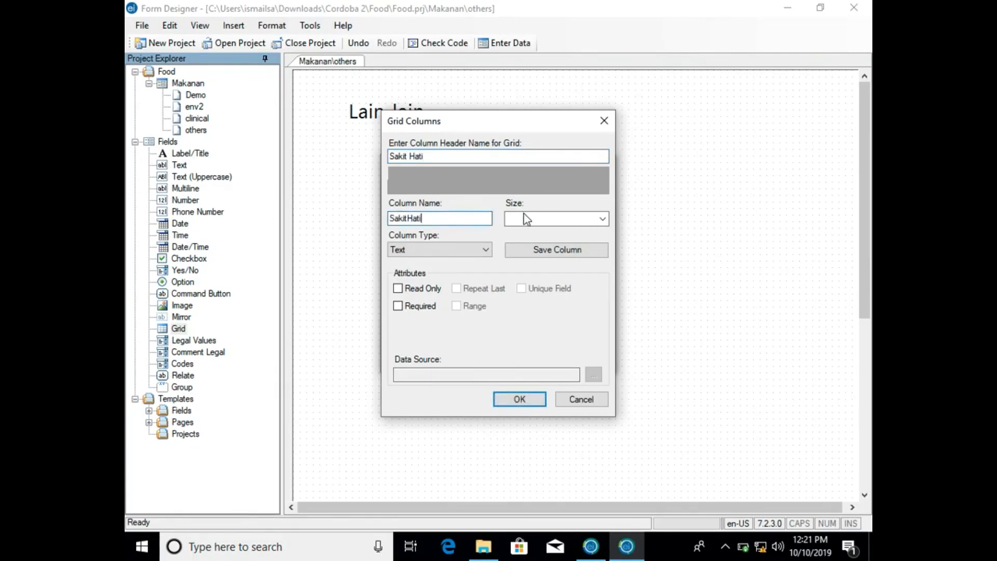
click(527, 251)
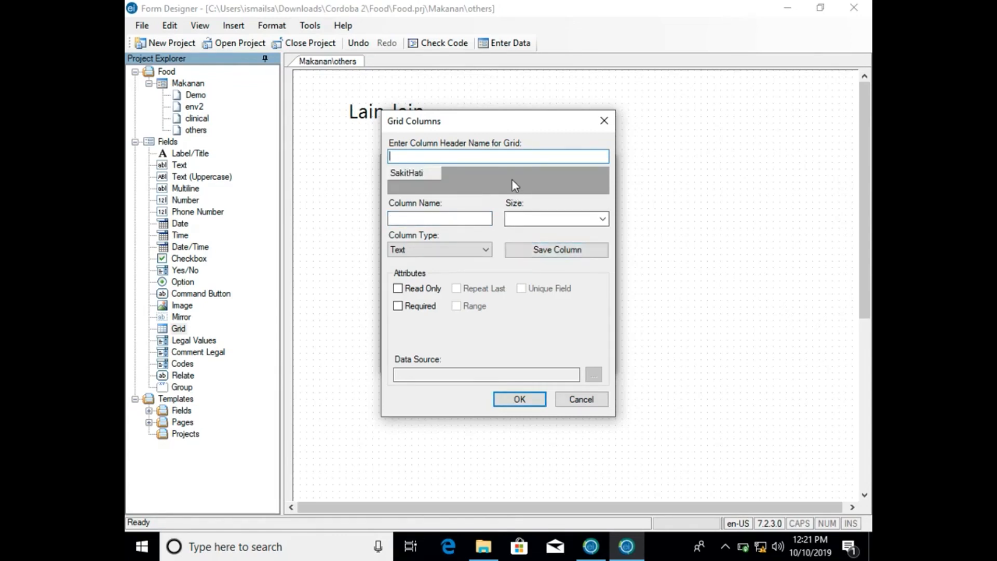
- Add a second Text column to the grid with the header Sakit Jantung Bile Dapat Penyakit
text(Sakit Jantung Bile Dapat )
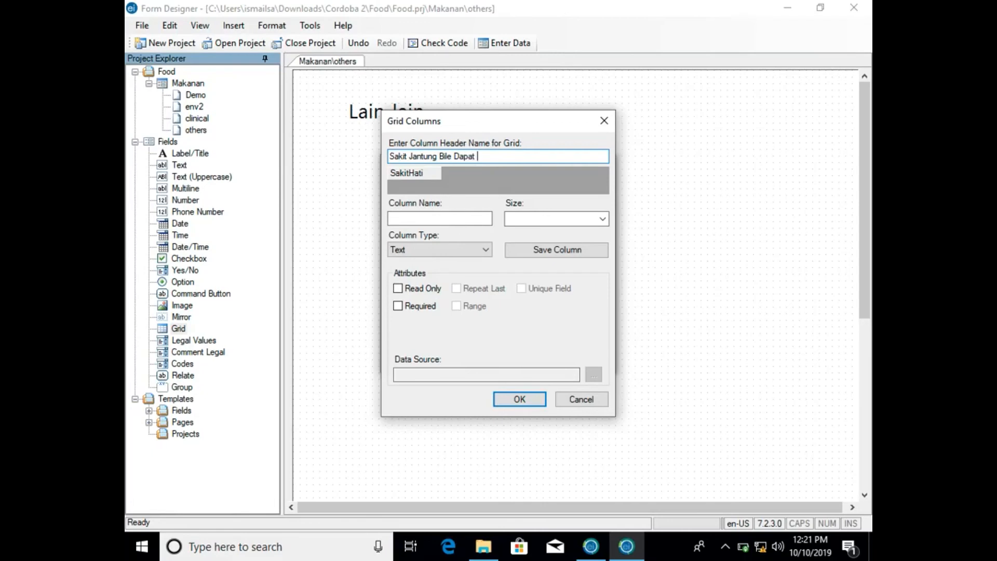
text(Penyakit)
click(581, 249)
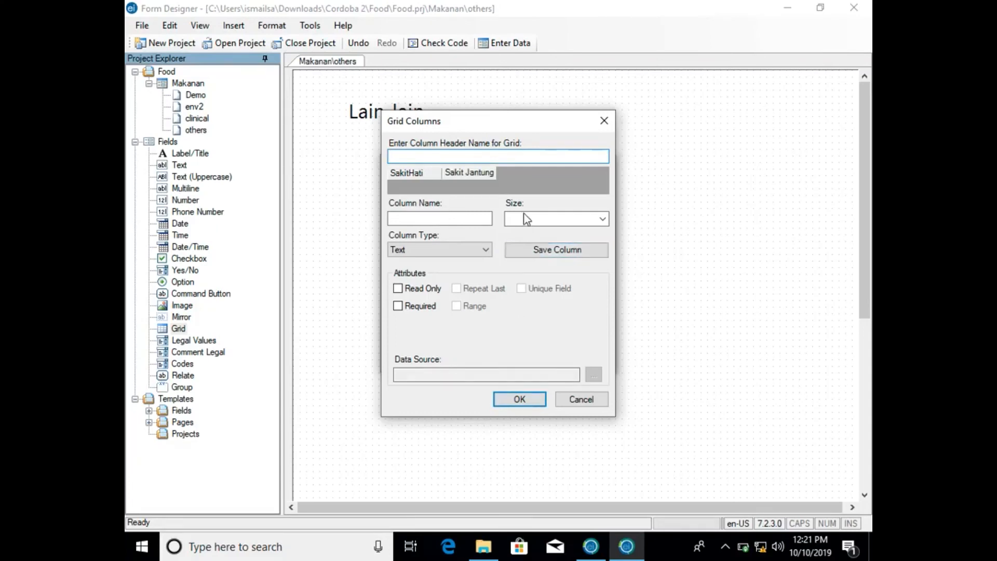
- Add a third Text column with the header Sakit Kepada to the Perasaan Anda Sekarang grid and save it
text(Sakit T)
key(BackSpace)
click(695, 296)
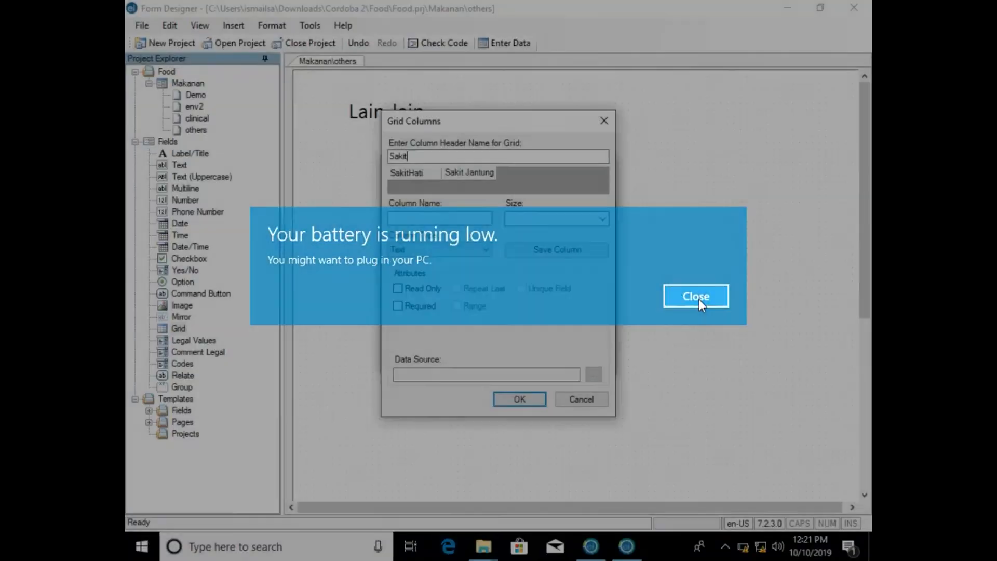
text(Kepada)
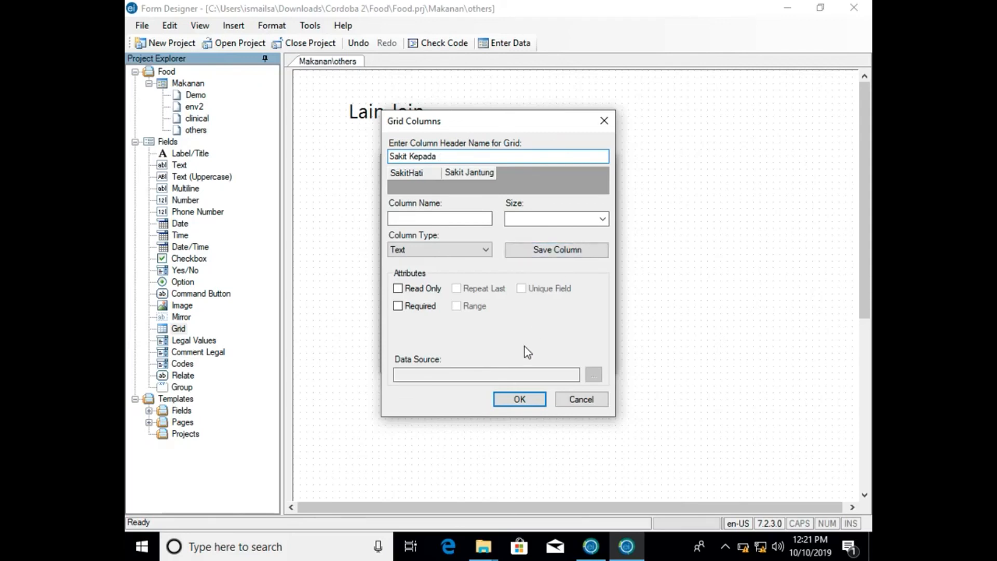
click(483, 224)
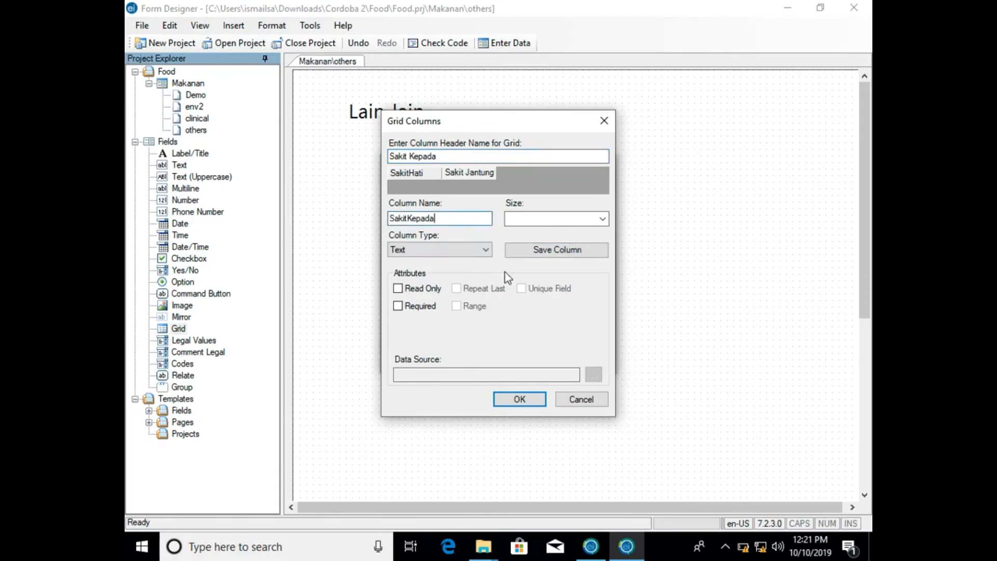
click(556, 250)
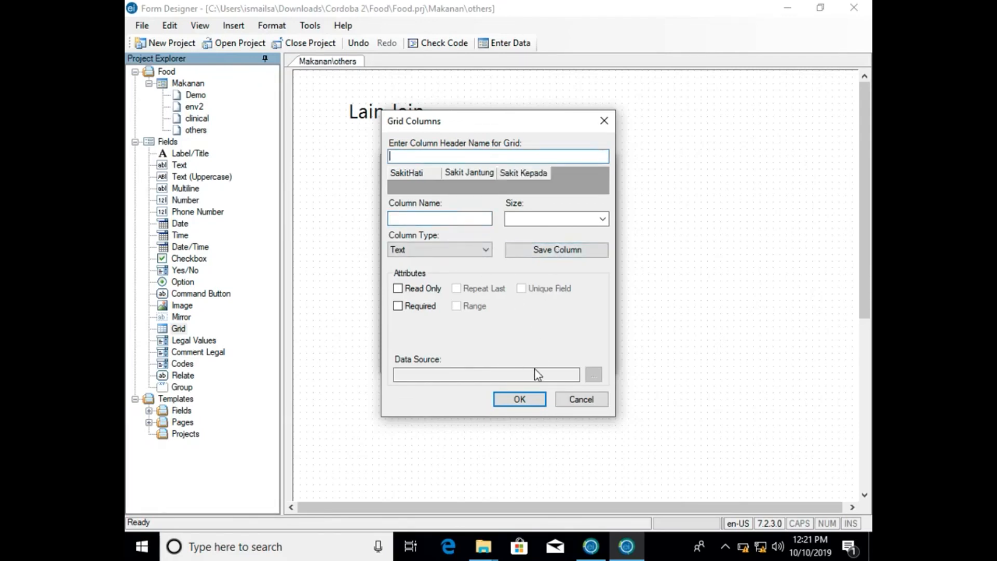
- Accept the column definitions and finish creating the Perasaan Anda Sekarang grid field
click(522, 398)
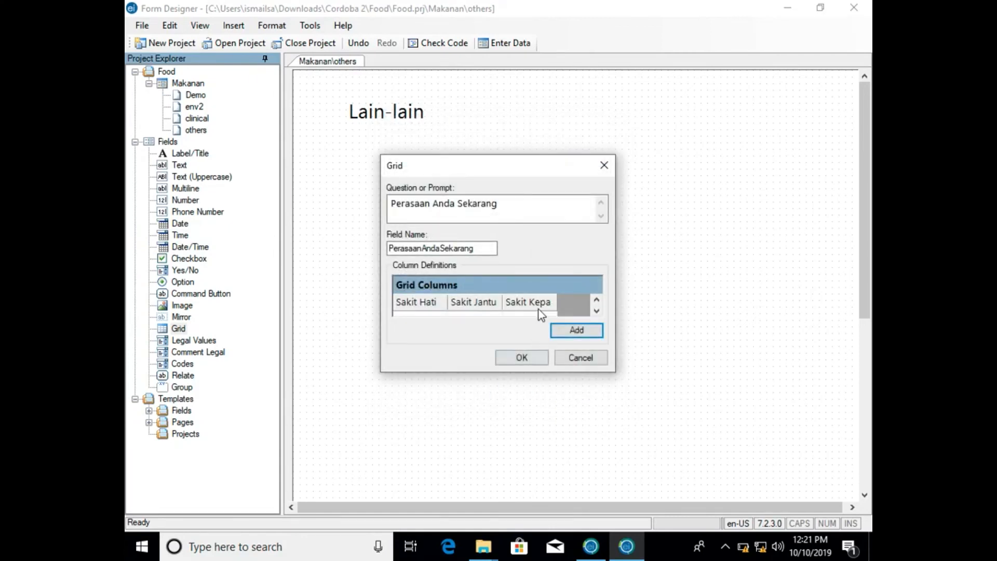
click(597, 311)
click(597, 310)
click(538, 304)
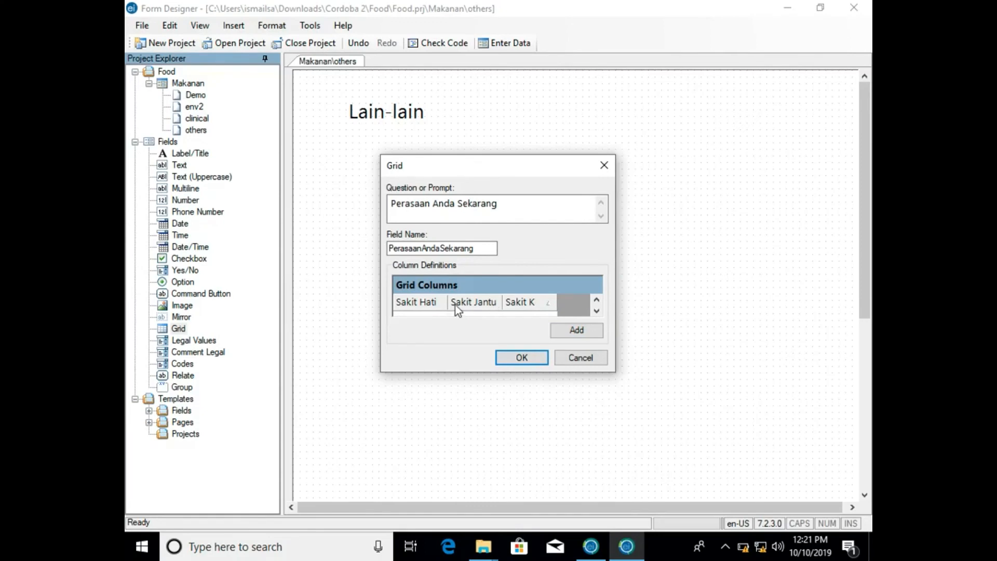
click(503, 357)
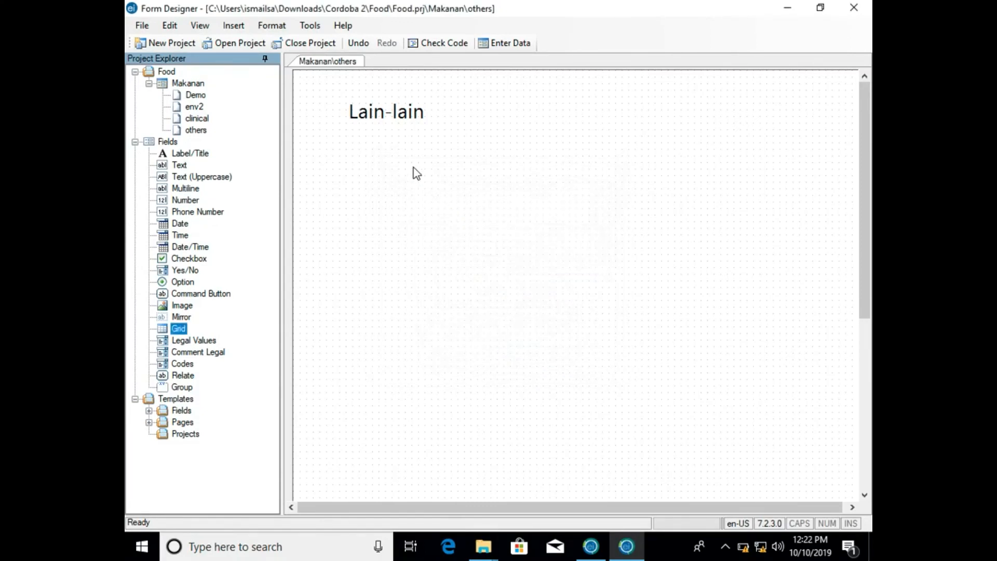
- Select the grid together with its prompt and move both to just below the Lain-lain title
click(465, 375)
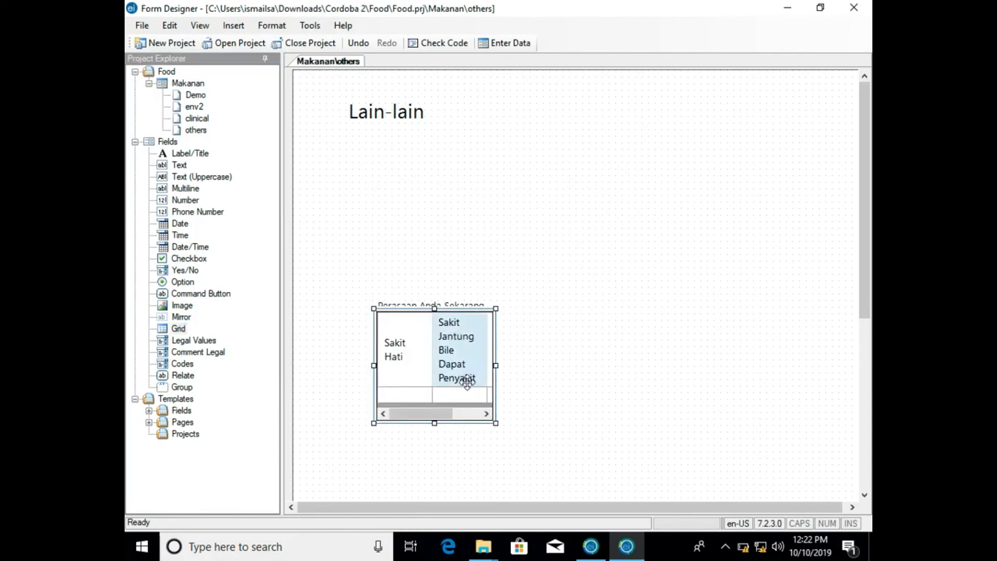
click(489, 394)
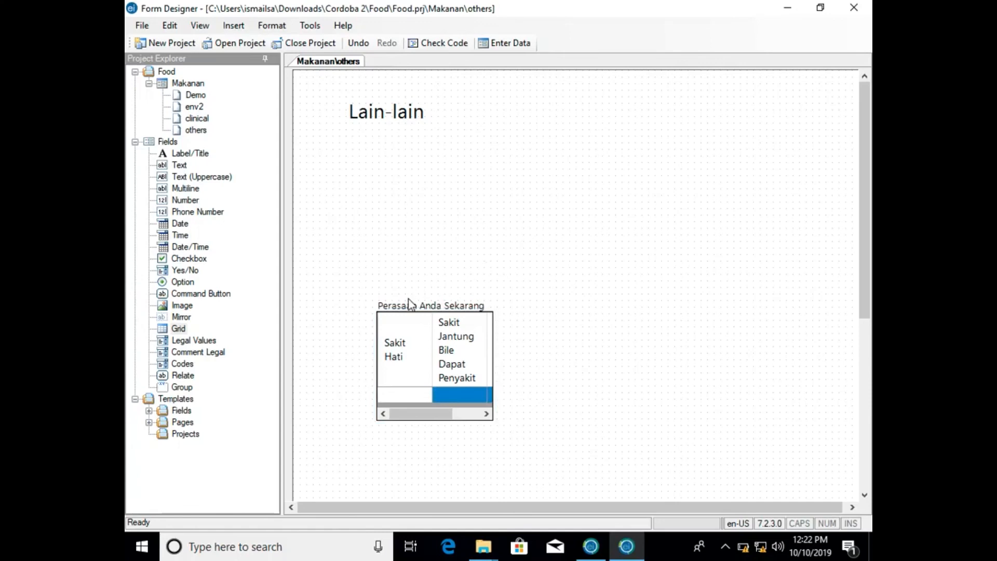
drag(363, 291, 523, 438)
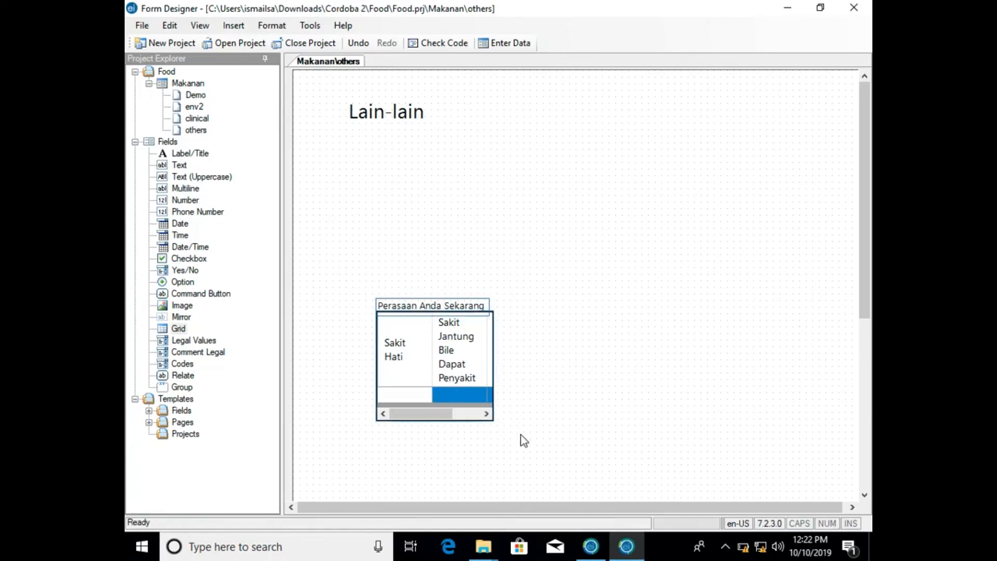
click(484, 415)
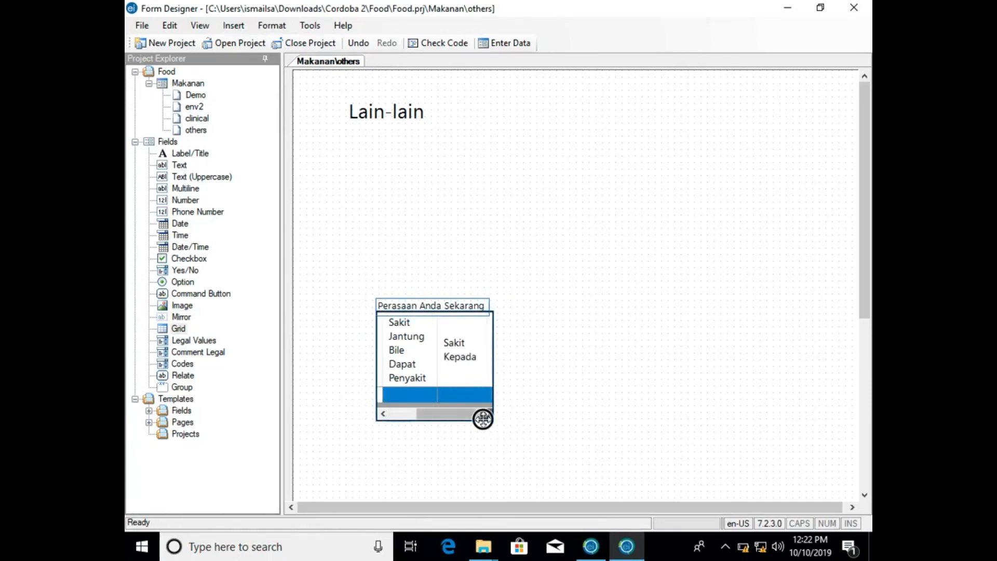
drag(436, 304, 400, 158)
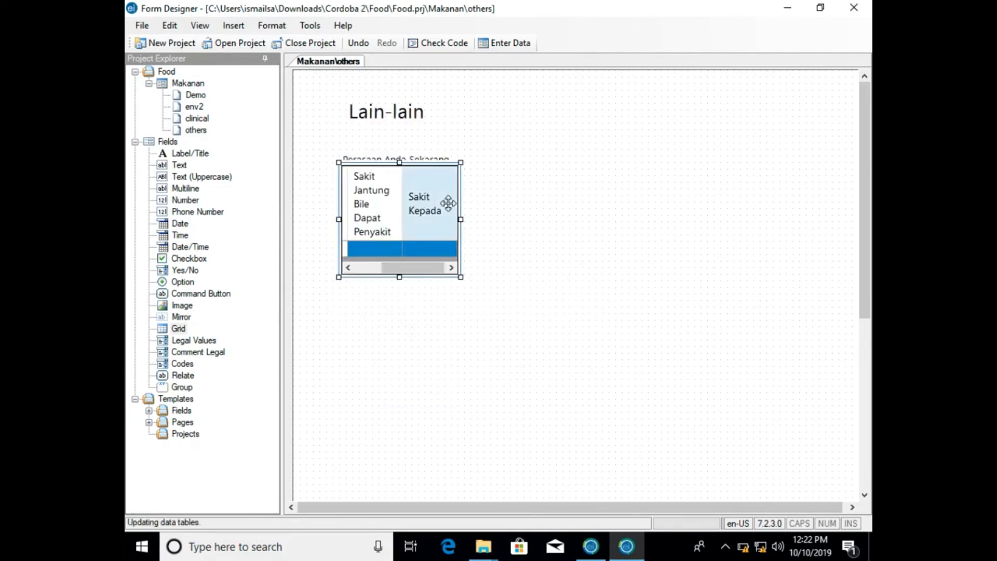
- Resize the grid so that it fits closely around its three columns and single entry row
click(456, 271)
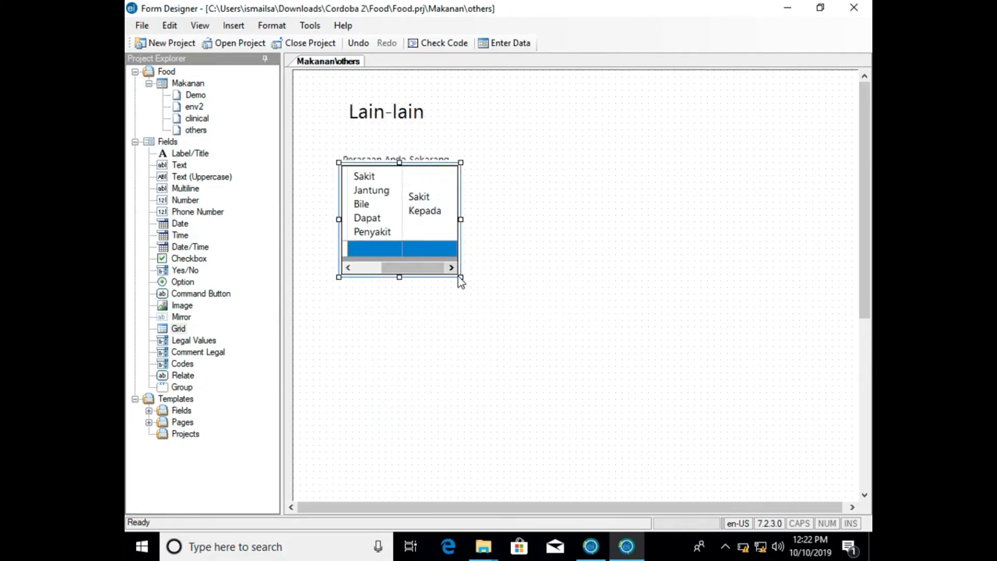
drag(457, 270, 690, 376)
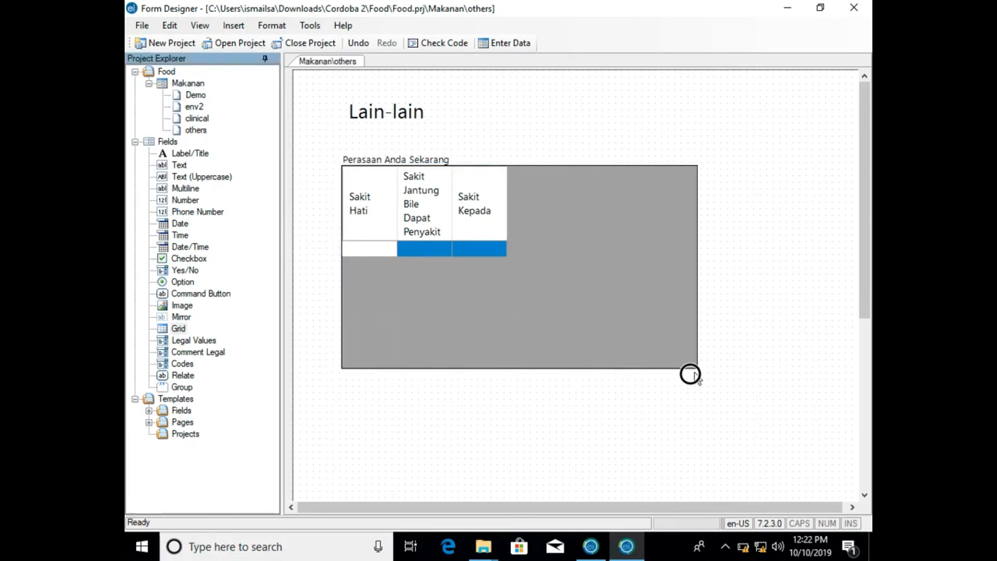
click(378, 253)
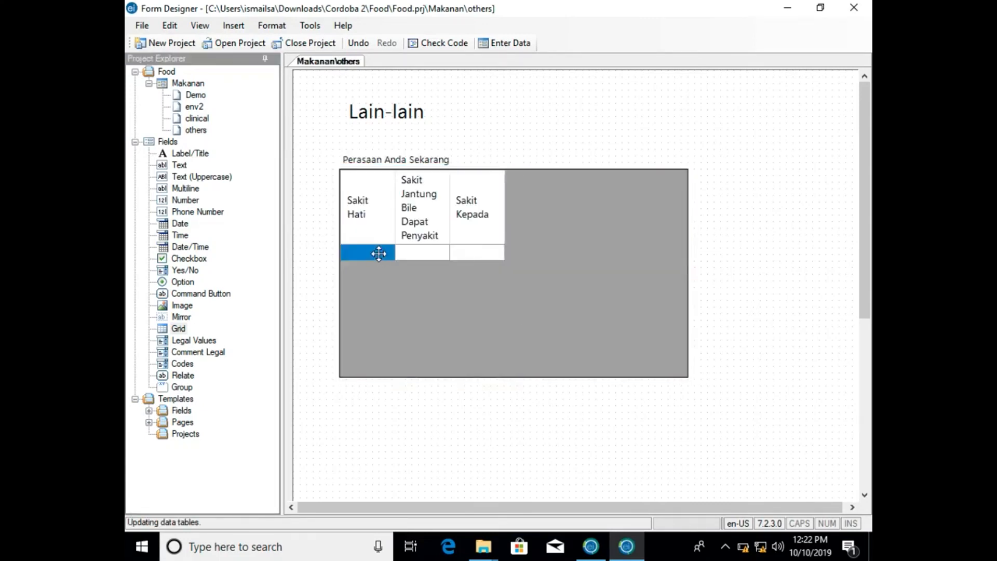
click(407, 247)
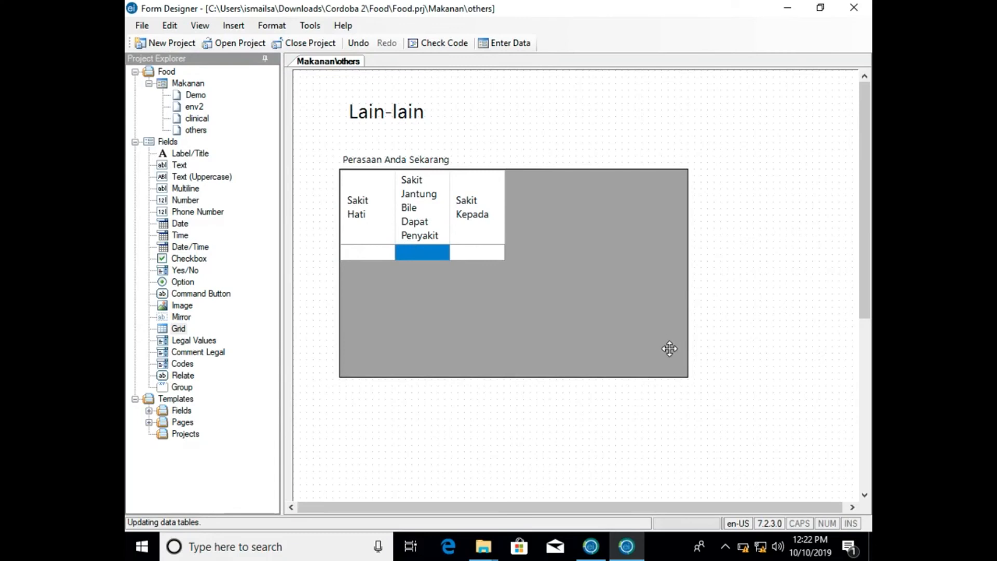
click(685, 375)
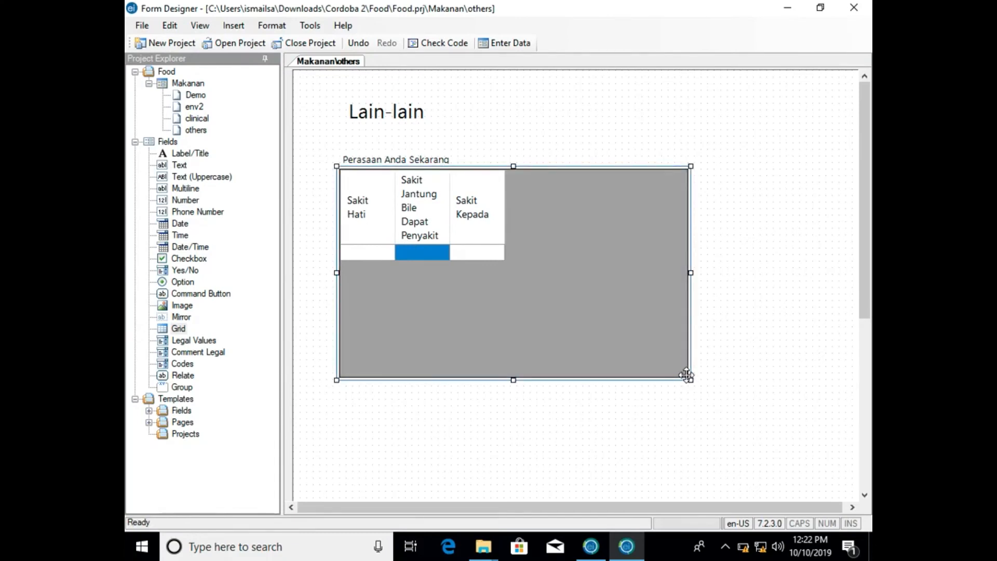
drag(685, 375, 524, 269)
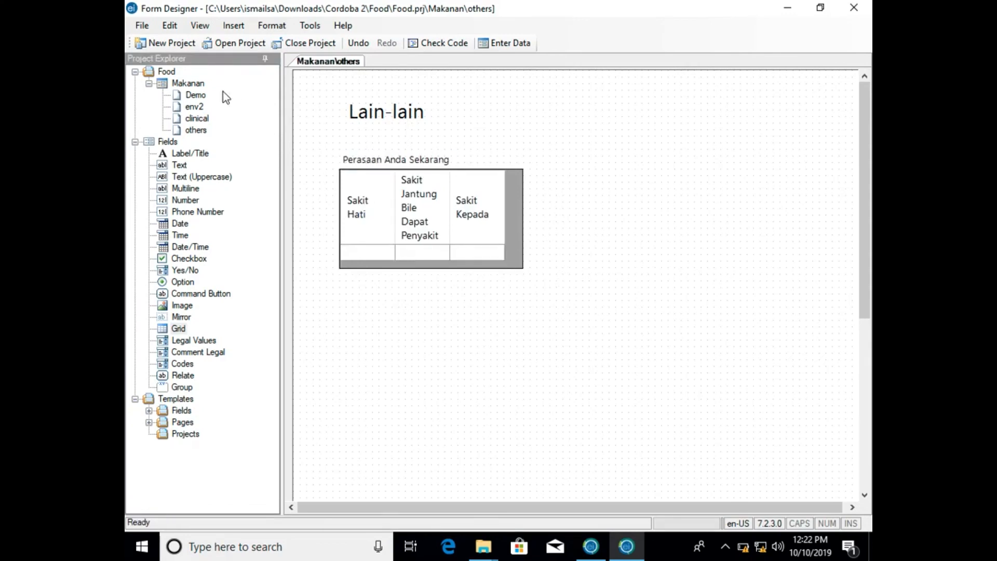
- Review the Makanan form's Demo, env2, clinical and others pages in order
click(201, 97)
click(197, 106)
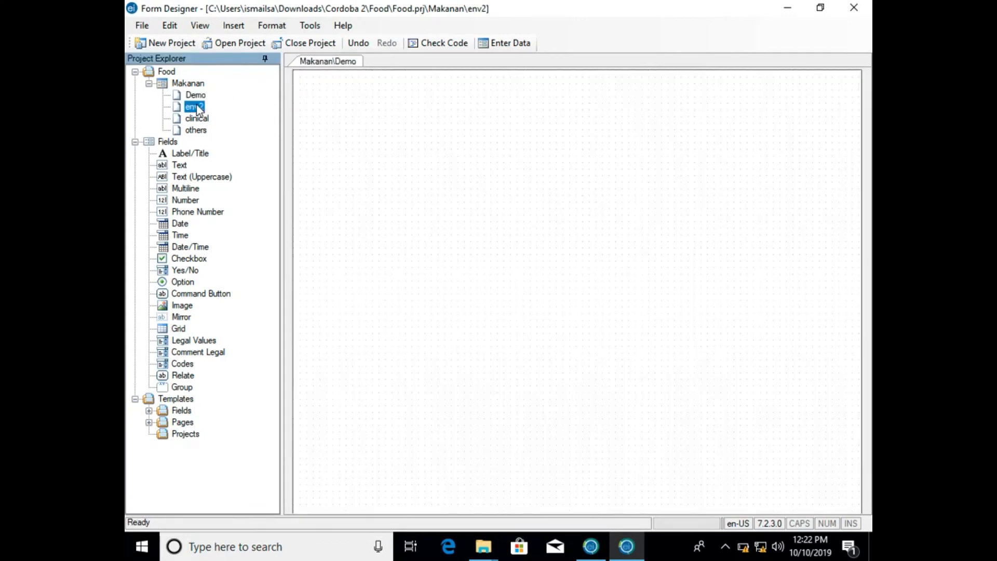
click(198, 119)
click(196, 130)
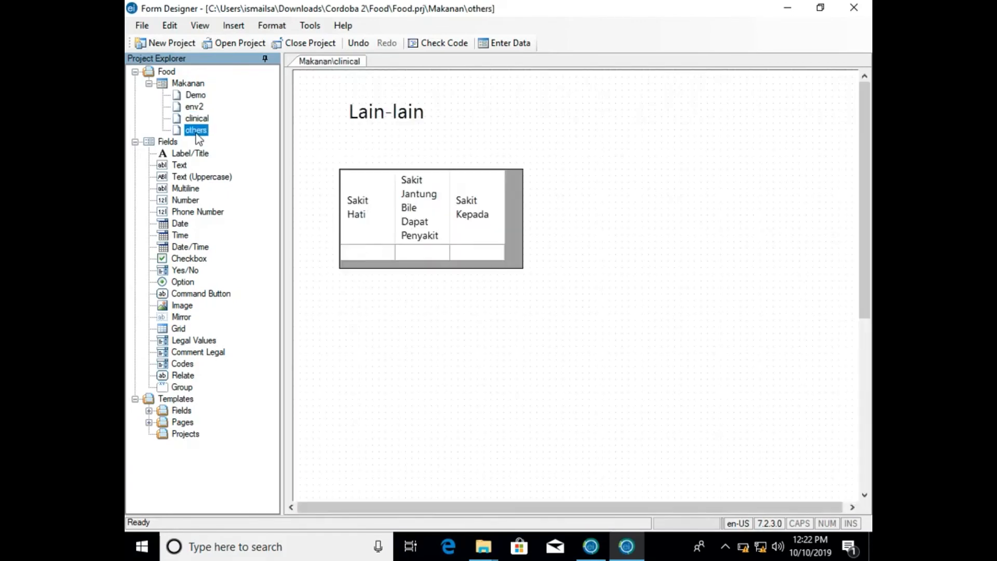
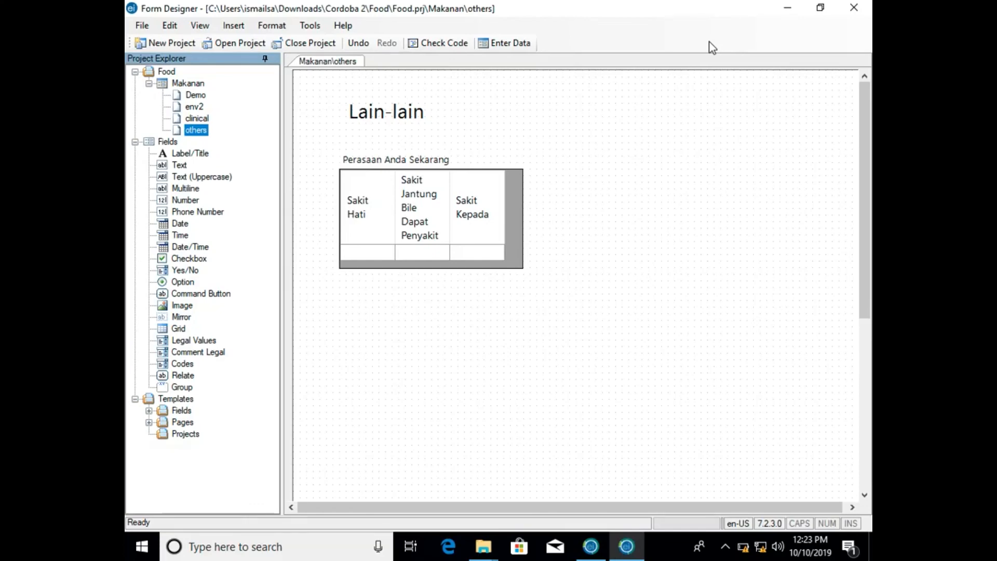
- Close the form designer, start it again and reopen the recent Food.prj project from the Cordoba 2\Food folder
click(852, 11)
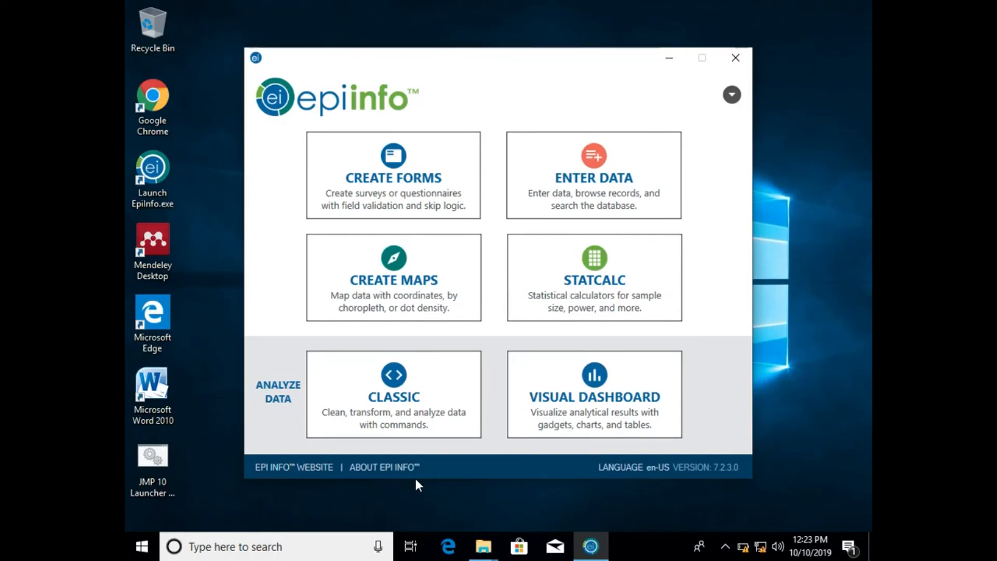
click(448, 210)
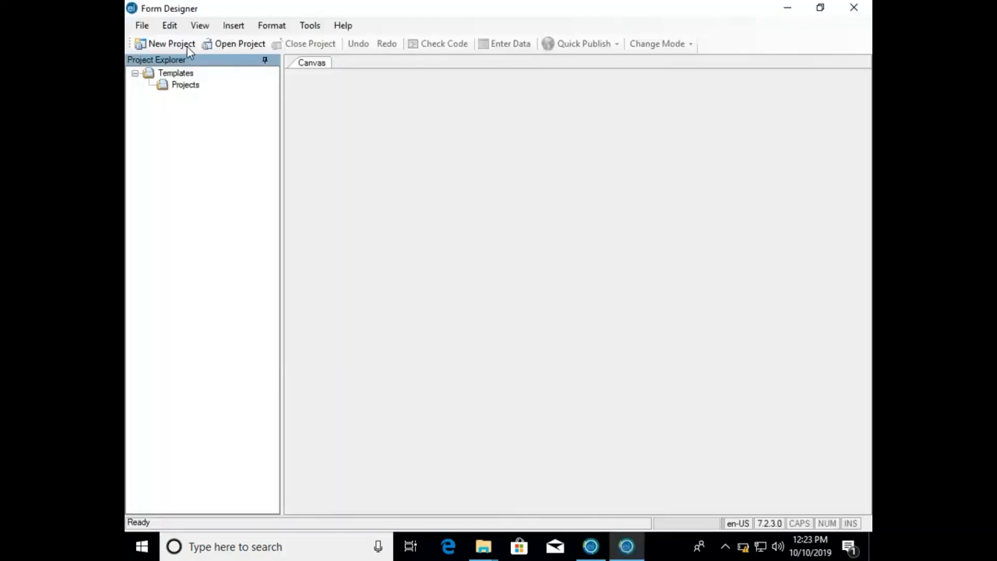
click(143, 26)
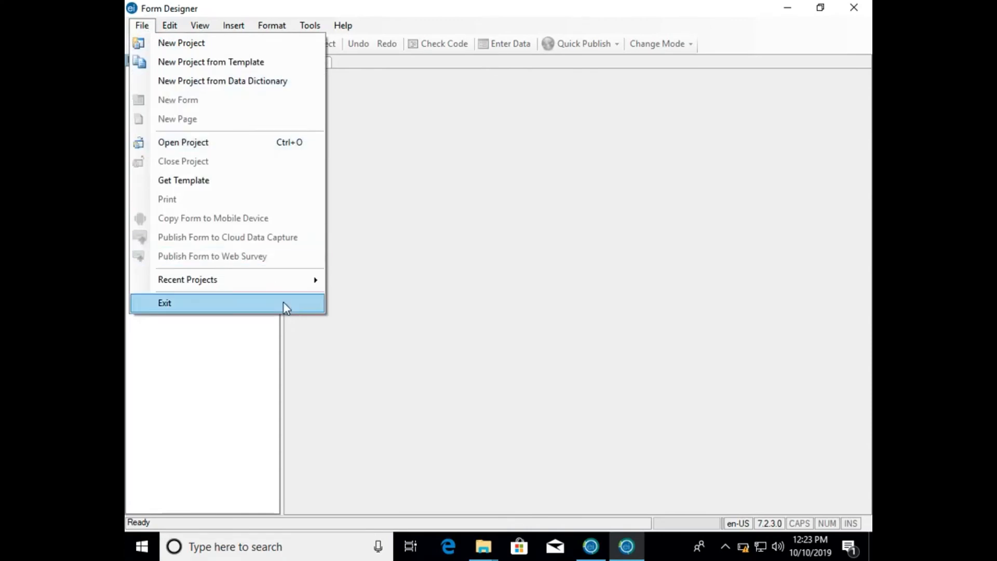
mouse_move(299, 289)
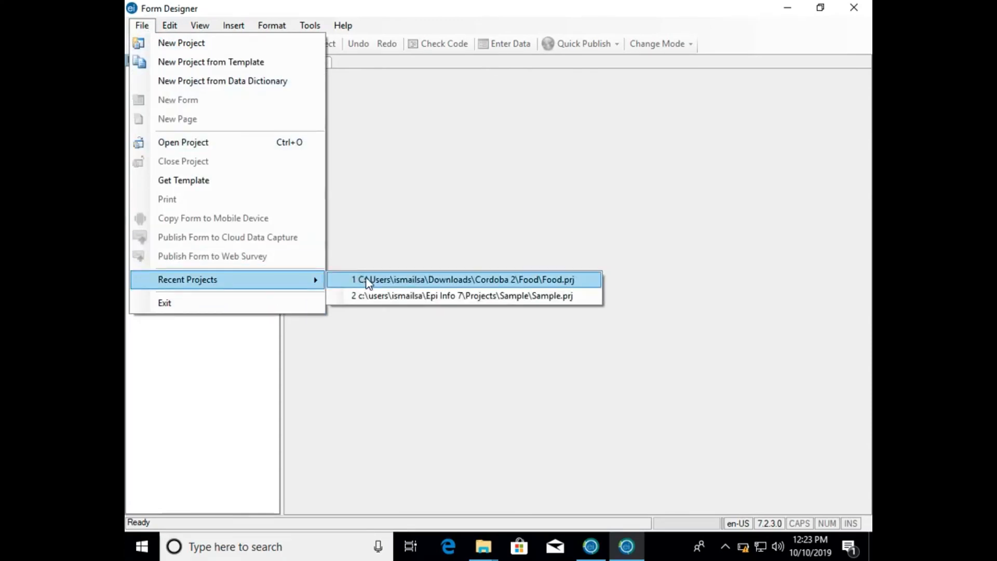
click(368, 282)
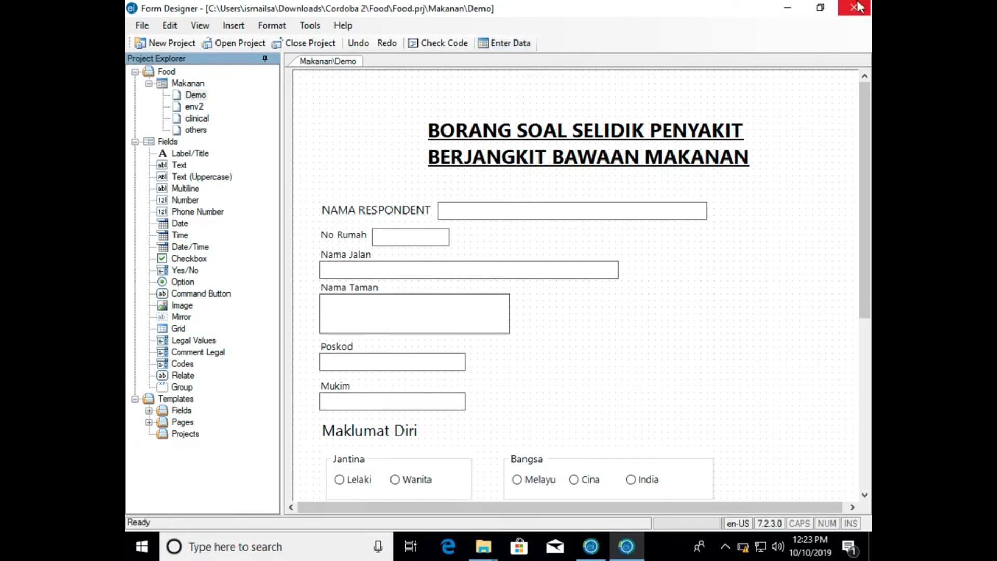
- Close the form designer and start the Enter Data module from the Epi Info main window
mouse_move(857, 2)
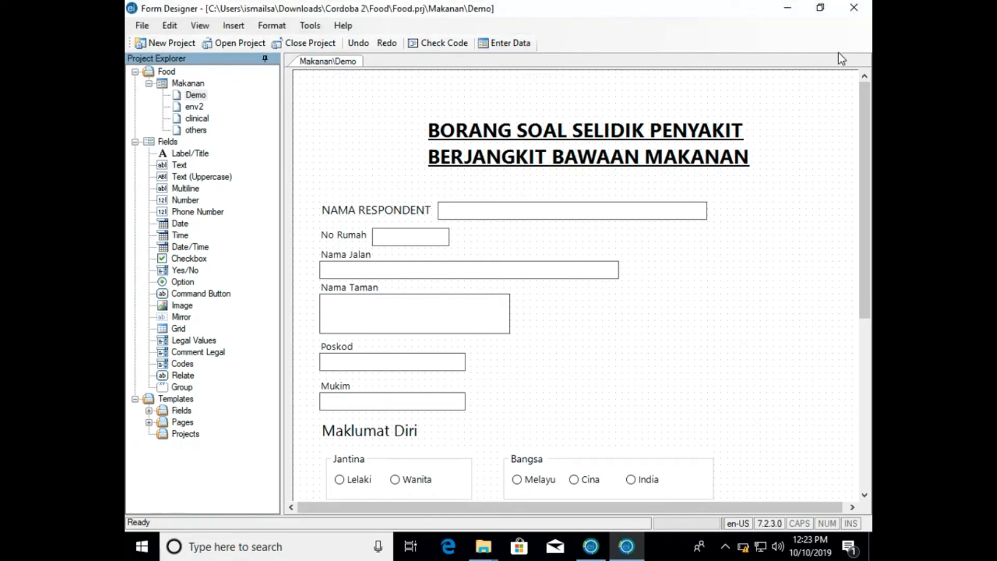
click(852, 12)
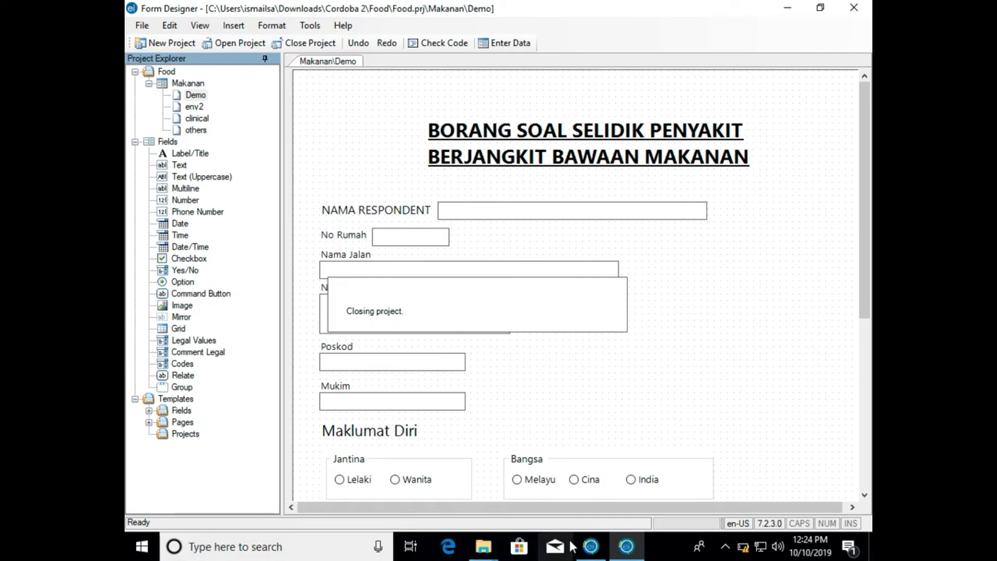
click(590, 547)
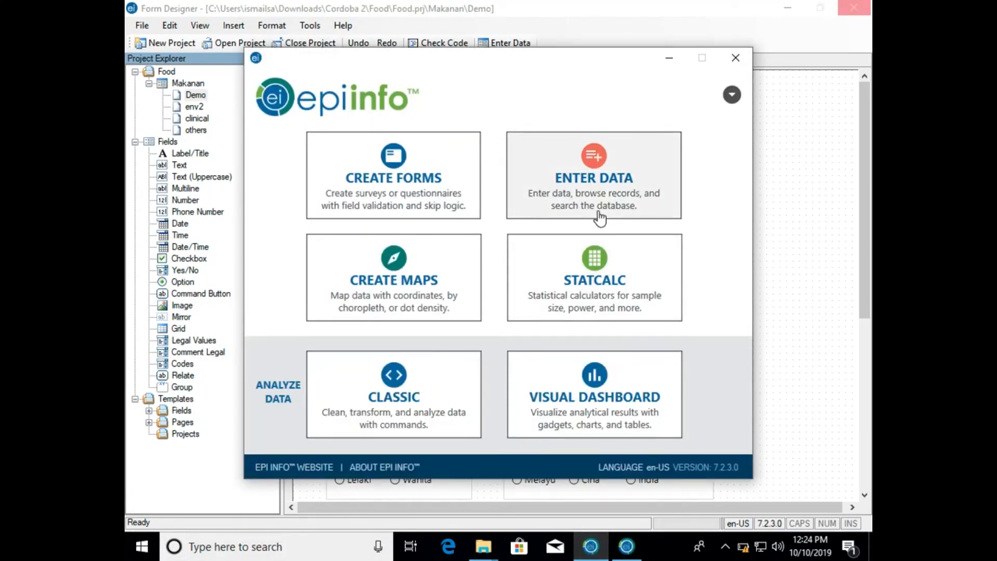
click(616, 214)
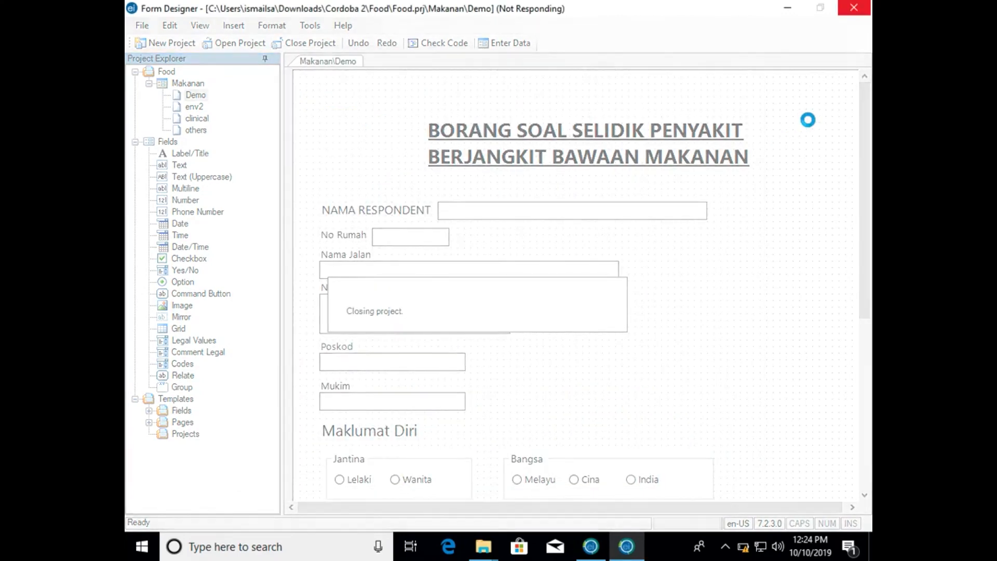
click(787, 7)
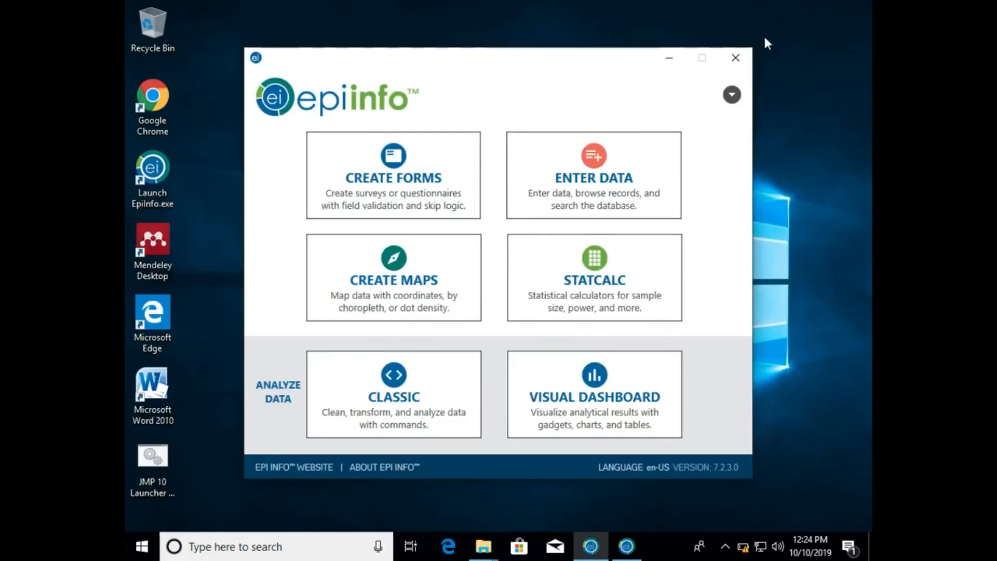
click(649, 164)
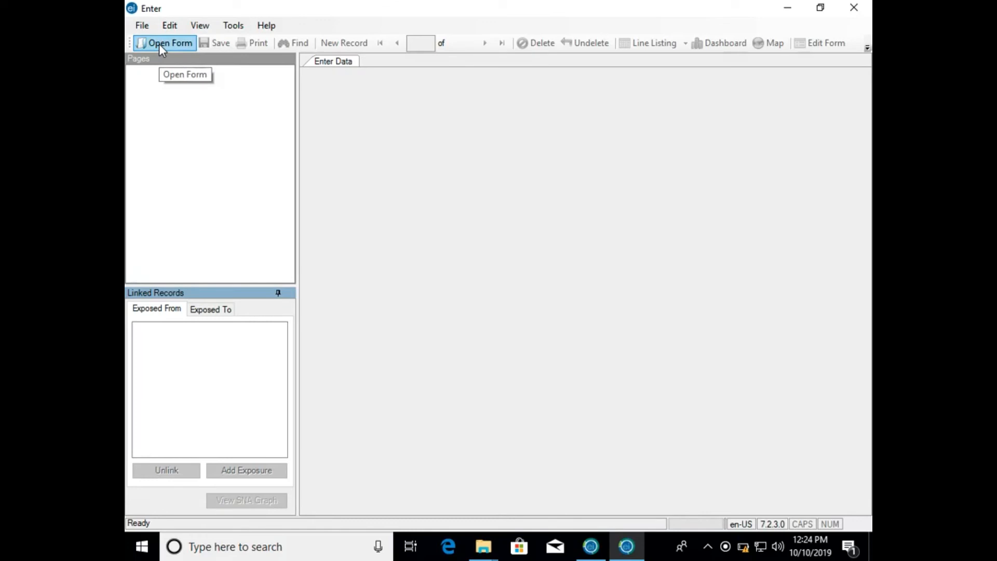
- Open the Makanan form for data entry from Food.prj in Downloads\Cordoba 2\Food
click(159, 44)
click(625, 203)
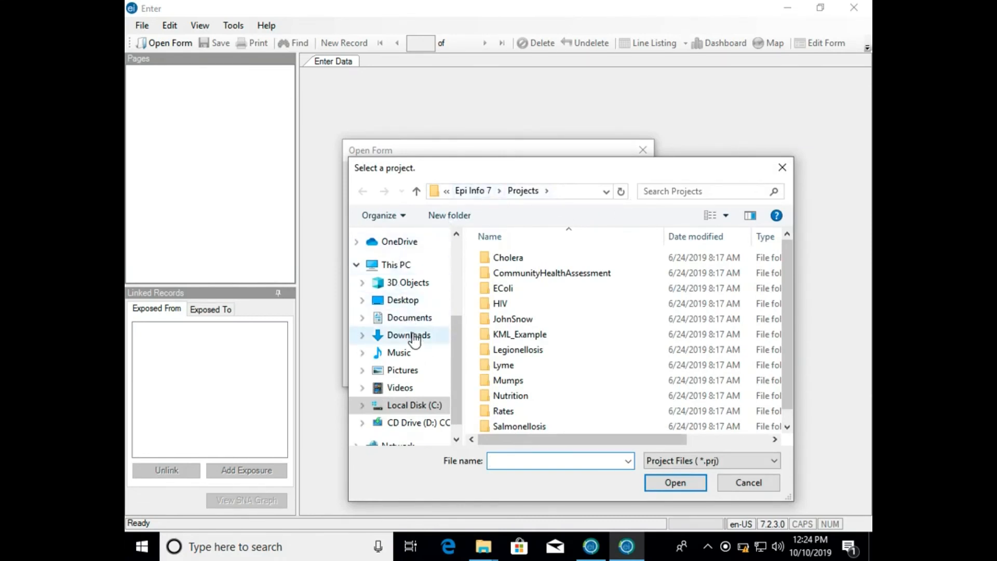
click(410, 335)
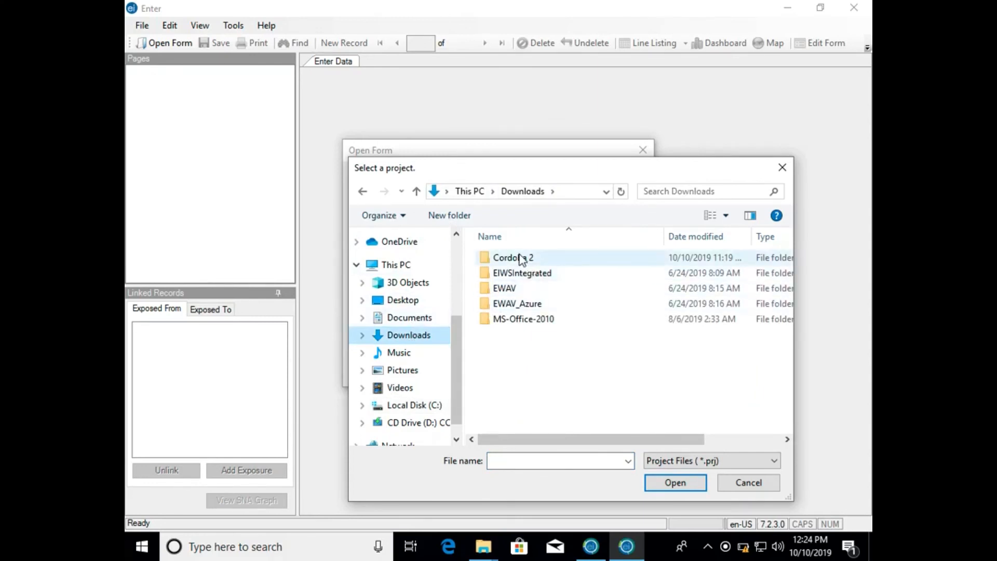
double_click(522, 259)
double_click(522, 259)
click(522, 258)
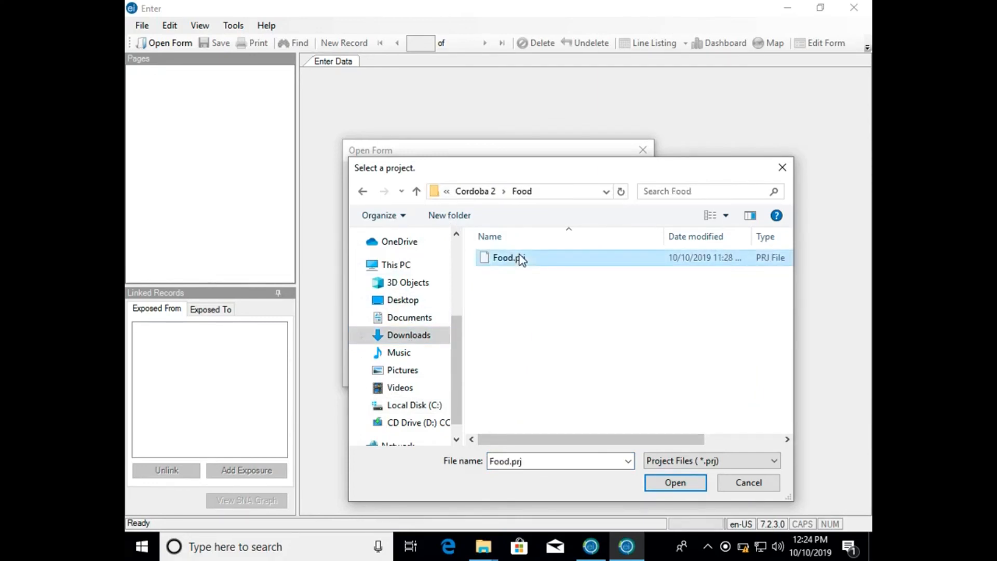
click(675, 483)
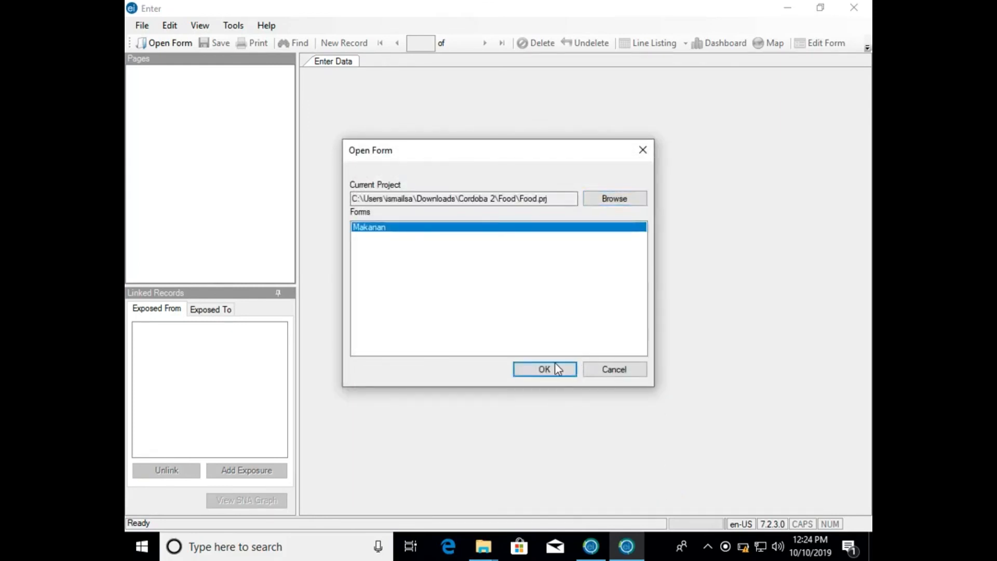
click(554, 369)
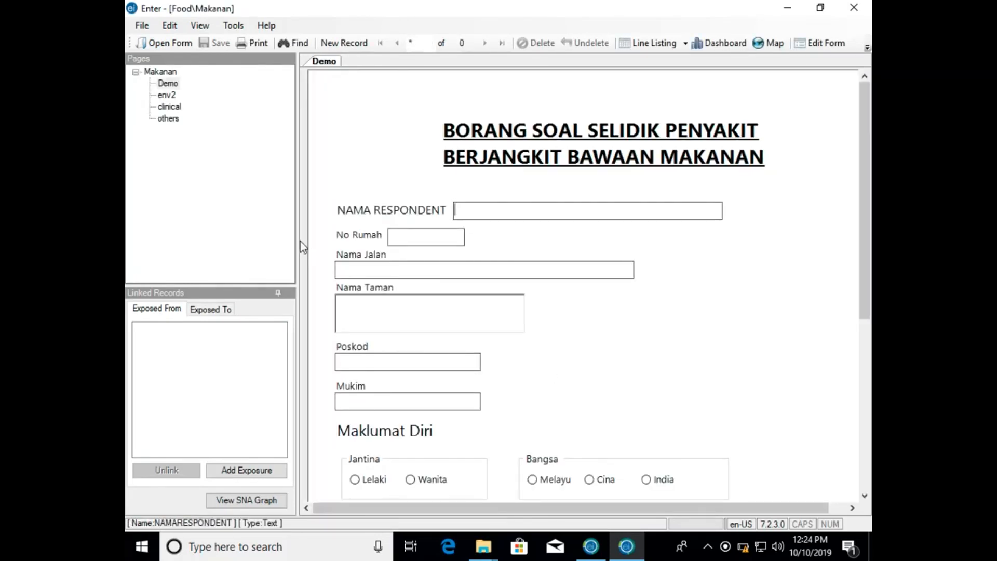
- Narrow the page list and linked records area to widen the form view, and place the cursor in the NAMA RESPONDENT field
drag(297, 239, 204, 236)
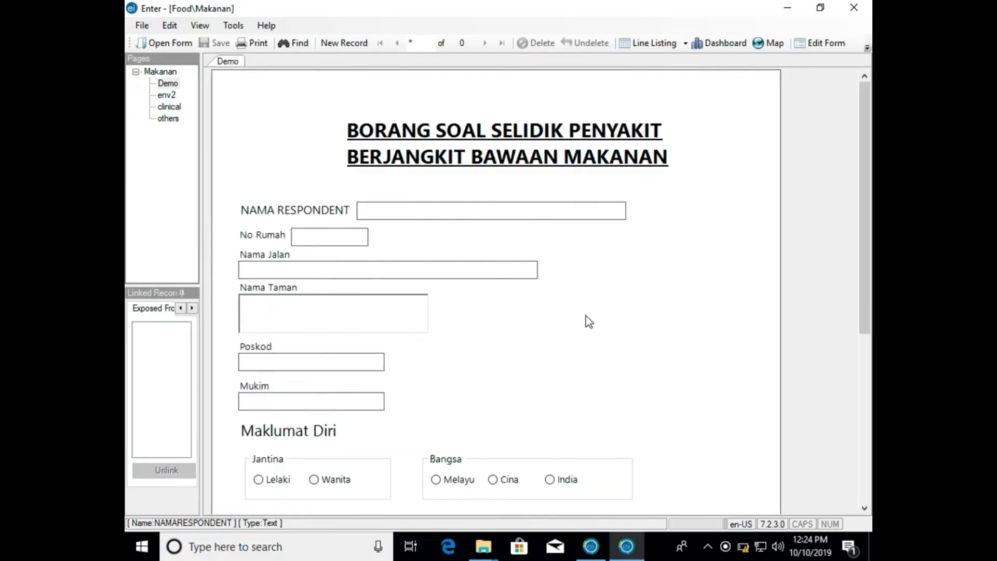
click(545, 215)
- Close the data entry window, start the Enter Data module again and minimize the Epi Info main window
click(848, 7)
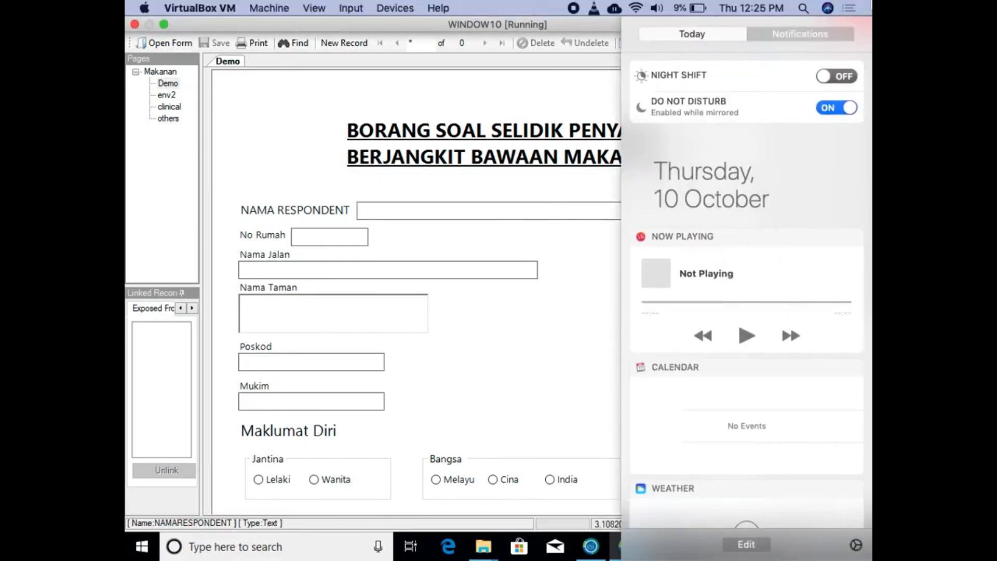
click(603, 23)
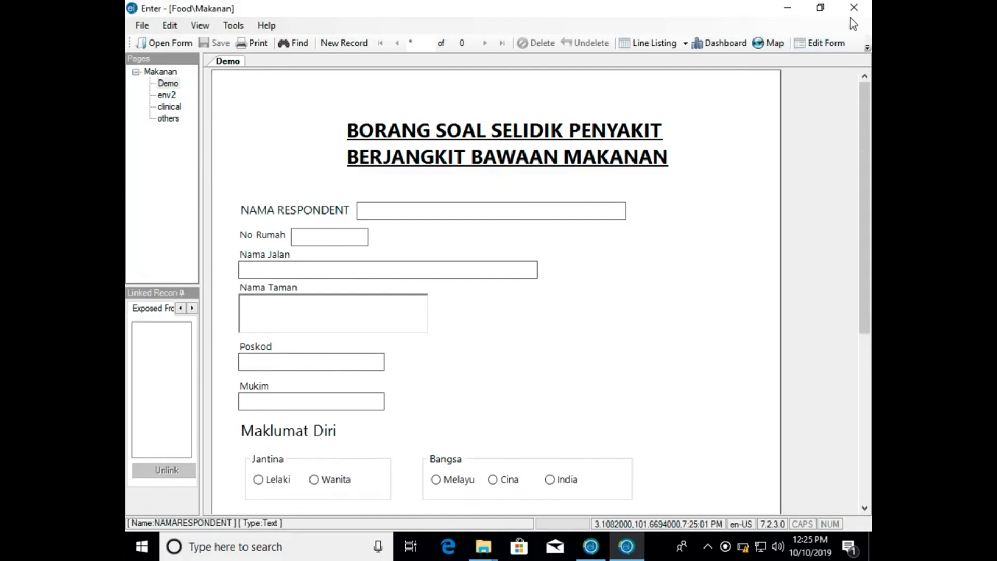
click(853, 8)
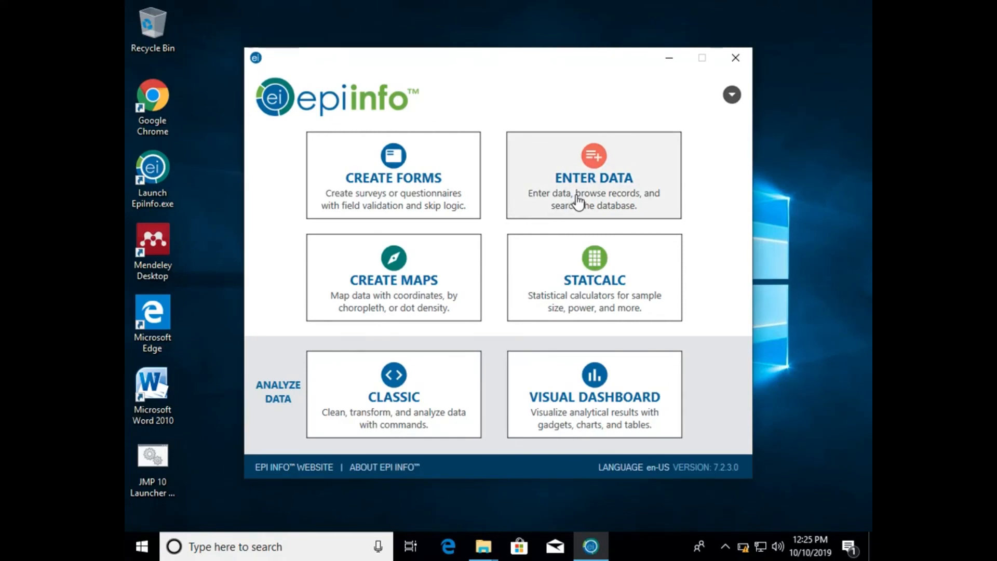
click(585, 177)
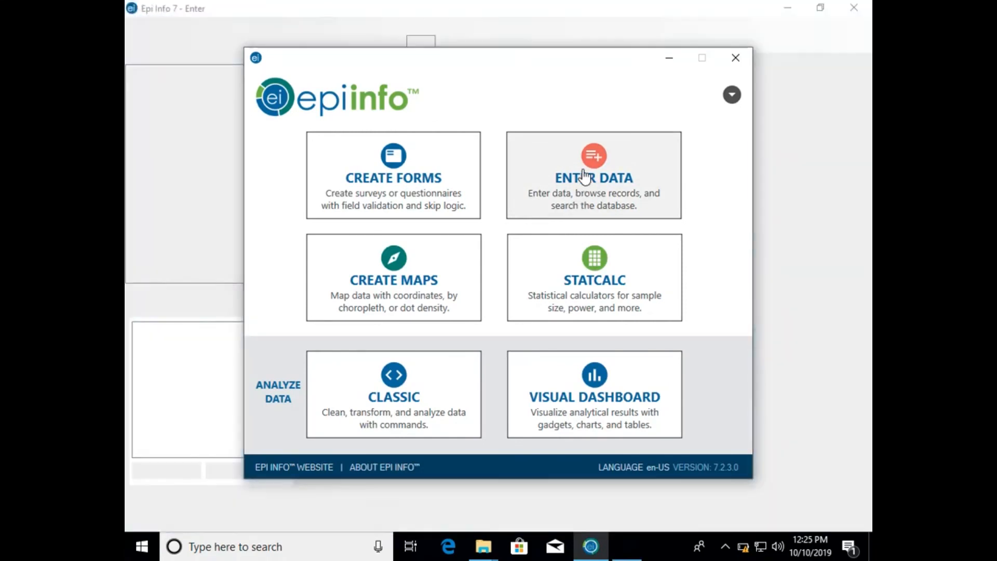
click(668, 55)
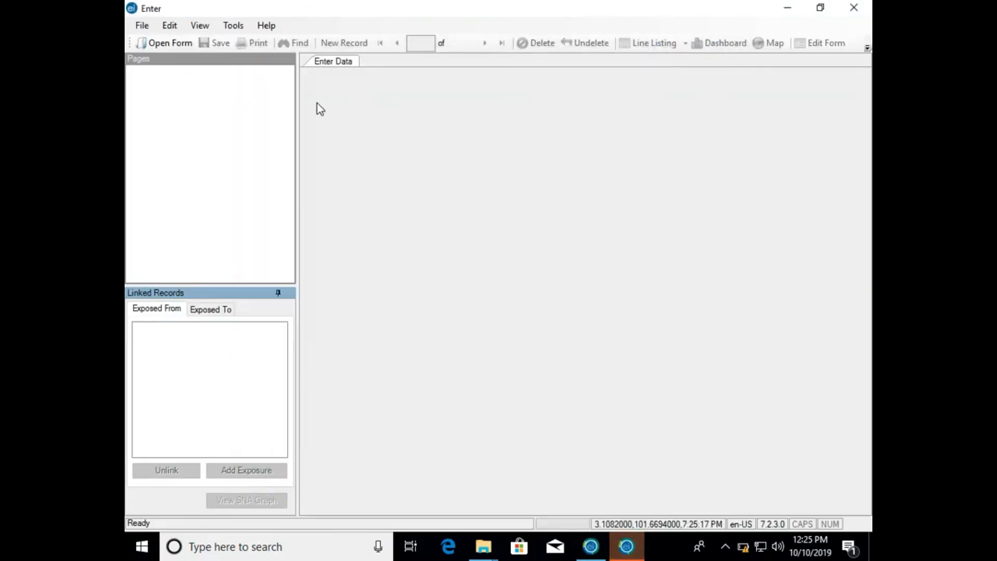
- Load the Food.prj project from Downloads\Cordoba 2\Food and open its Makanan form for data entry
click(171, 43)
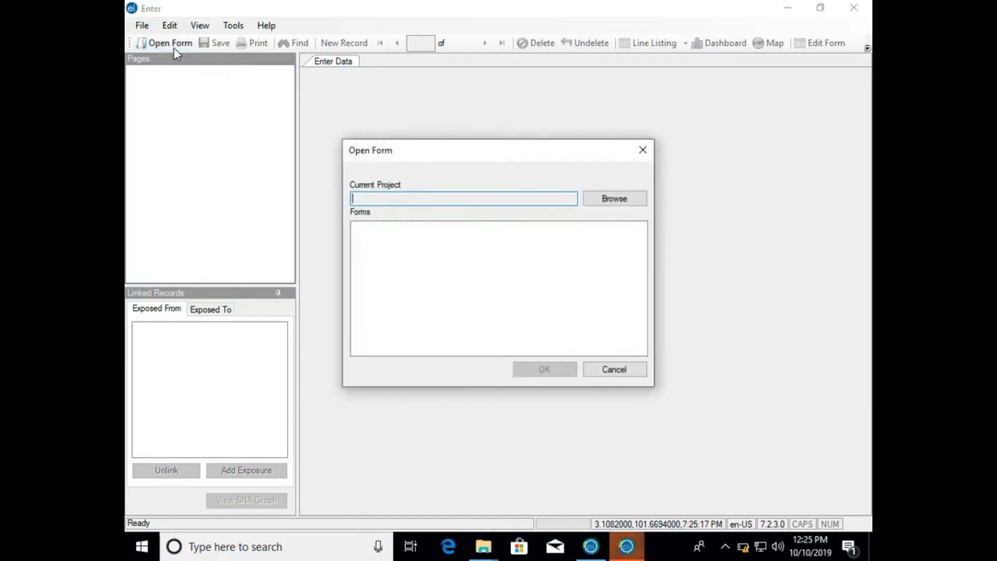
click(607, 199)
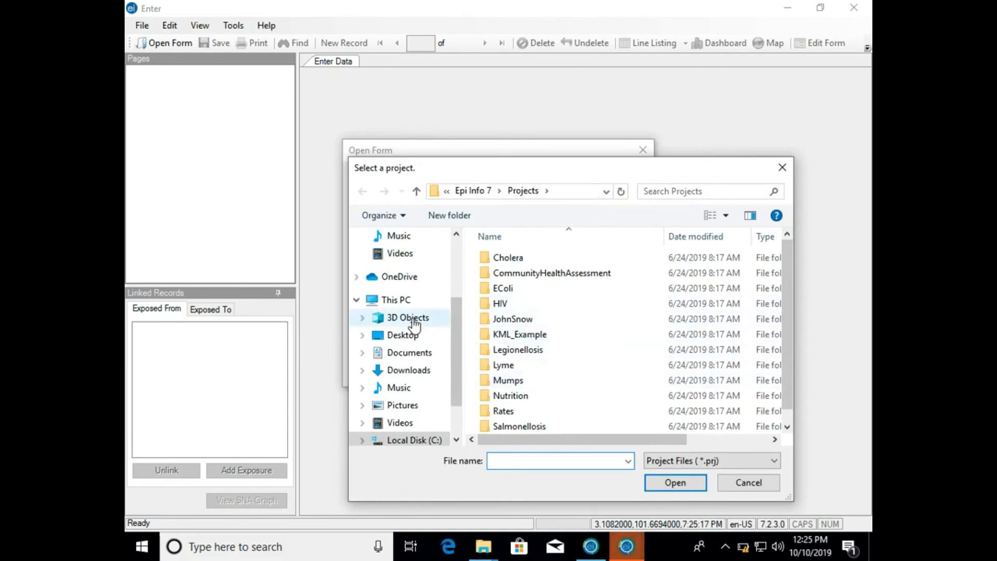
click(410, 371)
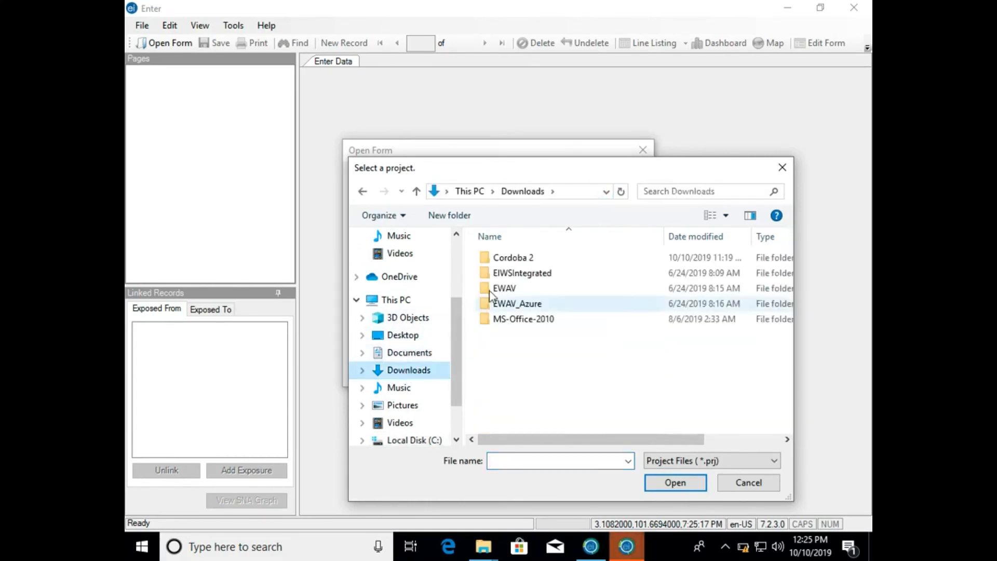
double_click(510, 257)
double_click(510, 258)
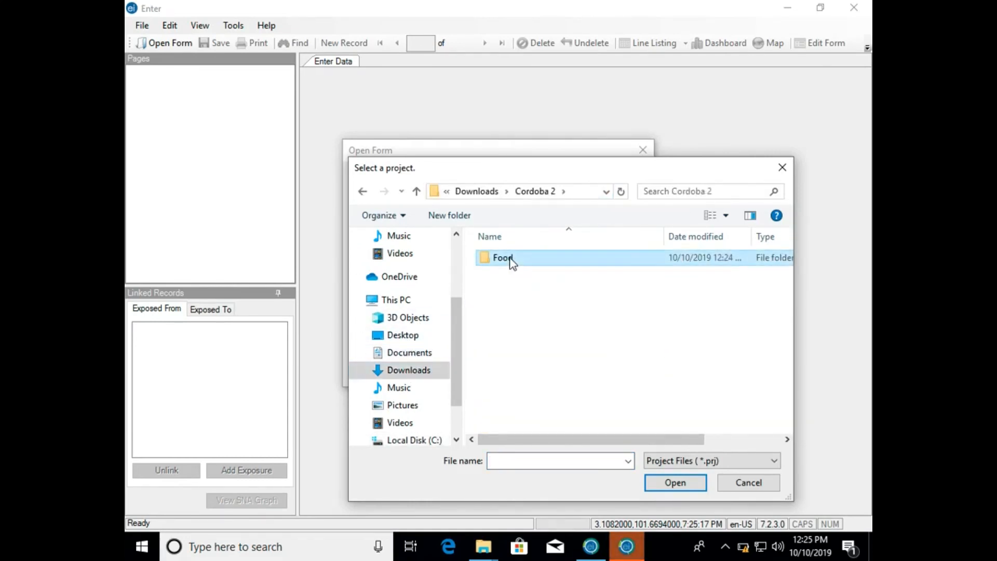
click(511, 257)
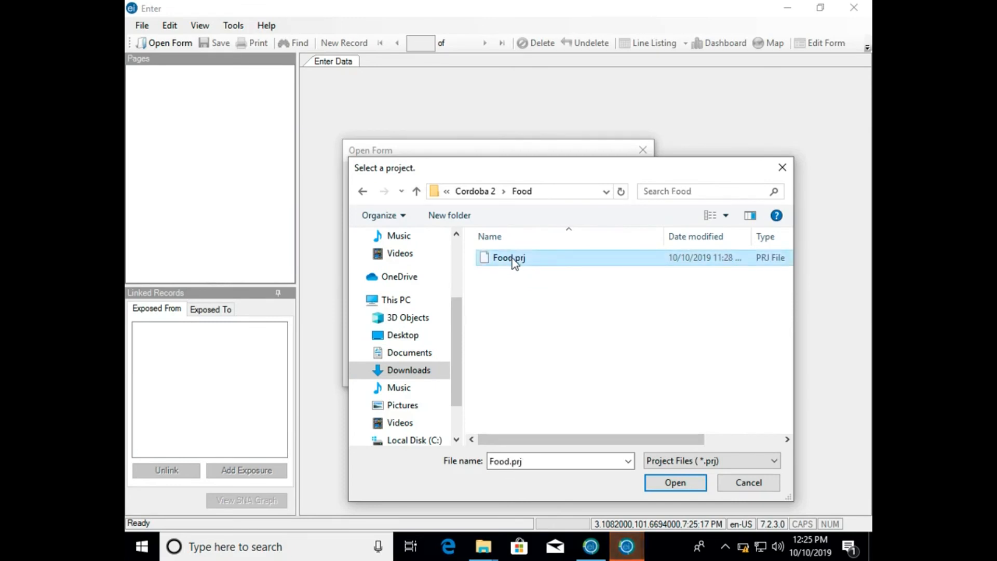
click(669, 479)
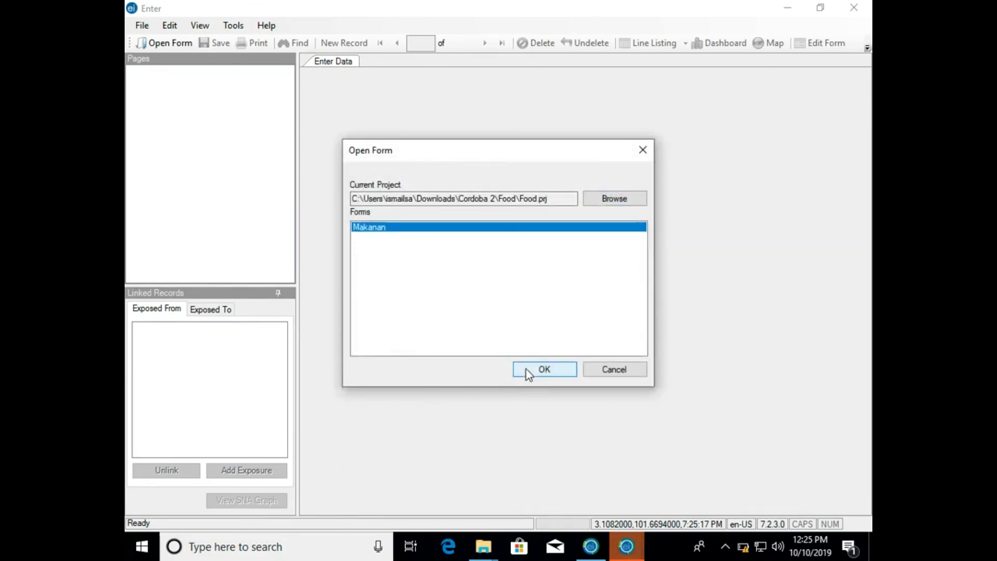
click(525, 369)
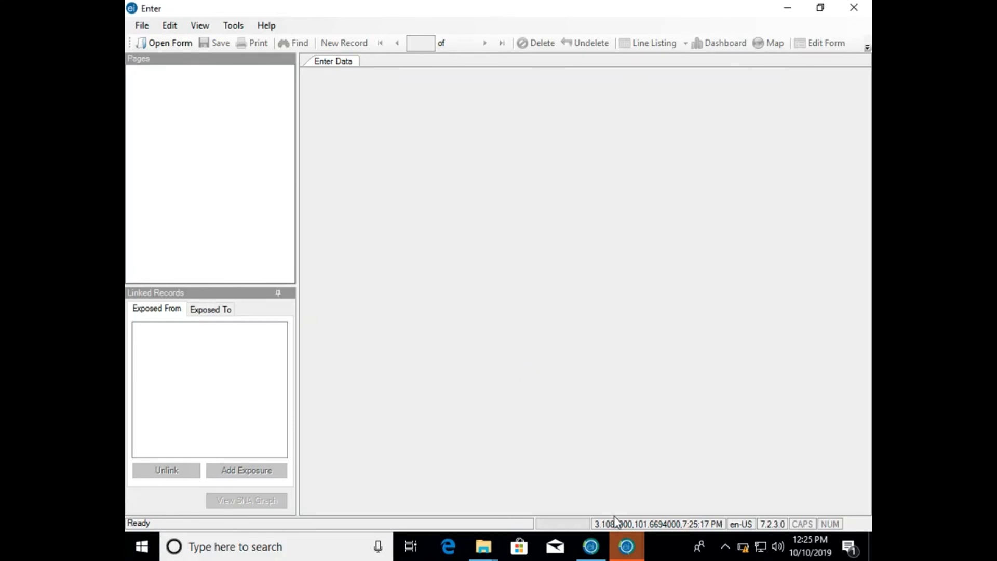
- Switch between the two Enter windows, close the empty one and place the cursor in the Makanan form's NAMA RESPONDENT field
mouse_move(626, 546)
click(678, 460)
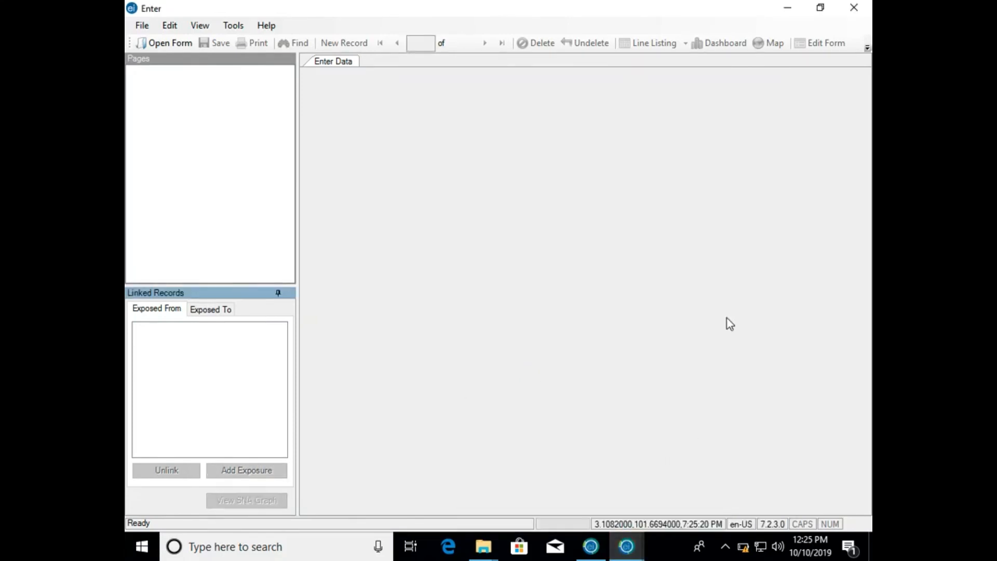
click(627, 548)
click(587, 473)
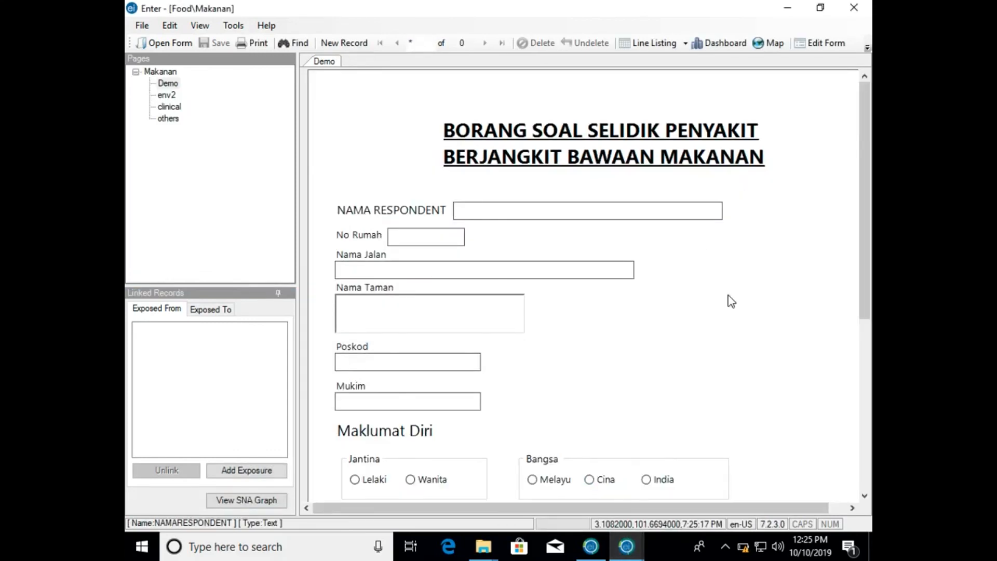
click(635, 543)
click(710, 470)
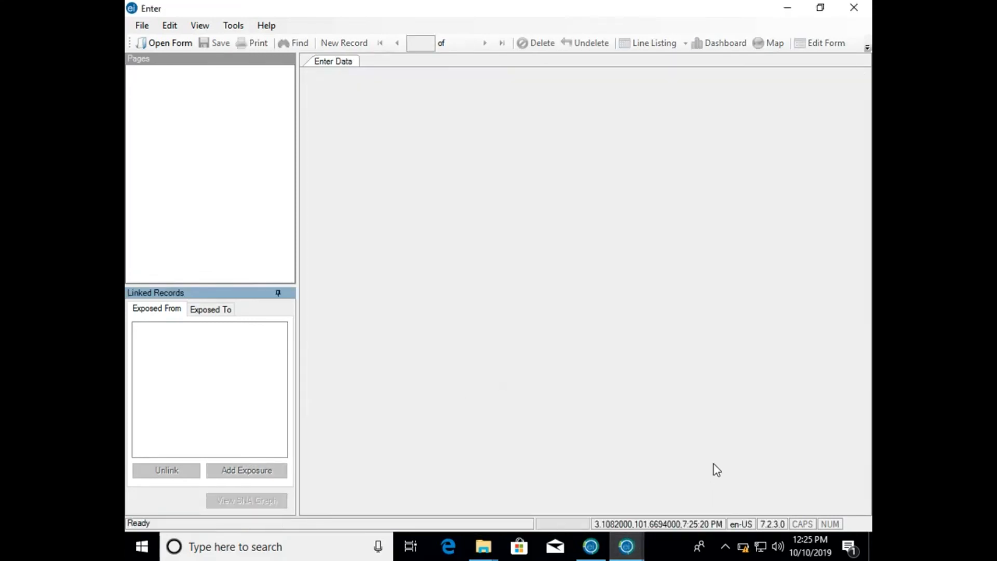
click(865, 6)
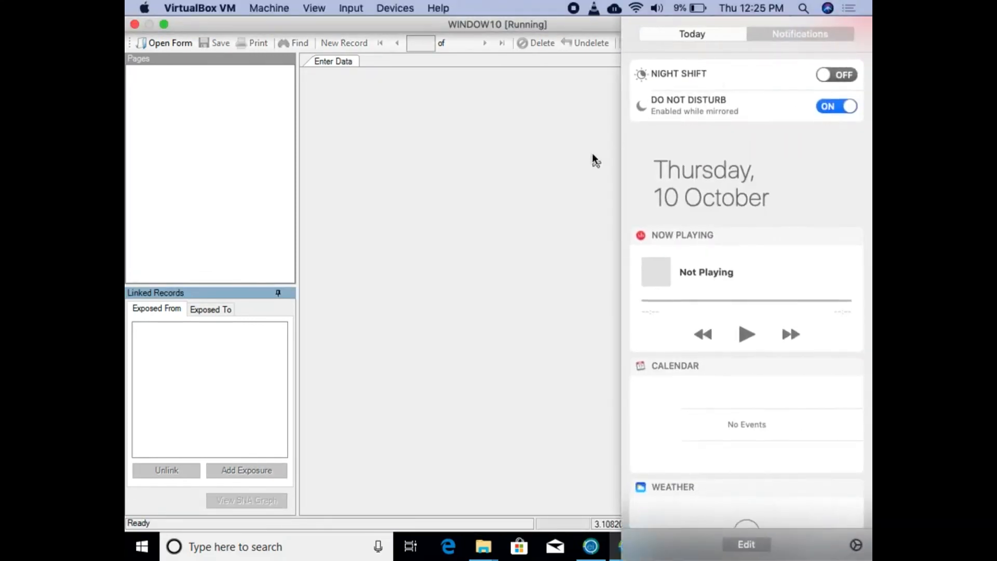
click(593, 154)
click(851, 10)
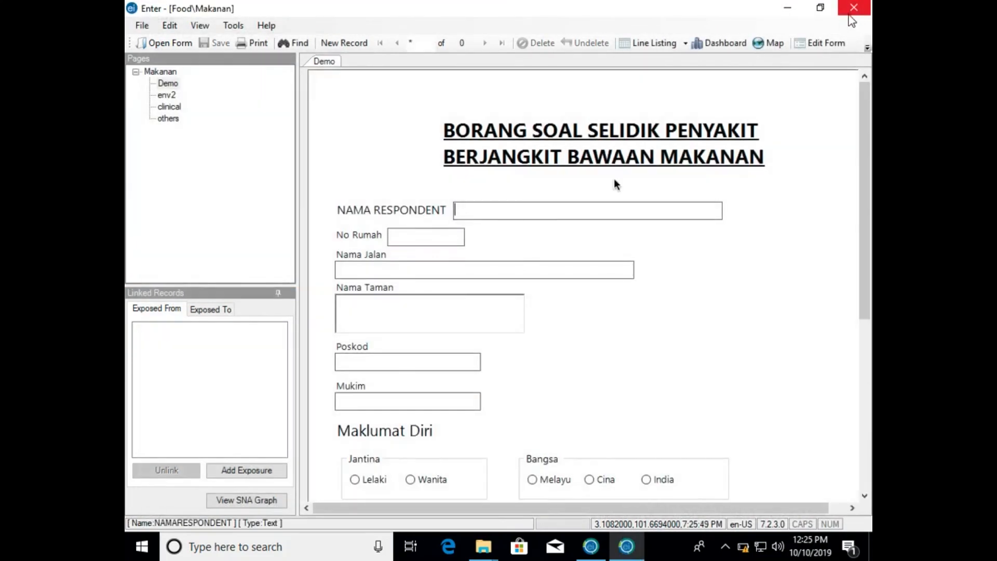
click(592, 207)
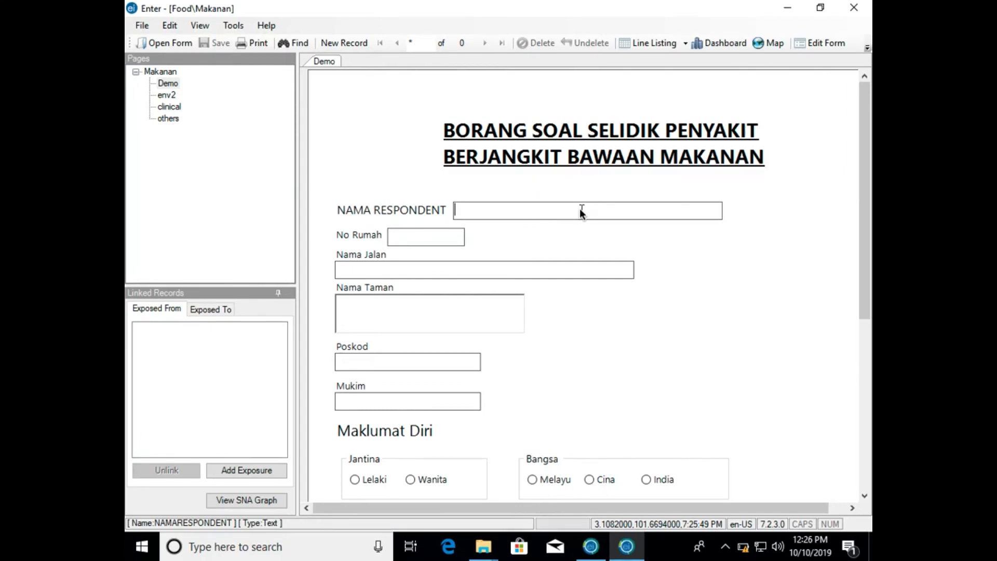
- Fill in the respondent's name, house number and street name on the Demo page
text(abu)
key(Tab)
text(23)
key(Tab)
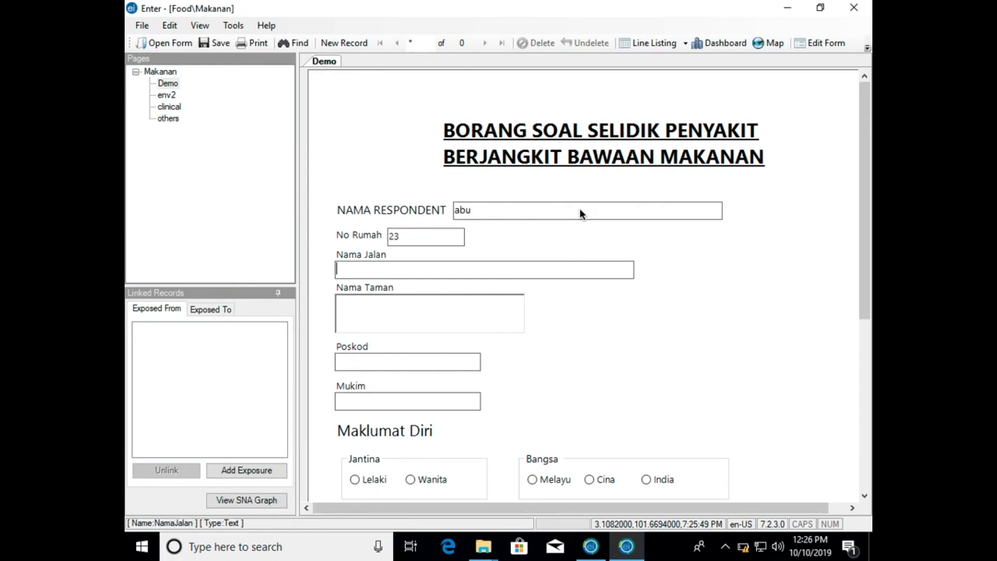
text(jalan pendekar musta)
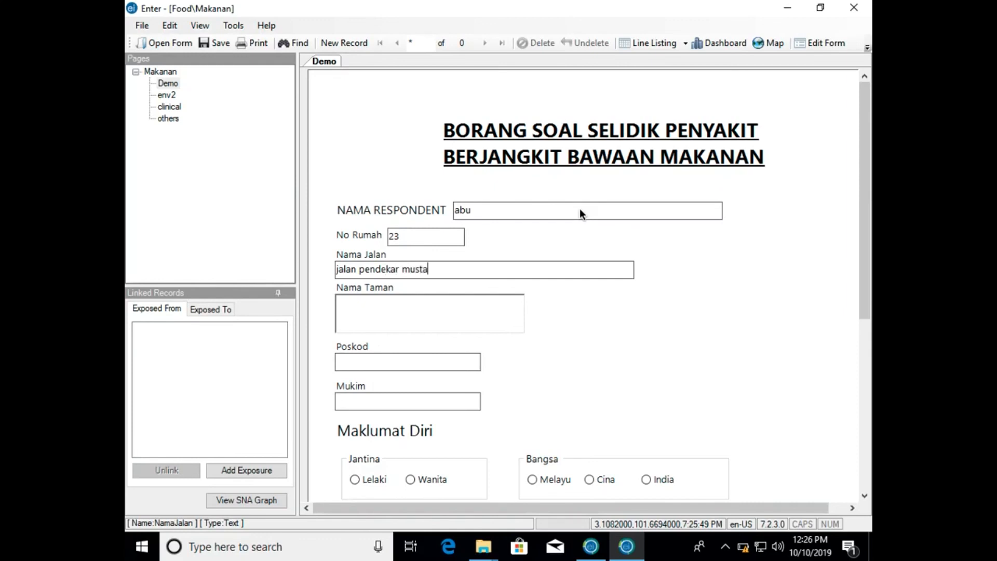
text(r 2)
key(Tab)
- Complete the respondent's address with the Nama Taman, Poskod and Mukim fields
text(t)
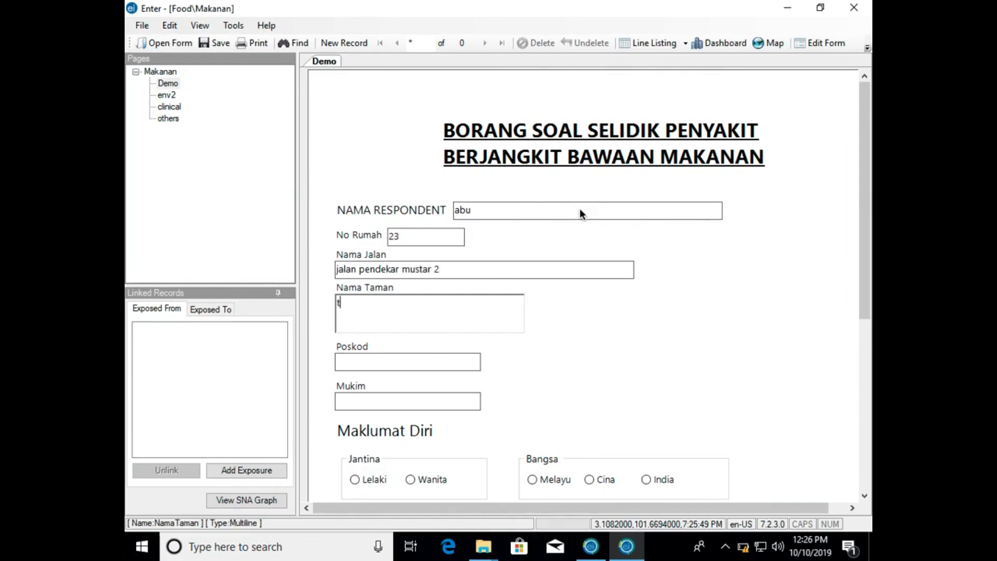
text(aman hang pa nie)
key(Tab)
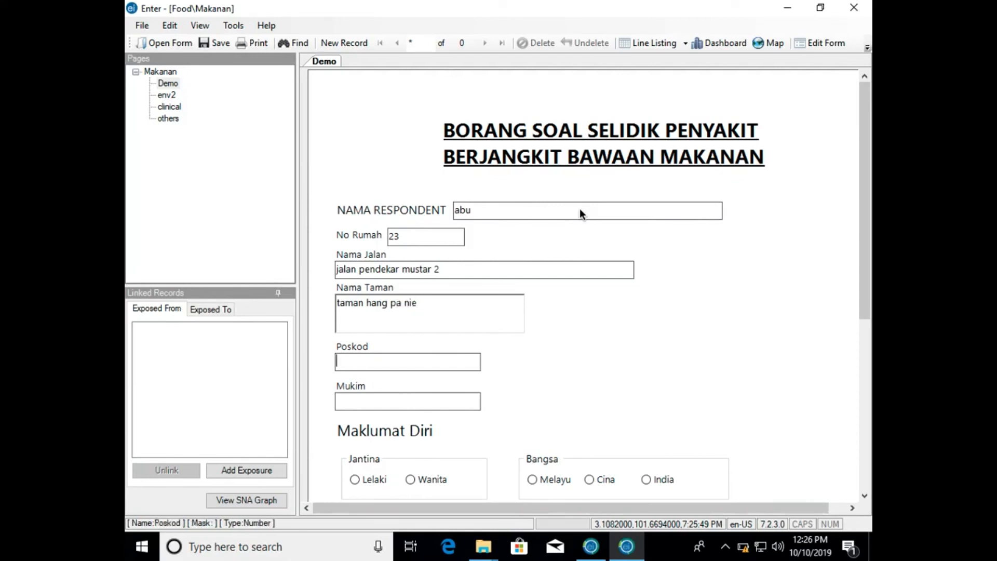
text(43200)
key(Tab)
text(johor bahr)
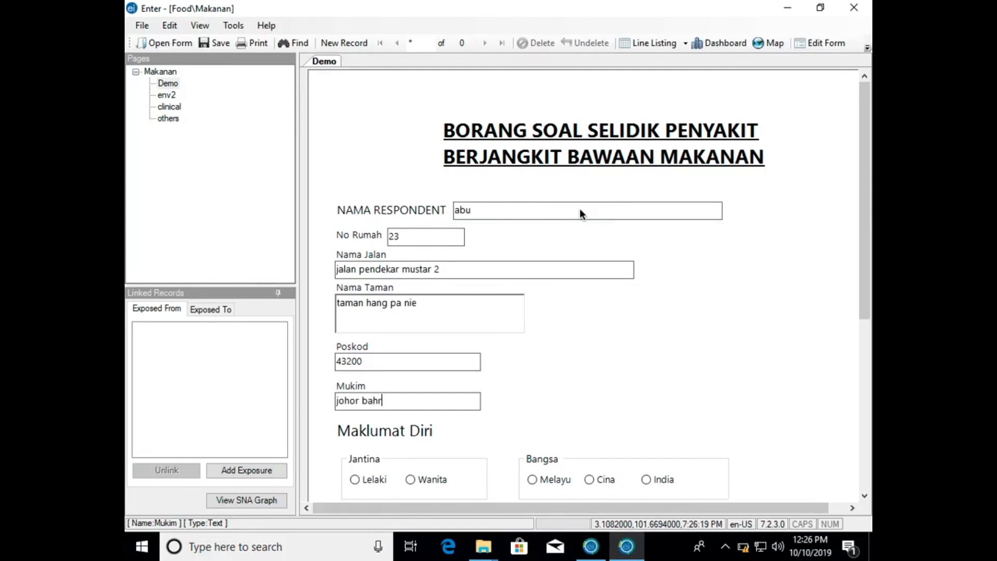
text(u tepi)
- Under Maklumat Diri, choose Wanita, Cina, Diploma Ke Atas and Berkahwin, and set Umur (Tahun) to 23
scroll(579, 207, down, 3)
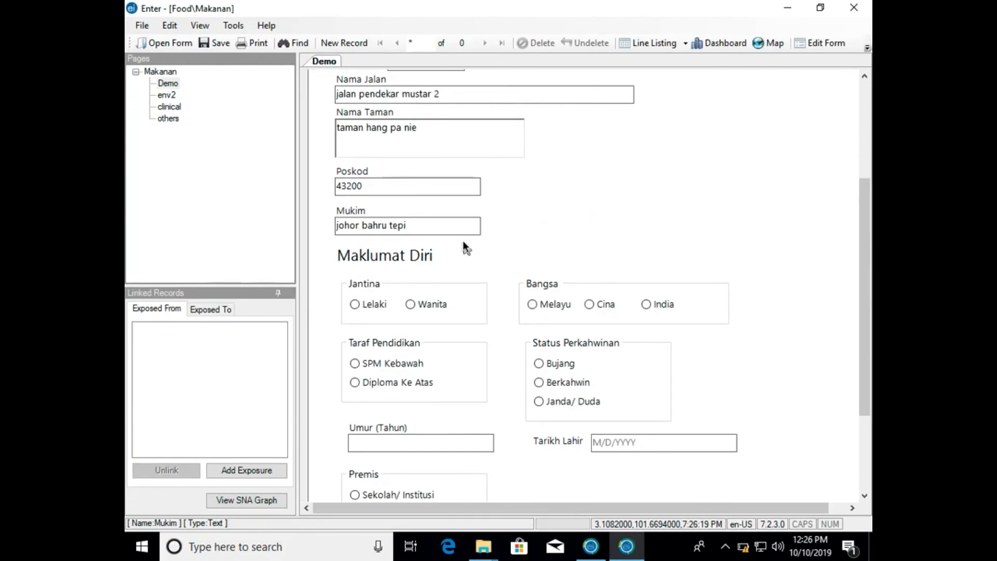
click(413, 303)
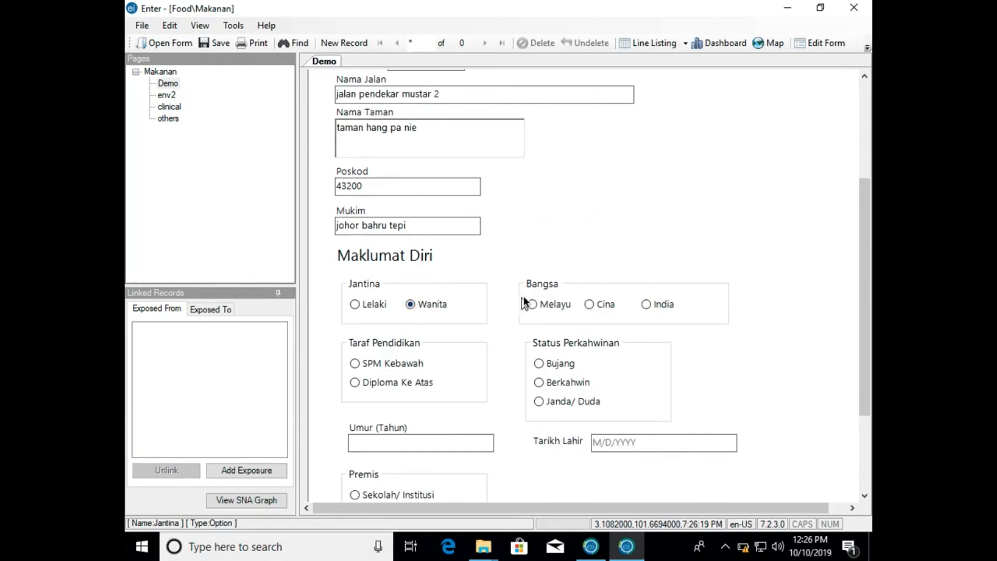
click(589, 305)
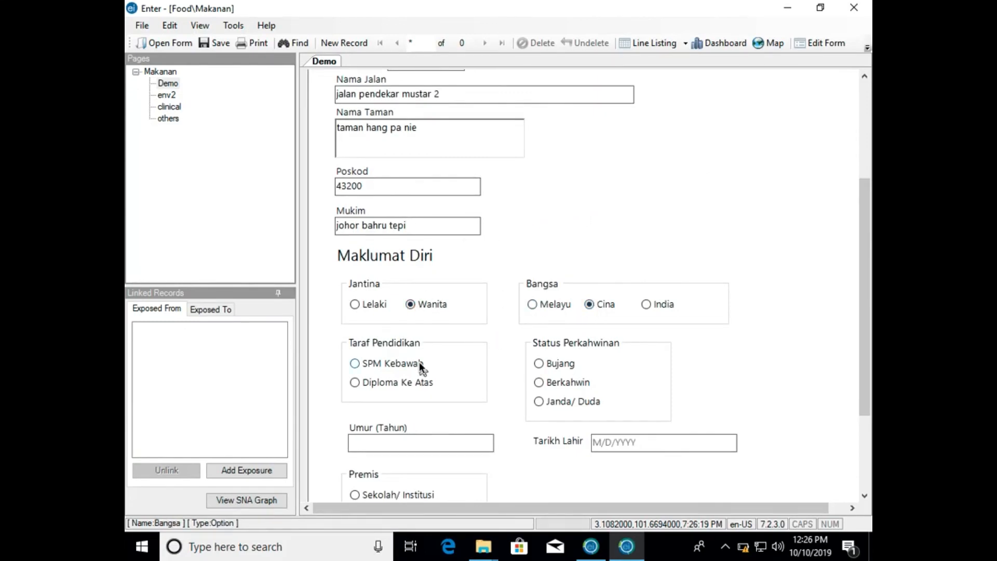
click(379, 383)
click(539, 382)
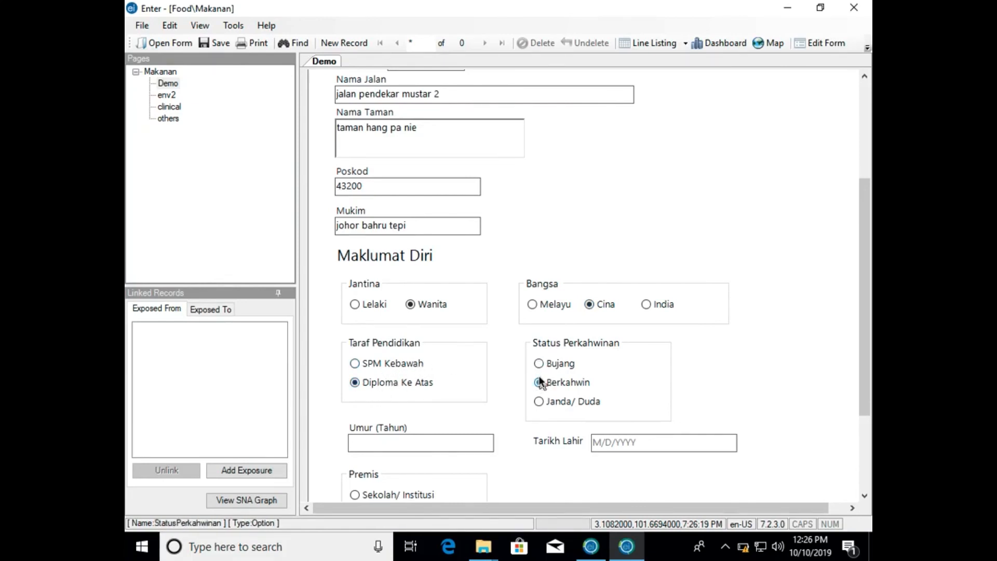
click(444, 440)
text(23)
- Pick the respondent's date of birth for Tarikh Lahir and choose Kedai as the Premis
click(596, 444)
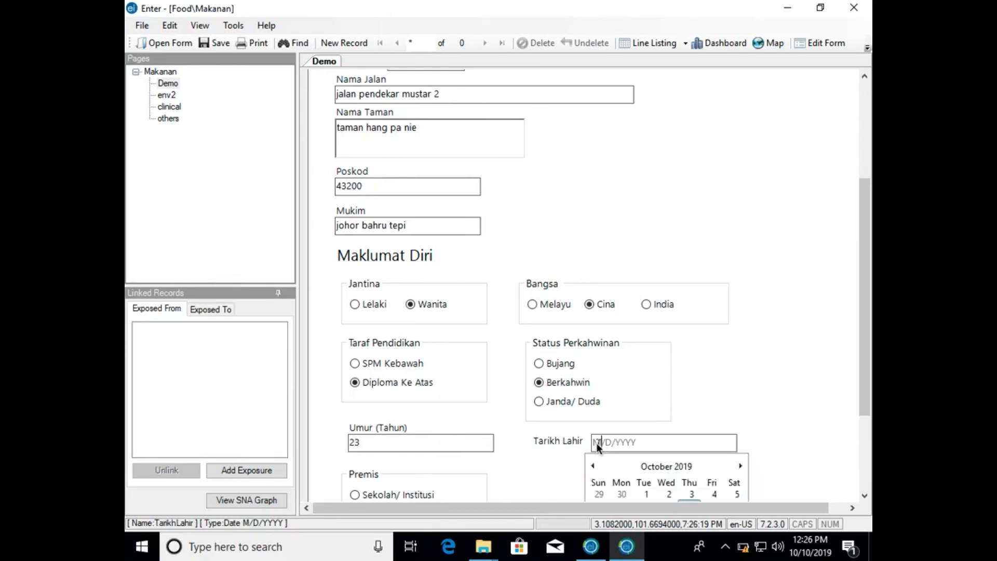
scroll(625, 461, down, 2)
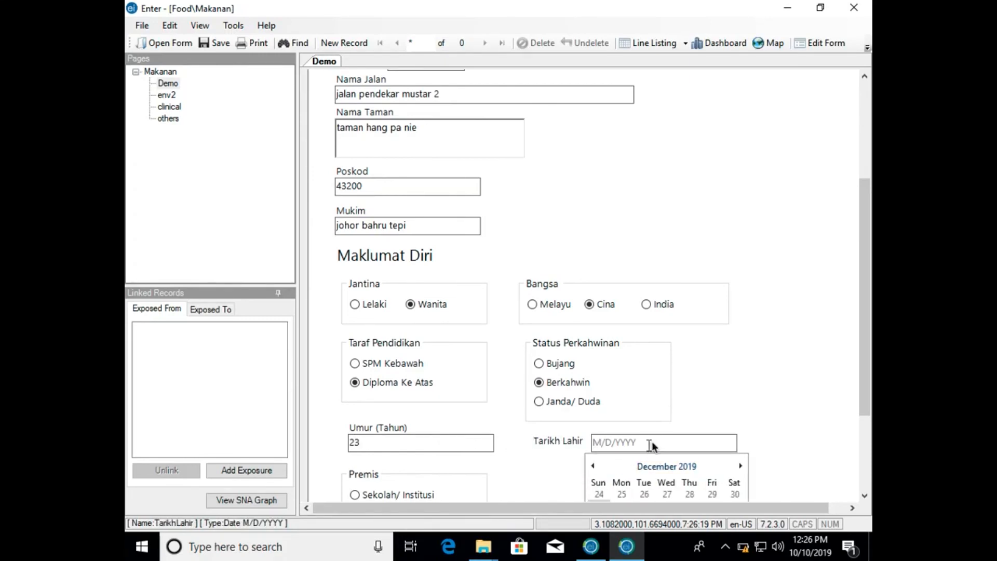
click(593, 463)
click(593, 397)
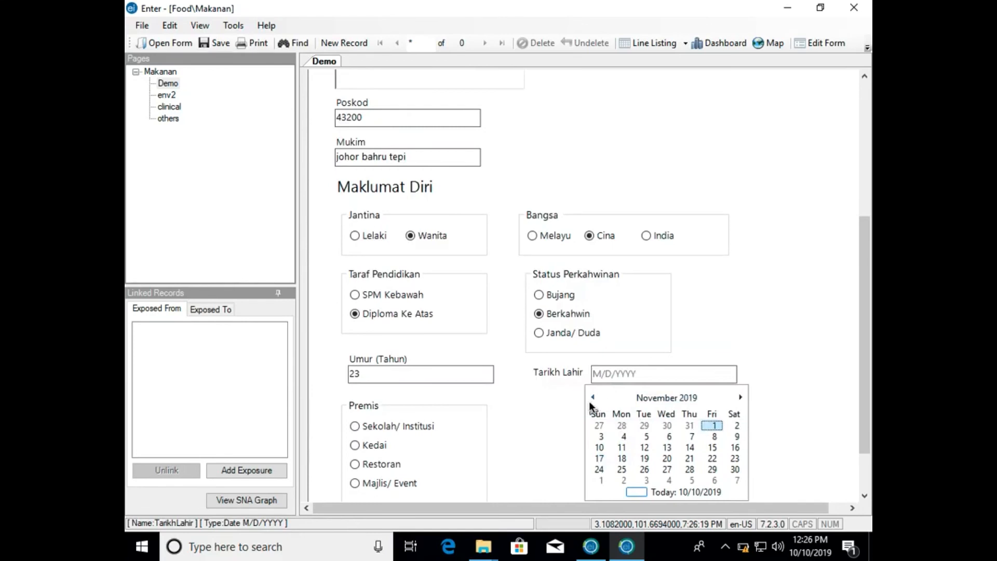
click(592, 398)
click(592, 397)
click(592, 397)
click(592, 397)
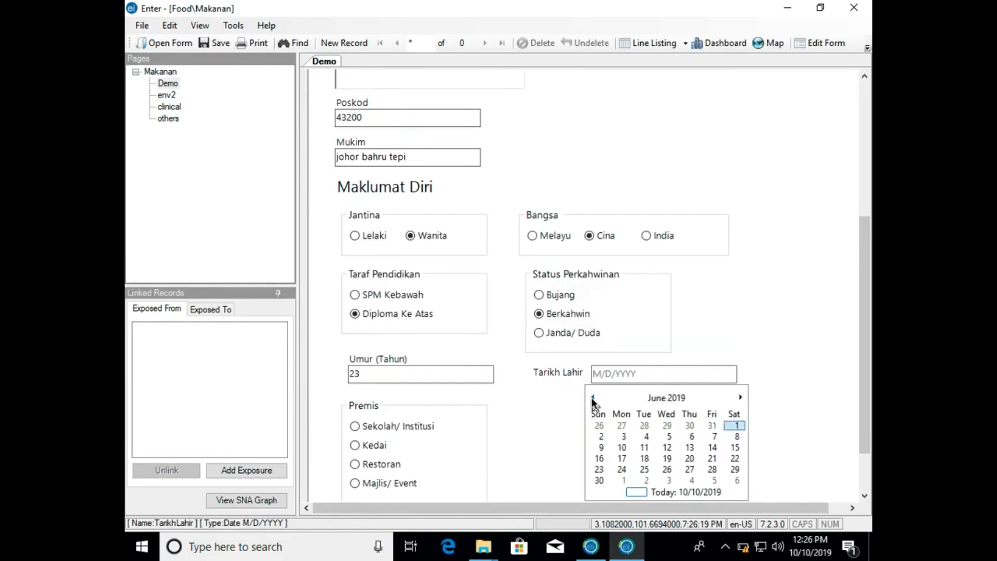
click(649, 434)
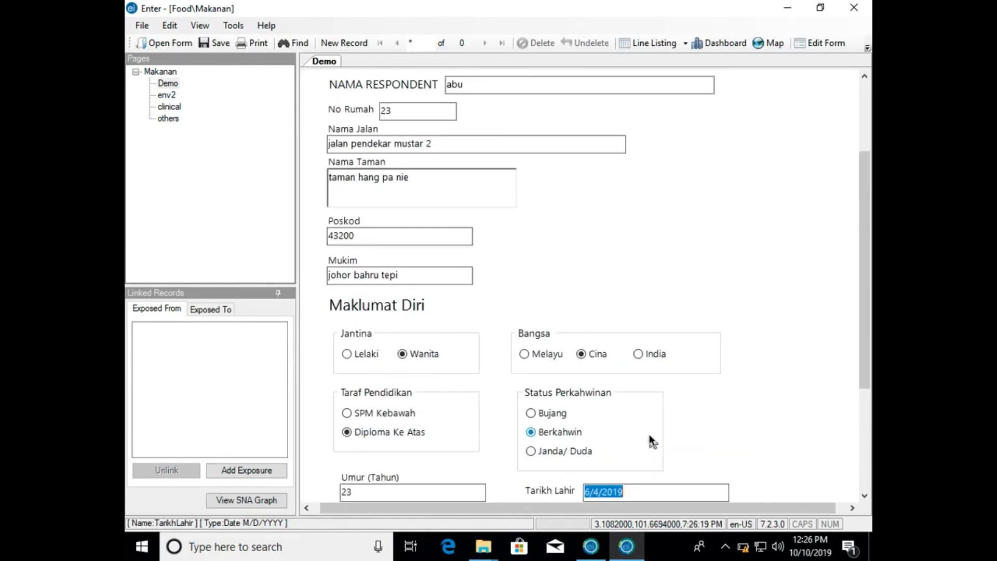
scroll(657, 390, down, 3)
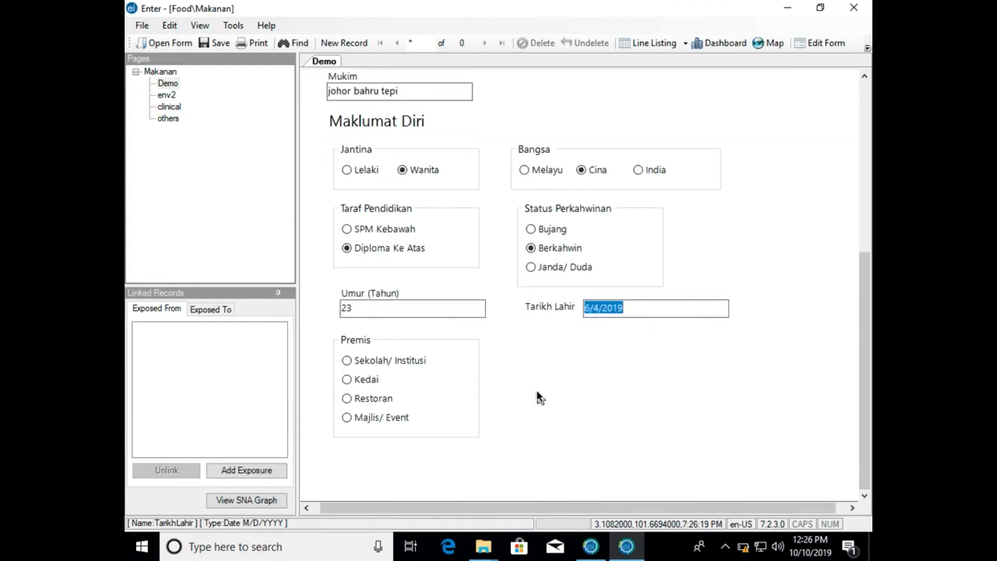
click(346, 378)
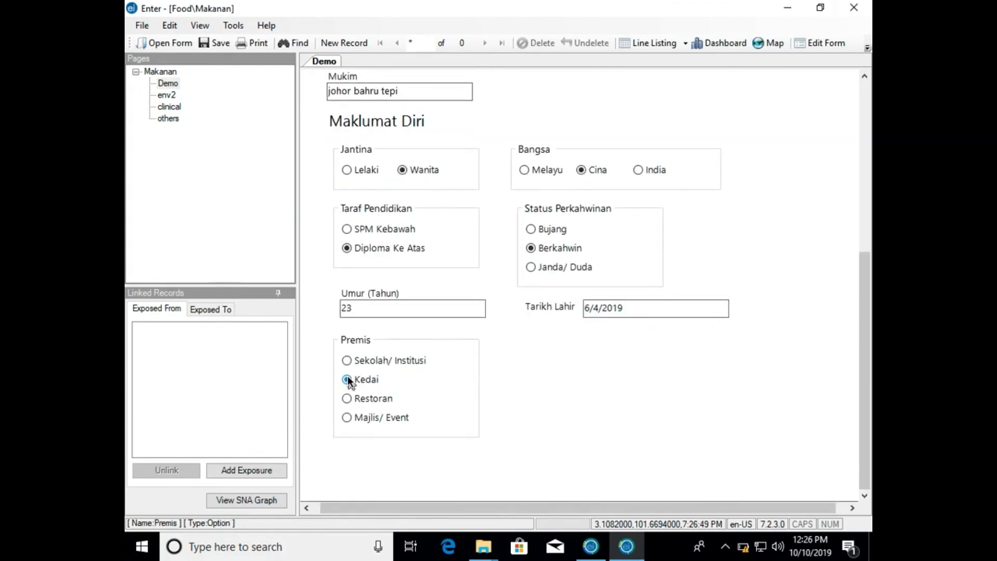
- On the env2 page, set Nasi Putih to Yes and Telur Dadar to No
click(175, 96)
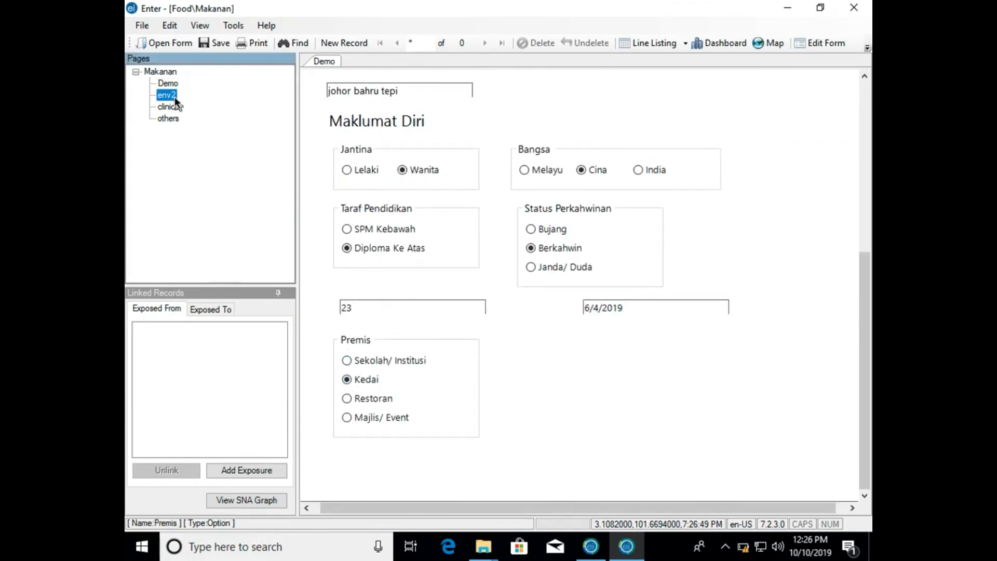
click(500, 322)
click(496, 339)
click(588, 324)
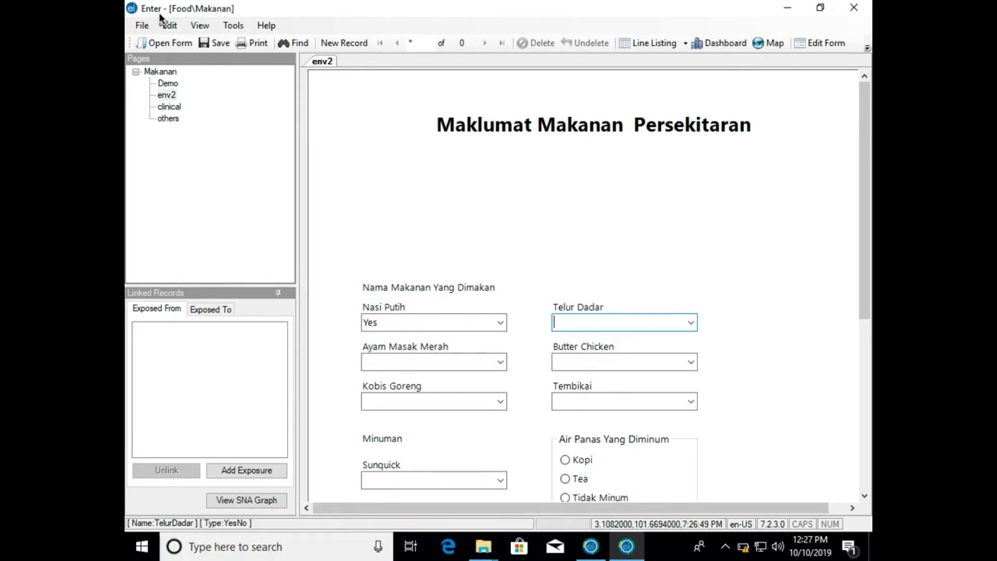
click(690, 323)
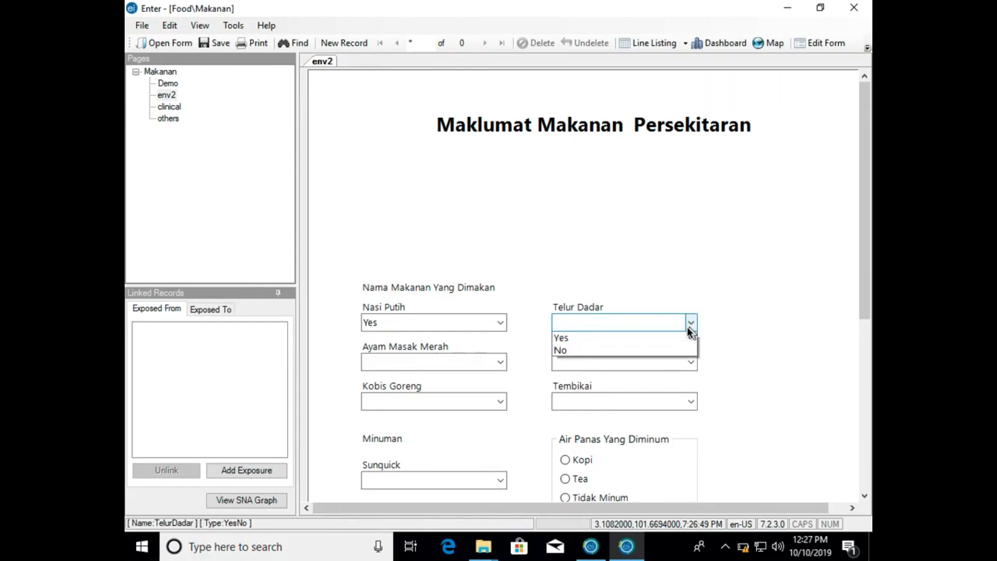
click(668, 346)
- Set Butter Chicken to Yes, Ayam Masak Merah to No, Kobis Goreng to Yes and Tembikai to No
click(691, 362)
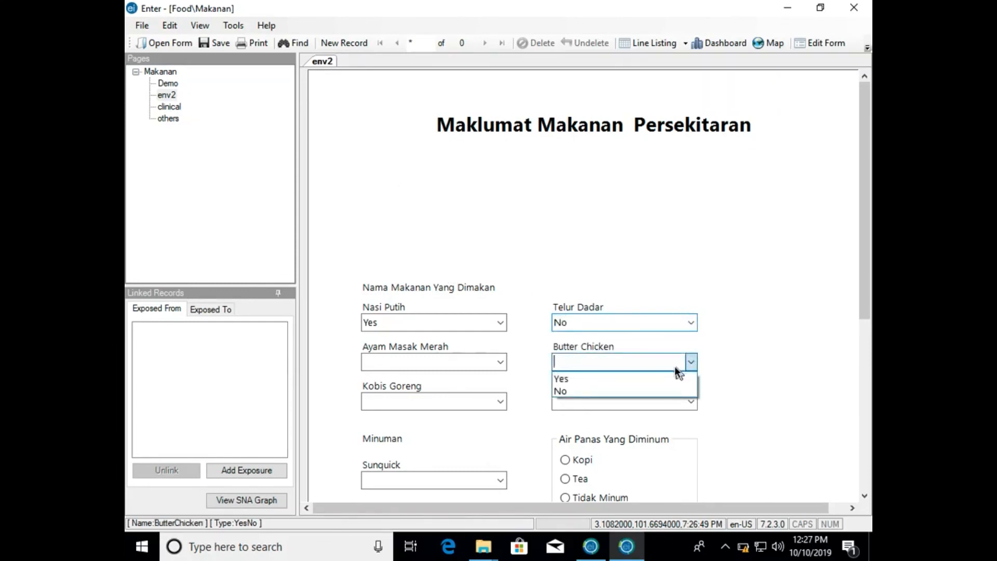
click(668, 379)
click(500, 362)
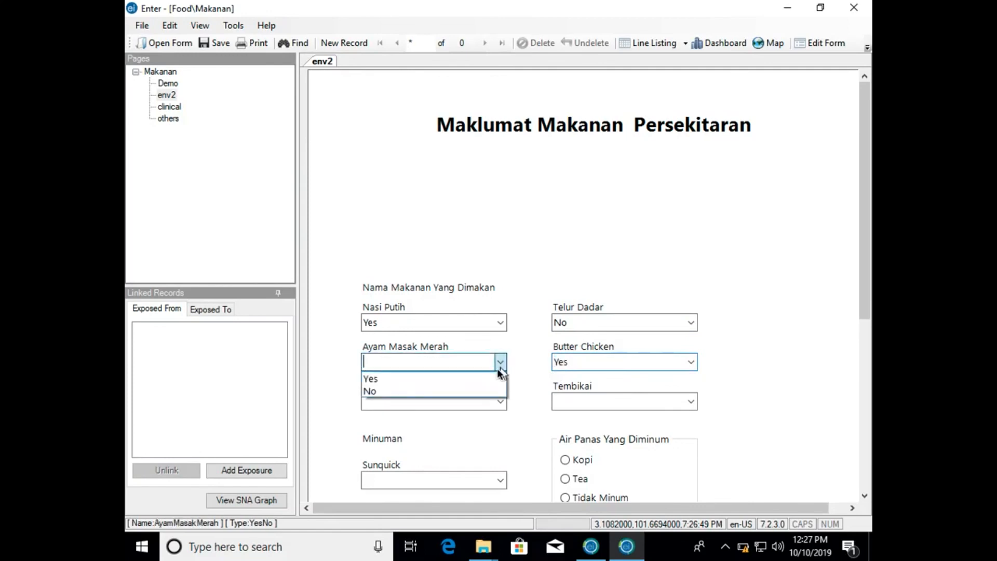
click(481, 385)
click(500, 400)
click(478, 419)
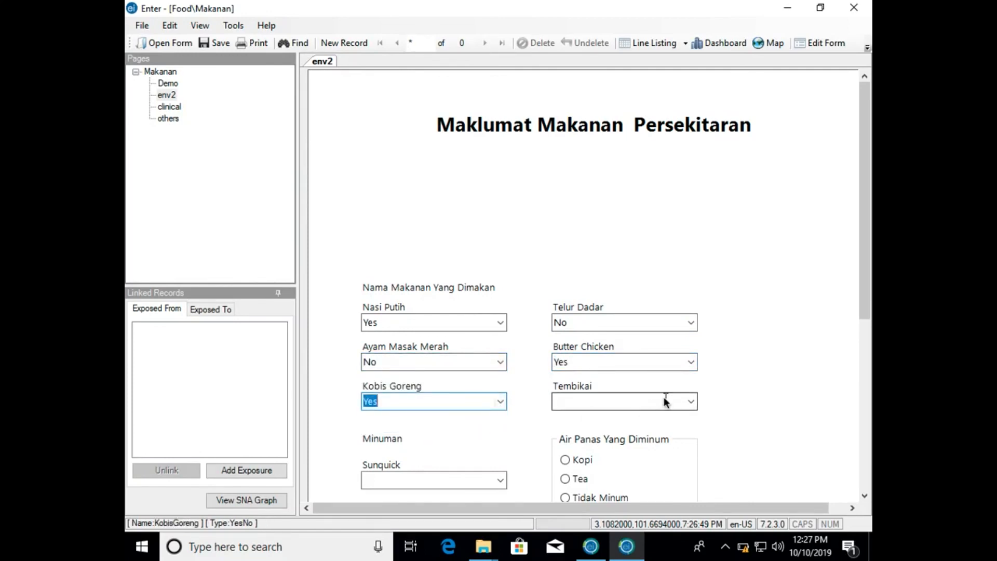
click(692, 401)
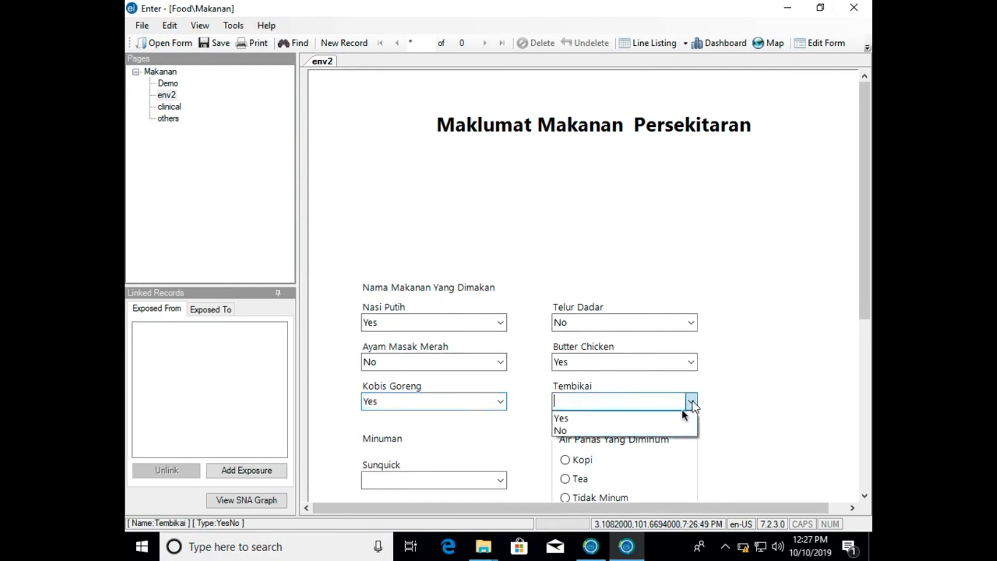
click(661, 426)
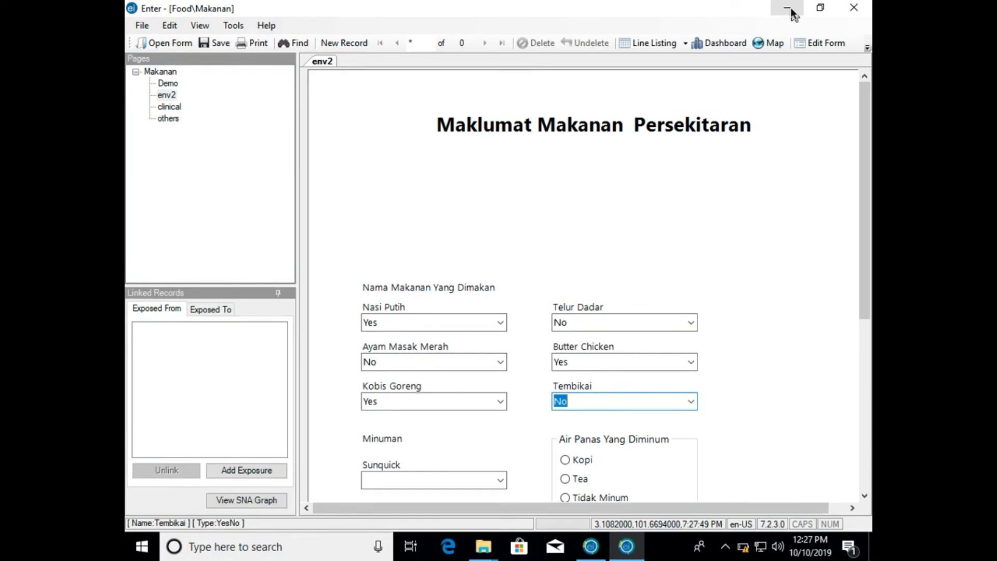
- Record the drinks: Sunquick No, Air Masak Anda Minum? No, and Tea for Air Panas Yang Diminum
scroll(787, 188, down, 3)
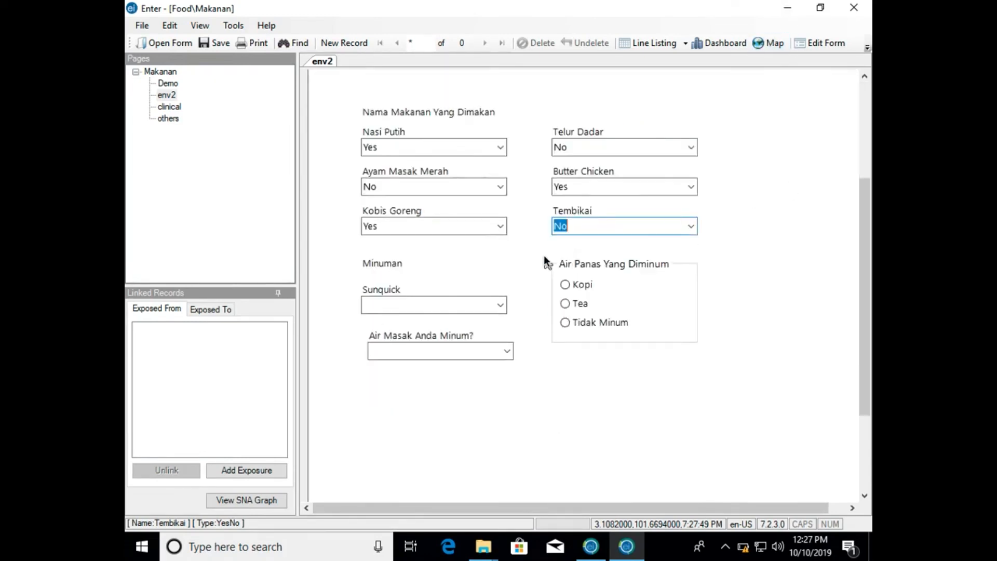
click(500, 304)
click(483, 334)
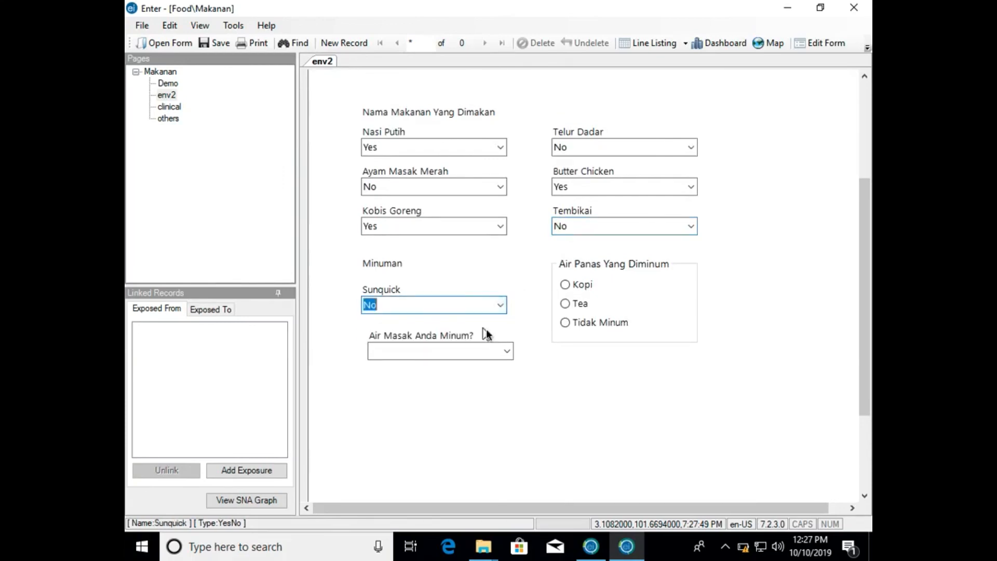
click(506, 351)
click(490, 372)
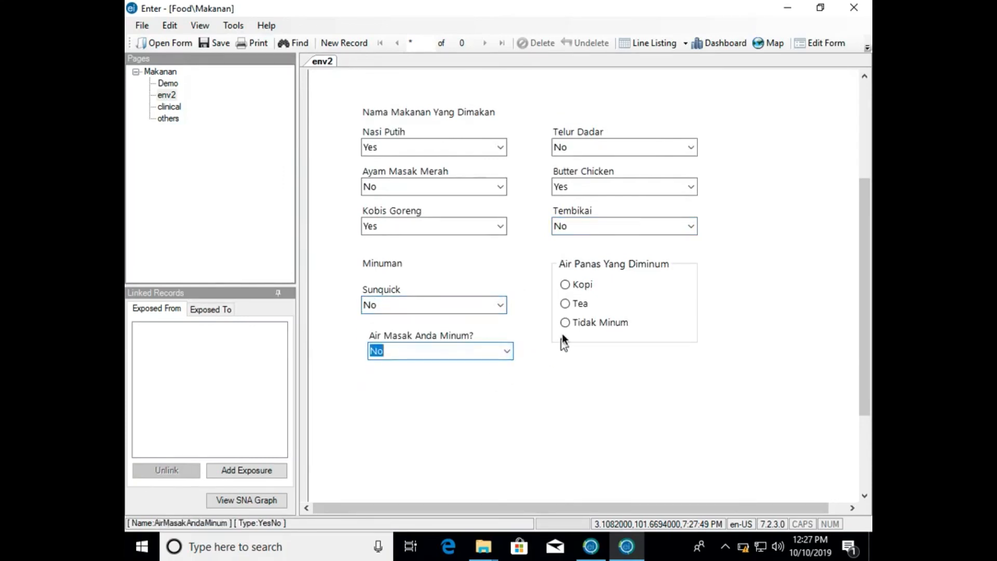
click(580, 303)
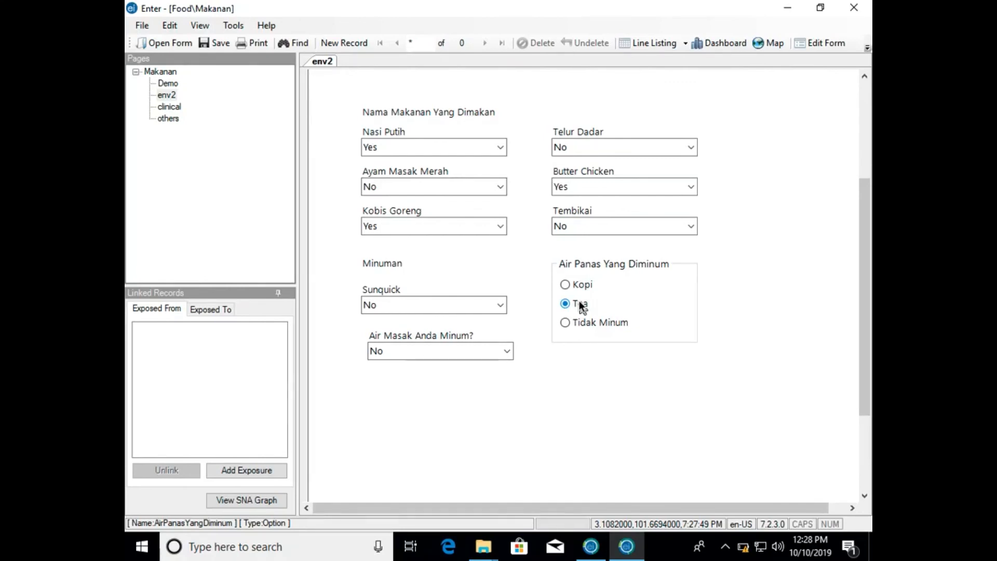
- On the clinical page, mark Sakit Perut and Demam as the symptoms experienced
click(165, 106)
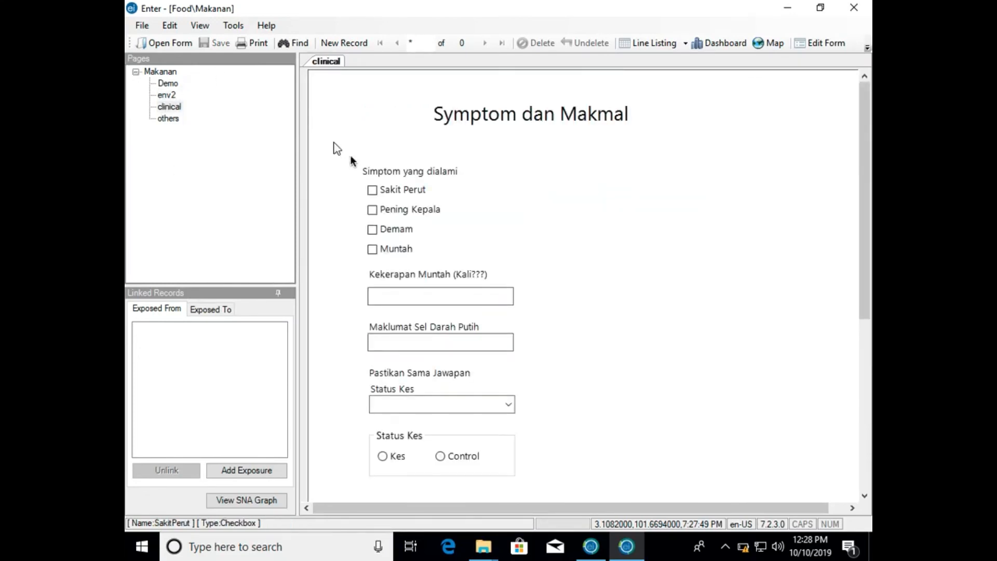
click(372, 190)
click(372, 229)
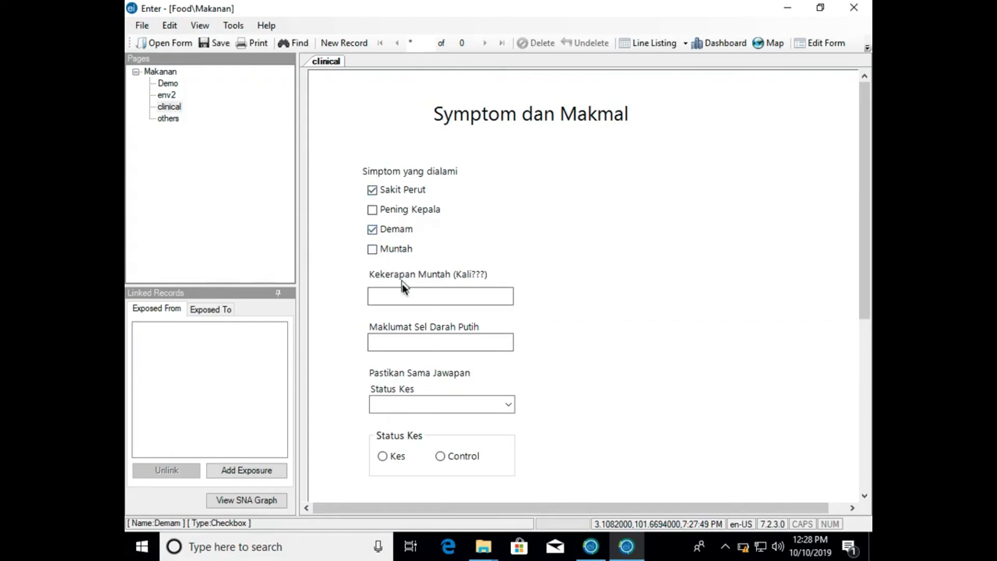
- Set Kekerapan Muntah (Kali???) to 3 and Maklumat Sel Darah Putih to 67
click(403, 288)
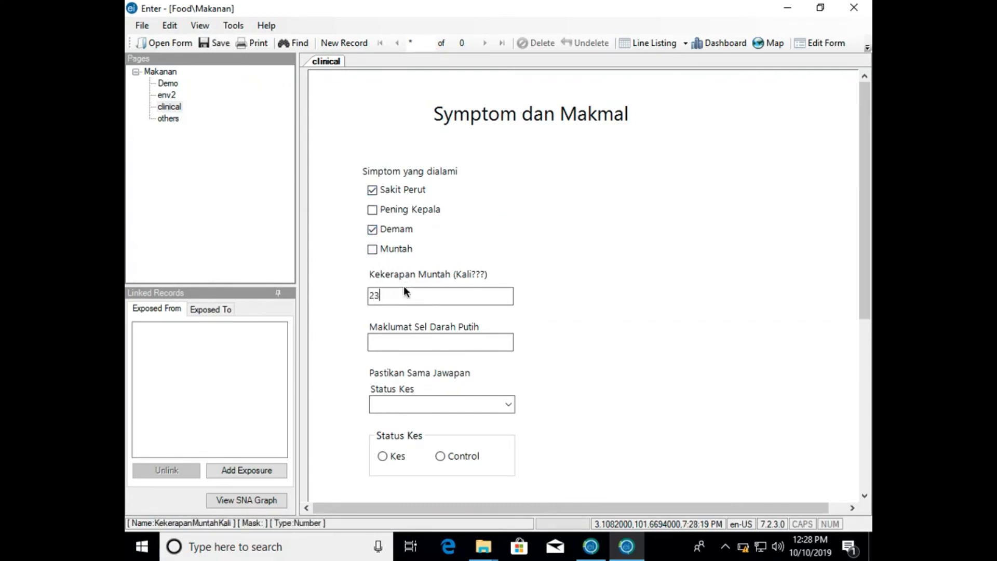
text(23)
key(BackSpace)
key(BackSpace)
click(426, 344)
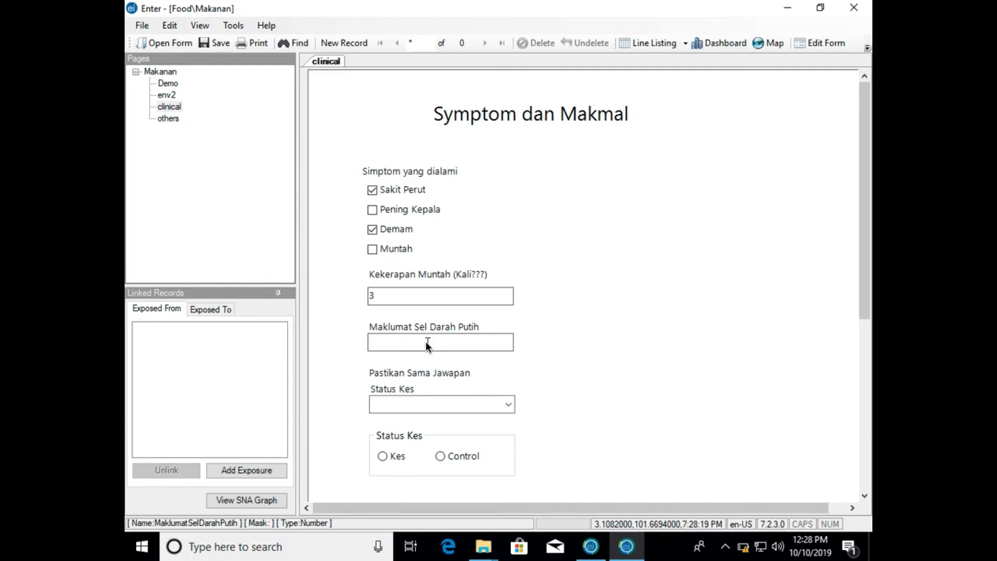
text(67)
- Answer both Status Kes fields, with Yes in the first and Kes in the option group
click(414, 404)
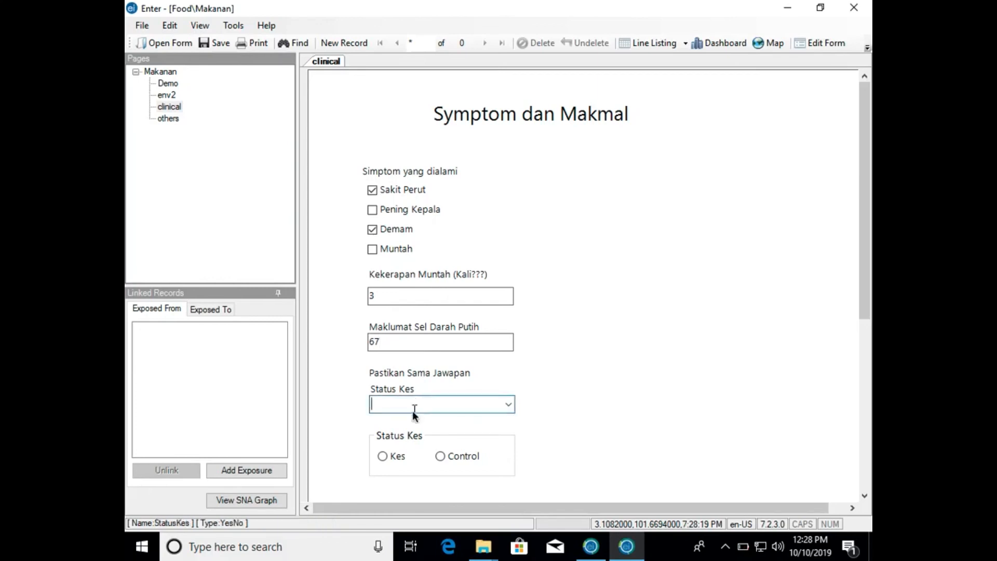
click(508, 404)
click(480, 417)
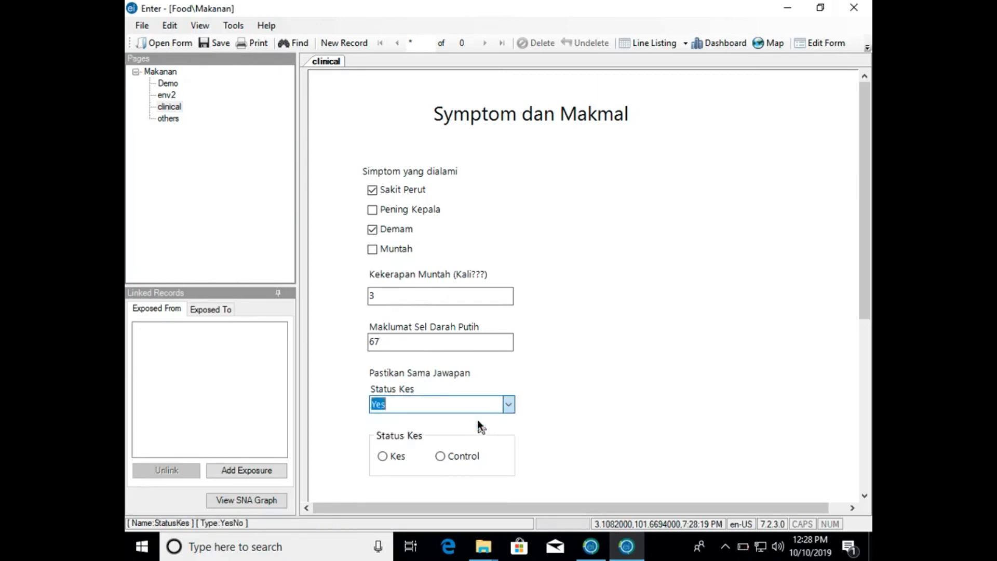
click(394, 457)
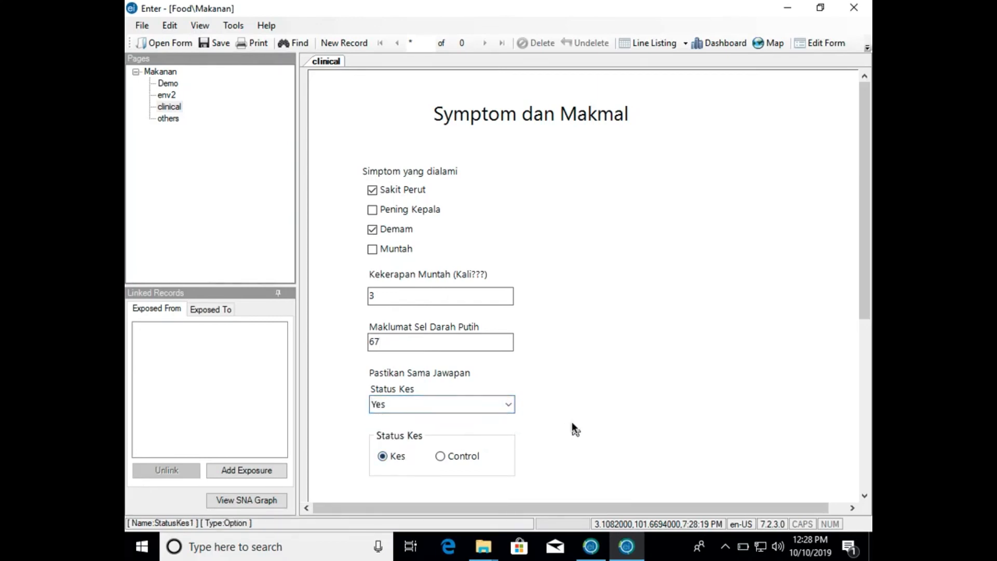
- On the others page, enter 1 under Sakit Hati in the first row of the Perasaan Anda Sekarang grid
click(168, 119)
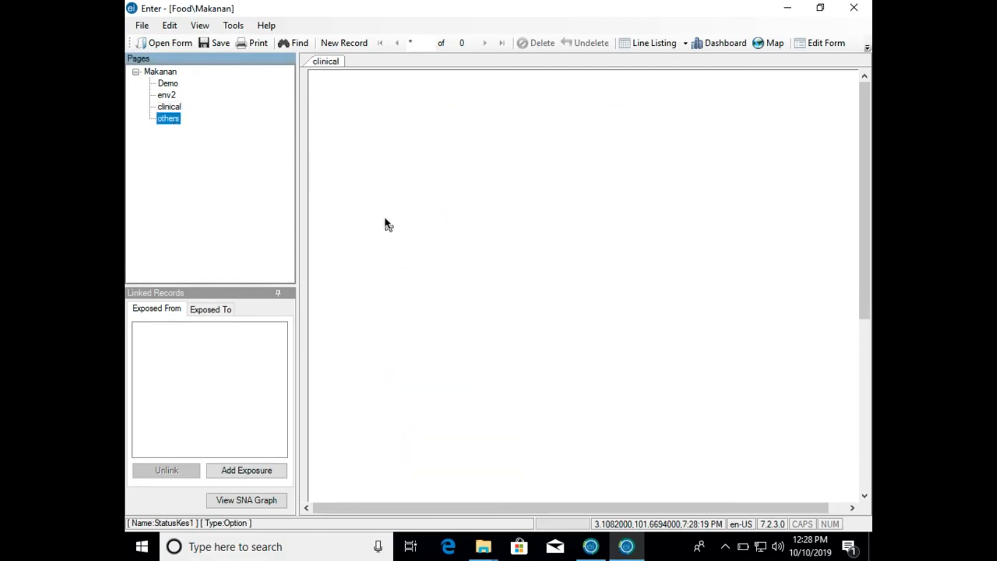
click(393, 250)
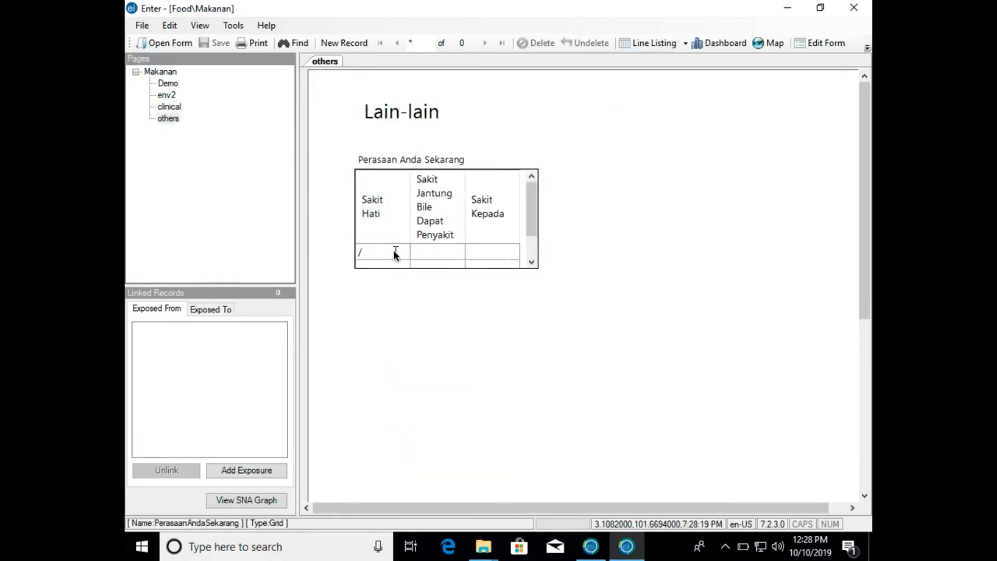
key(Tab)
click(394, 254)
text(1)
key(Tab)
click(395, 255)
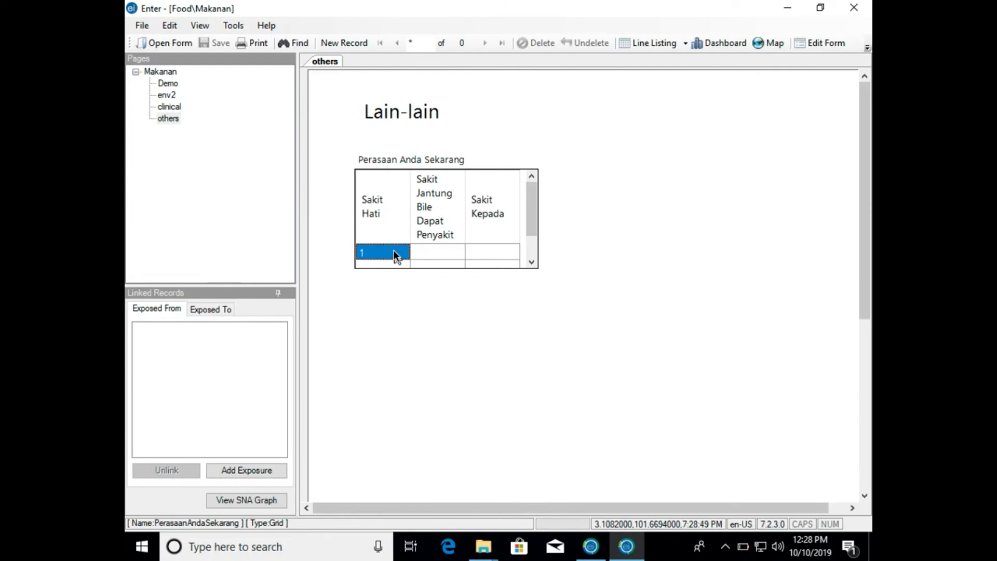
- In the same grid row, enter 5 for Sakit Jantung Bile Dapat Penyakit and 1 for Sakit Kepada
click(441, 254)
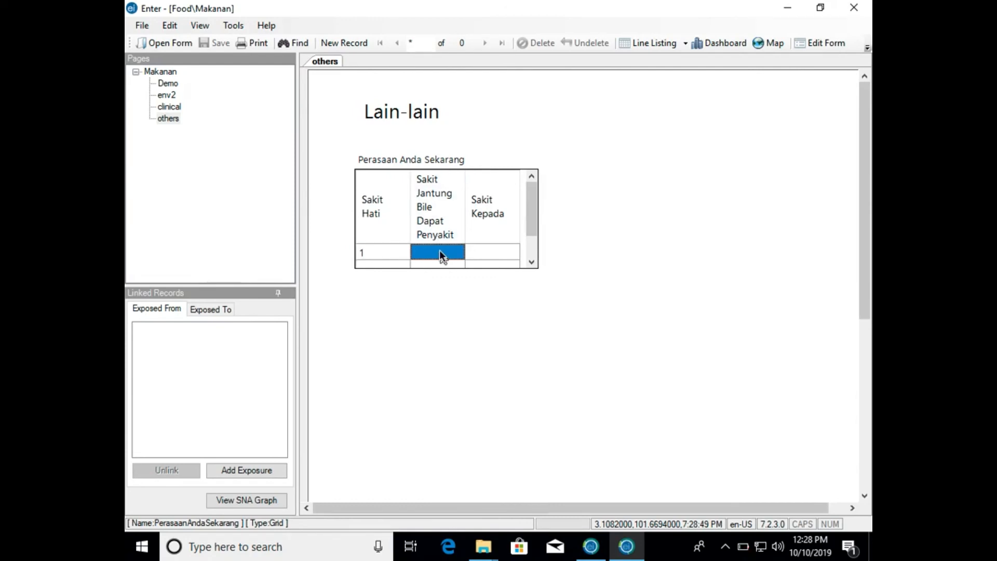
text(5)
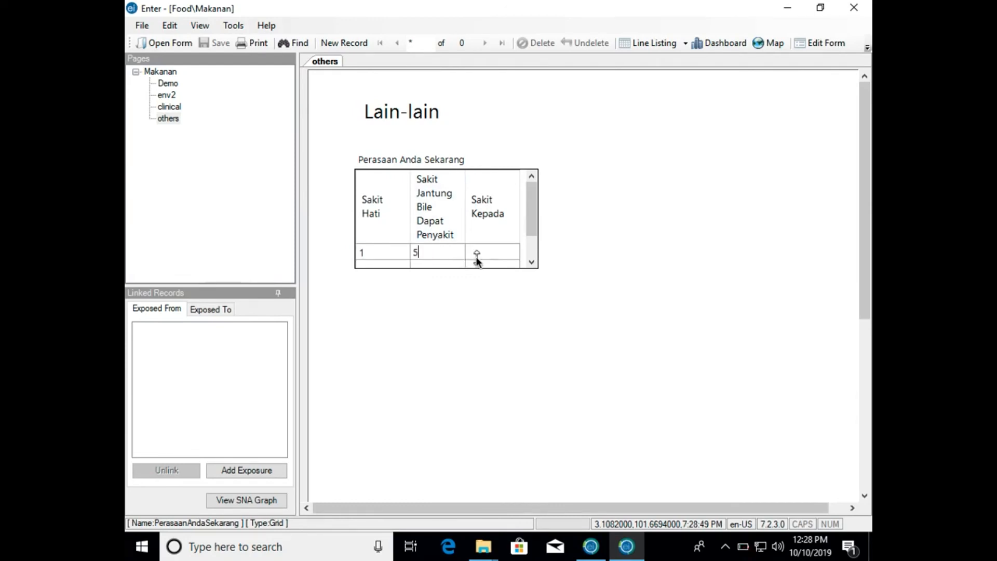
click(500, 254)
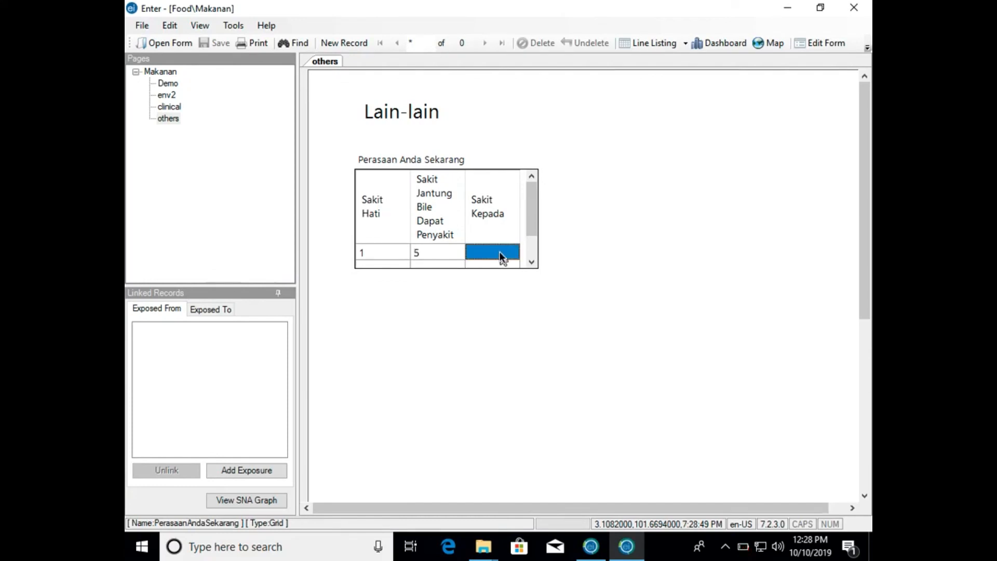
text(1)
click(477, 295)
- Return to the Demo page and start a new blank record for the next respondent
click(167, 83)
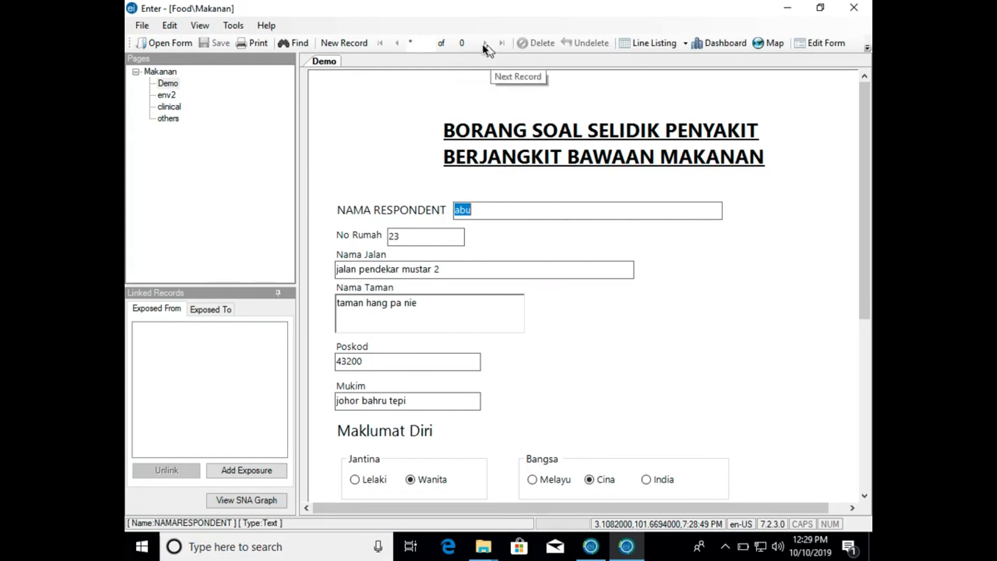
click(358, 46)
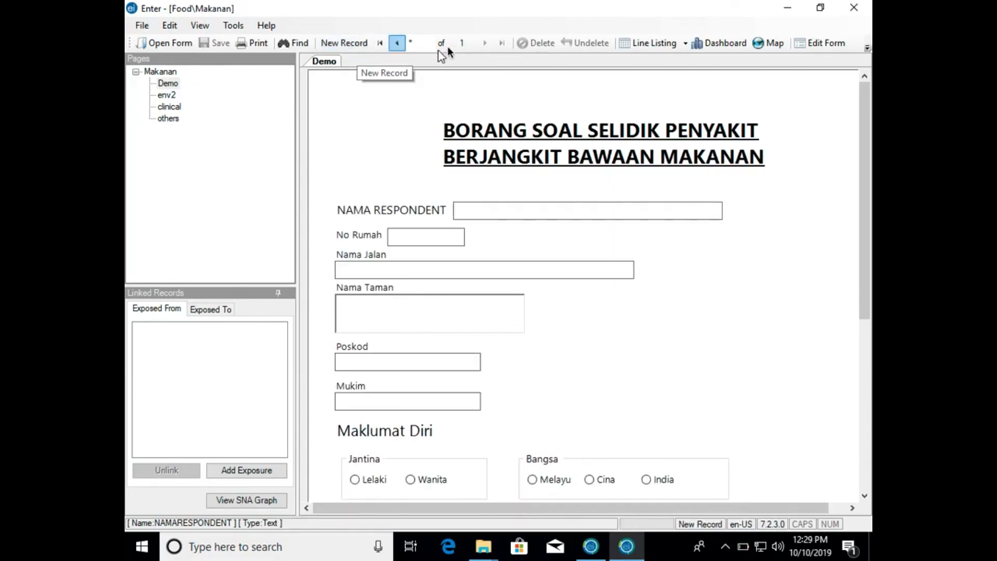